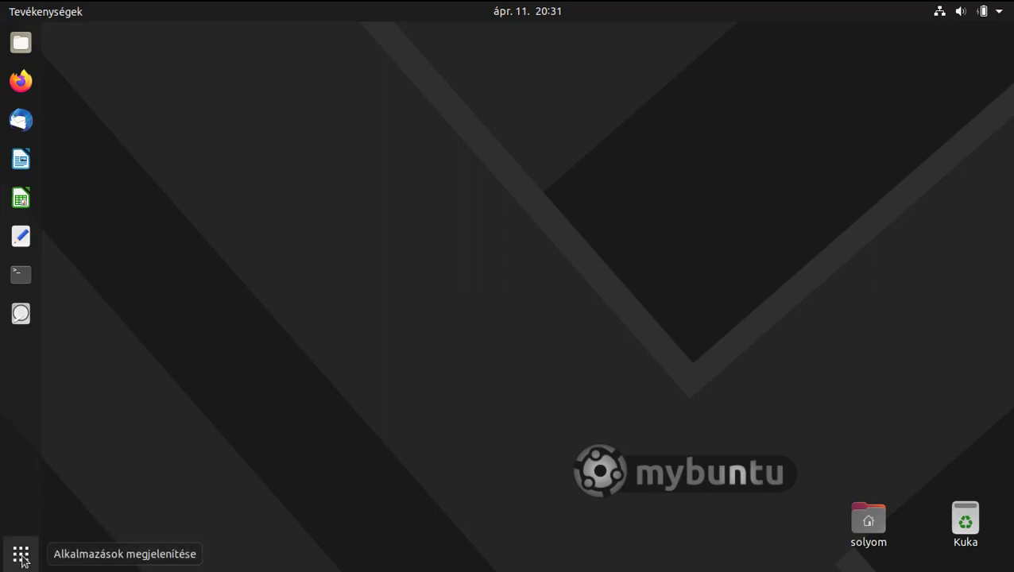
# Open Ubuntu Software, review the installed applications and the available updates, and close it
pyautogui.click(9, 559)
pyautogui.scroll(-1, 608, 255)
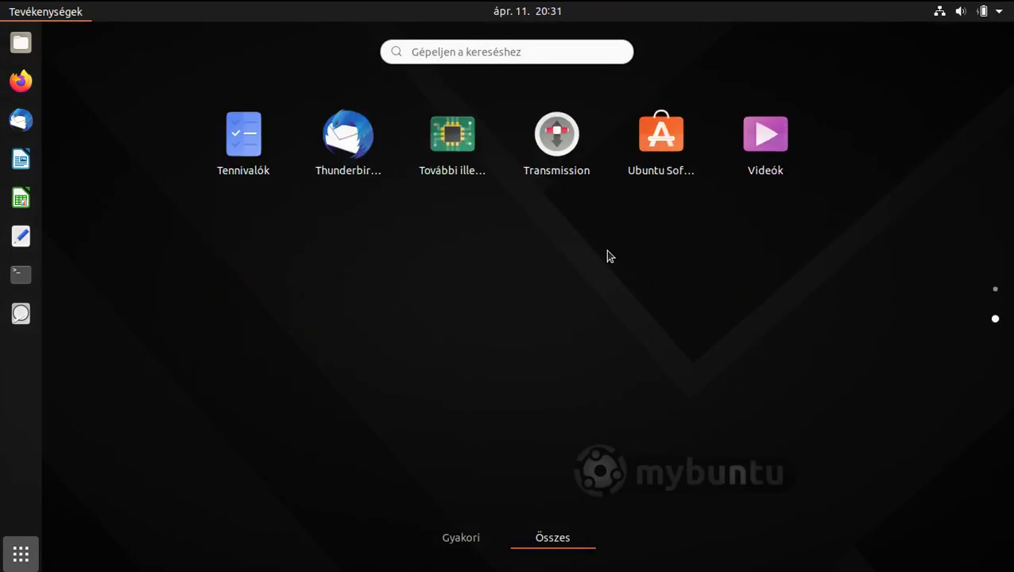
pyautogui.click(666, 150)
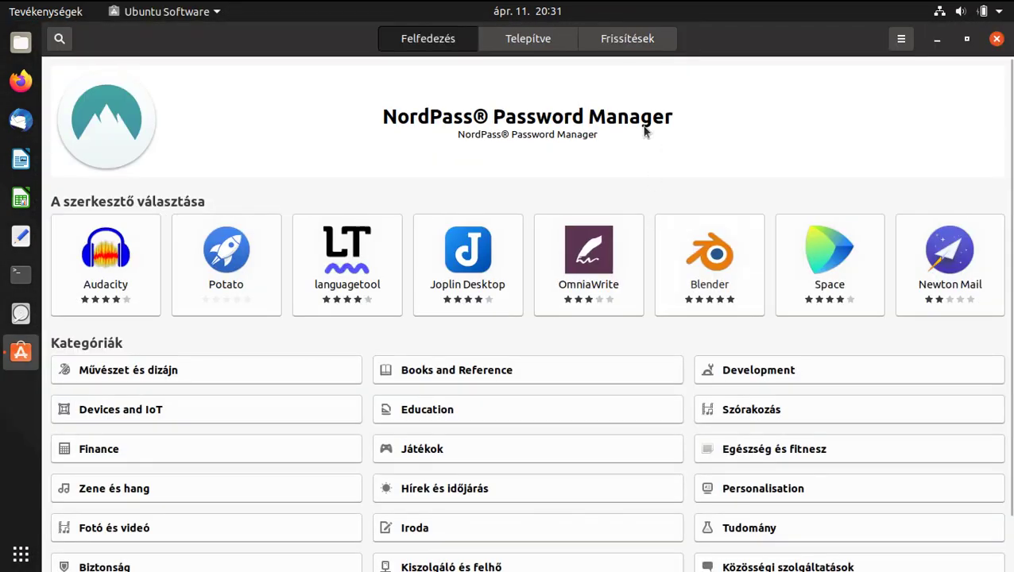
pyautogui.click(543, 45)
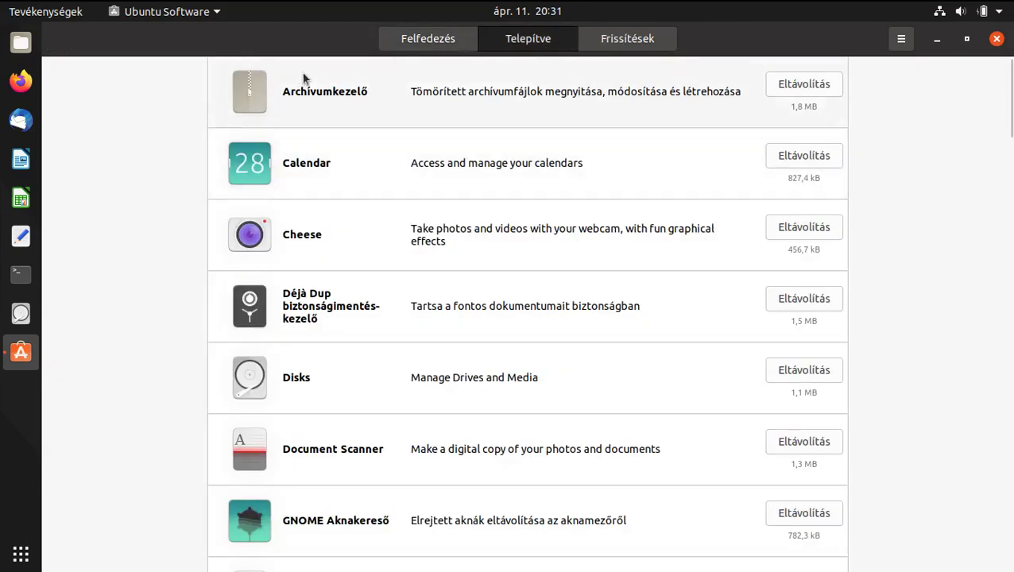
pyautogui.click(636, 42)
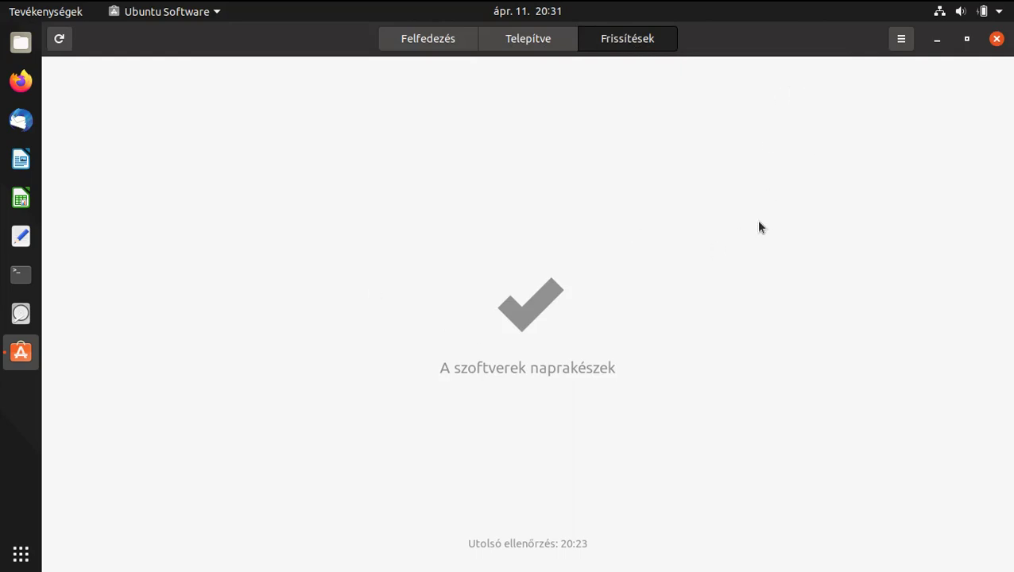
pyautogui.click(996, 38)
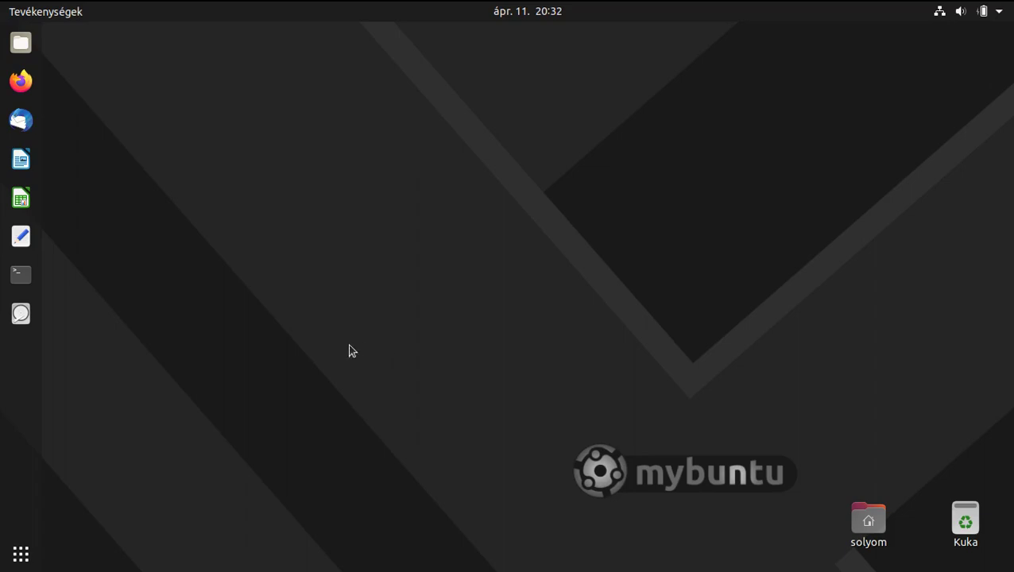
# Switch to Firefox, load the bookmarked MyBuntu site and open the Atom Editor article in its applications section
pyautogui.click(21, 81)
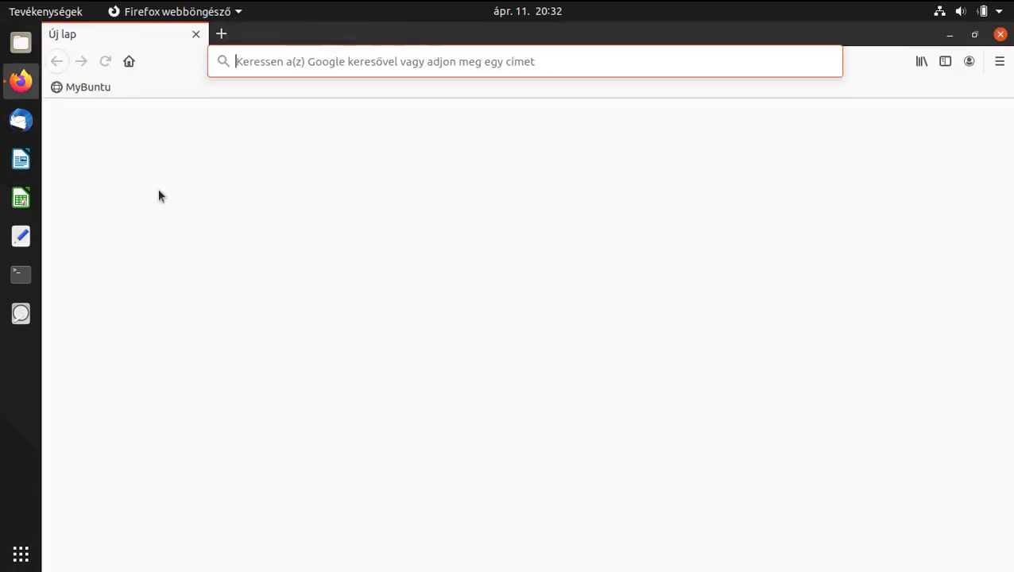
pyautogui.click(79, 88)
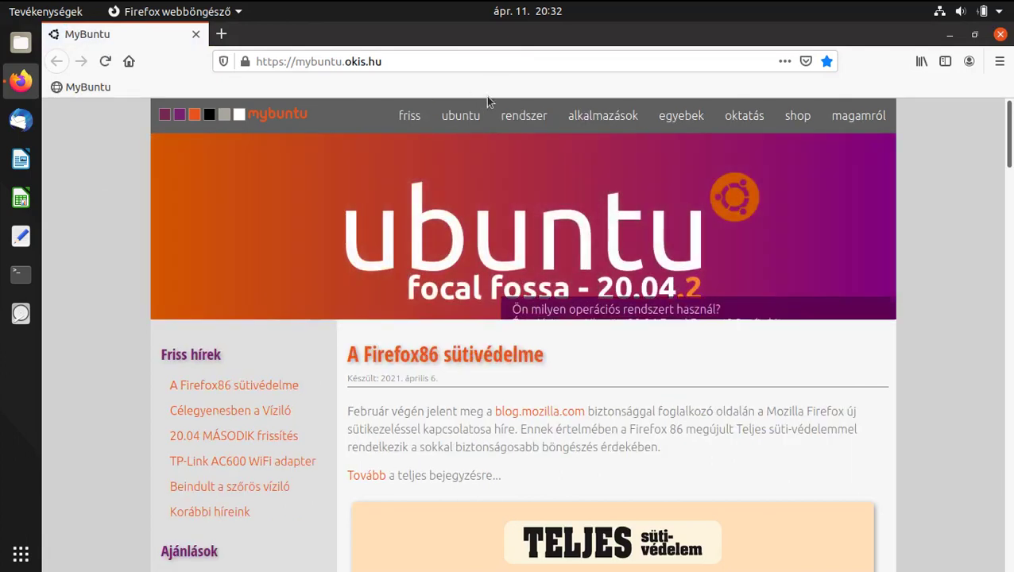
pyautogui.click(600, 118)
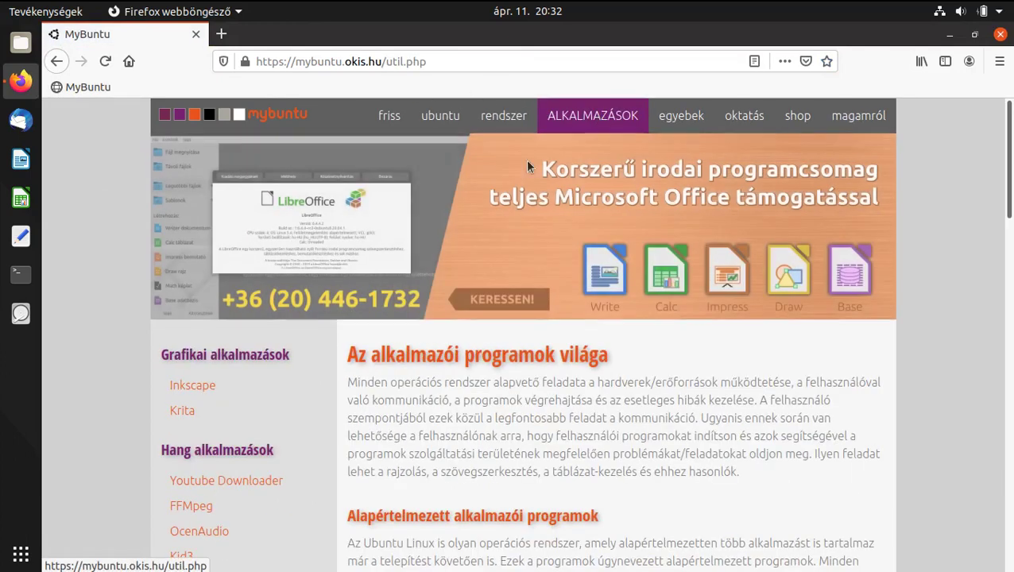
pyautogui.scroll(-3, 242, 346)
pyautogui.scroll(-9, 242, 351)
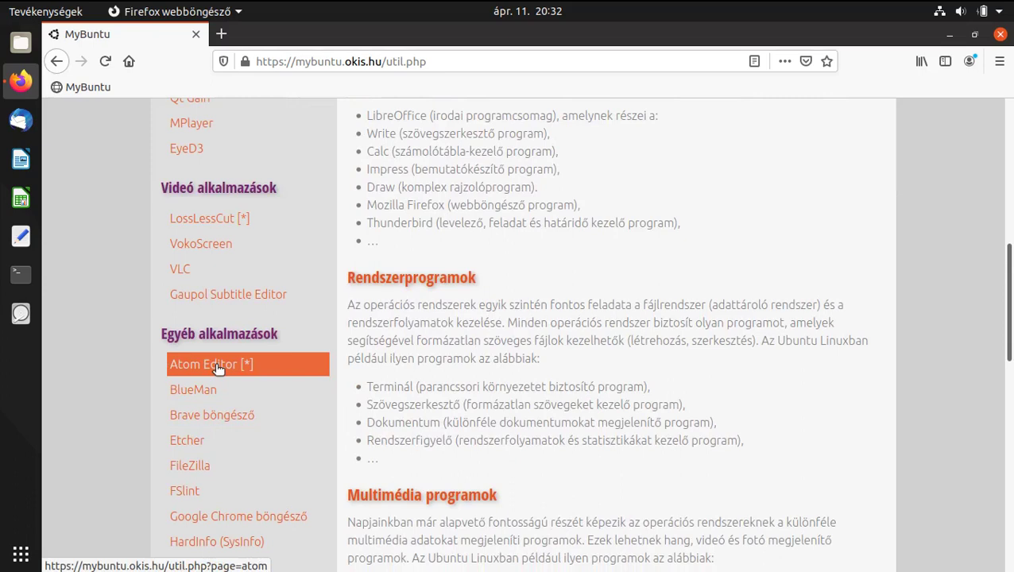
pyautogui.click(216, 364)
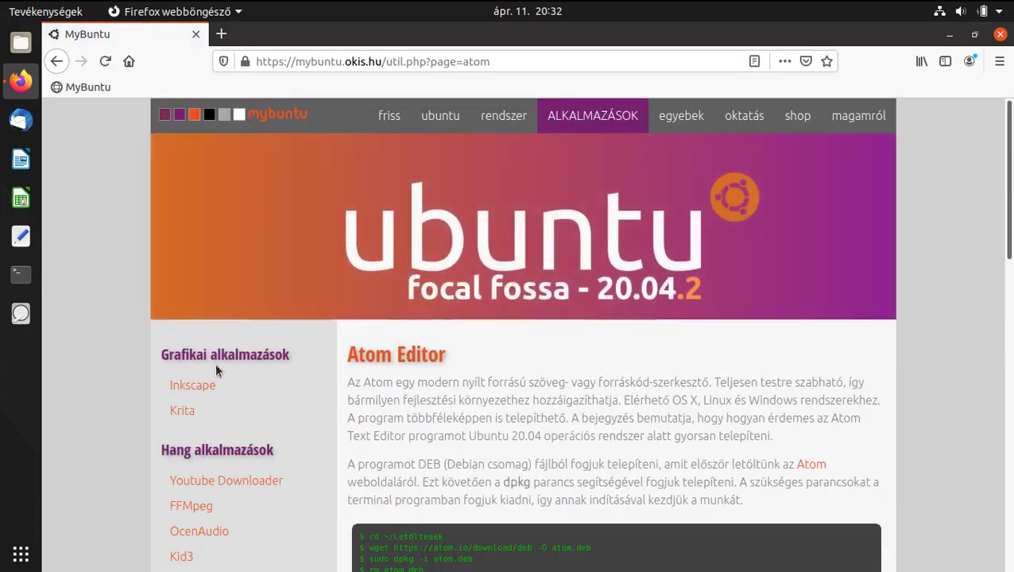
# Try to play the Atom installation video embedded below the terminal commands
pyautogui.scroll(-6, 759, 301)
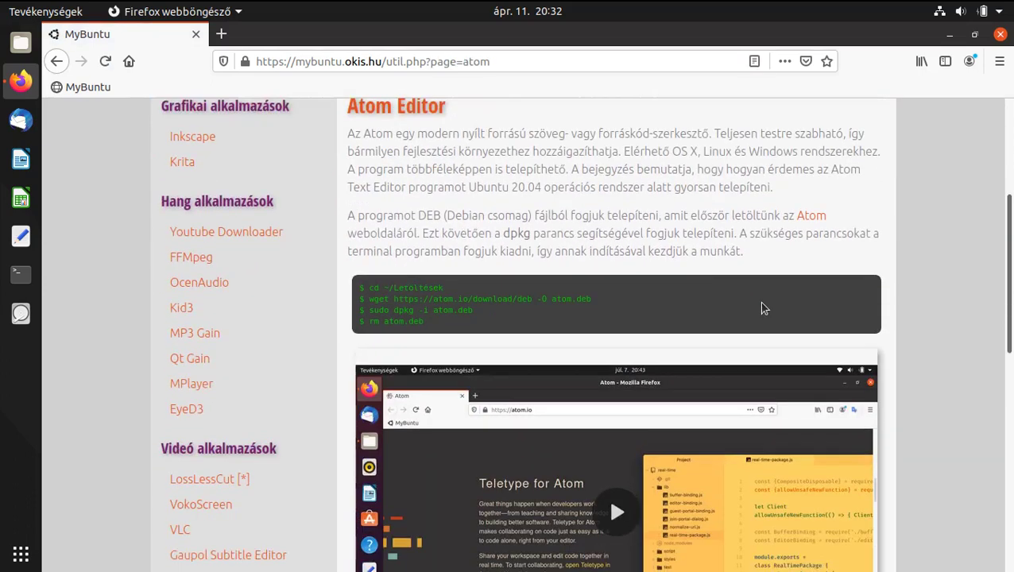
pyautogui.scroll(-3, 761, 308)
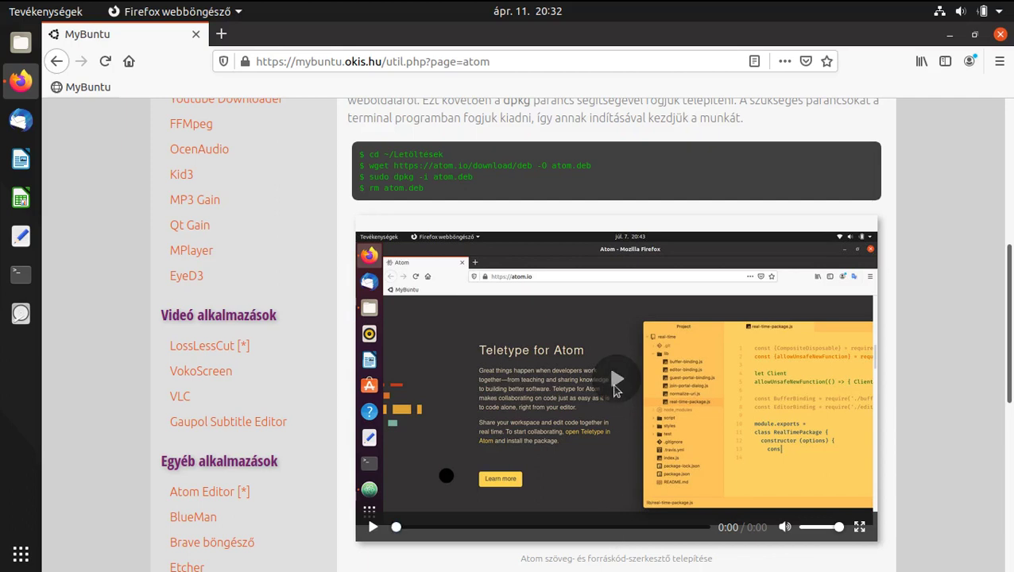
pyautogui.click(615, 386)
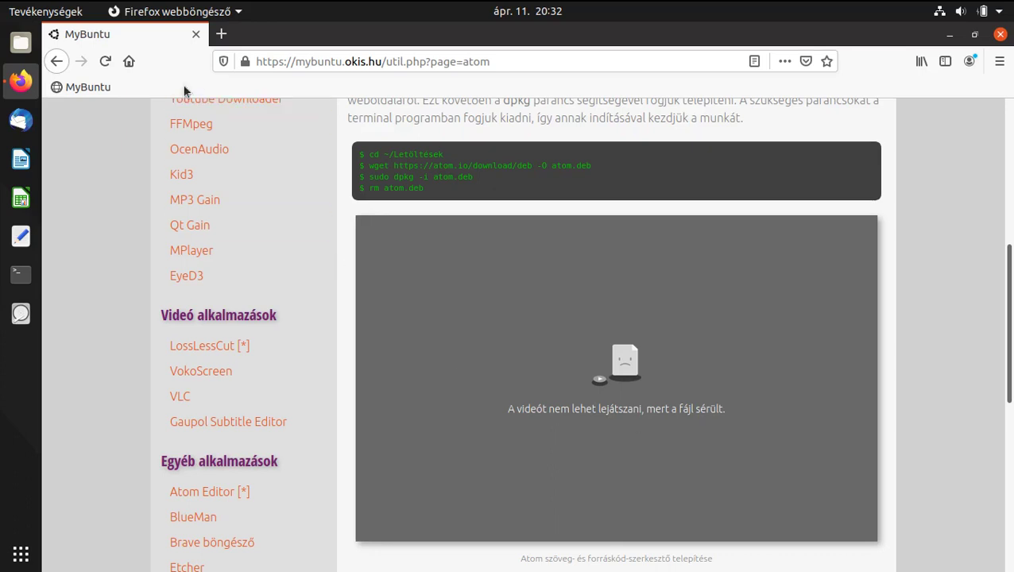
# Reopen the Atom Editor article and save its installation video as Atom.mp4 in the Videók folder, replacing the existing file
pyautogui.click(55, 62)
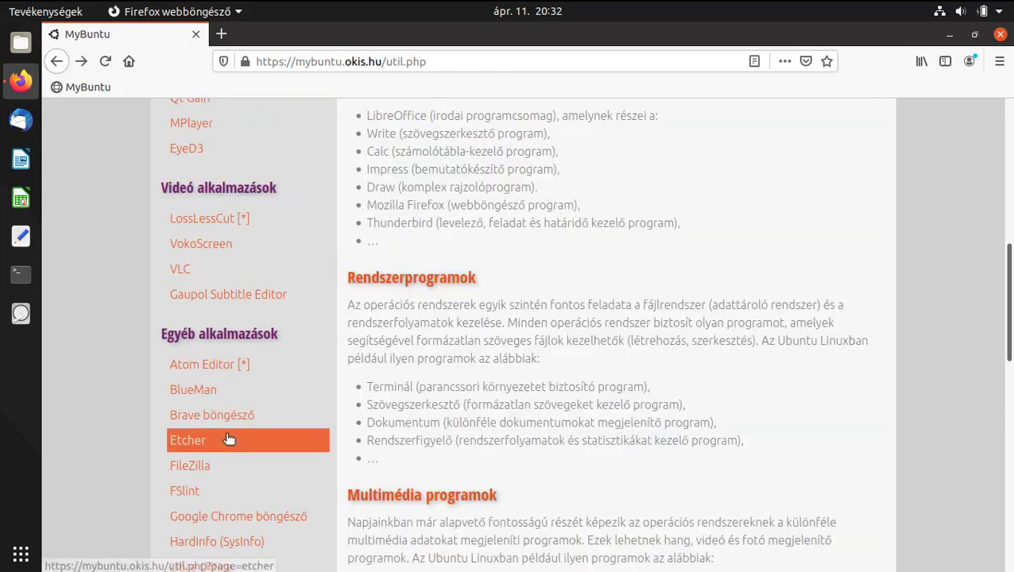
pyautogui.click(185, 361)
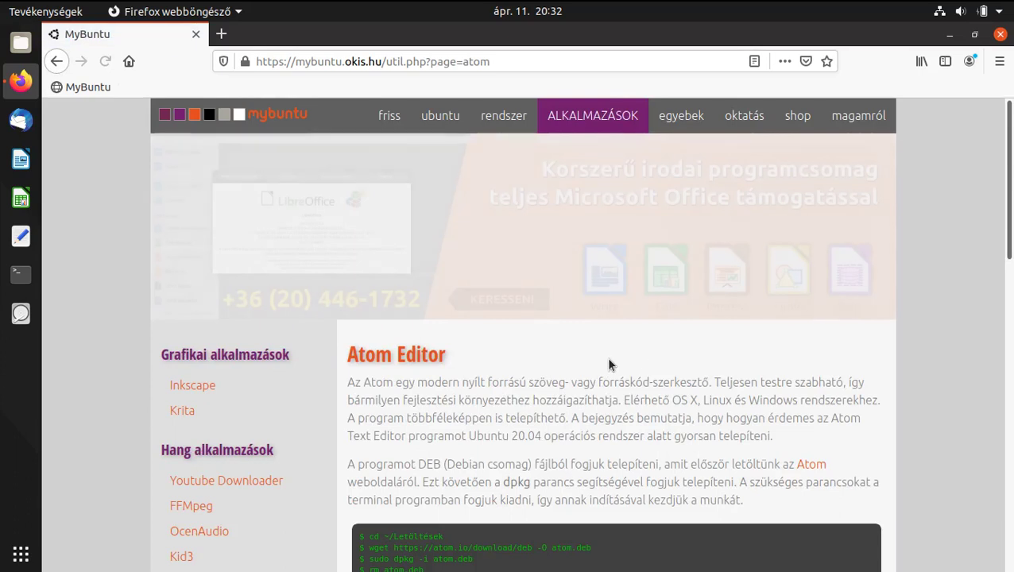
pyautogui.scroll(-5, 607, 362)
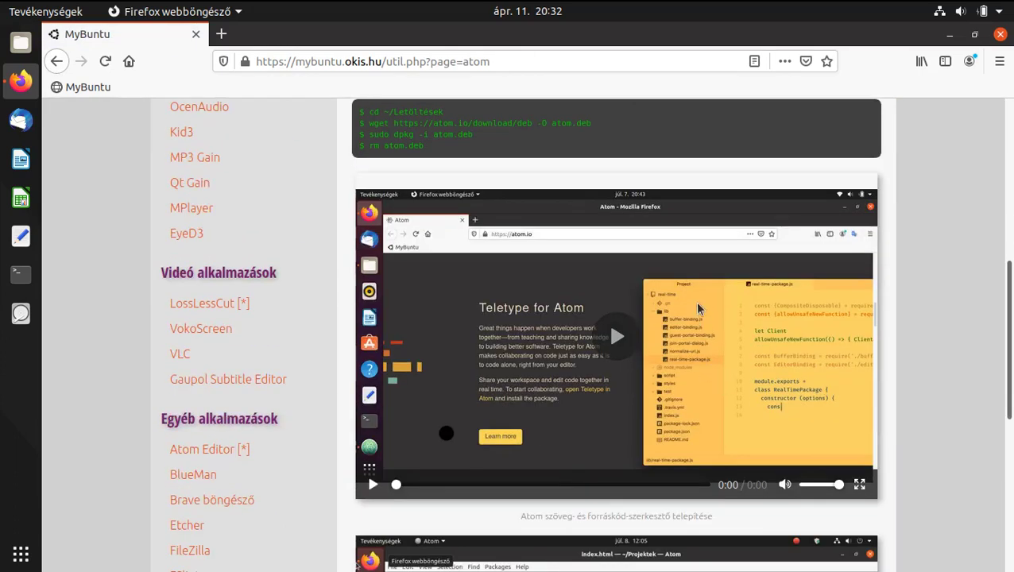
pyautogui.rightClick(698, 308)
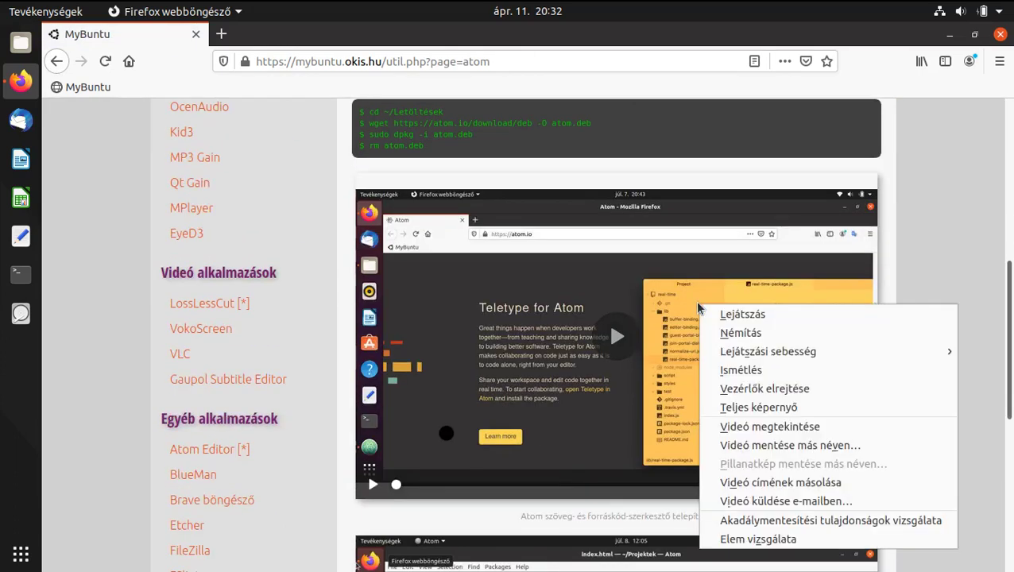
pyautogui.click(742, 445)
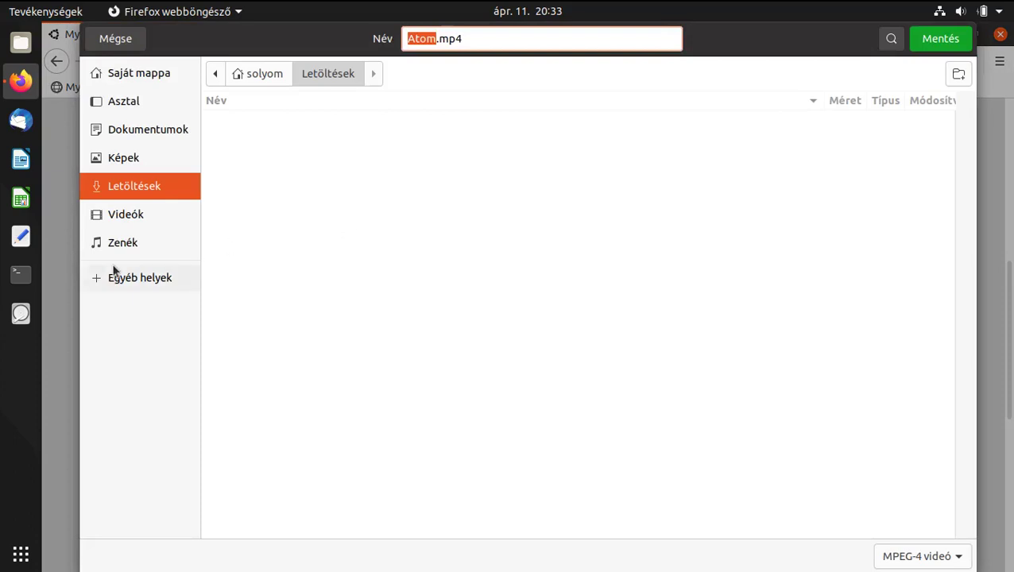
pyautogui.click(120, 215)
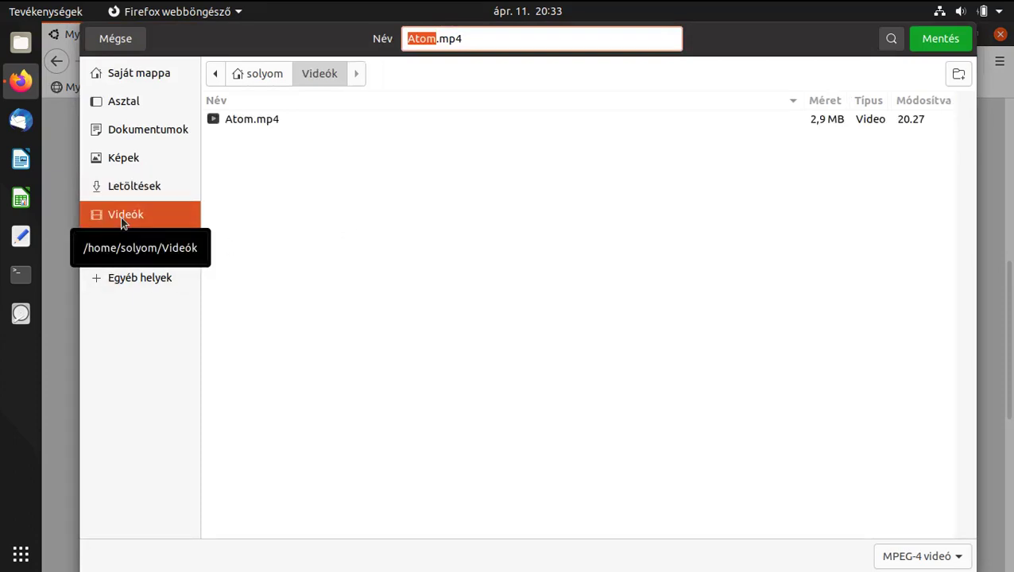
pyautogui.click(934, 39)
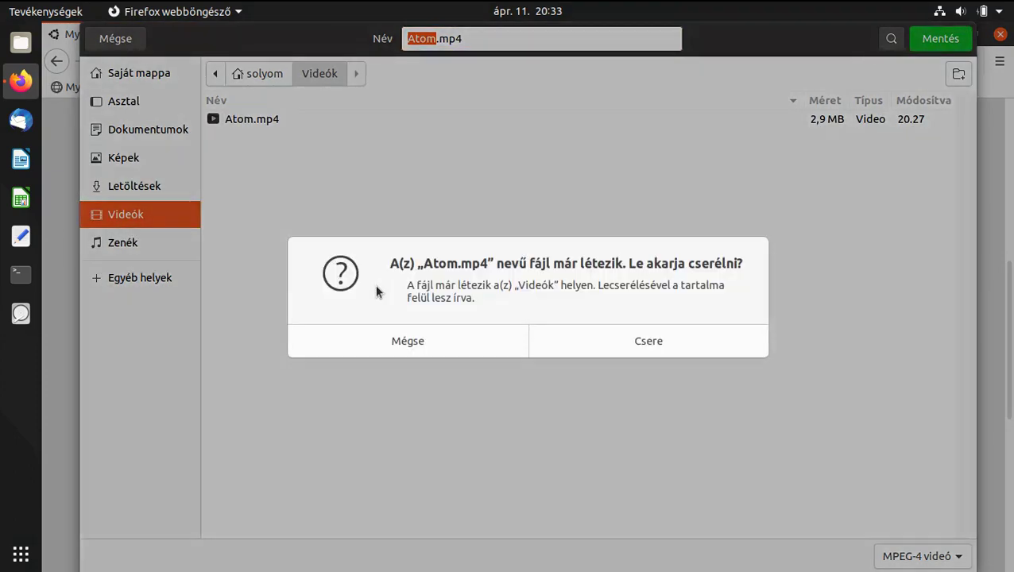
pyautogui.click(621, 340)
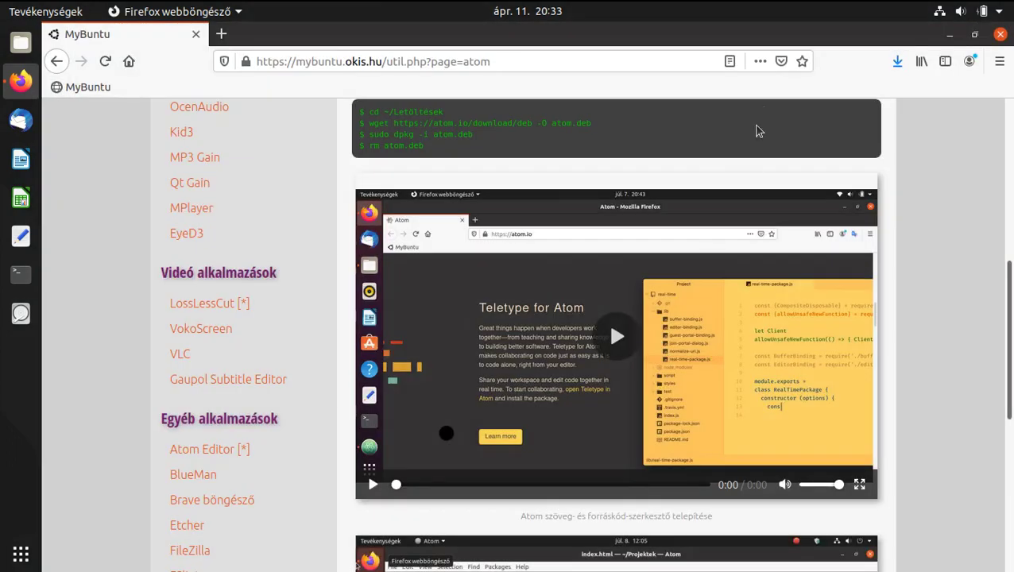
# Check the browser's recent downloads for Atom.mp4 and close Firefox
pyautogui.click(897, 64)
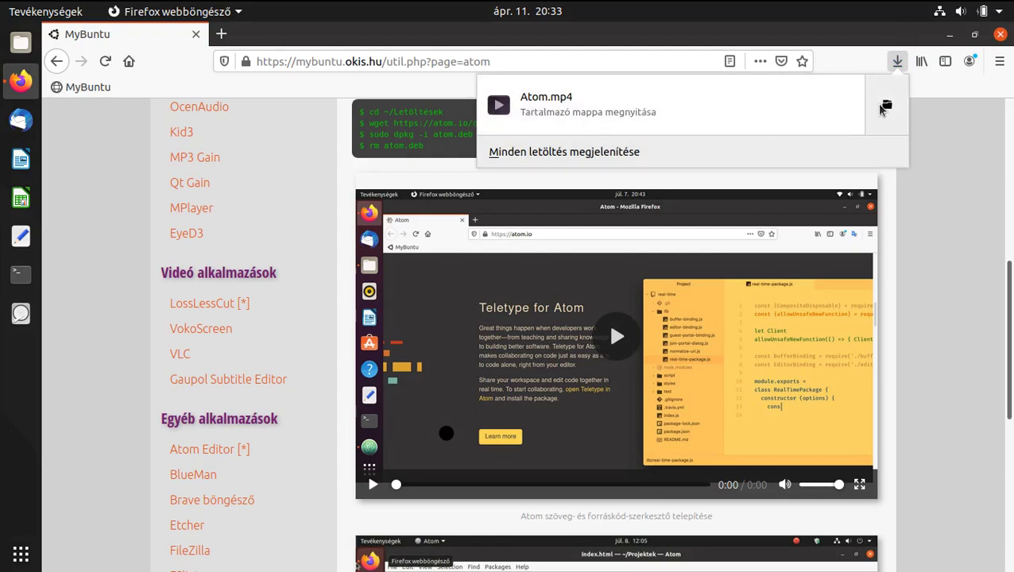
pyautogui.click(1000, 34)
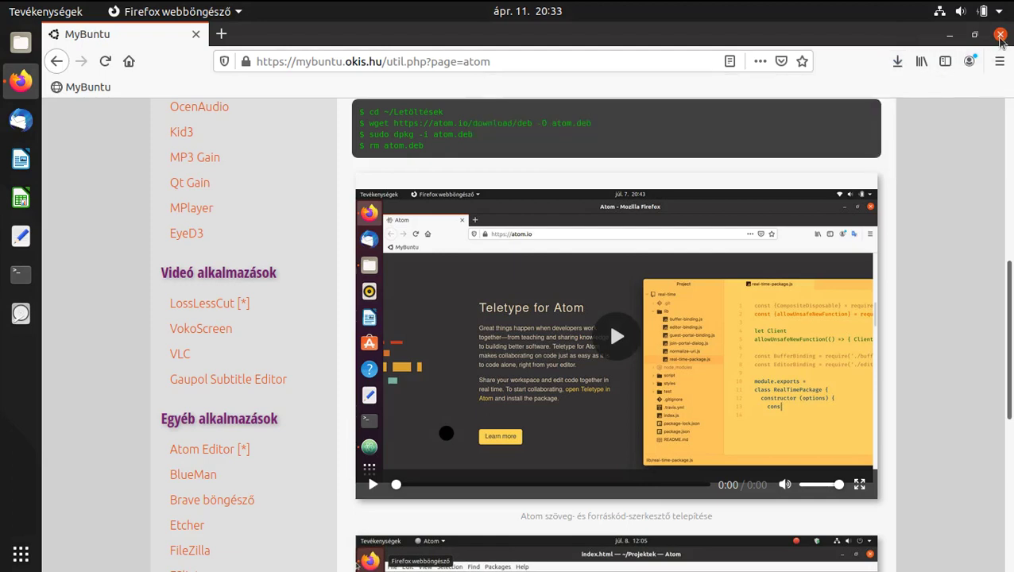
pyautogui.click(1000, 34)
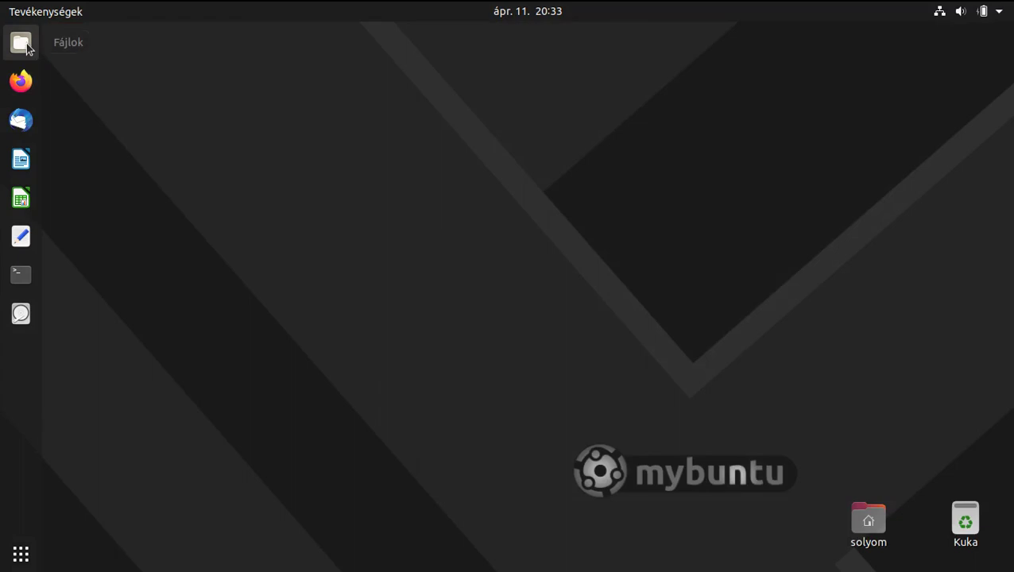
# Switch to Files, inspect the general and audio/video properties of Atom.mp4 in the Videók folder, and close the file manager
pyautogui.click(22, 45)
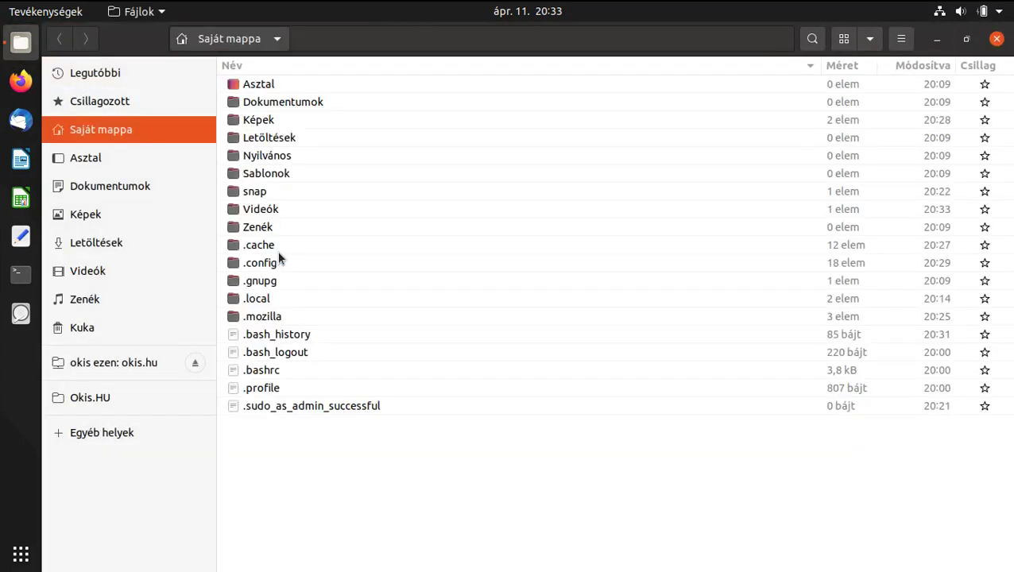
pyautogui.click(89, 270)
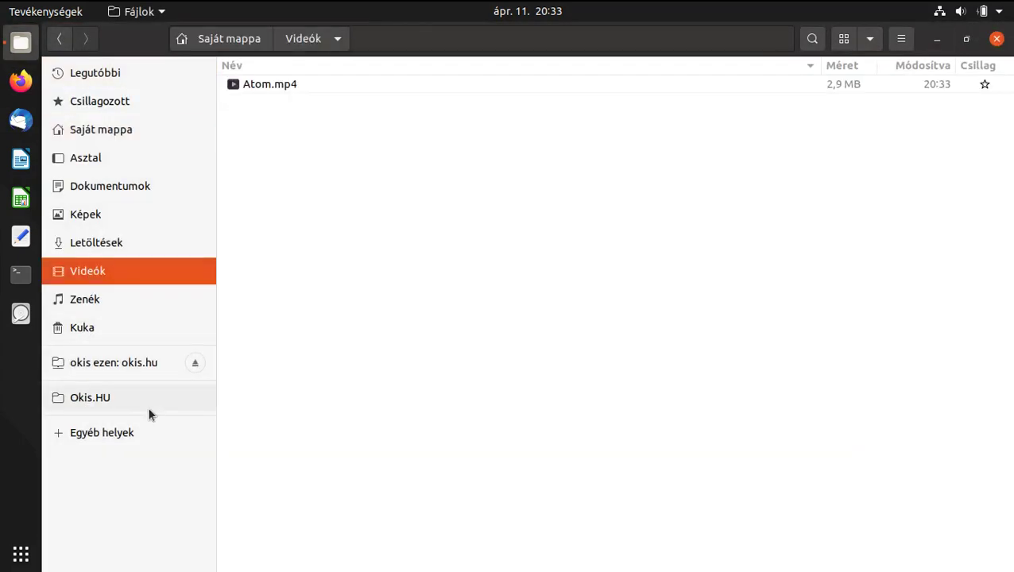
pyautogui.click(305, 88)
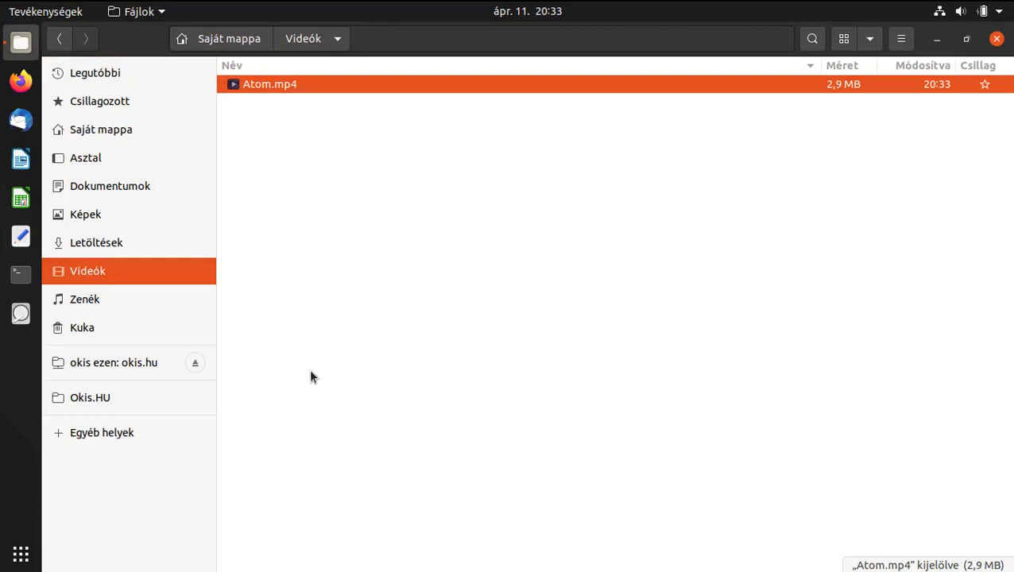
pyautogui.rightClick(351, 92)
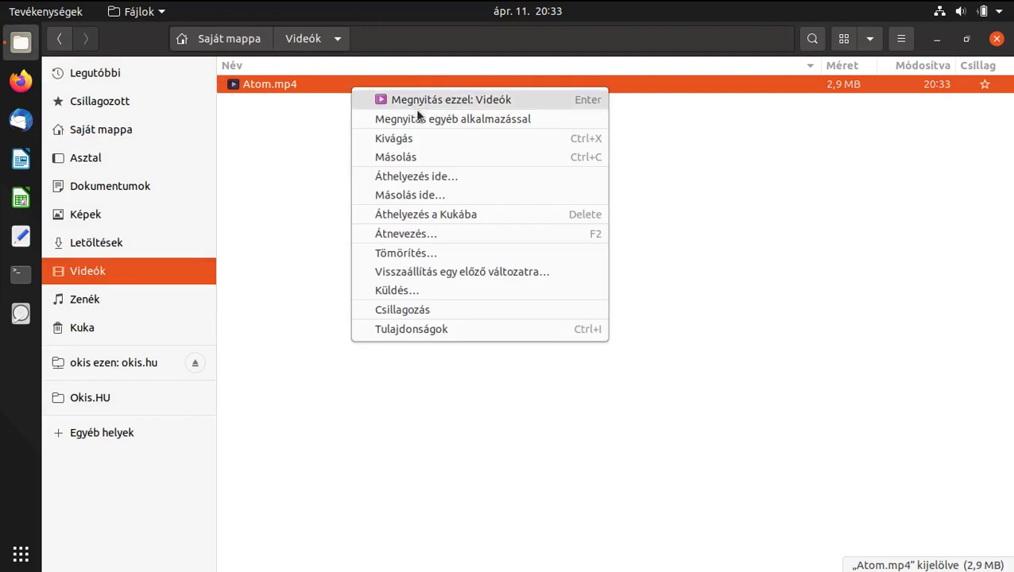
pyautogui.click(468, 329)
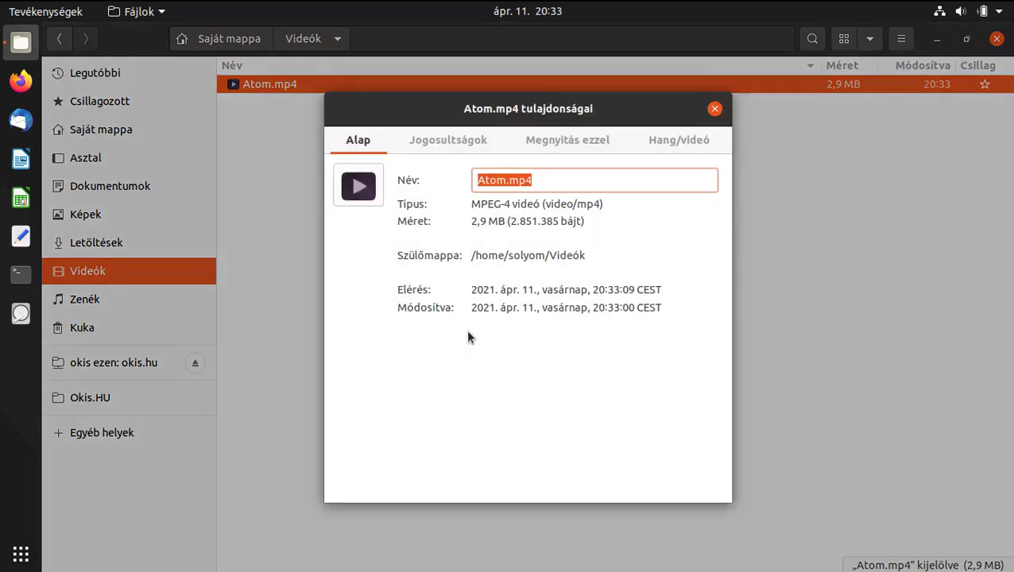
pyautogui.click(682, 143)
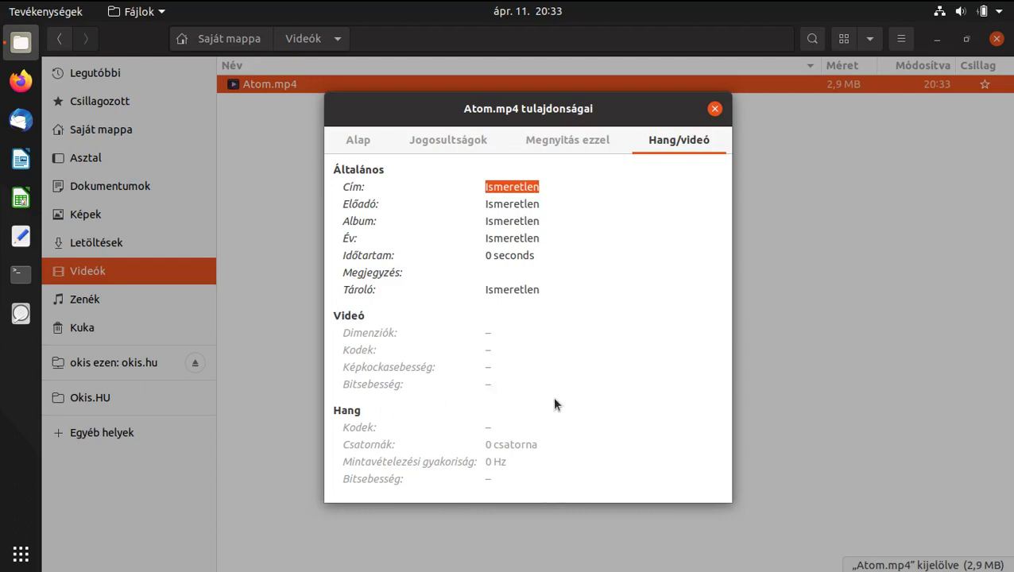
pyautogui.click(714, 108)
pyautogui.click(995, 41)
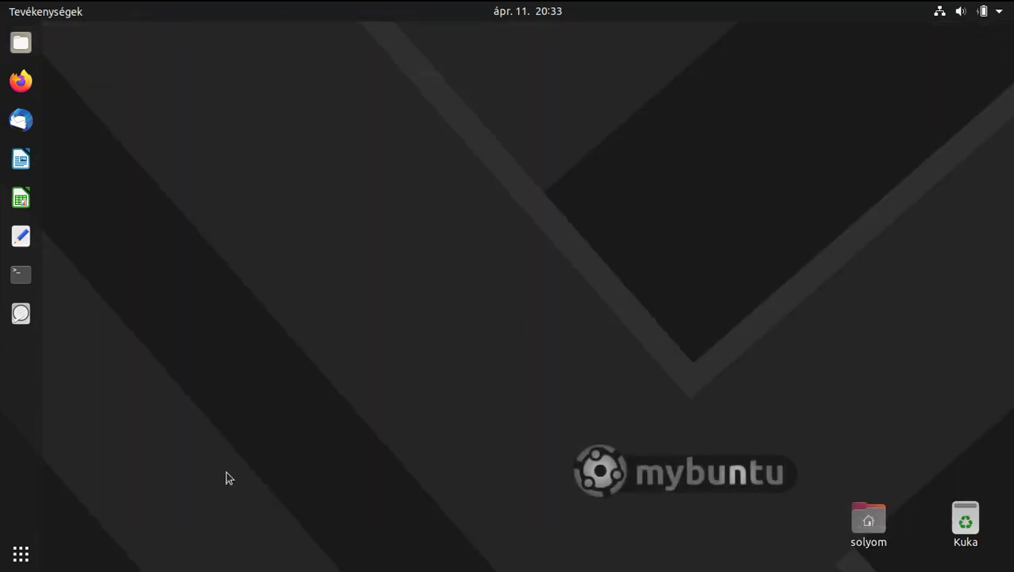
# Open the Videók media player and view its list of available channels
pyautogui.click(21, 555)
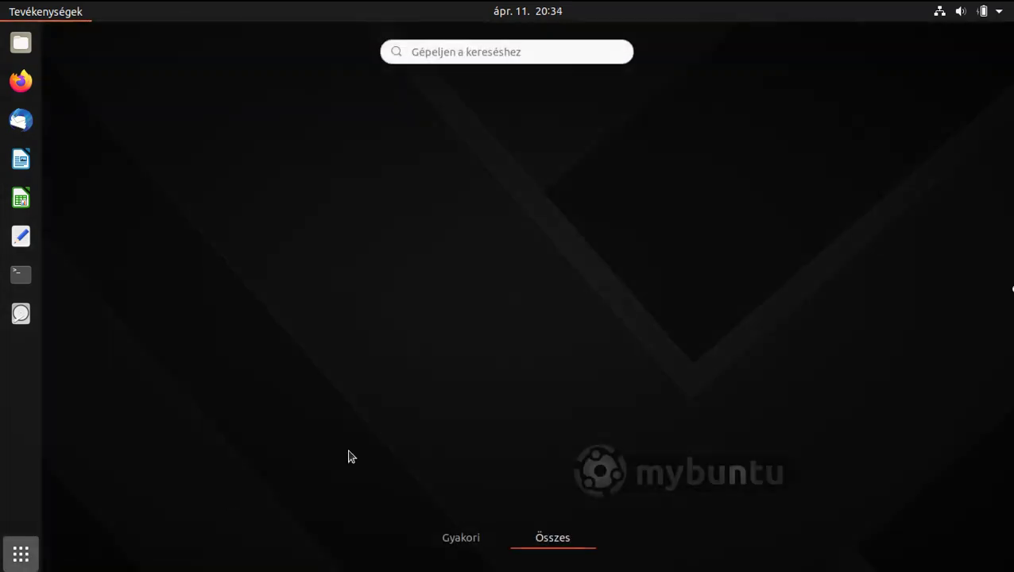
pyautogui.scroll(-1, 795, 325)
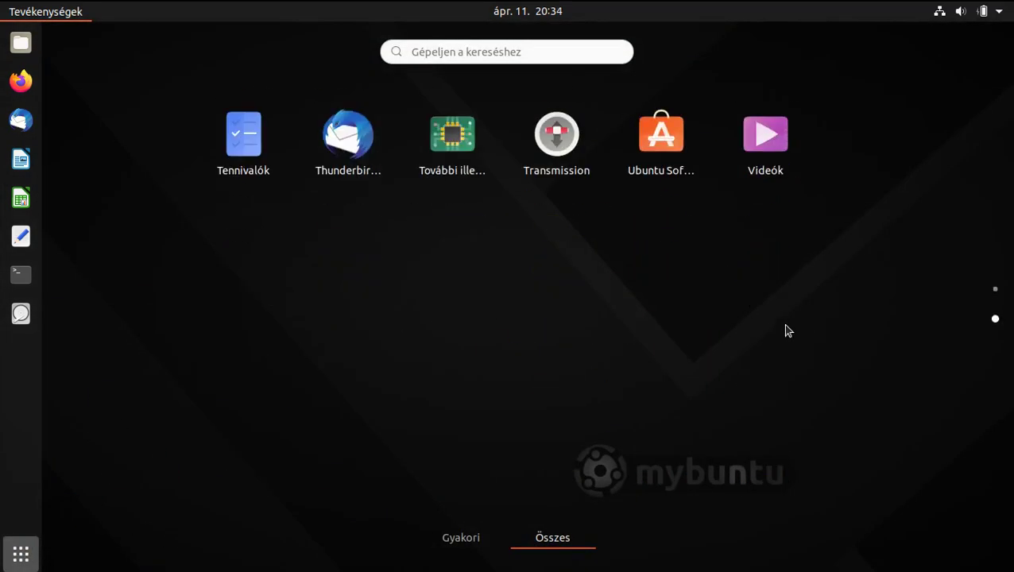
pyautogui.click(766, 135)
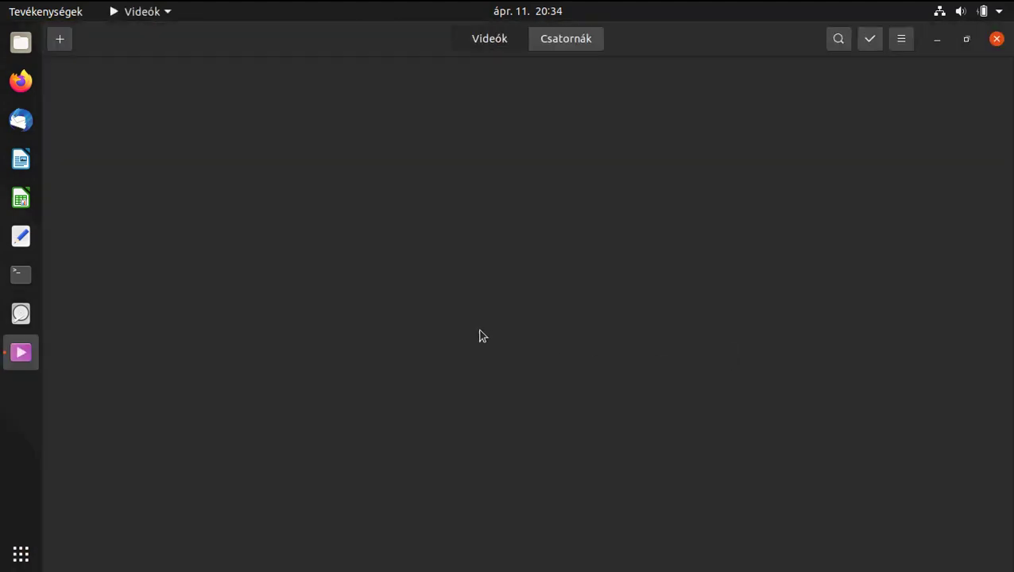
pyautogui.click(555, 44)
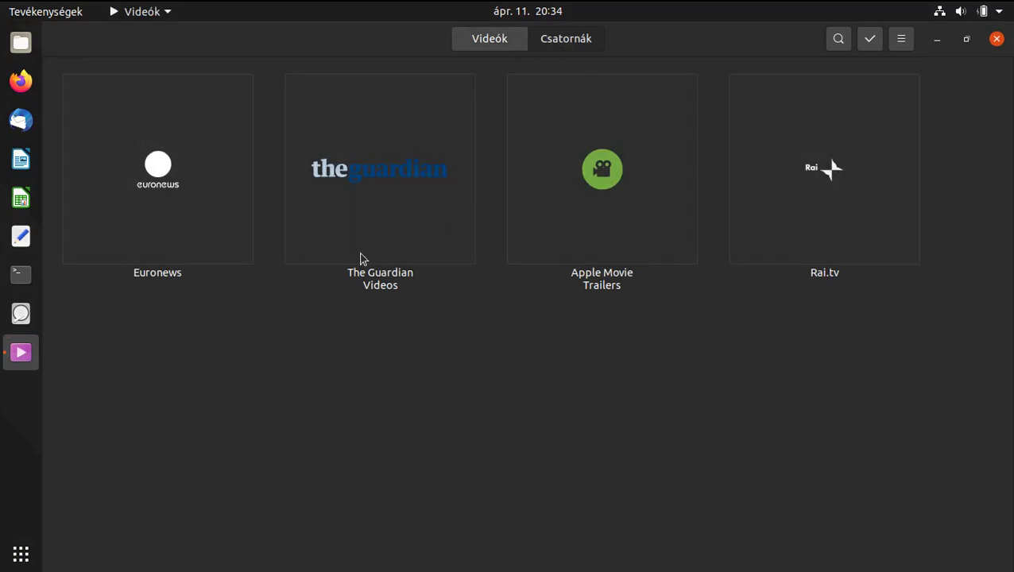
# Add the local video Atom.mp4 from the Videók folder to the player's video collection
pyautogui.click(490, 44)
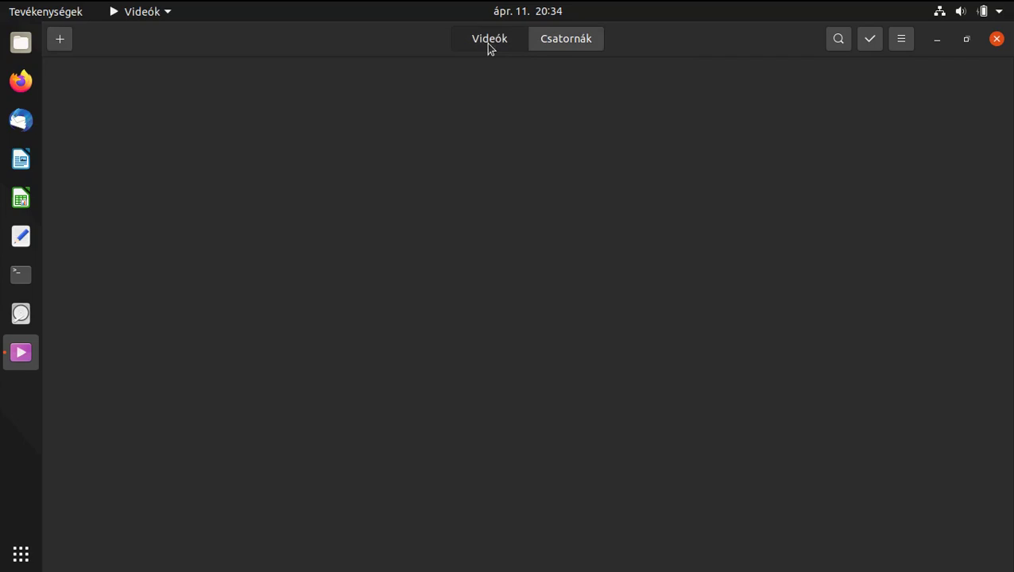
pyautogui.click(901, 39)
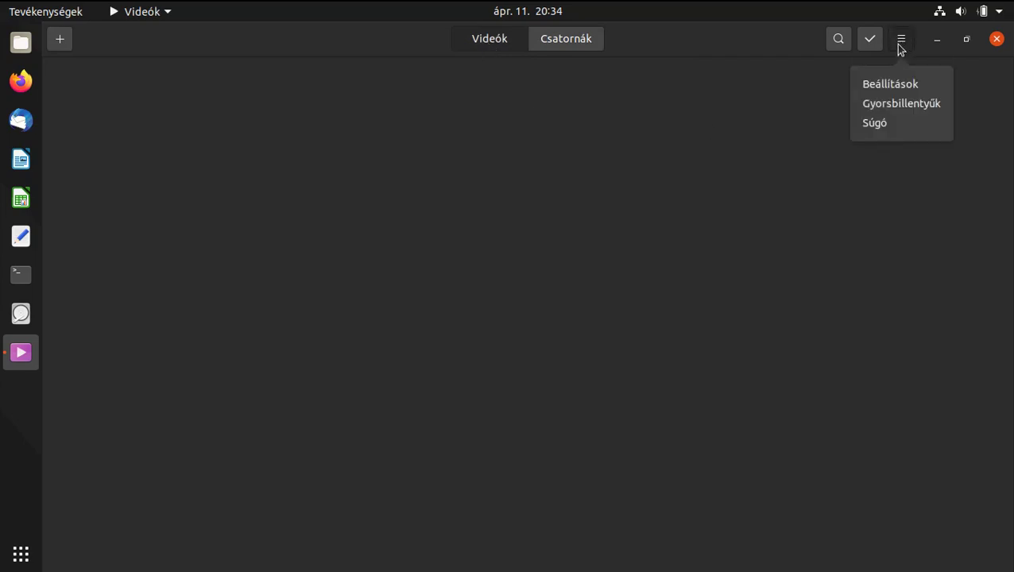
pyautogui.click(798, 134)
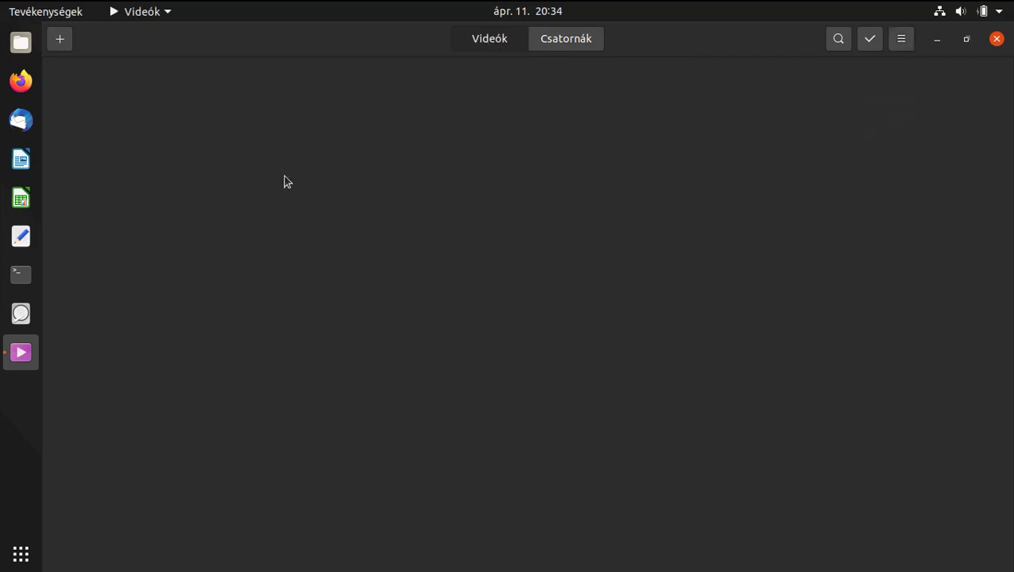
pyautogui.click(60, 39)
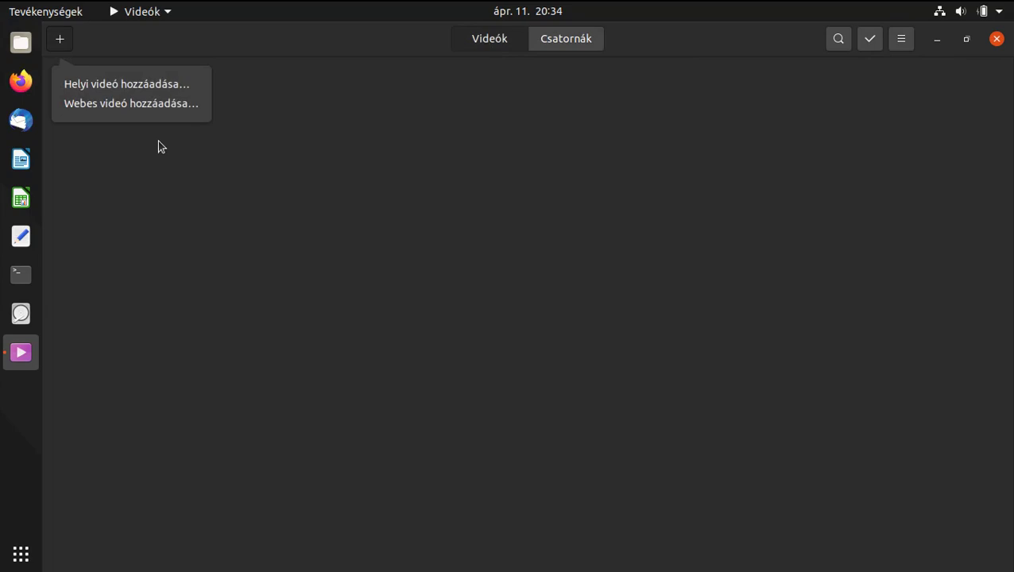
pyautogui.click(135, 85)
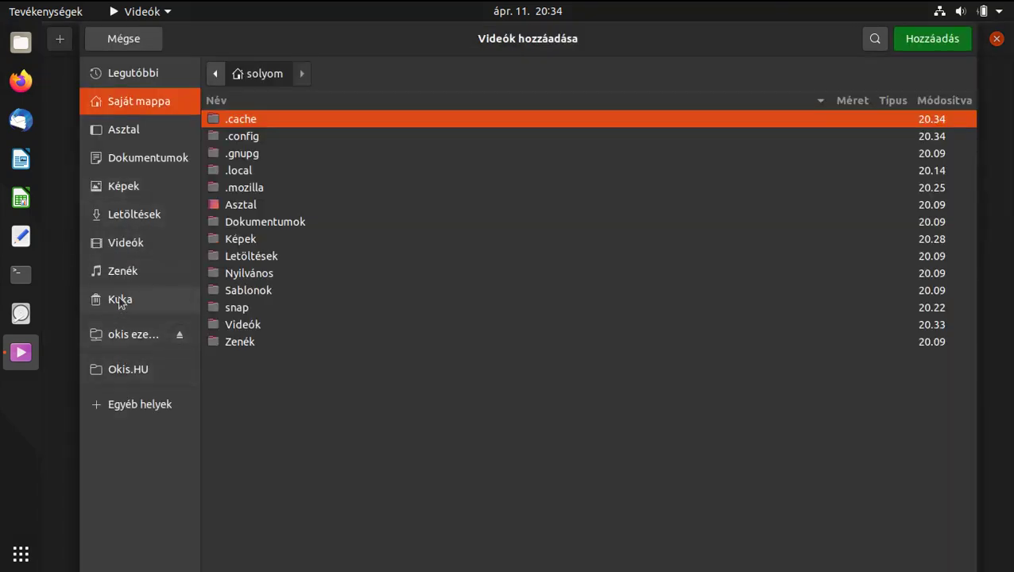
pyautogui.click(133, 243)
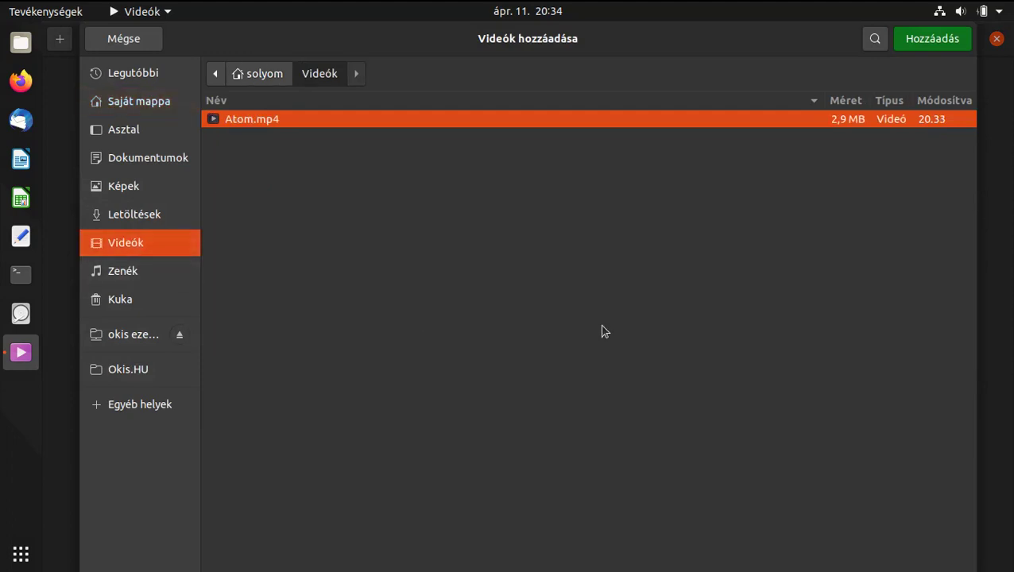
pyautogui.doubleClick(277, 120)
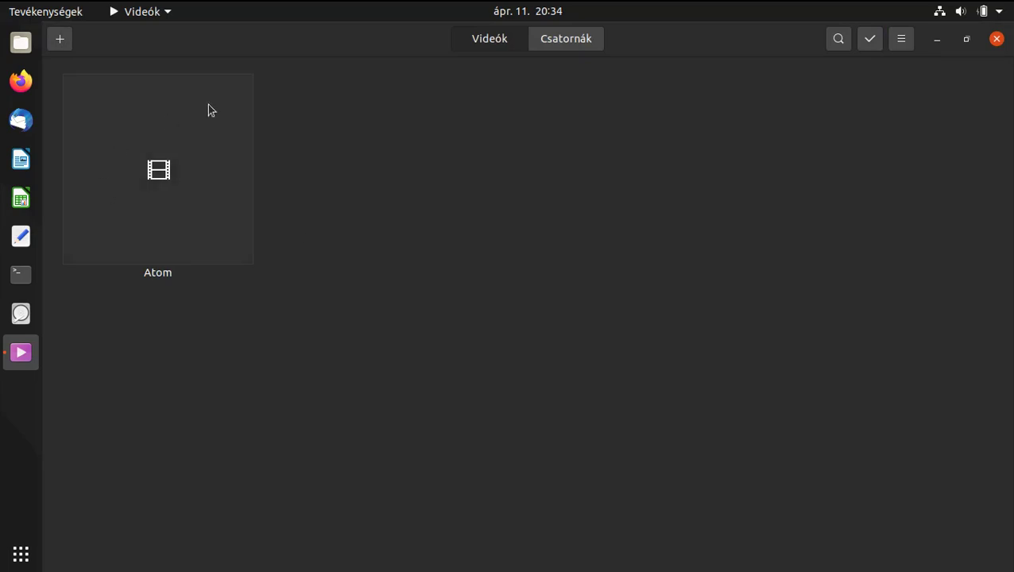
# Try to play the Atom video, cancel the codec search, and return to the collection to start it again
pyautogui.click(174, 177)
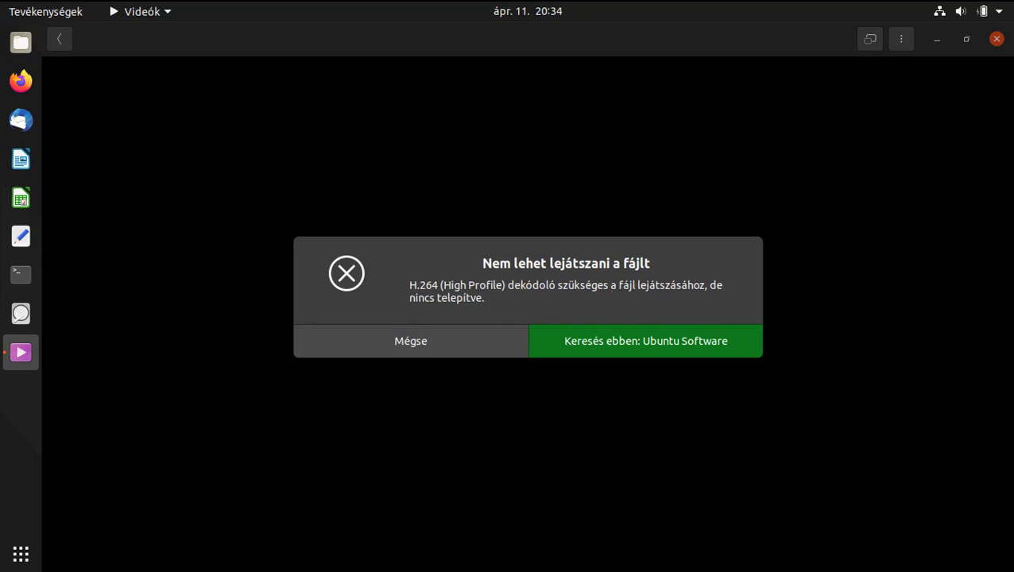
pyautogui.click(459, 346)
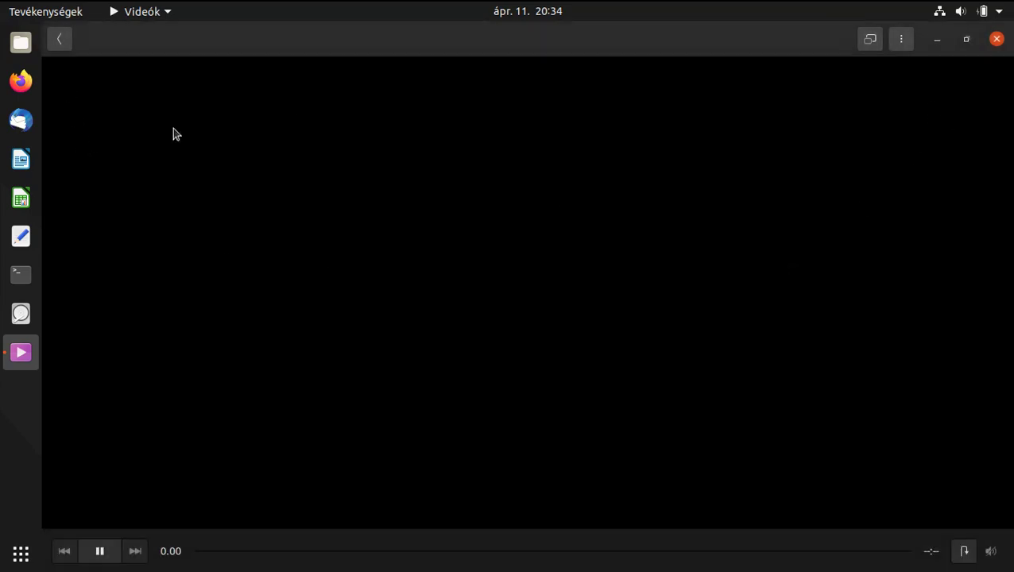
pyautogui.click(61, 41)
pyautogui.click(241, 219)
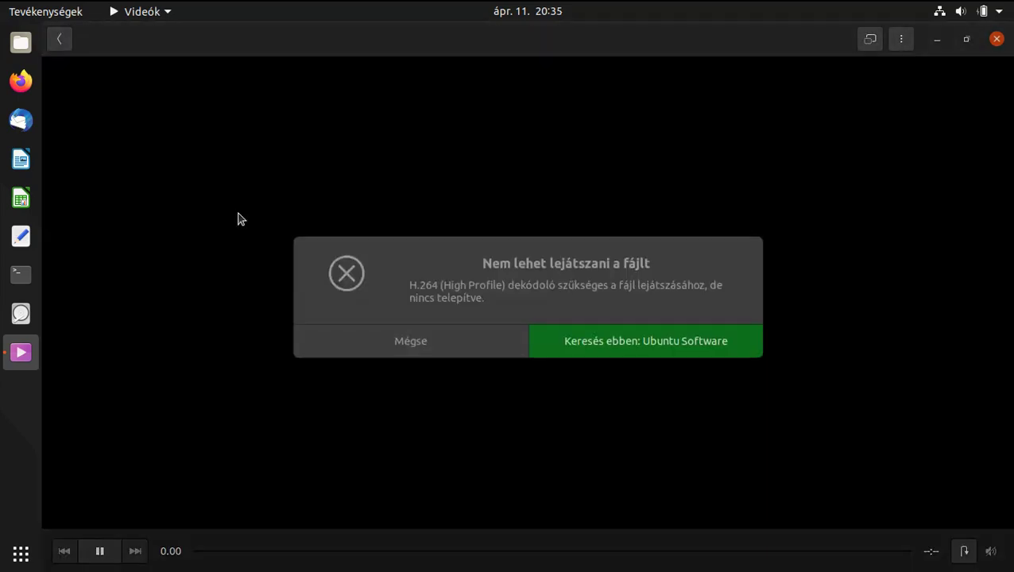
# Search Ubuntu Software for the H.264 (High Profile) decoder, and close both the software store and the video player
pyautogui.click(657, 350)
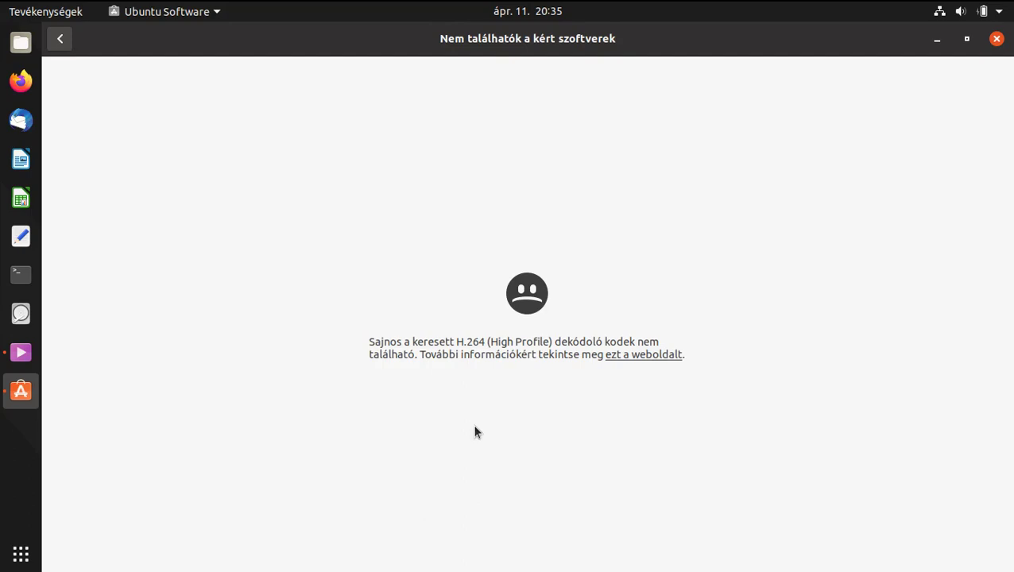
pyautogui.click(996, 39)
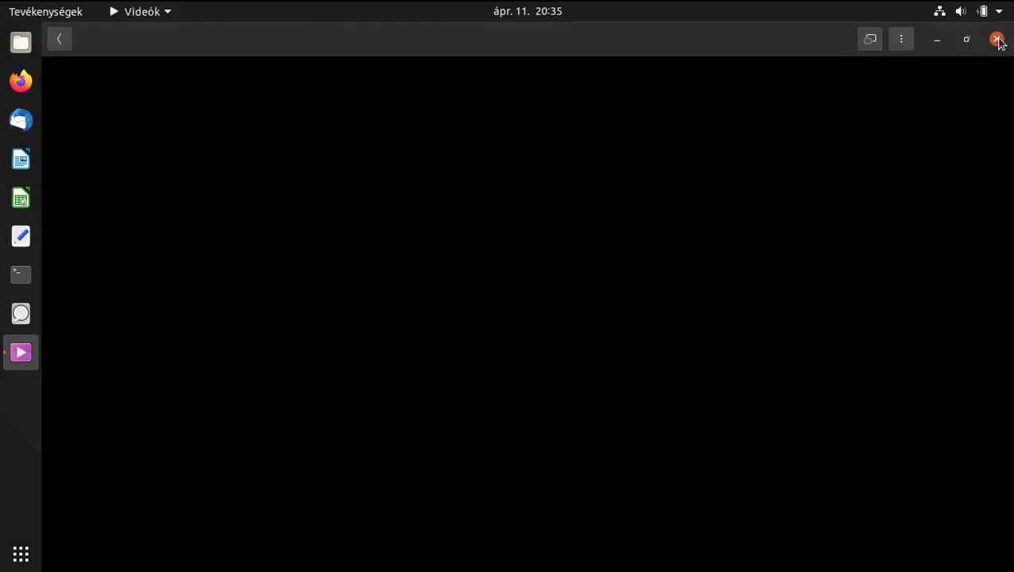
pyautogui.moveTo(456, 235)
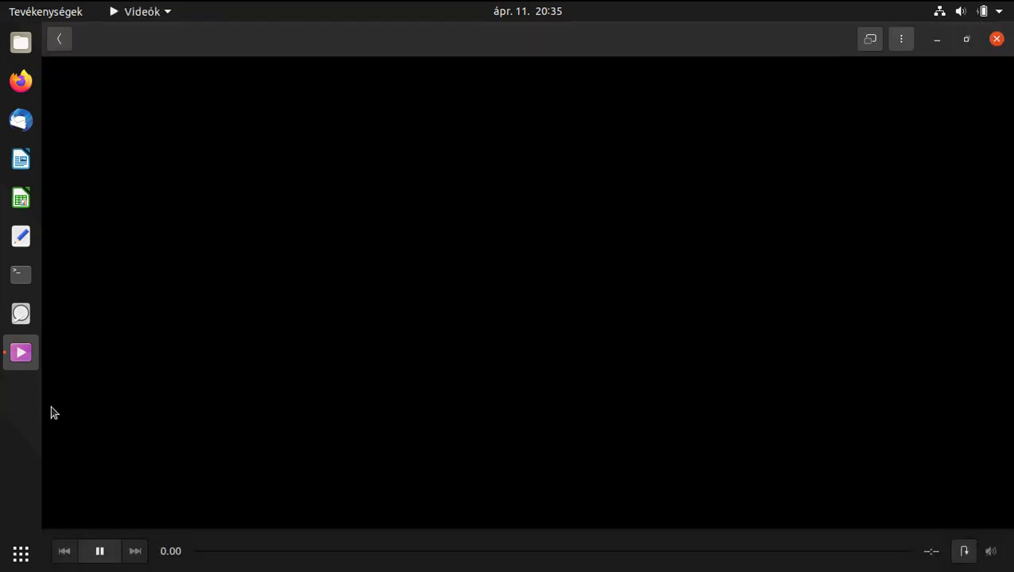
pyautogui.click(996, 38)
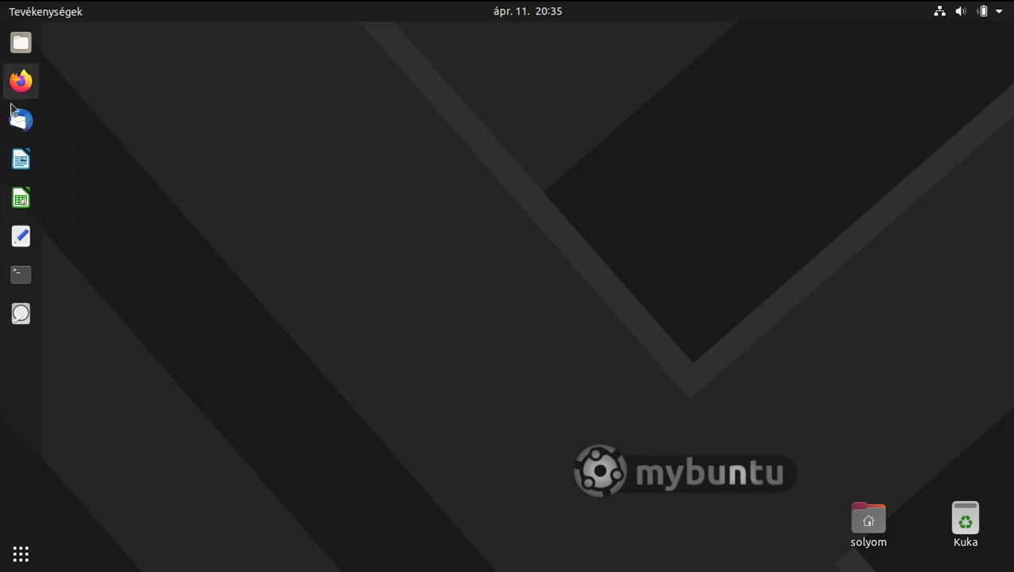
# Look through both pages of installed applications to examine which multimedia programs are included by default
pyautogui.click(26, 553)
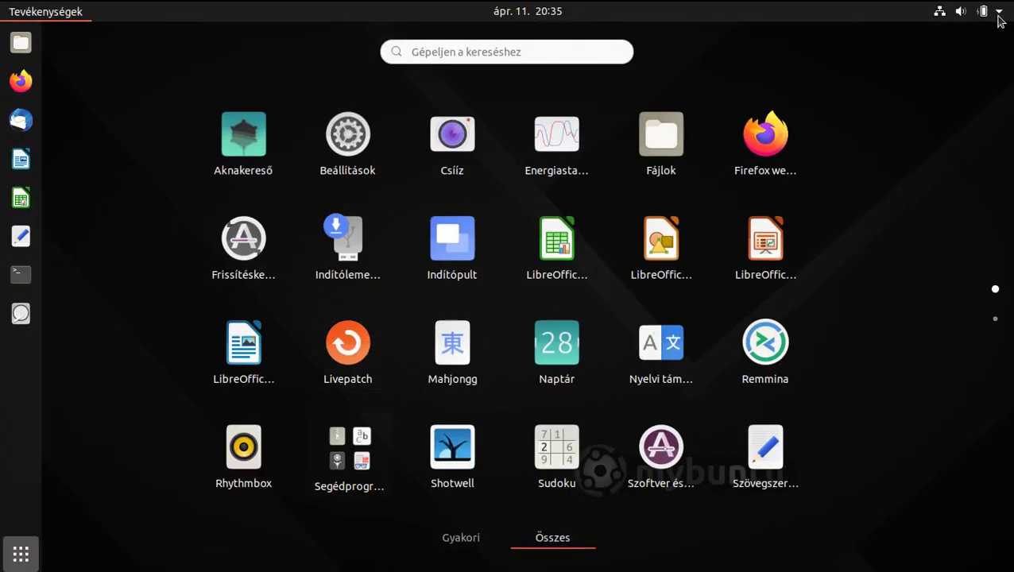
pyautogui.click(20, 554)
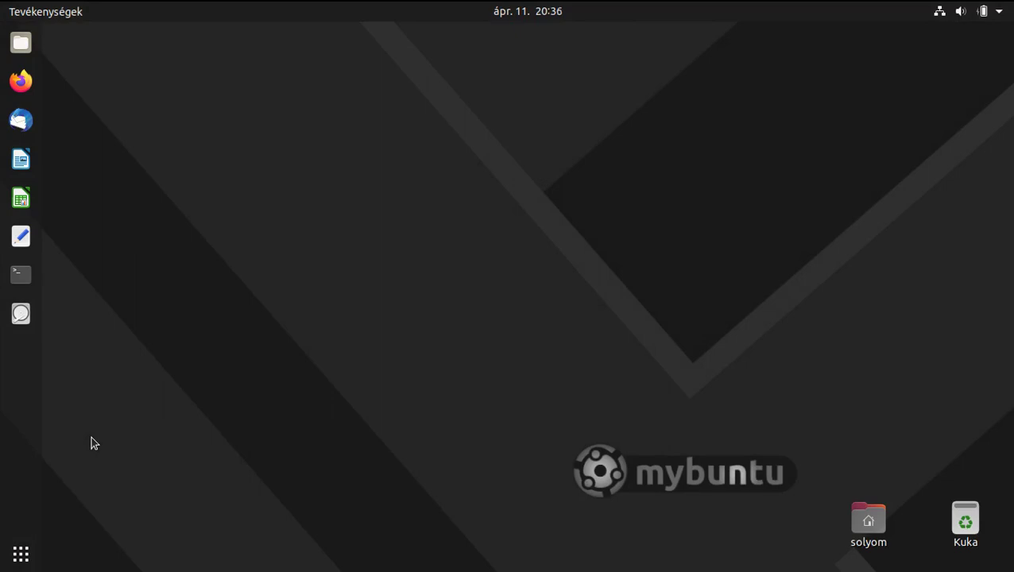
pyautogui.click(22, 554)
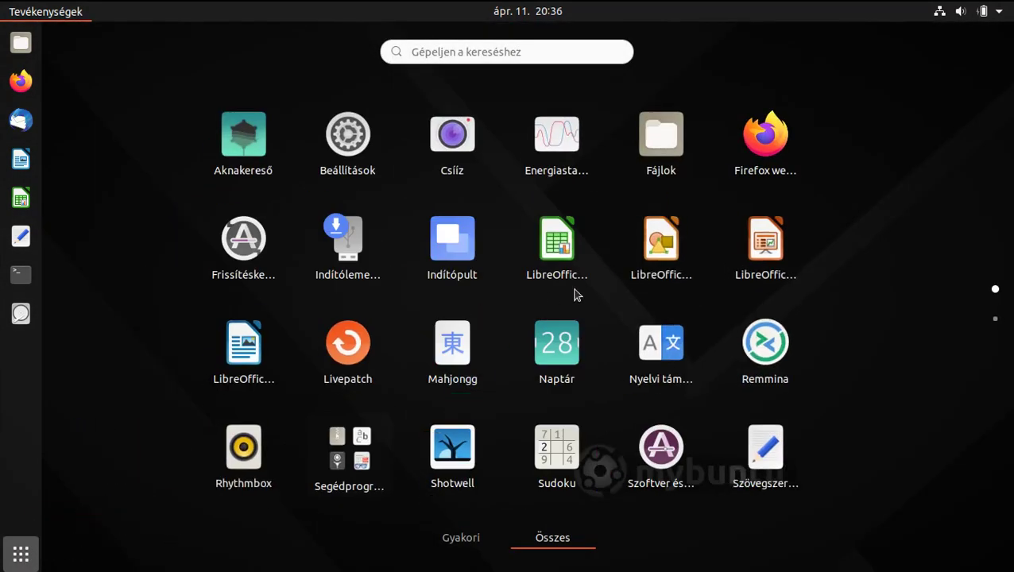
pyautogui.scroll(-1, 576, 293)
pyautogui.scroll(1, 576, 294)
pyautogui.scroll(-1, 576, 294)
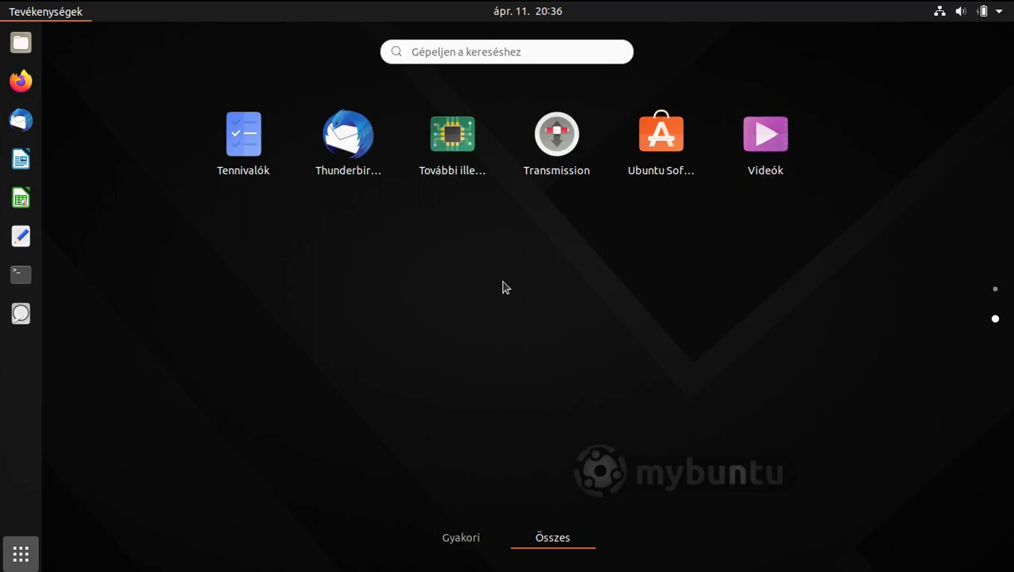
pyautogui.scroll(1, 496, 290)
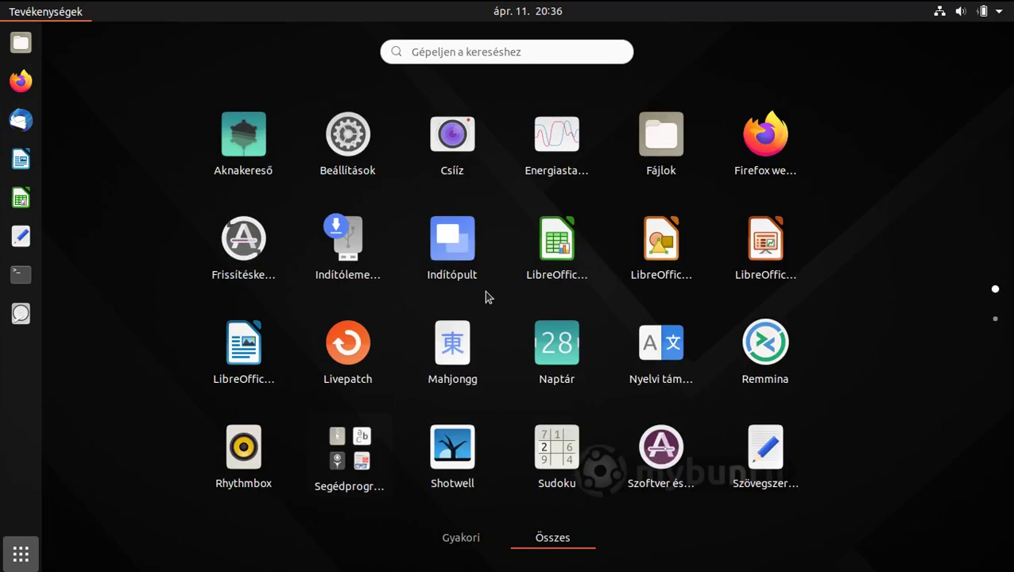
pyautogui.scroll(-1, 486, 294)
pyautogui.scroll(1, 485, 293)
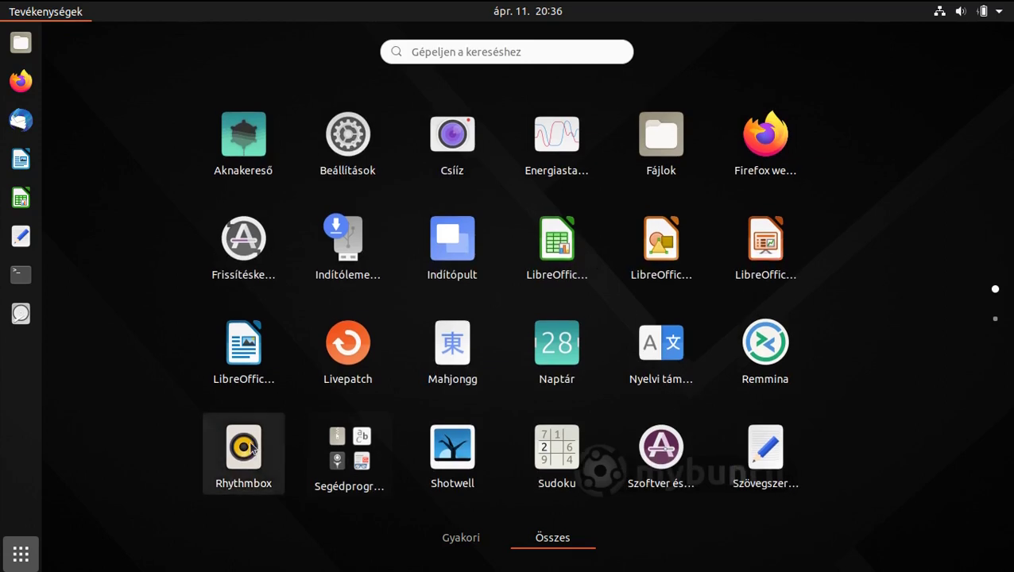
pyautogui.scroll(-1, 251, 448)
pyautogui.scroll(1, 251, 449)
pyautogui.scroll(-1, 253, 441)
pyautogui.scroll(1, 256, 429)
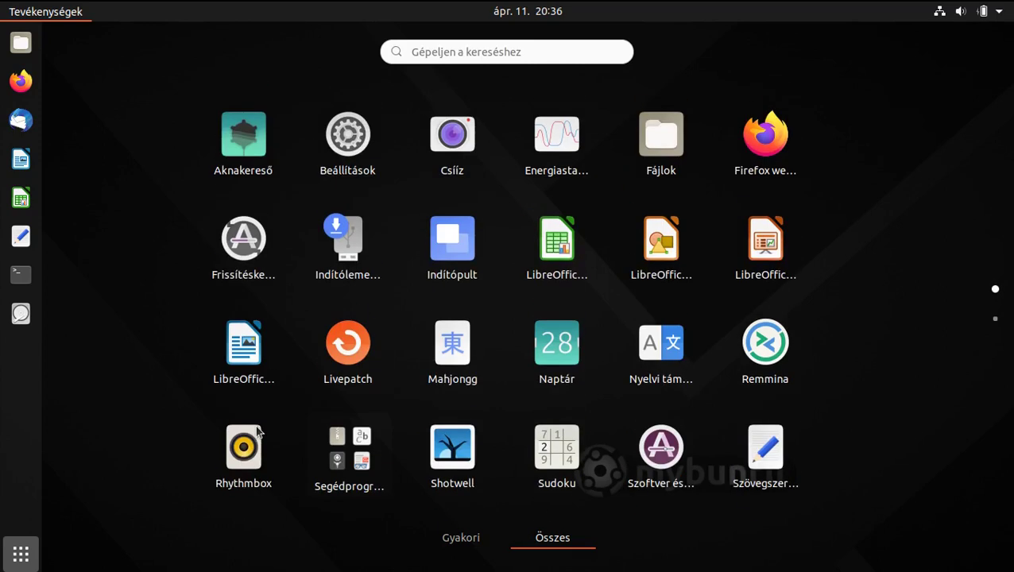
pyautogui.scroll(-1, 256, 430)
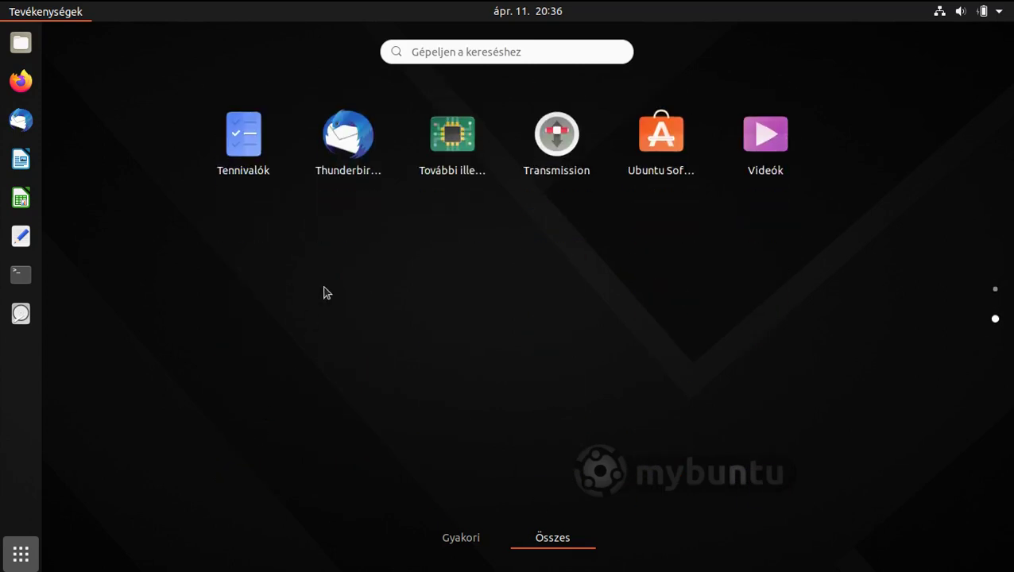
pyautogui.scroll(1, 324, 293)
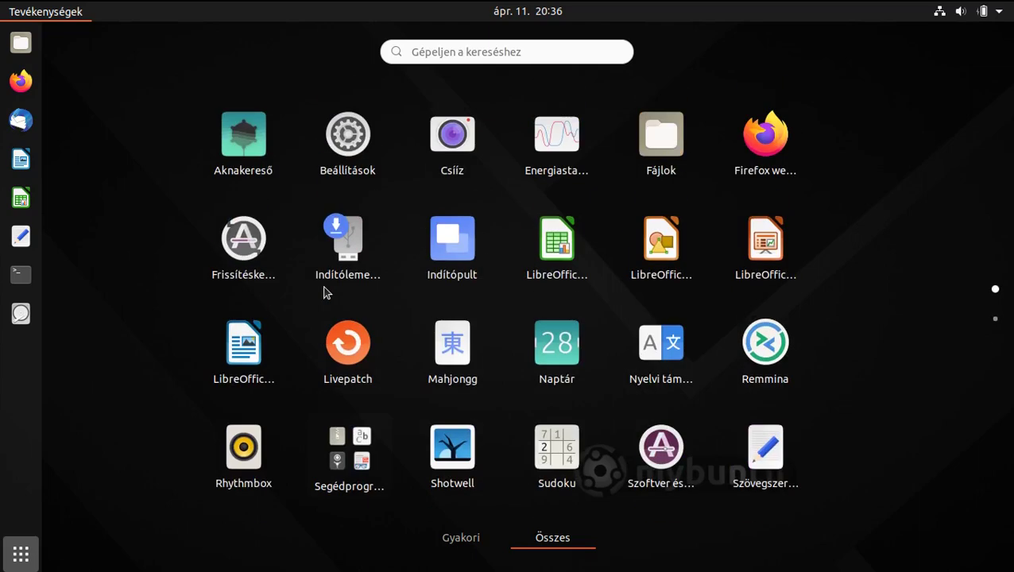
pyautogui.scroll(-1, 262, 326)
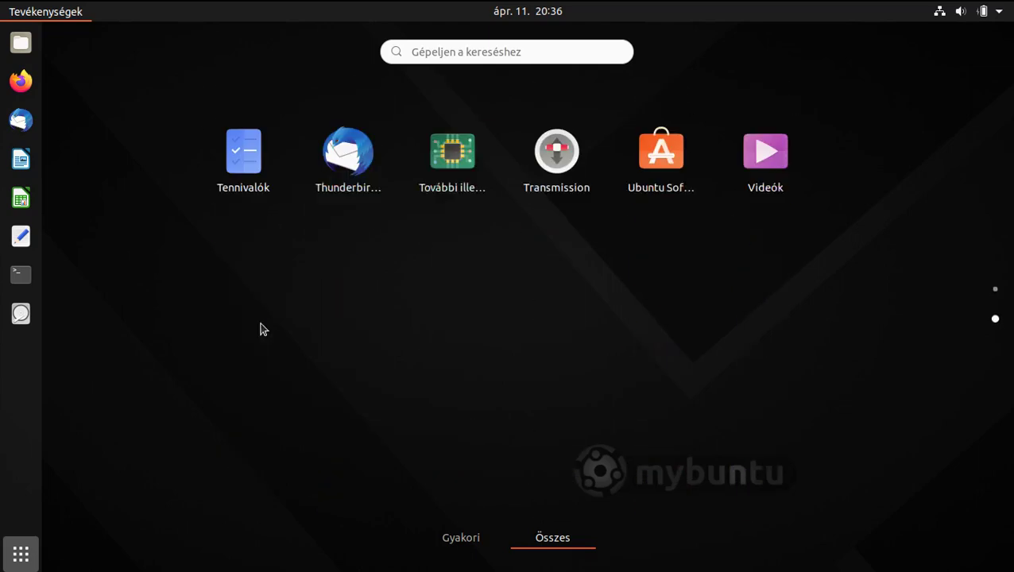
# Switch to Ubuntu Software, open the Zene és hang category and try to sort its apps by Név
pyautogui.click(652, 141)
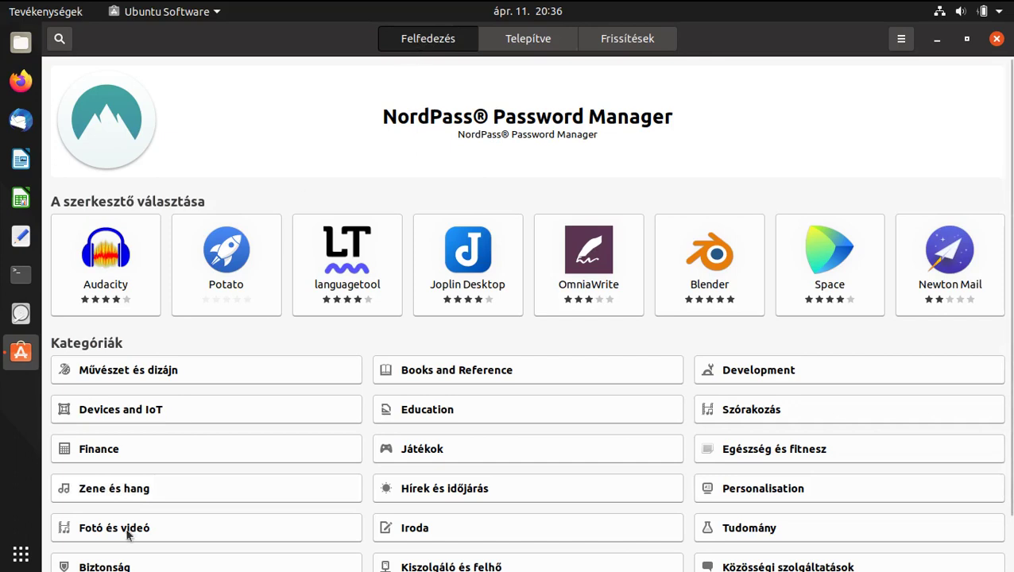
pyautogui.click(87, 491)
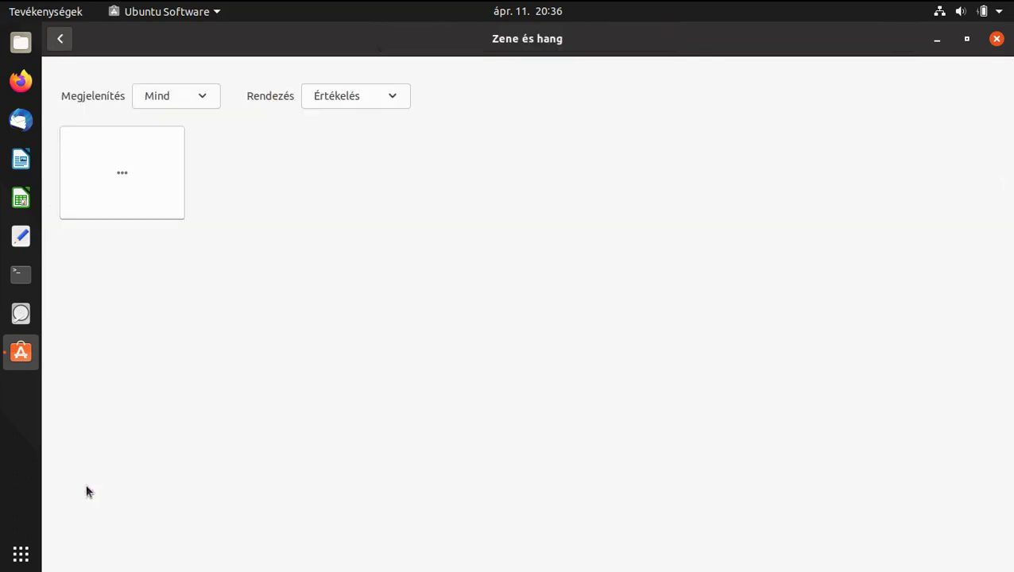
pyautogui.click(378, 101)
pyautogui.click(346, 157)
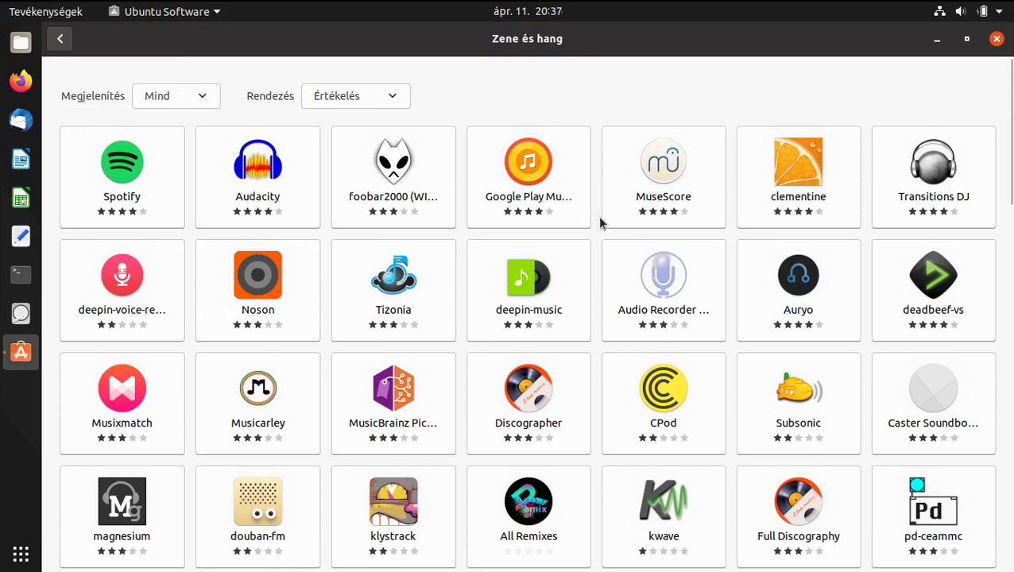
# Browse the music and audio apps in rating order and return to the start of the list
pyautogui.scroll(-20, 600, 222)
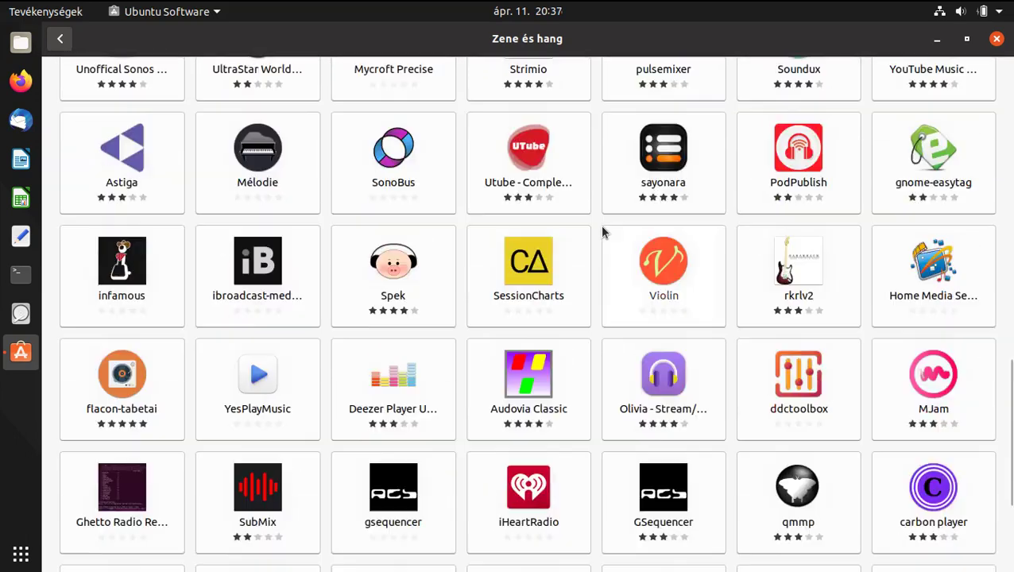
pyautogui.scroll(-5, 602, 231)
pyautogui.scroll(4, 582, 267)
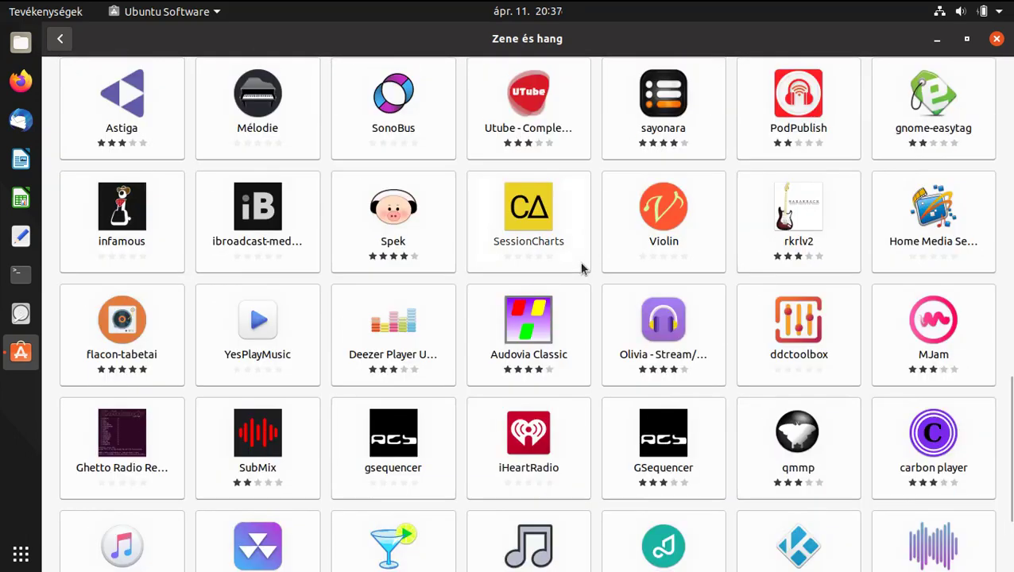
pyautogui.scroll(5, 582, 268)
pyautogui.scroll(1, 582, 268)
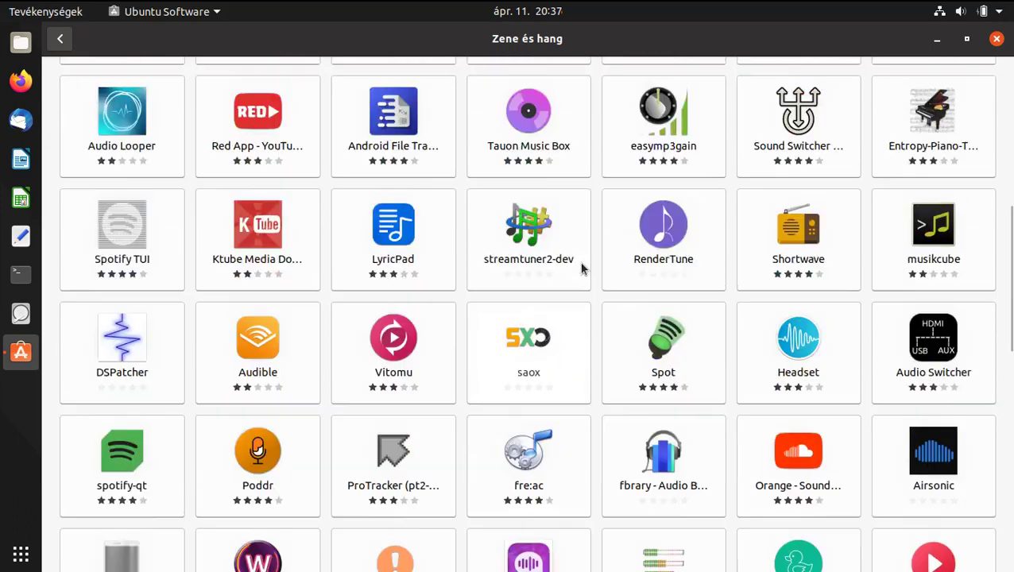
pyautogui.scroll(8, 582, 266)
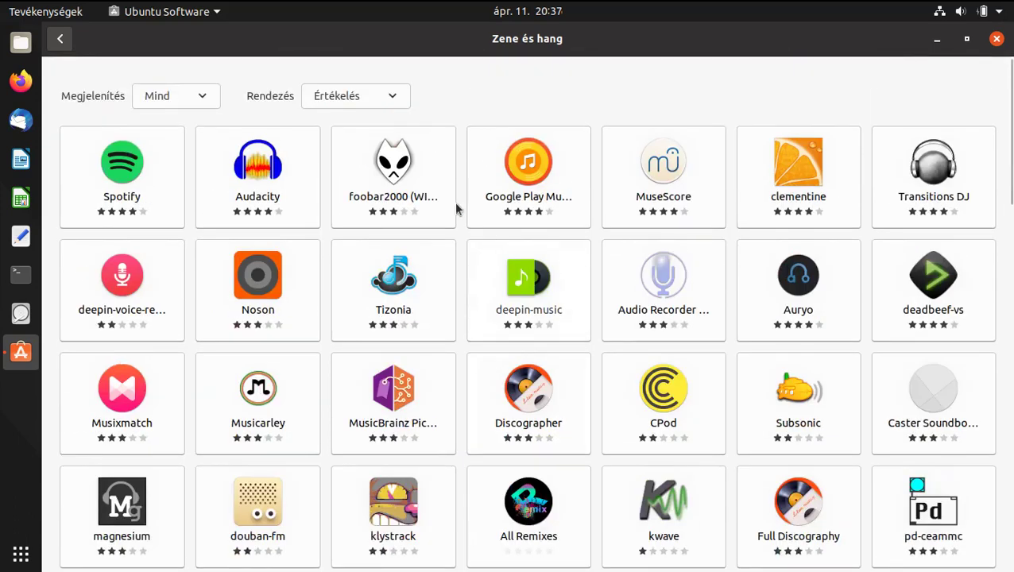
# Sort the Zene és hang apps by Név and look through the list to its end
pyautogui.click(359, 101)
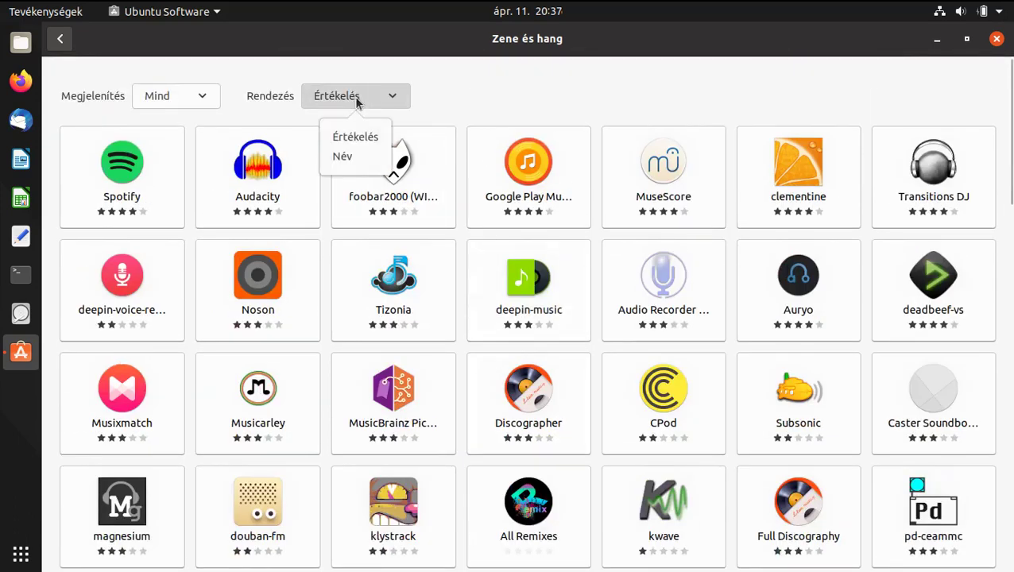
pyautogui.click(342, 157)
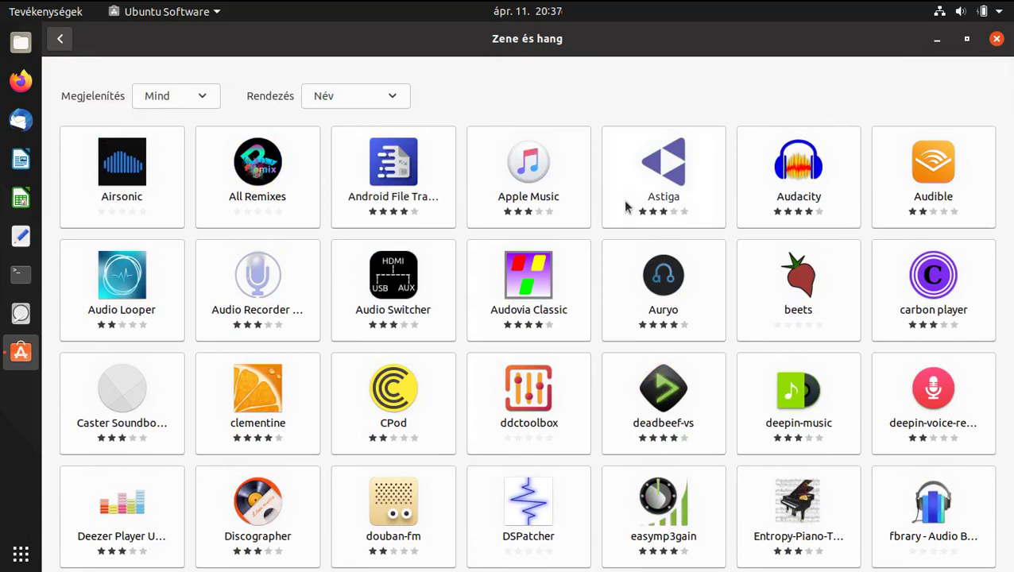
pyautogui.scroll(-5, 625, 207)
pyautogui.scroll(-10, 626, 208)
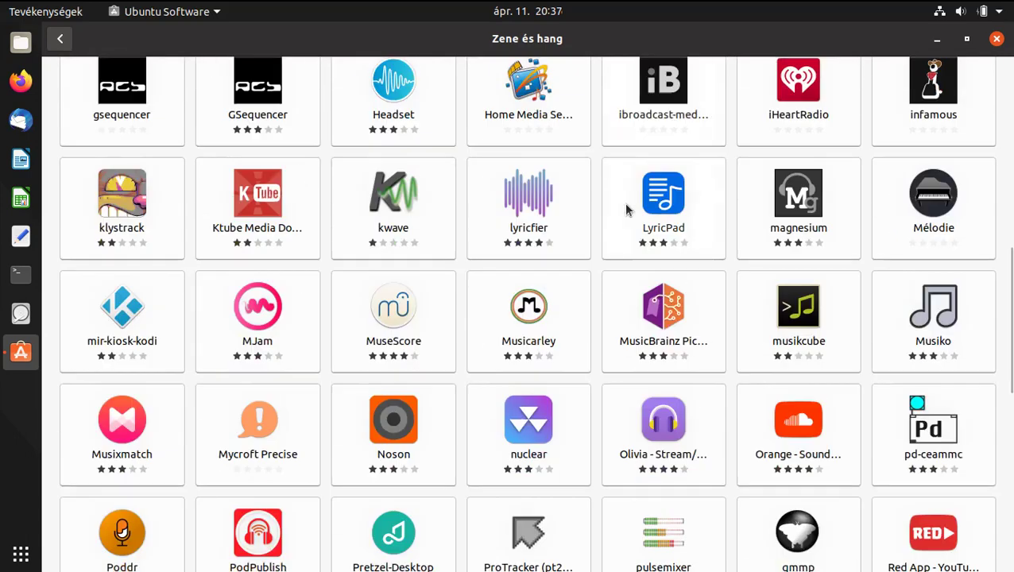
pyautogui.scroll(-3, 625, 208)
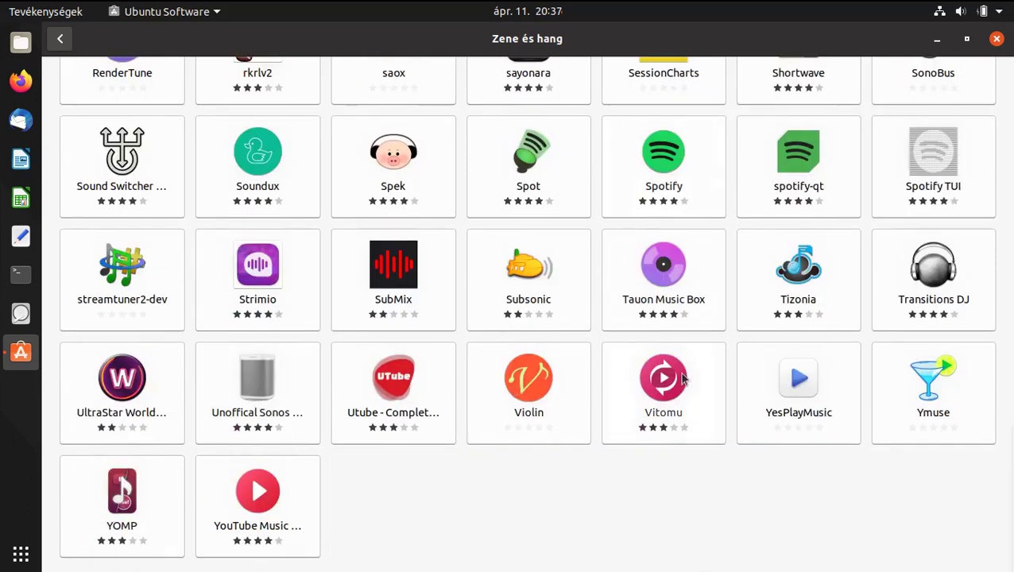
# Return to the start of the Zene és hang list and go back to the category overview
pyautogui.scroll(2, 681, 380)
pyautogui.scroll(15, 681, 379)
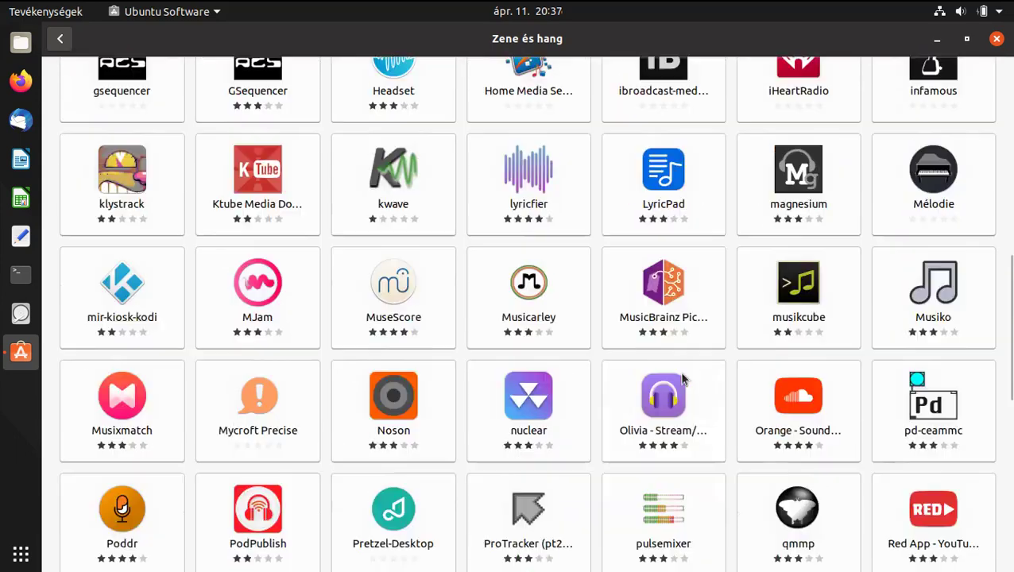
pyautogui.scroll(2, 682, 380)
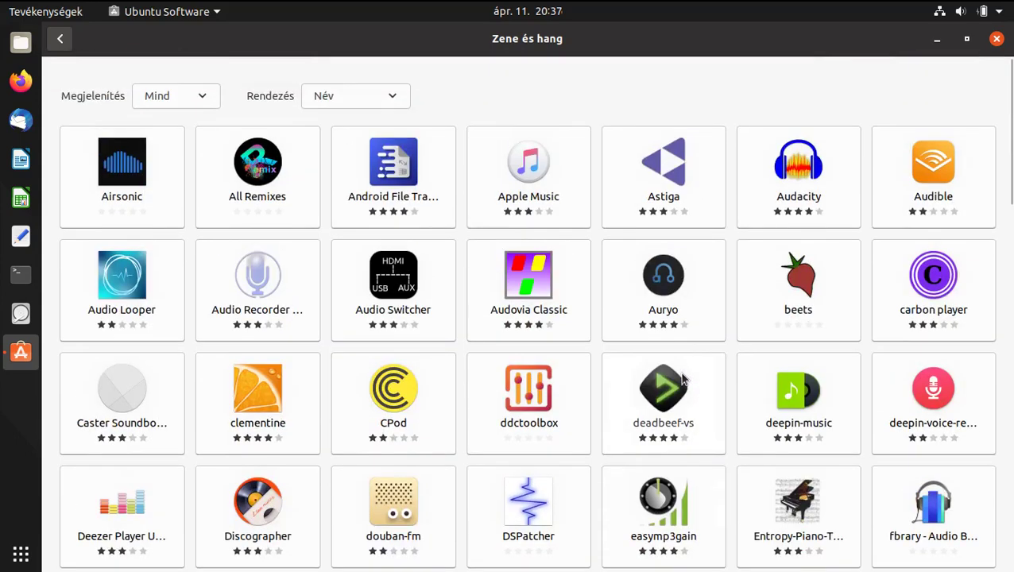
pyautogui.click(64, 44)
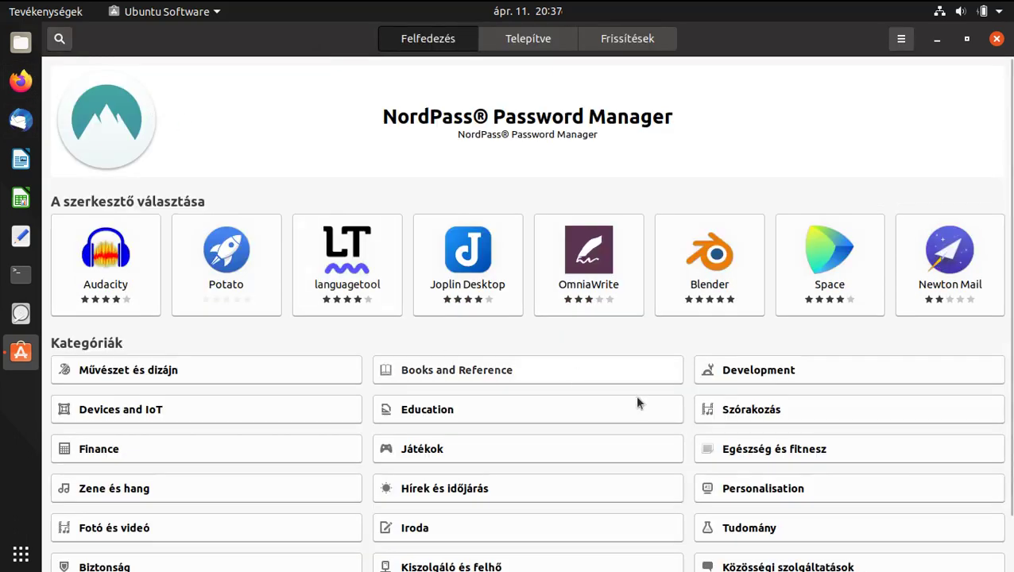
# Open the Szórakozás category and look through its entire app list for multimedia programs
pyautogui.click(751, 412)
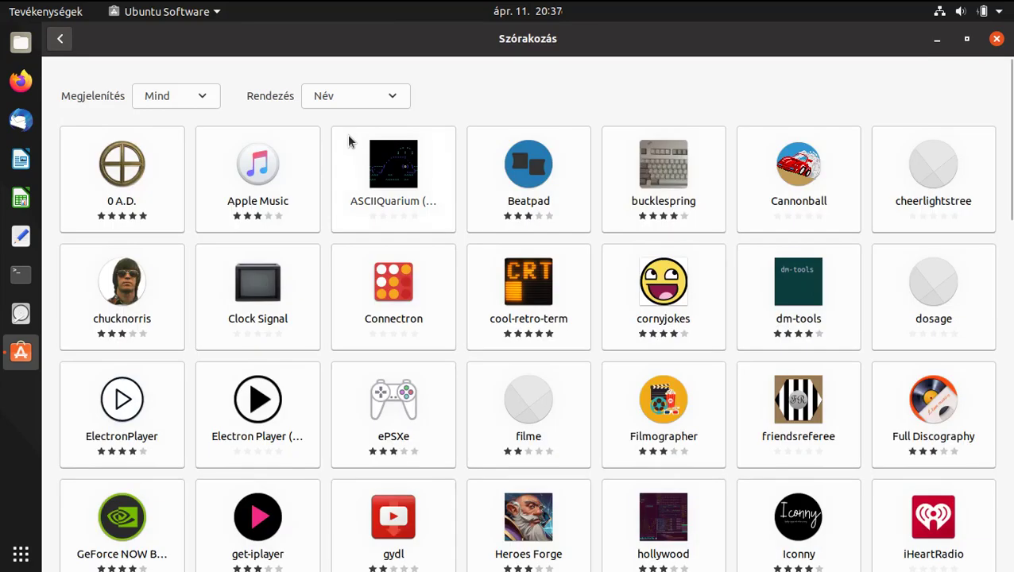
pyautogui.scroll(-5, 472, 266)
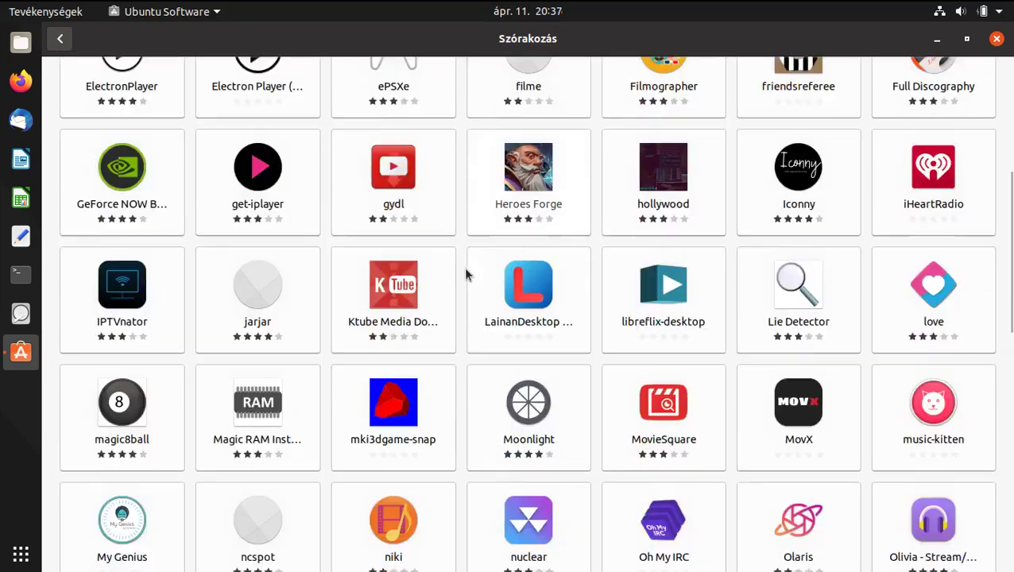
pyautogui.scroll(-10, 587, 329)
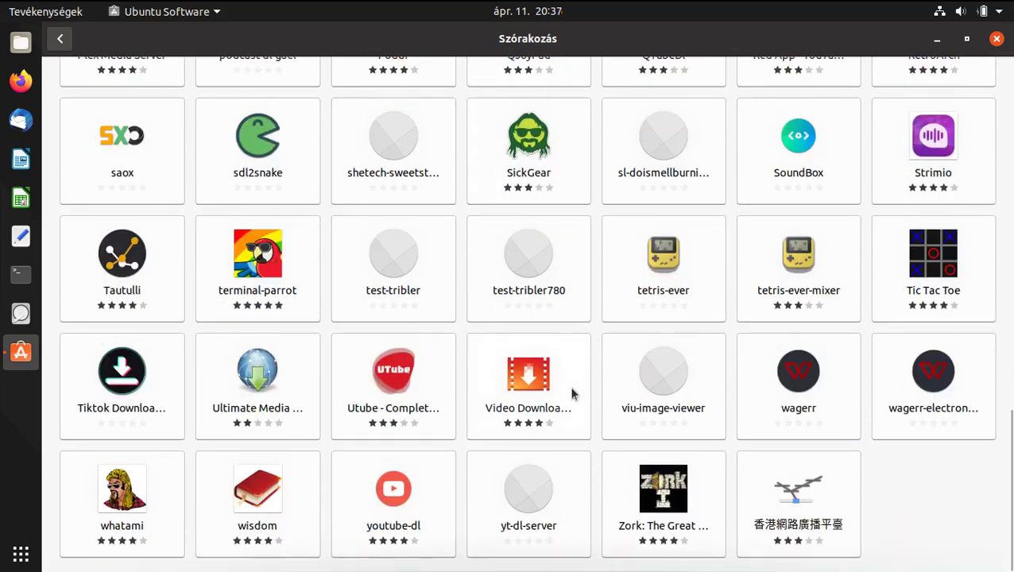
pyautogui.scroll(10, 507, 421)
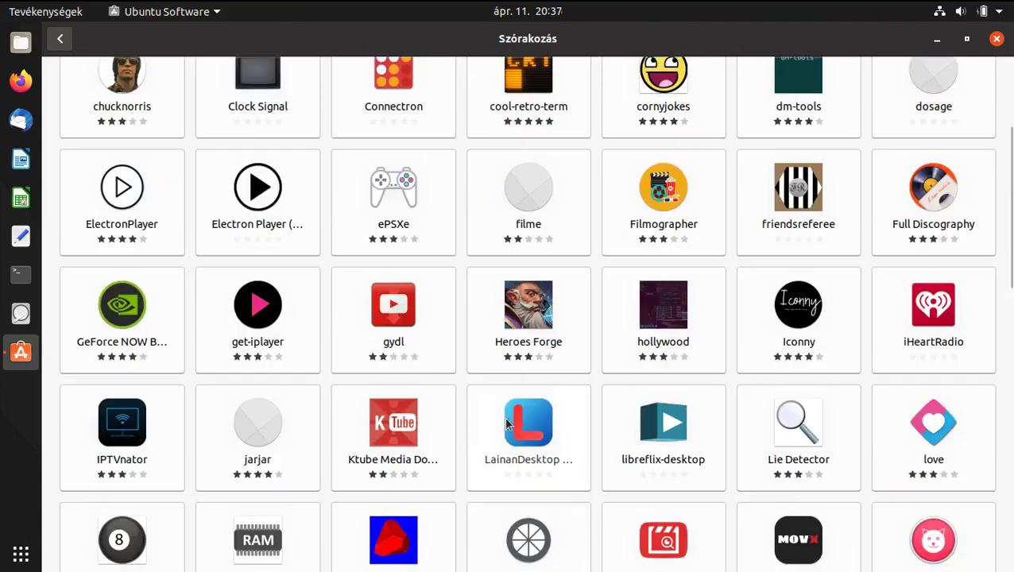
pyautogui.scroll(3, 507, 423)
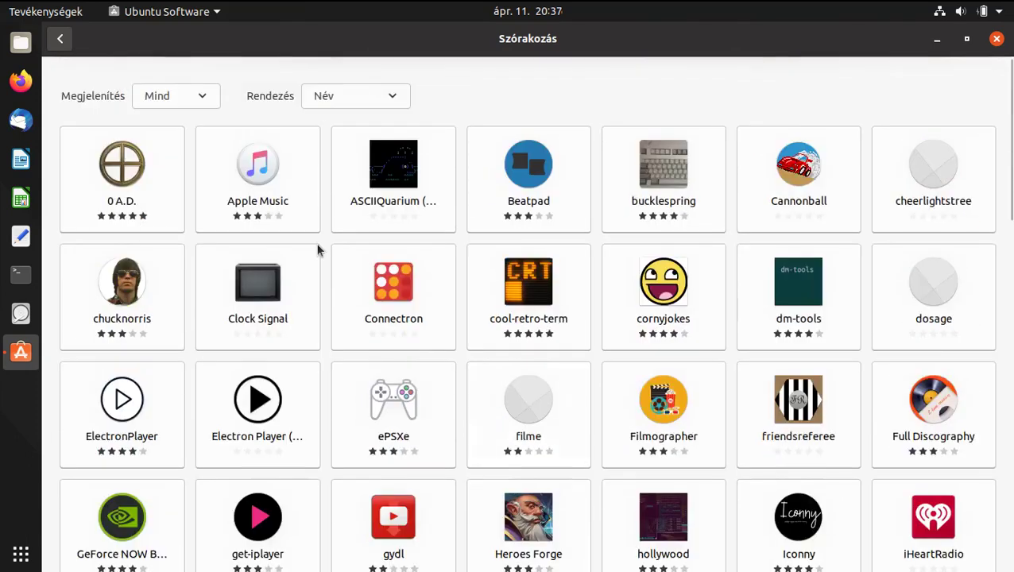
# Switch to the Fotó és videó category and look through its apps to the end of the list
pyautogui.click(61, 39)
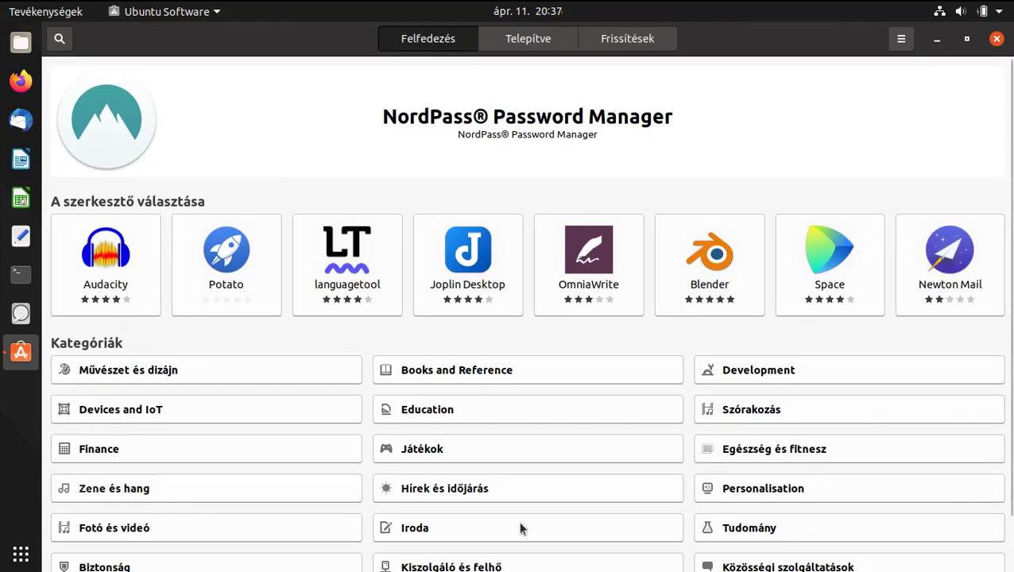
pyautogui.click(137, 530)
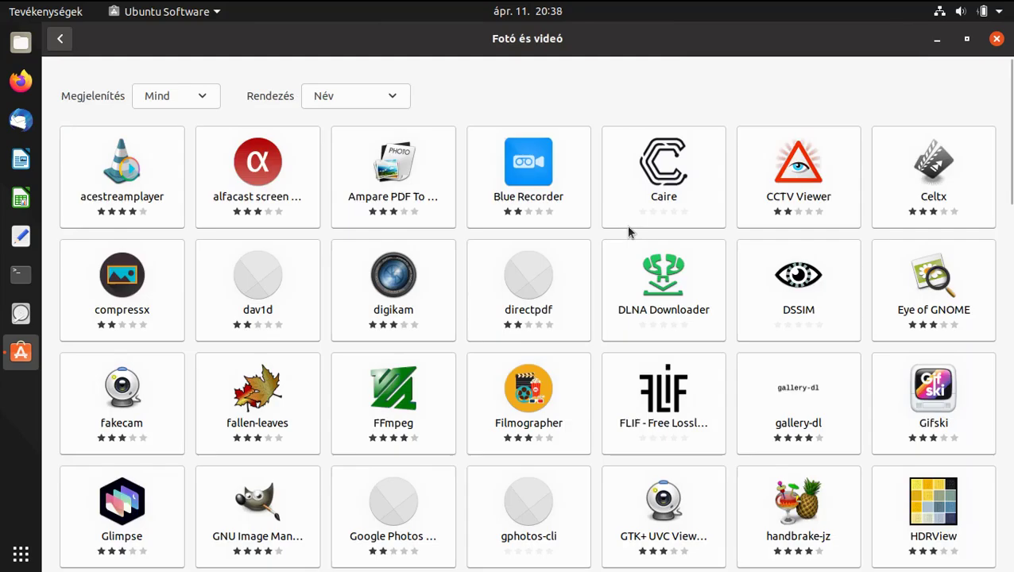
pyautogui.scroll(-10, 628, 230)
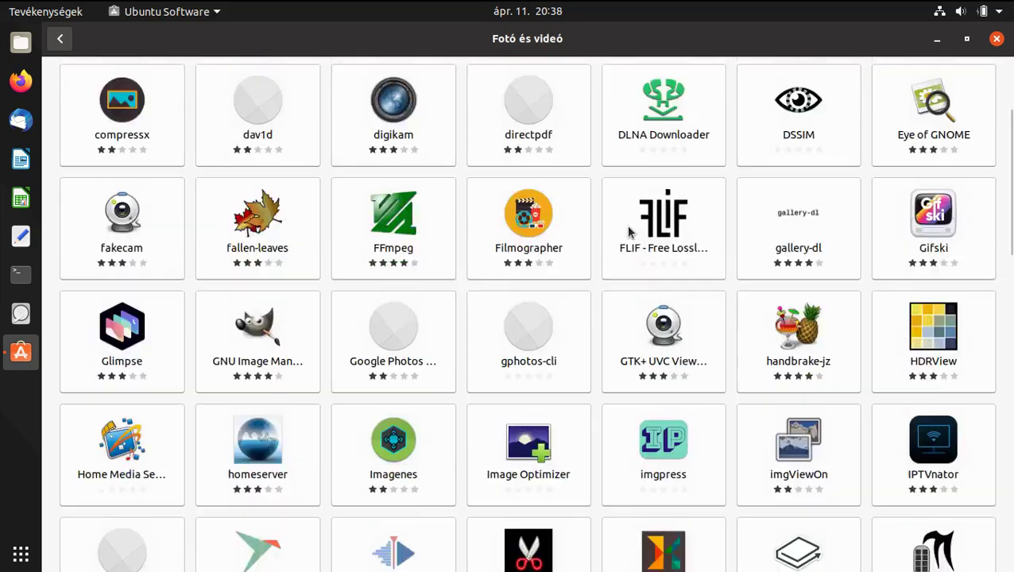
pyautogui.scroll(-10, 628, 232)
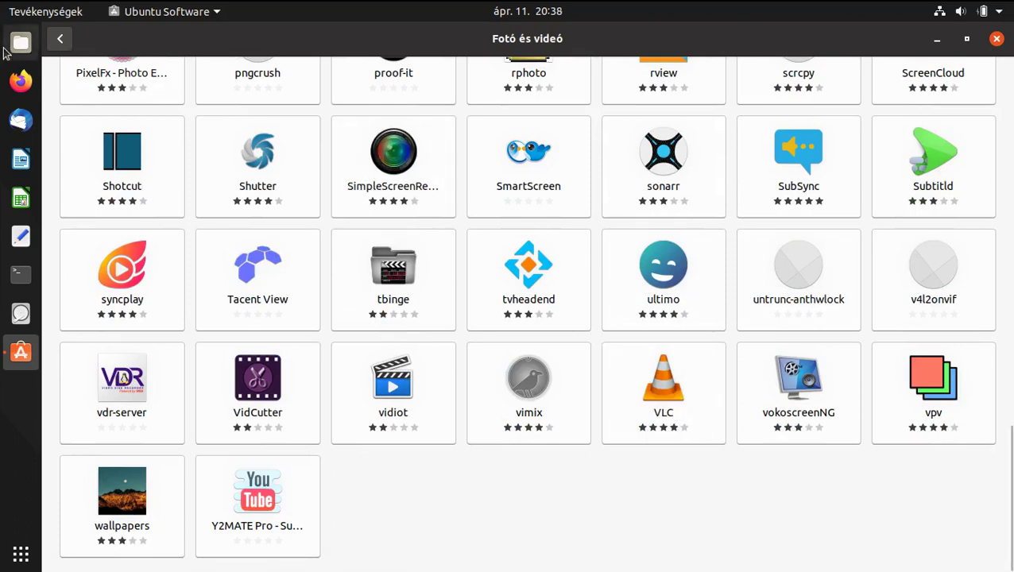
# Leave the category, search the software catalogue for "vlc" and look through the matching apps
pyautogui.click(54, 39)
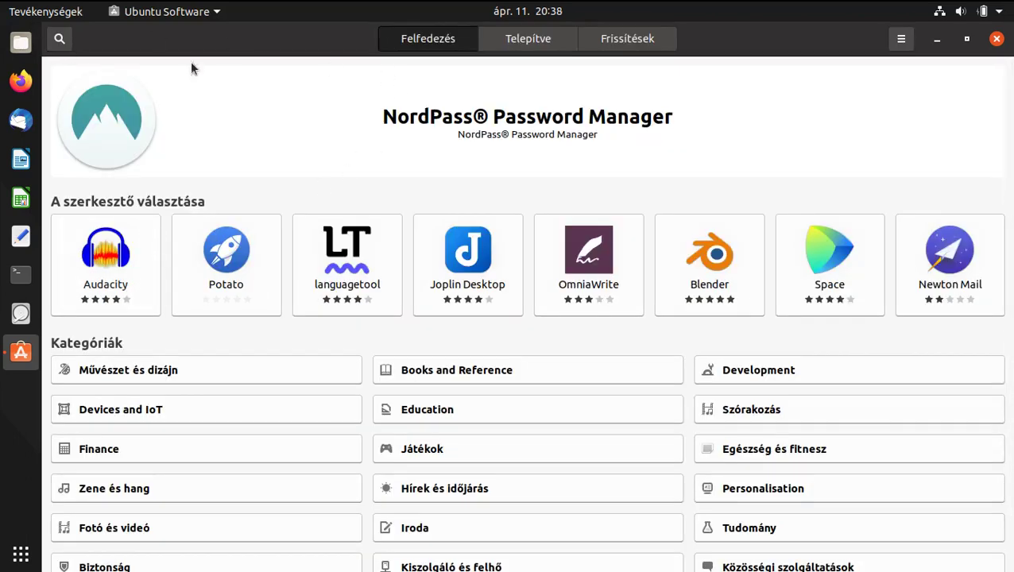
pyautogui.click(60, 41)
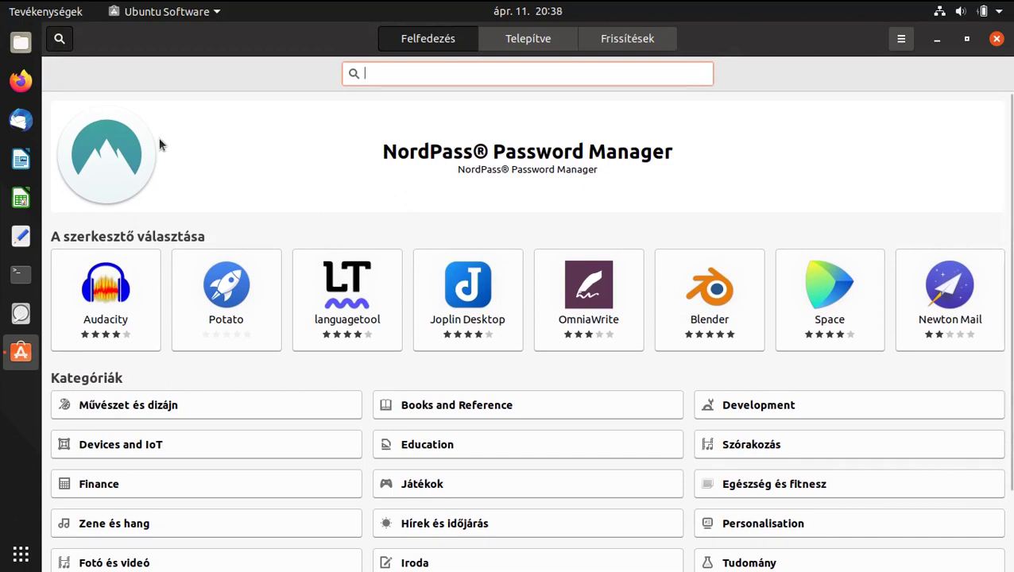
pyautogui.write('vlc')
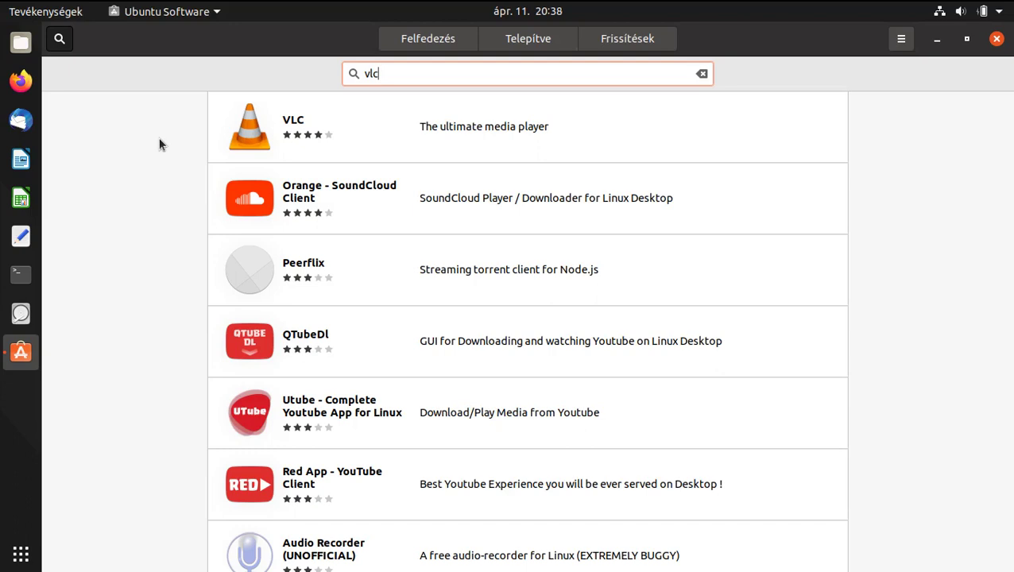
pyautogui.scroll(-5, 426, 297)
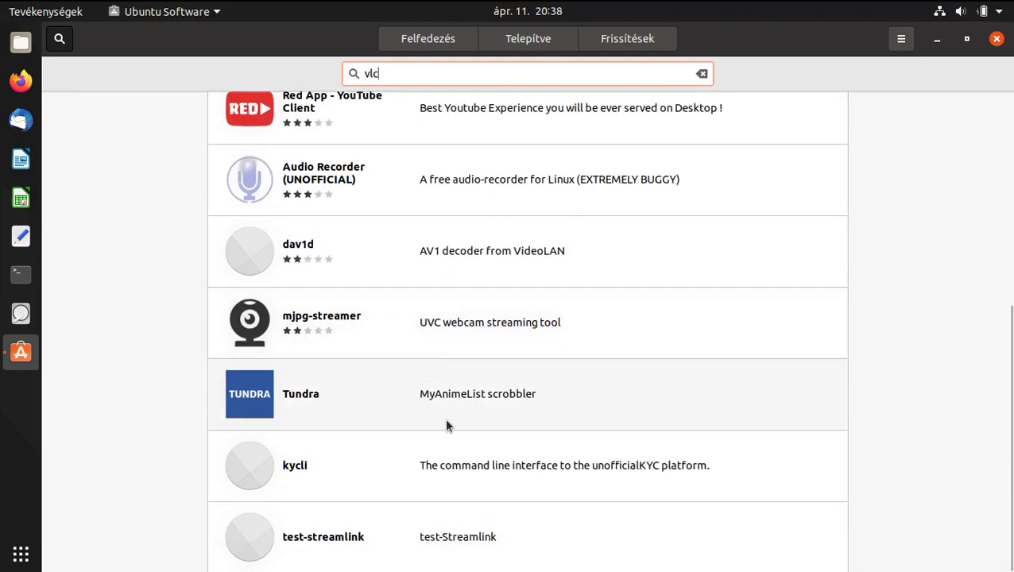
pyautogui.scroll(5, 441, 429)
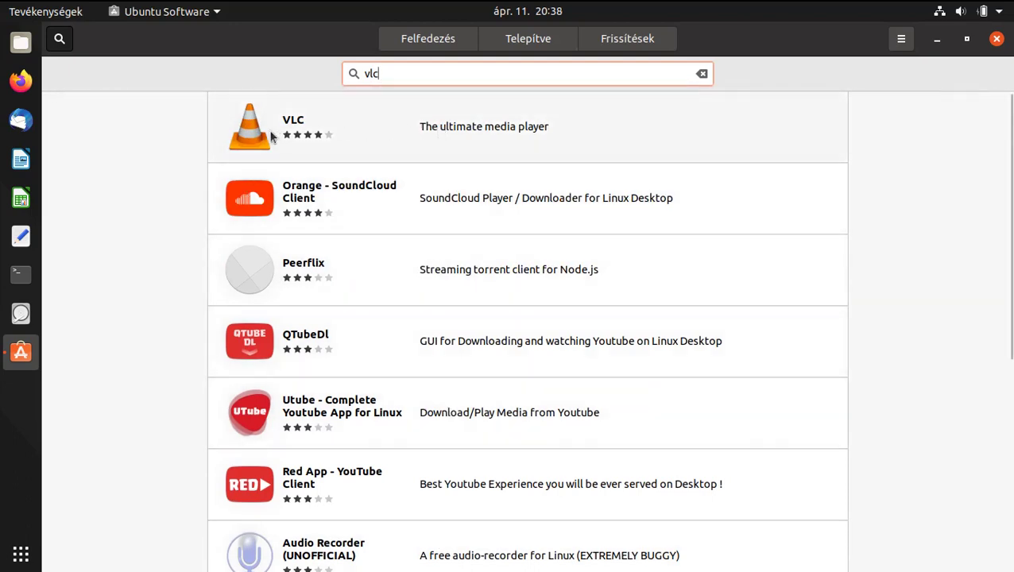
# Open the page of the VLC media player and examine its description and Részletek section
pyautogui.click(489, 139)
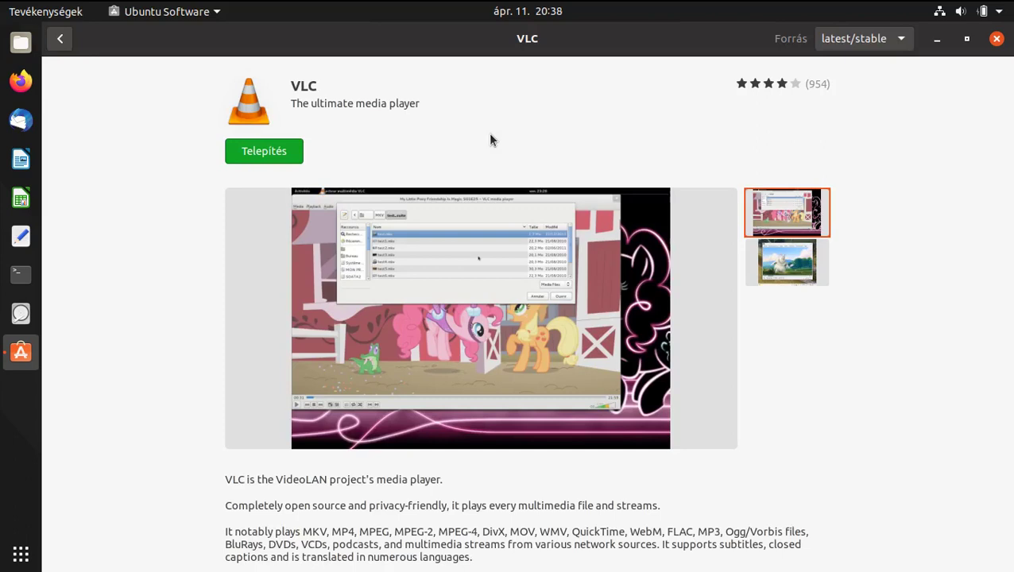
pyautogui.scroll(-3, 195, 302)
pyautogui.scroll(-7, 195, 307)
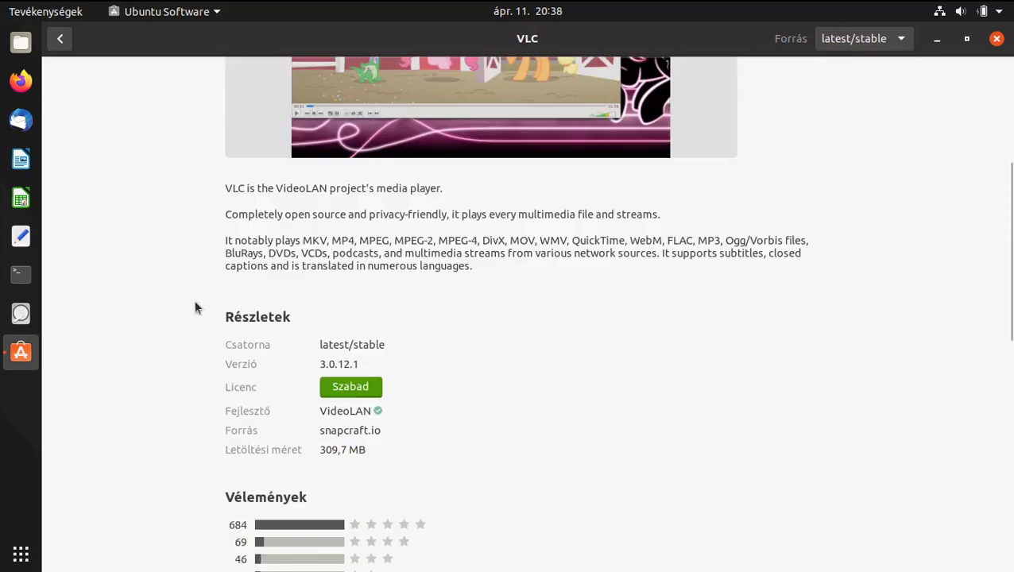
pyautogui.scroll(3, 194, 308)
pyautogui.scroll(8, 194, 300)
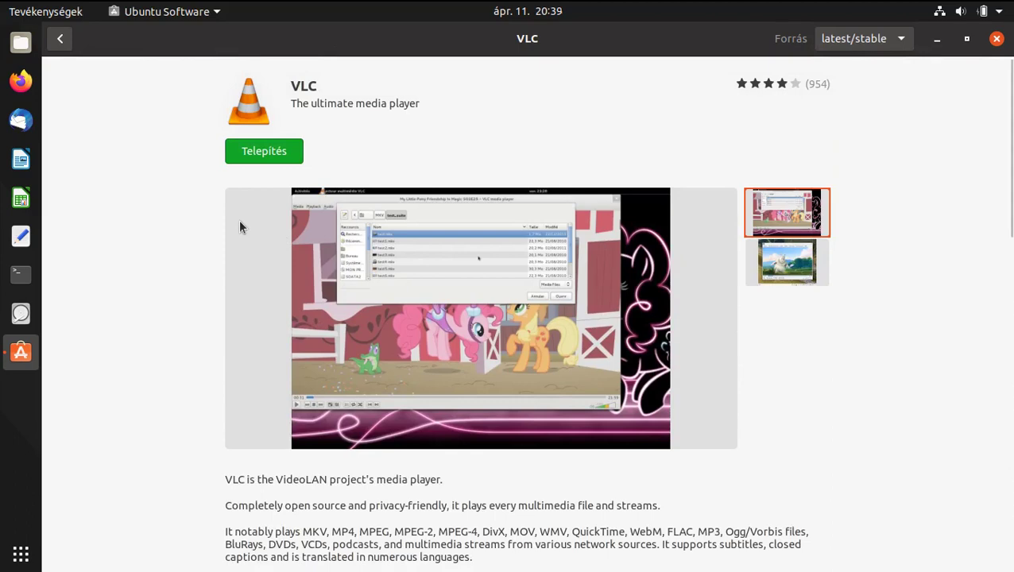
# Read through VLC's ratings and user reviews, and return to its description and details
pyautogui.scroll(-3, 158, 357)
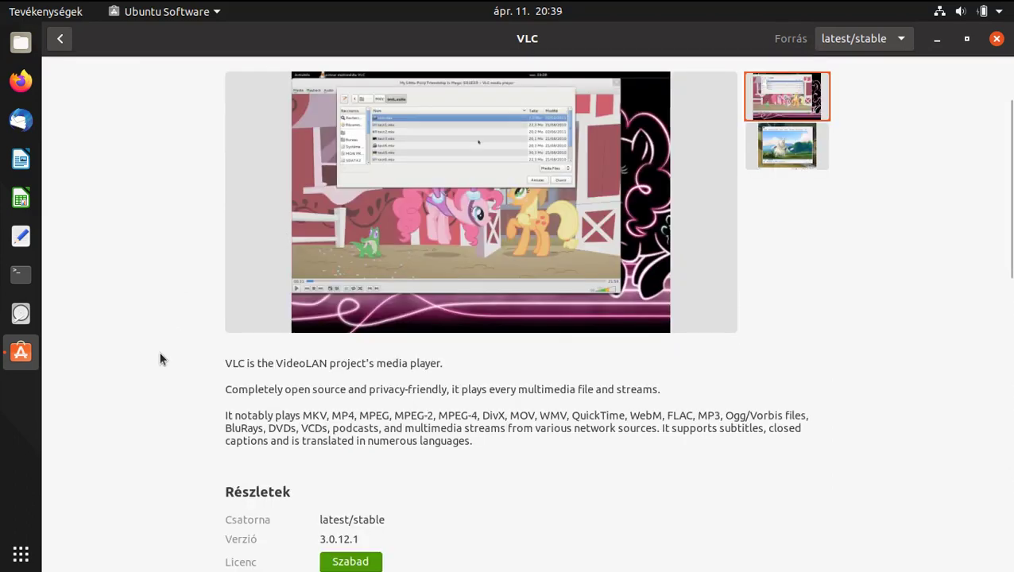
pyautogui.scroll(-12, 202, 291)
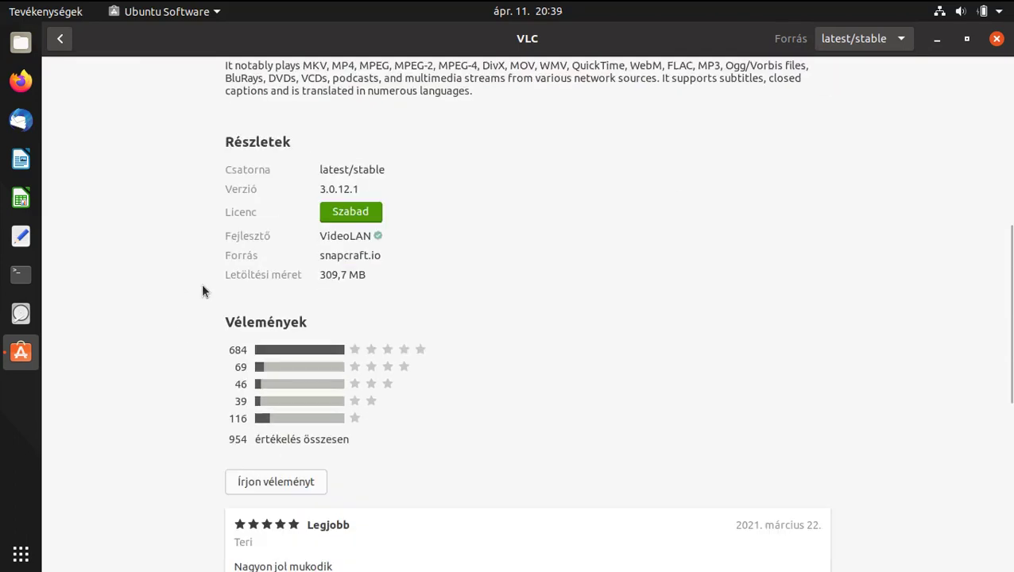
pyautogui.scroll(-7, 202, 291)
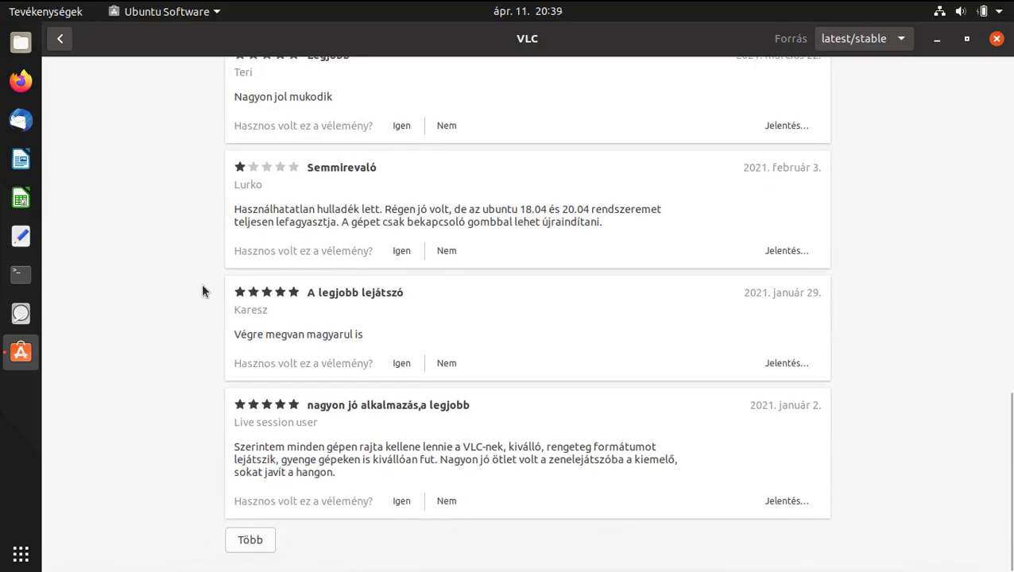
pyautogui.scroll(15, 202, 291)
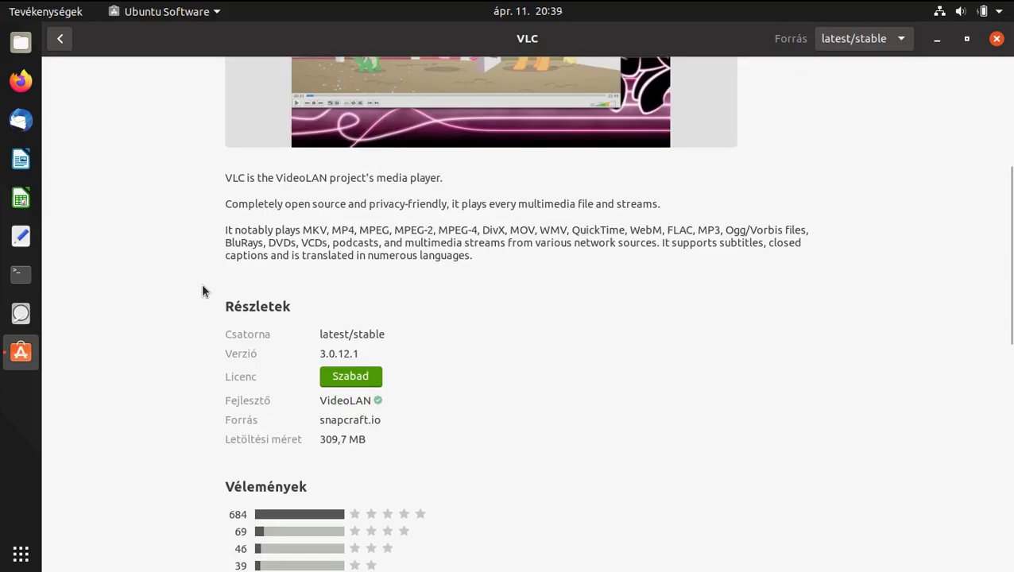
pyautogui.scroll(2, 202, 288)
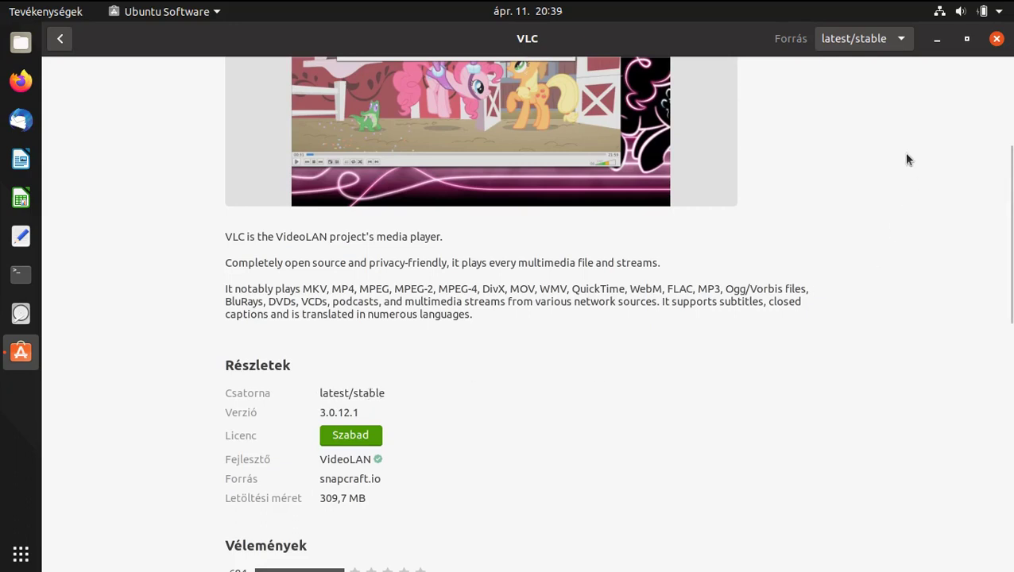
# Check the source channels offered for VLC and highlight the snapcraft.io source in its details
pyautogui.click(892, 49)
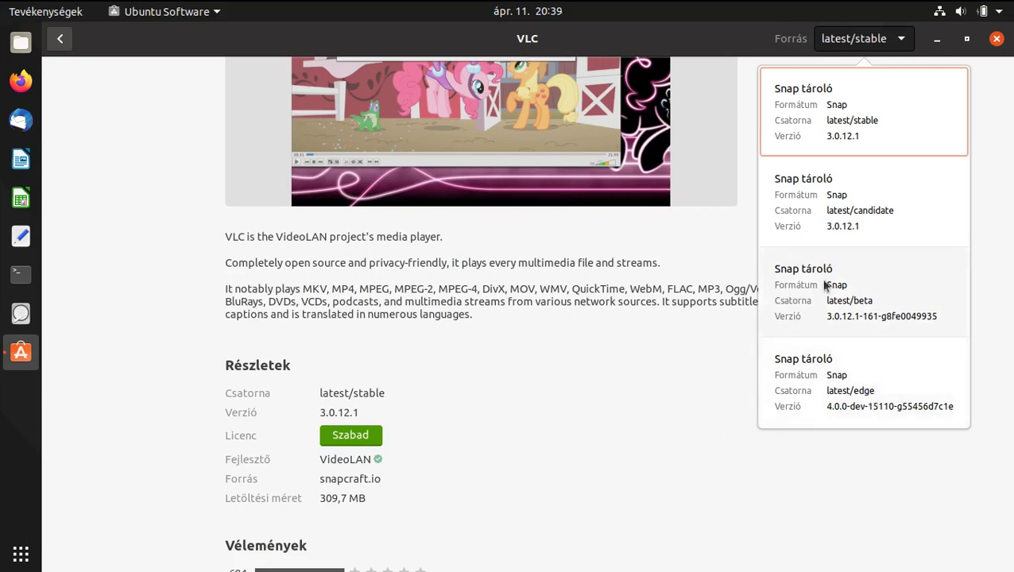
pyautogui.click(676, 384)
pyautogui.scroll(-3, 182, 422)
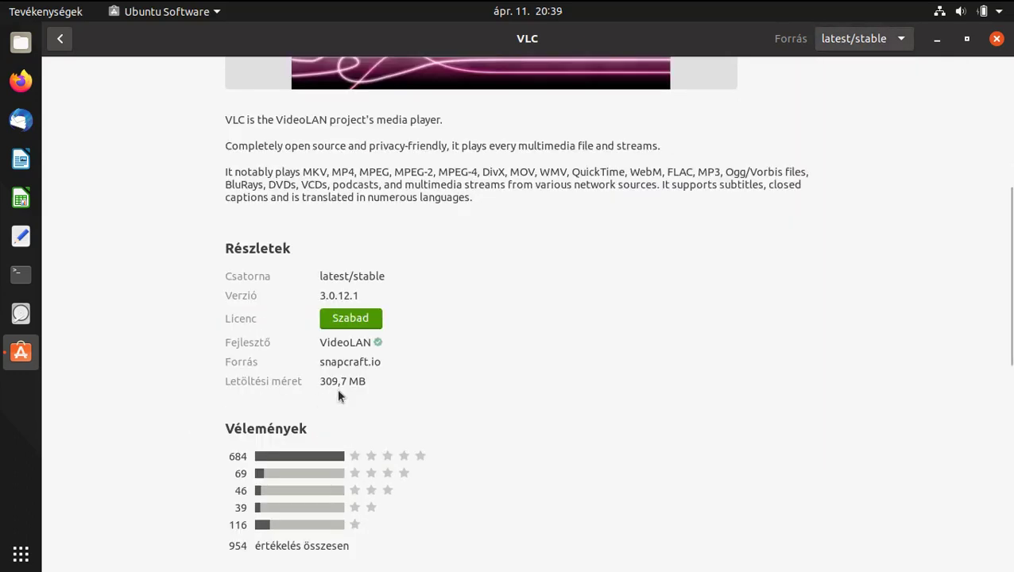
pyautogui.moveTo(320, 363); pyautogui.dragTo(387, 362)
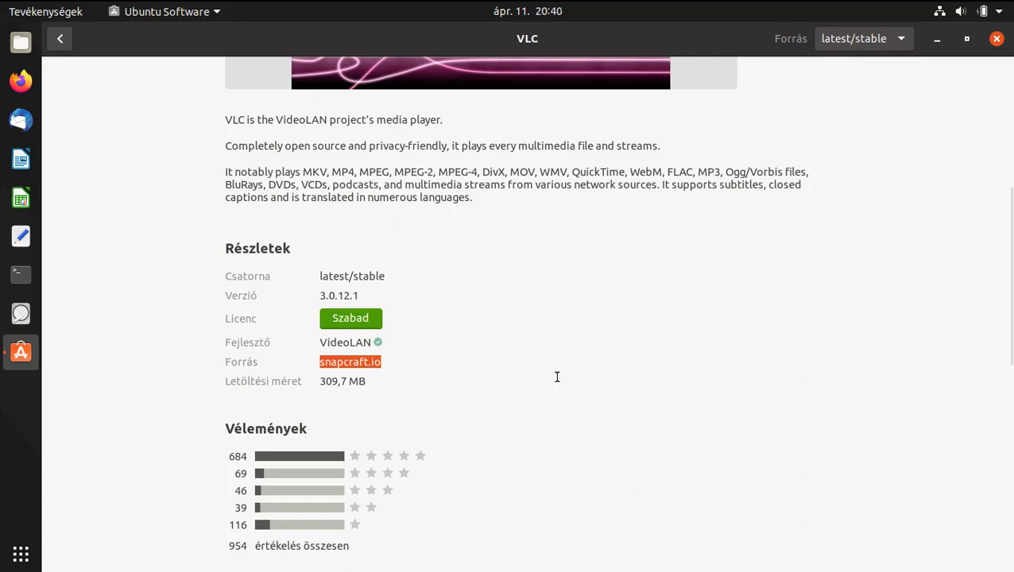
pyautogui.scroll(9, 556, 373)
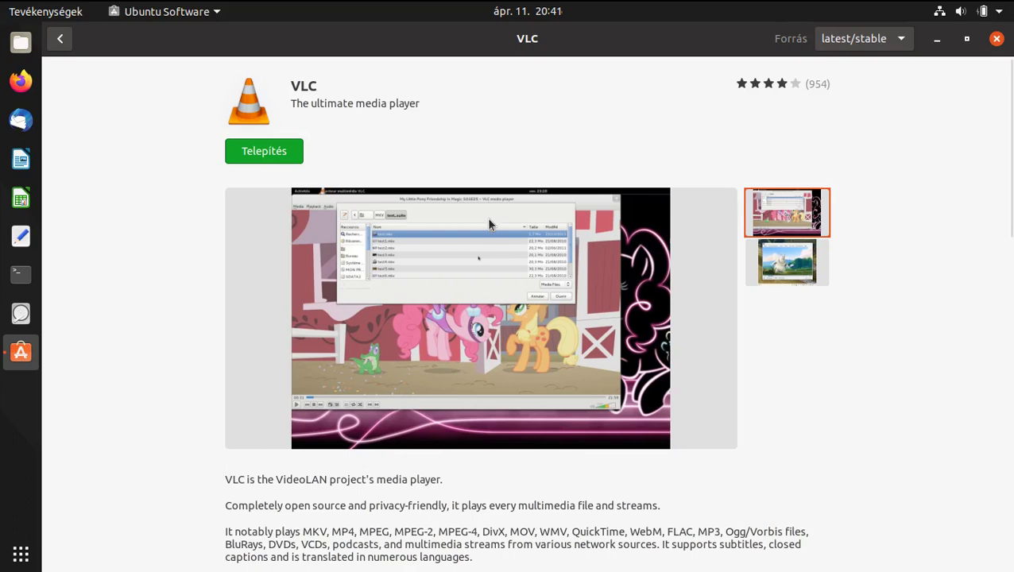
pyautogui.scroll(-5, 119, 405)
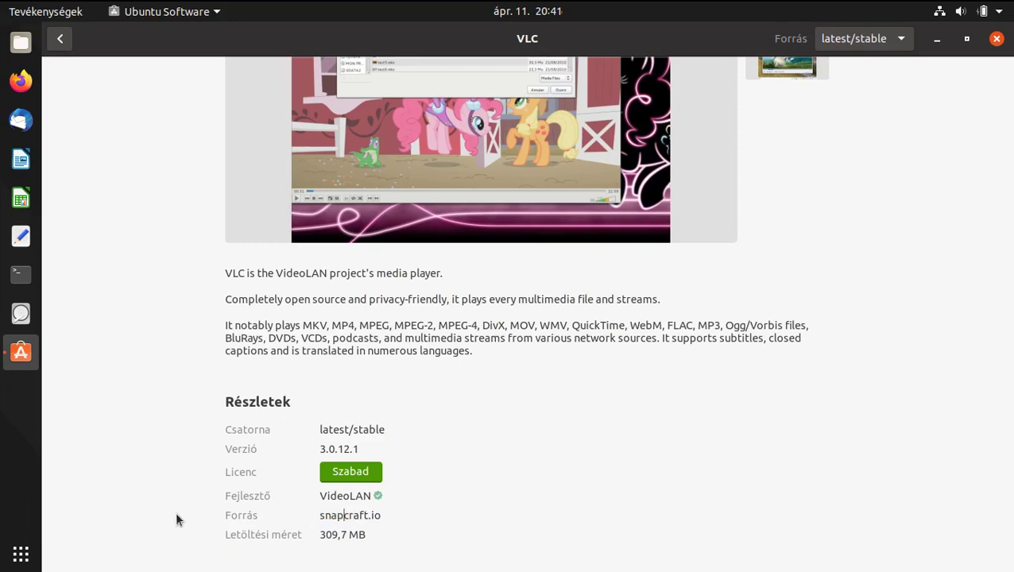
# Close Ubuntu Software and switch to Firefox to search Google for "snap", accepting the cookie consent
pyautogui.click(995, 38)
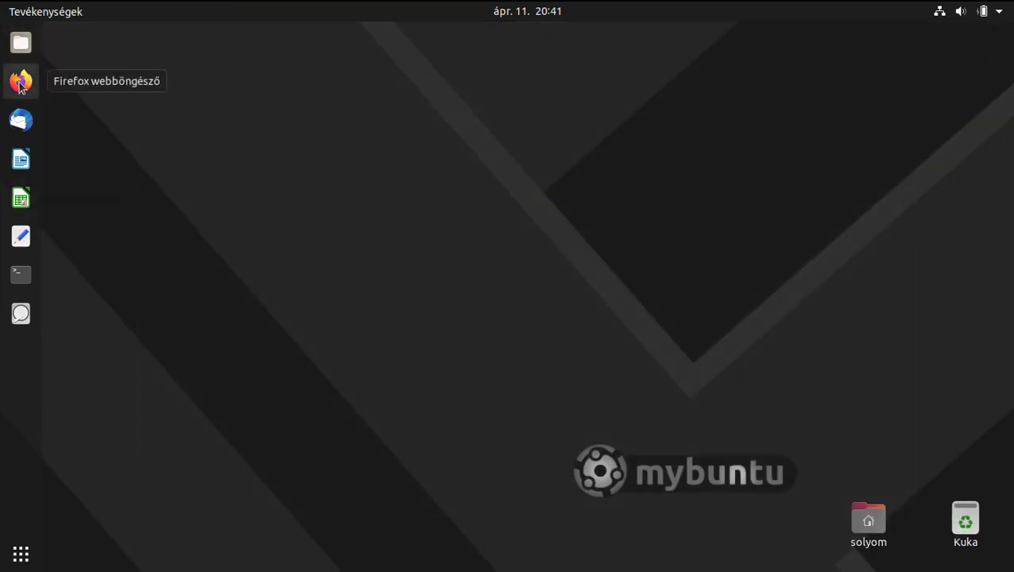
pyautogui.click(20, 81)
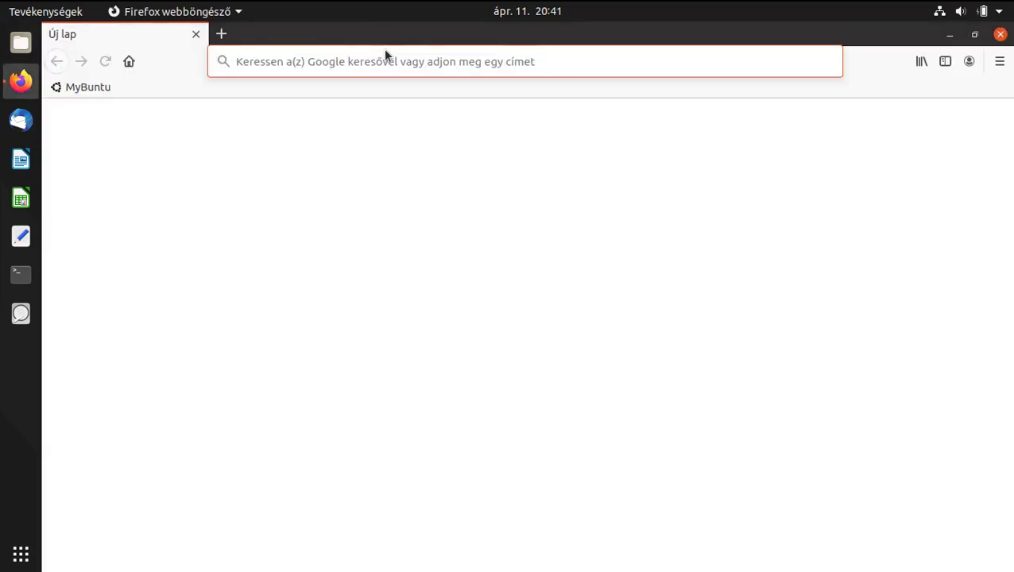
pyautogui.write('snap')
pyautogui.press('Return')
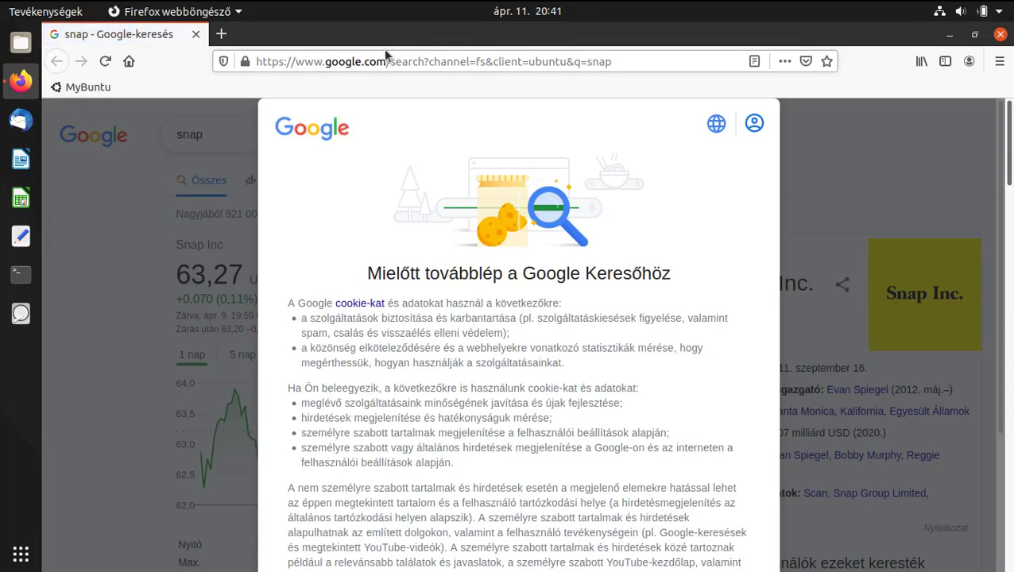
pyautogui.scroll(-5, 649, 288)
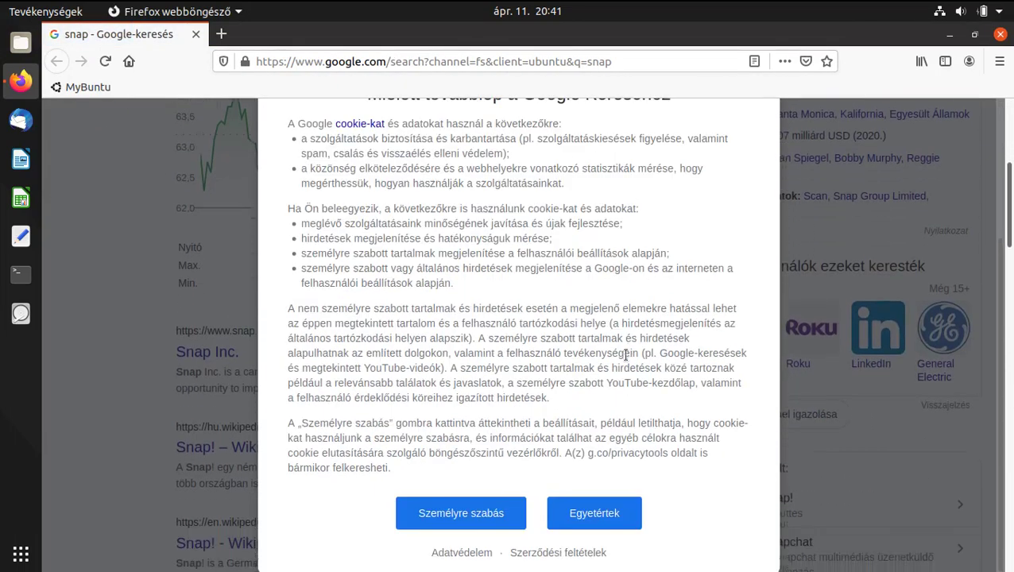
pyautogui.click(593, 513)
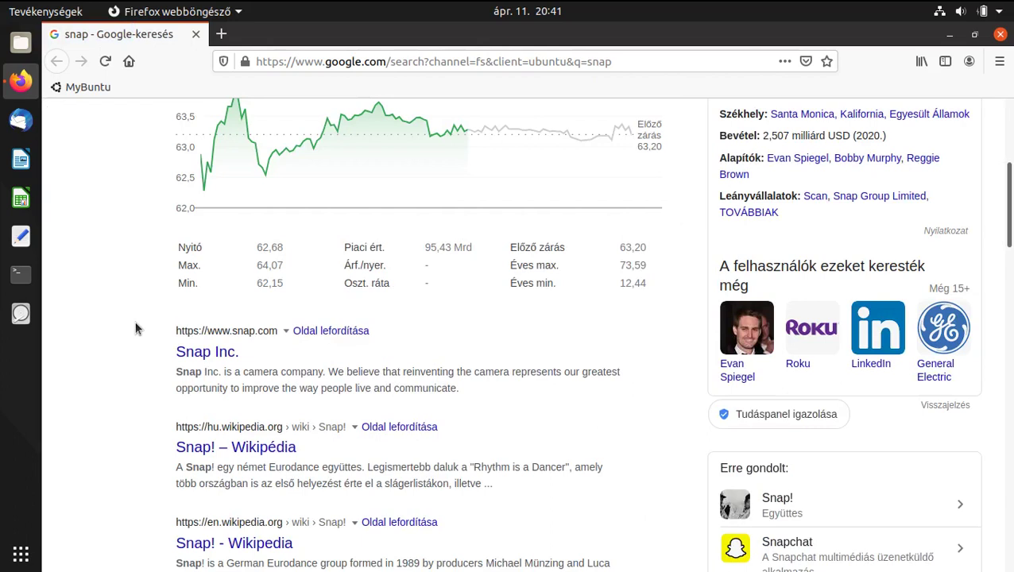
# Look through the Google results for "snap" for anything about the Linux package system
pyautogui.scroll(-2, 133, 321)
pyautogui.scroll(5, 125, 323)
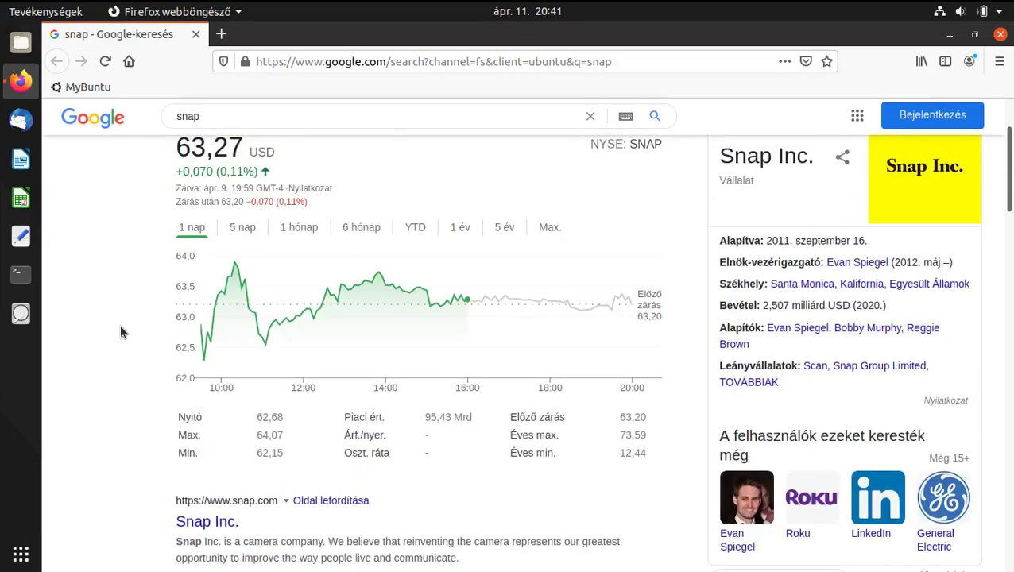
pyautogui.scroll(-5, 121, 327)
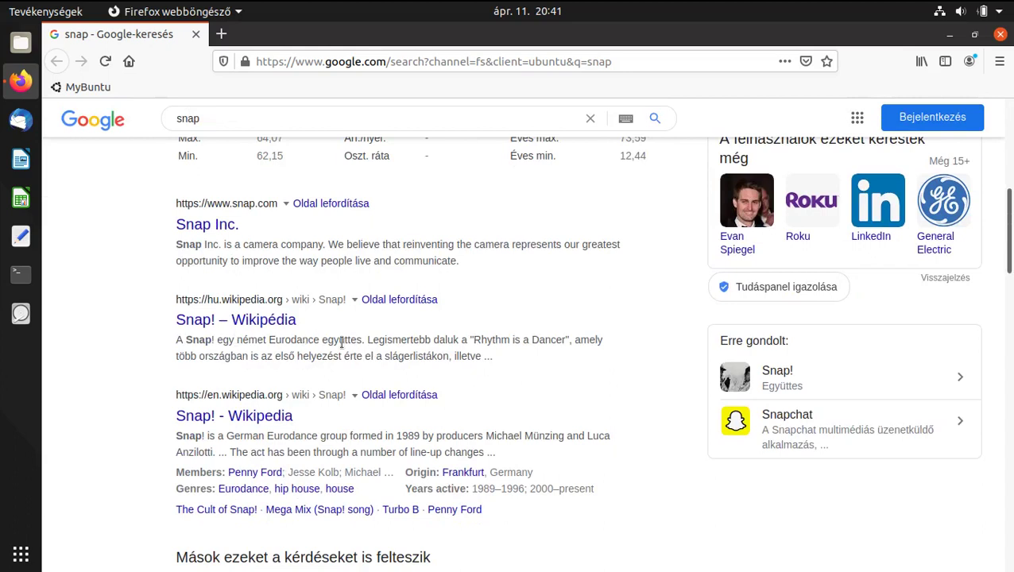
pyautogui.scroll(-1, 163, 367)
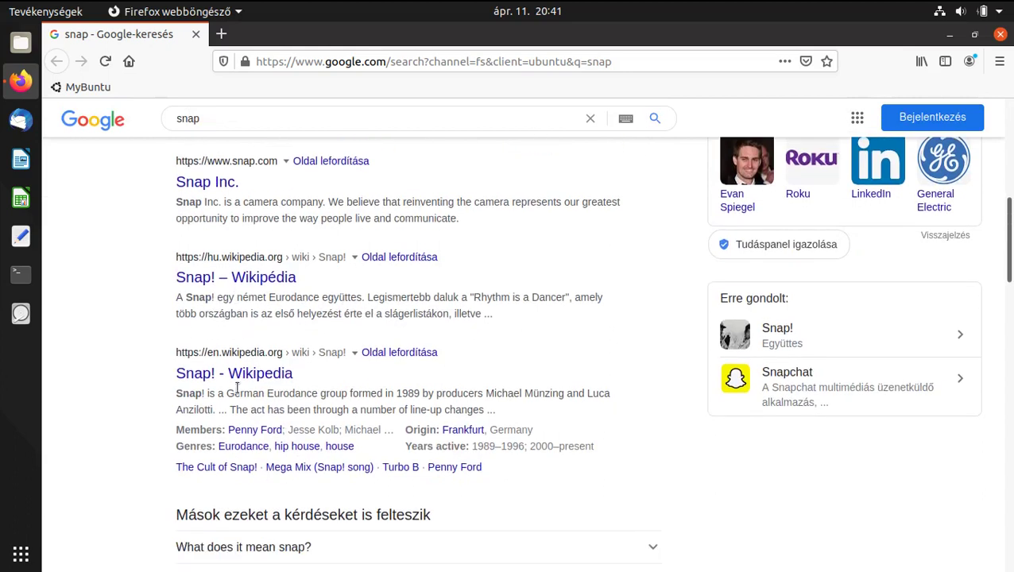
pyautogui.scroll(-4, 77, 373)
pyautogui.scroll(-2, 102, 342)
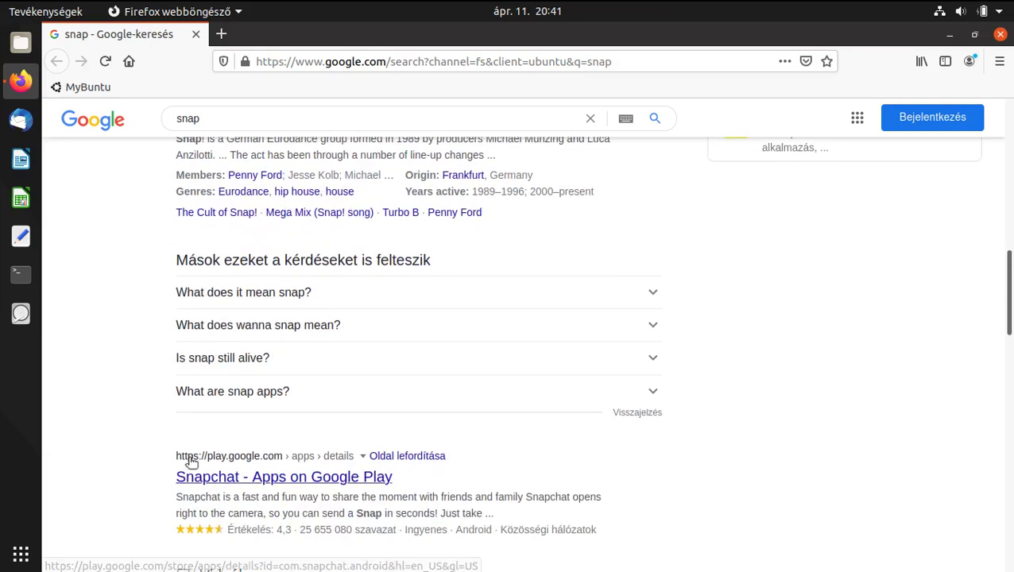
pyautogui.scroll(4, 222, 472)
pyautogui.scroll(15, 223, 472)
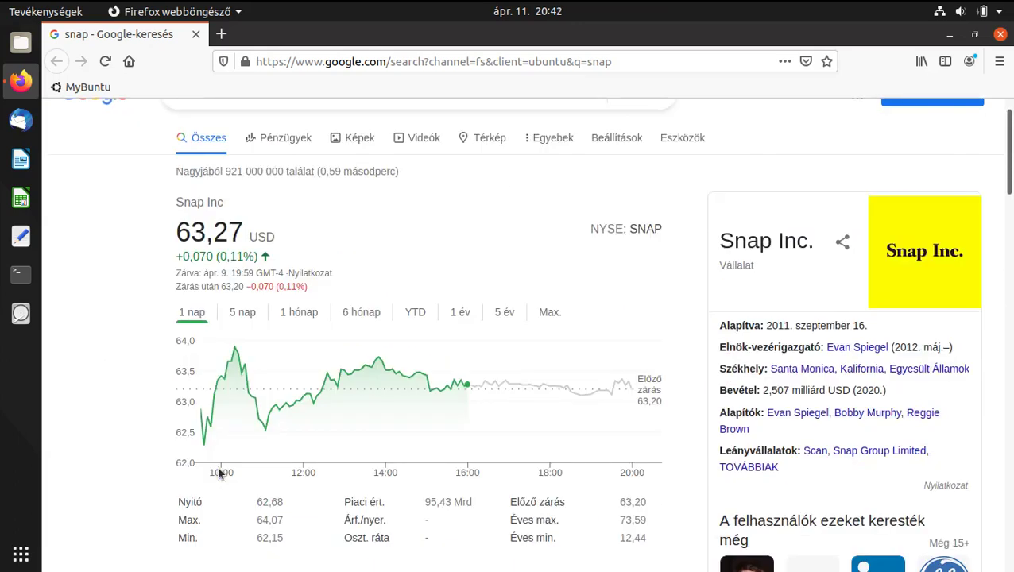
# Refine the Google search to "snap software"
pyautogui.click(275, 135)
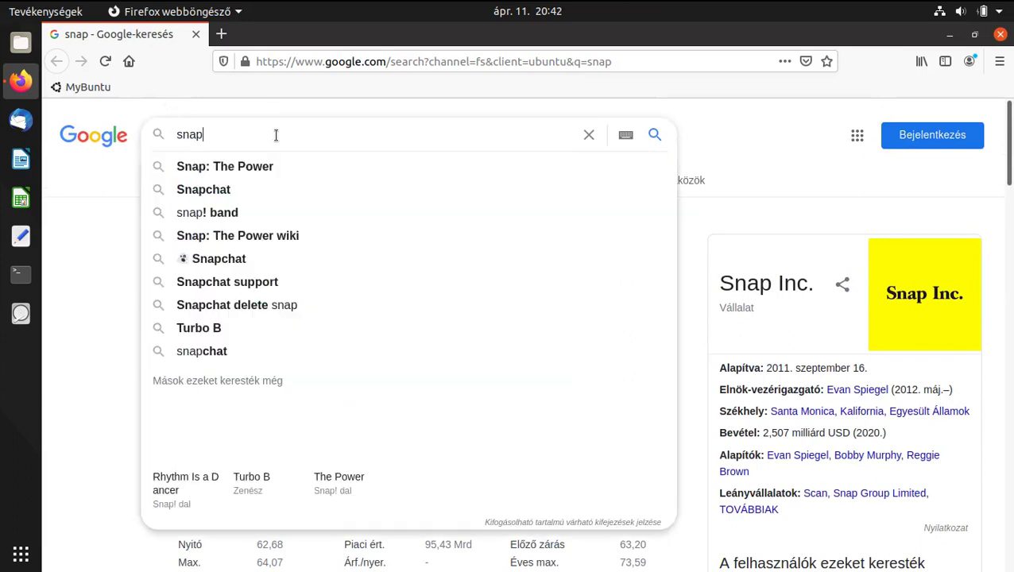
pyautogui.write('s')
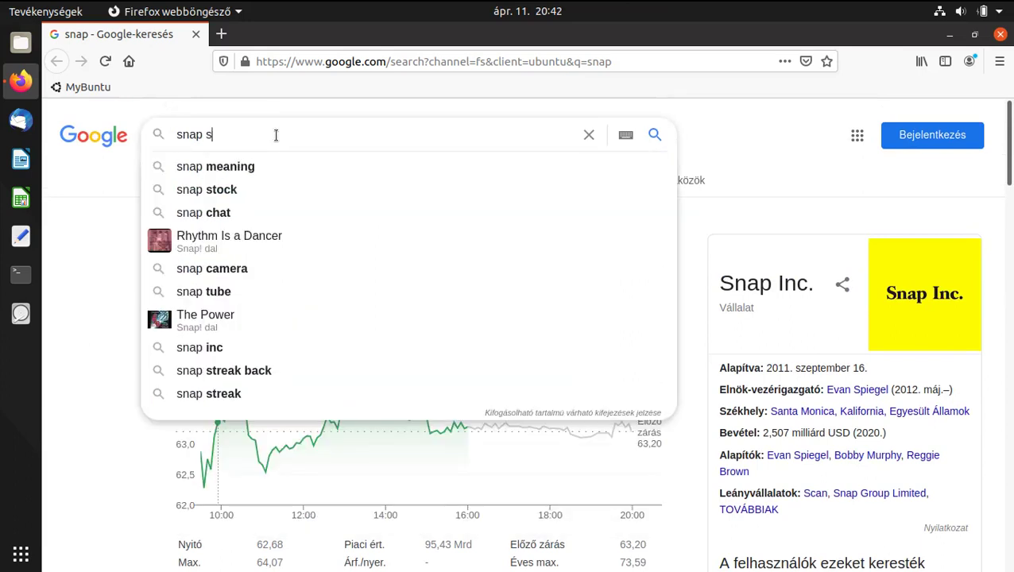
pyautogui.write('oftware')
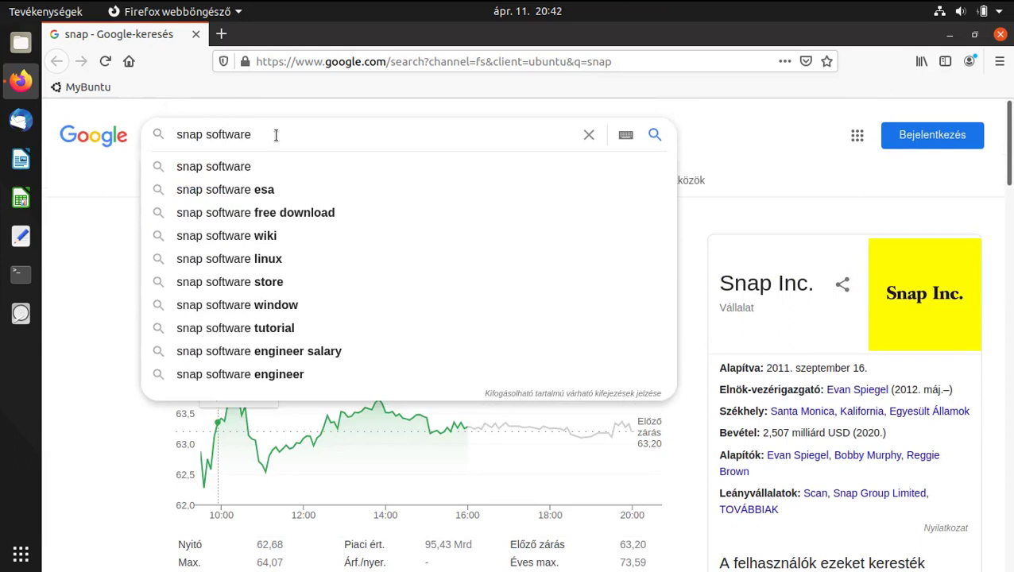
pyautogui.press('Return')
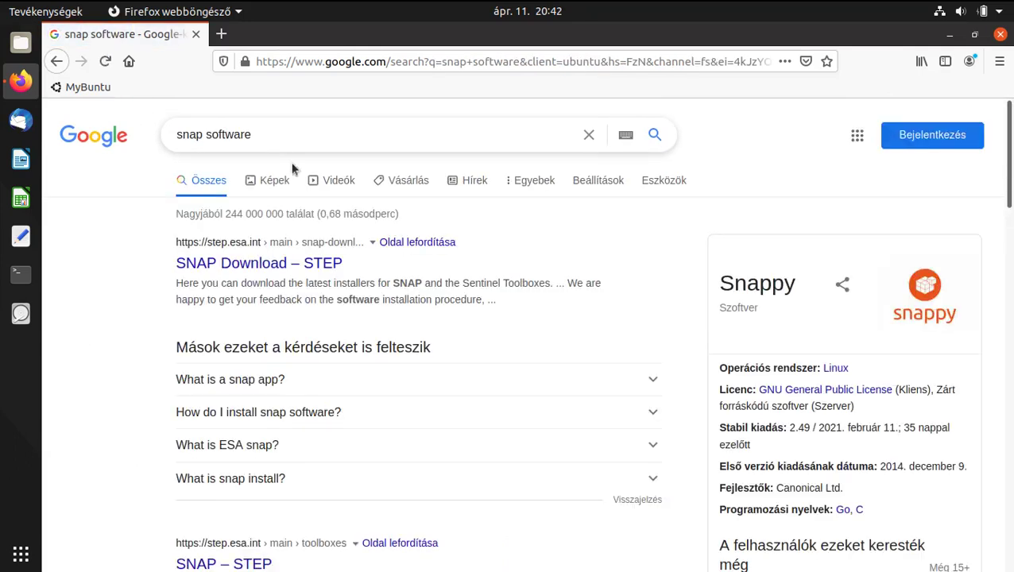
# Open the snapcraft.io search result in a new tab, switch to it, and accept all tracker settings
pyautogui.scroll(-5, 156, 299)
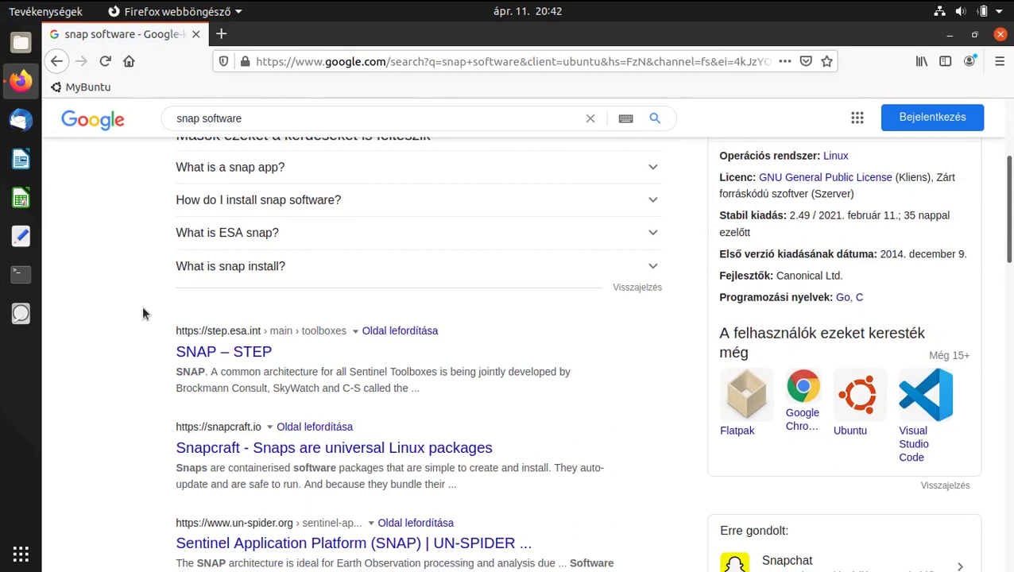
pyautogui.scroll(-4, 143, 313)
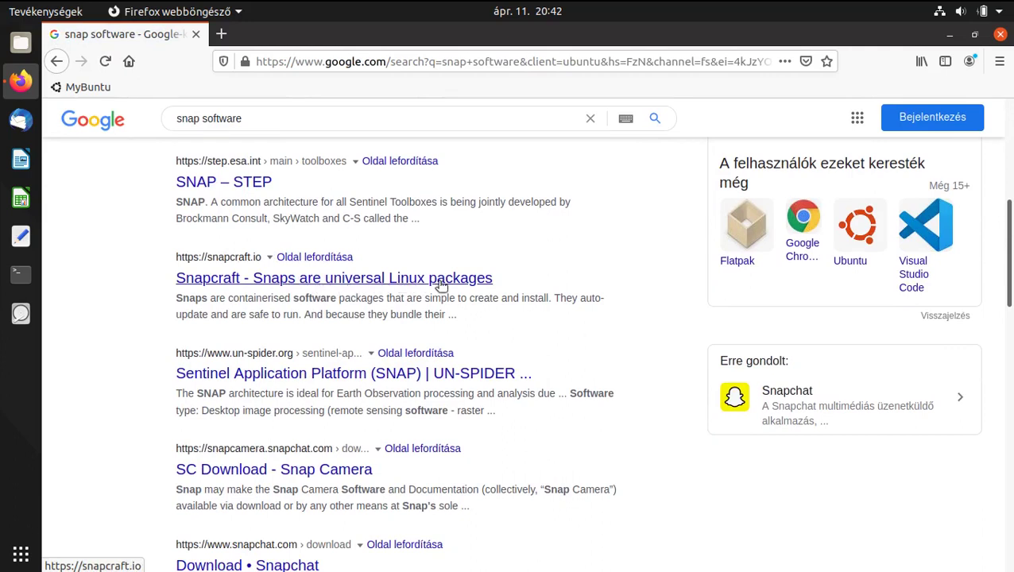
pyautogui.middleClick(396, 279)
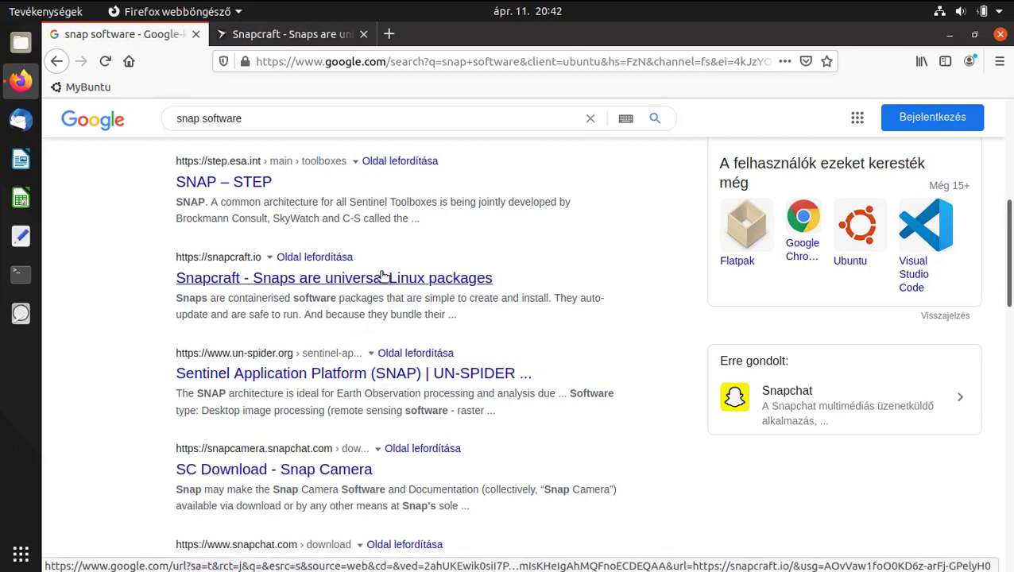
pyautogui.rightClick(382, 275)
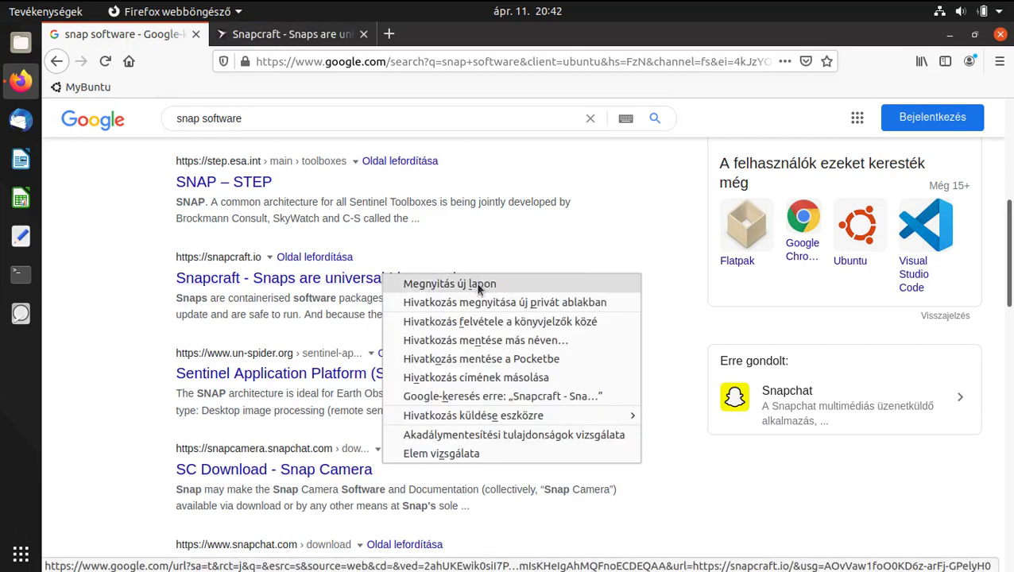
pyautogui.click(121, 320)
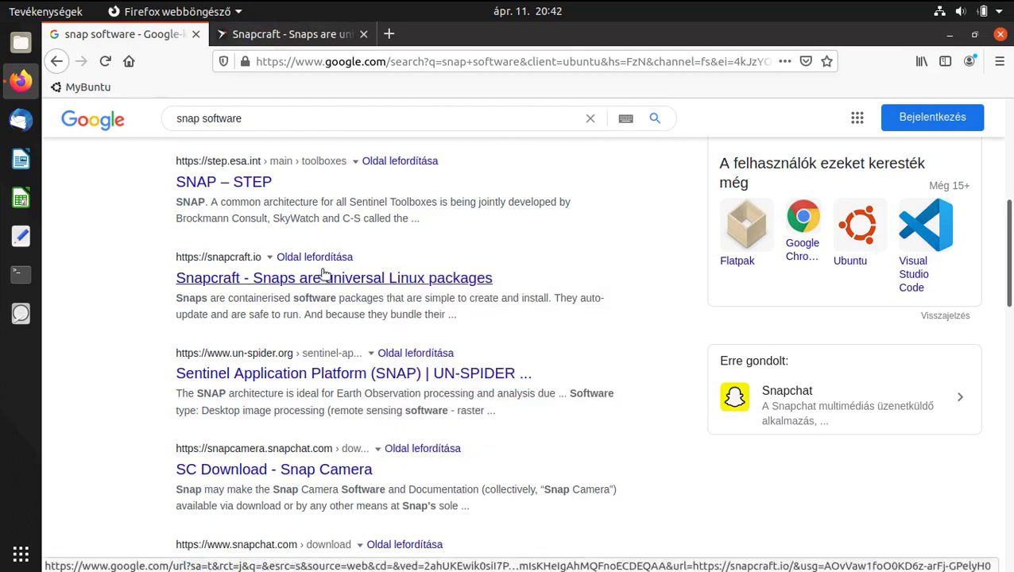
pyautogui.click(262, 37)
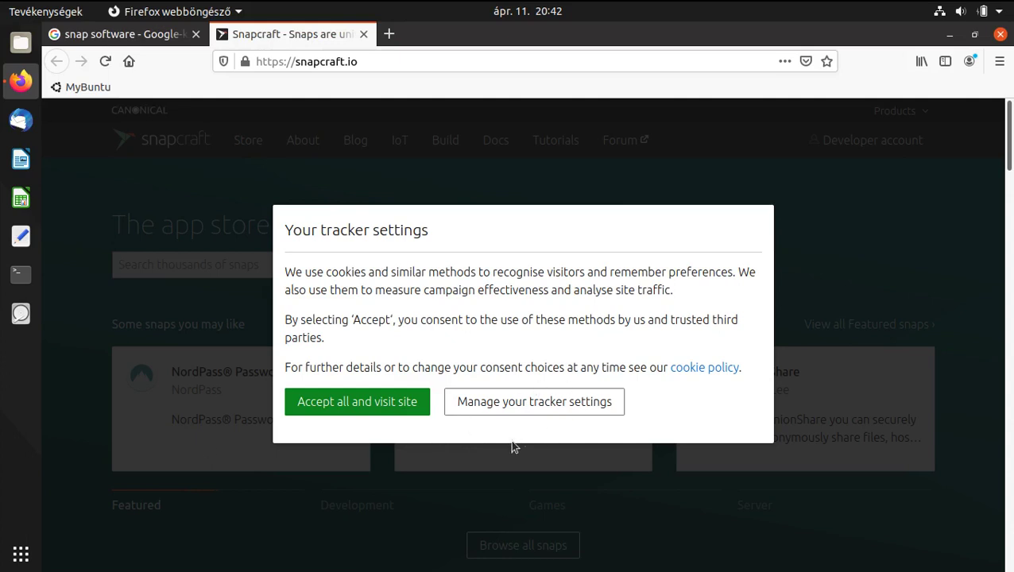
pyautogui.click(364, 410)
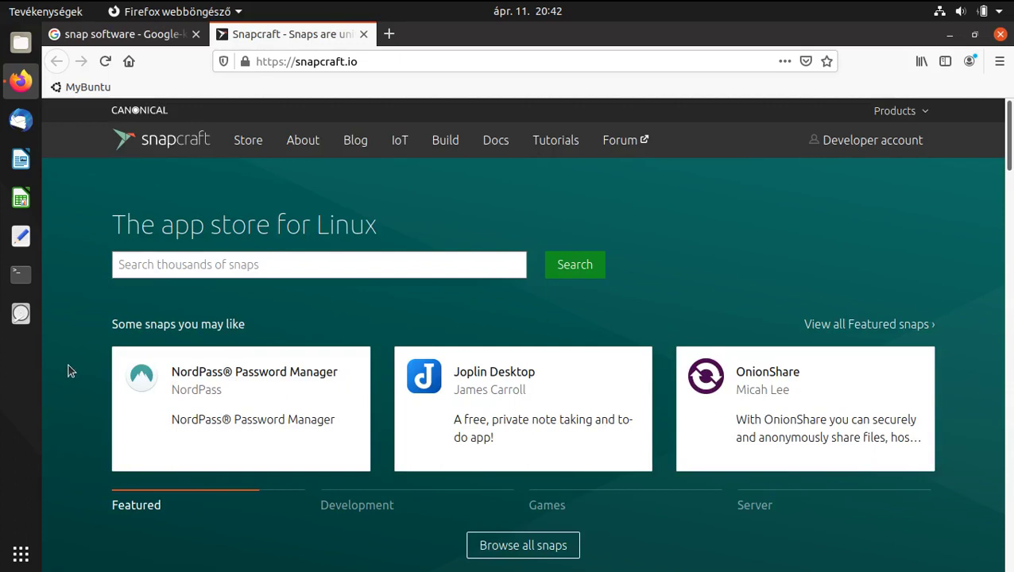
# Look over the Snapcraft home page, including the suggested snaps and the official snaps from major publishers
pyautogui.scroll(-3, 63, 365)
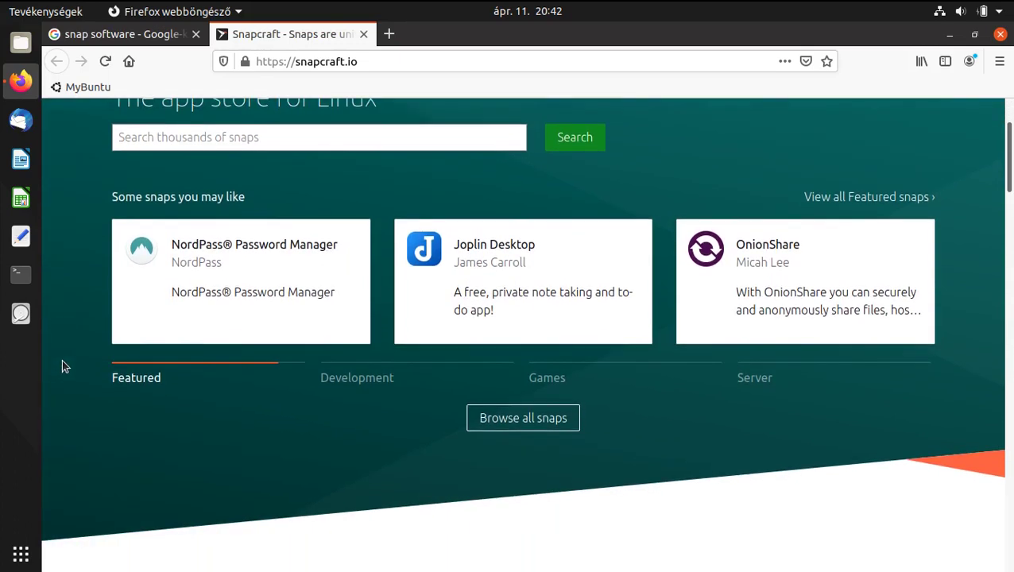
pyautogui.scroll(3, 63, 365)
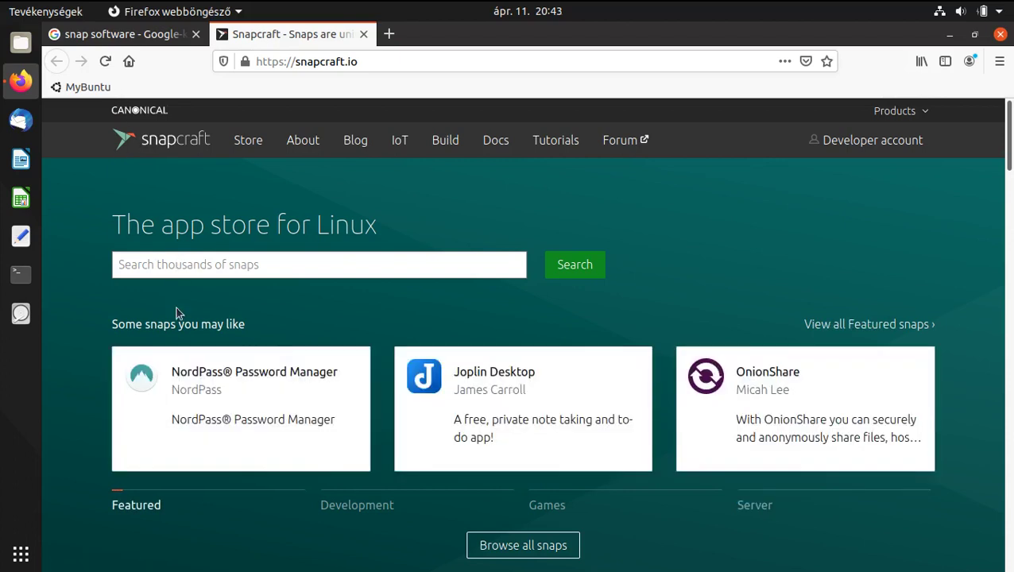
pyautogui.scroll(-4, 177, 313)
pyautogui.scroll(-4, 175, 312)
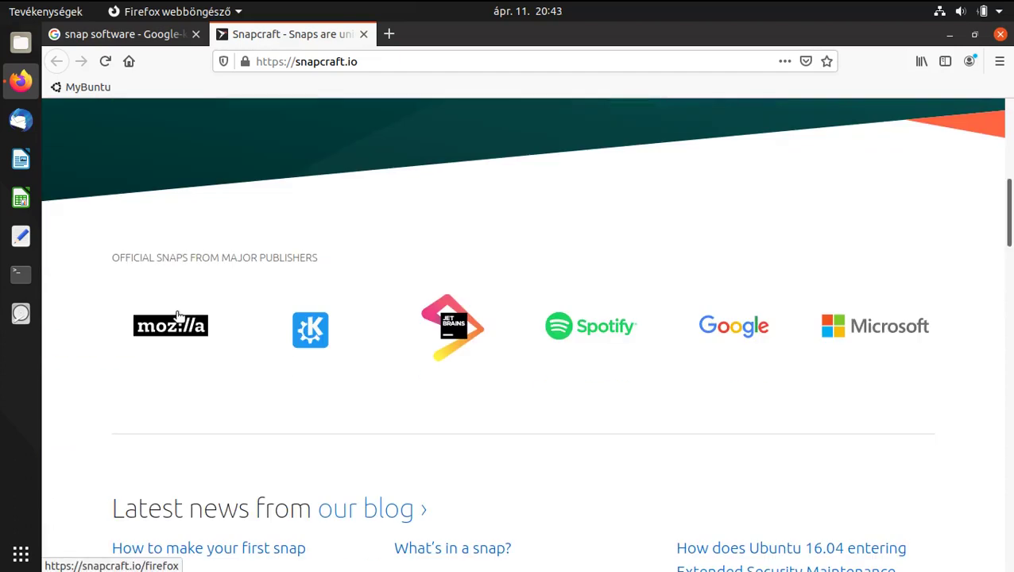
pyautogui.scroll(8, 176, 318)
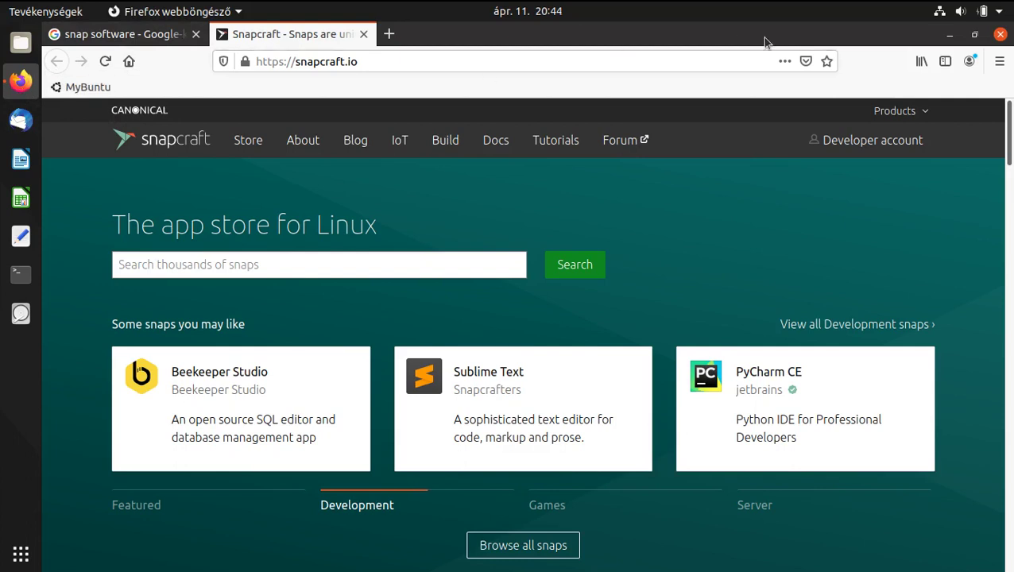
# Close Firefox with both tabs, turning off the warning about closing multiple tabs
pyautogui.click(1001, 35)
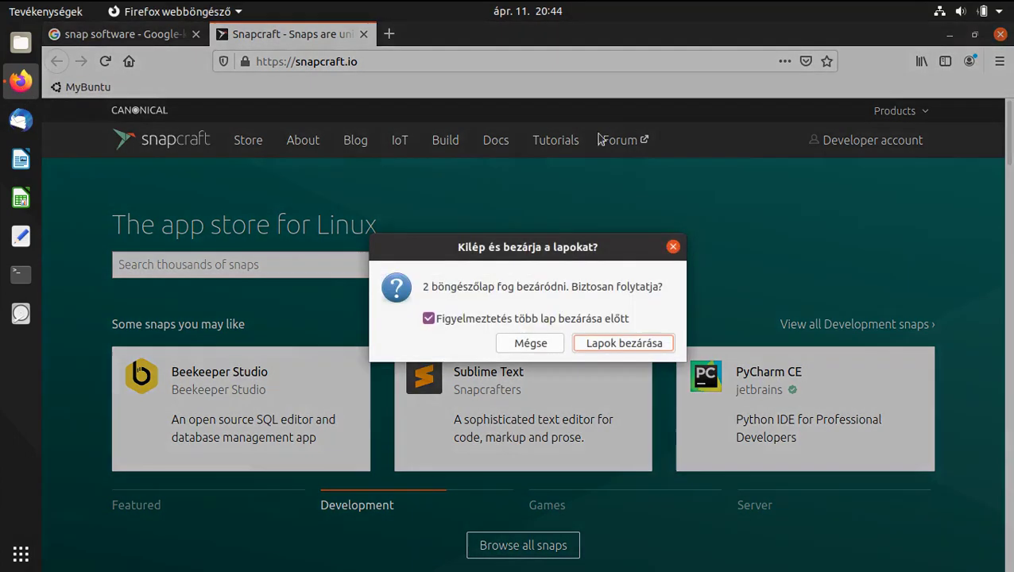
pyautogui.click(468, 322)
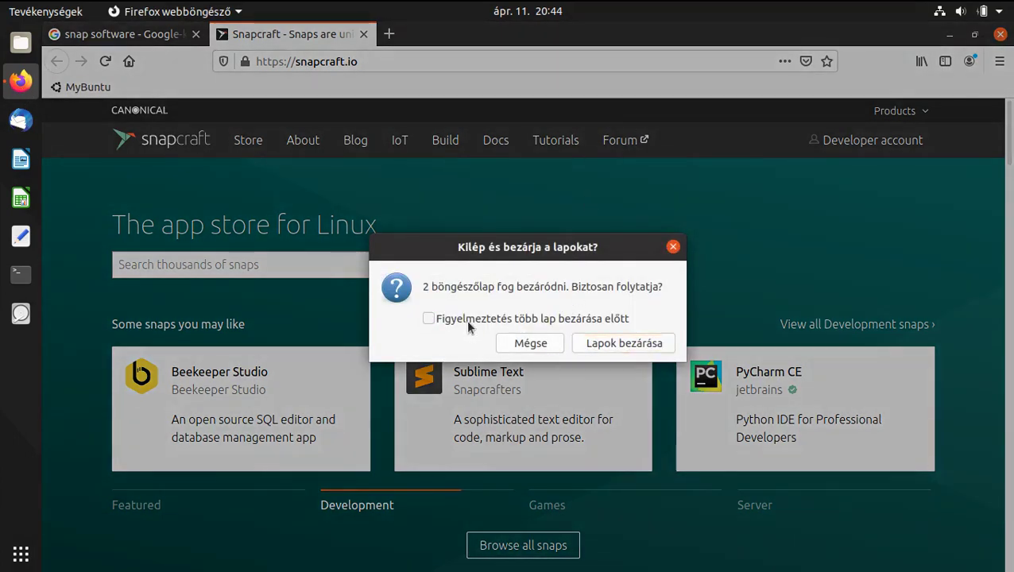
pyautogui.click(596, 346)
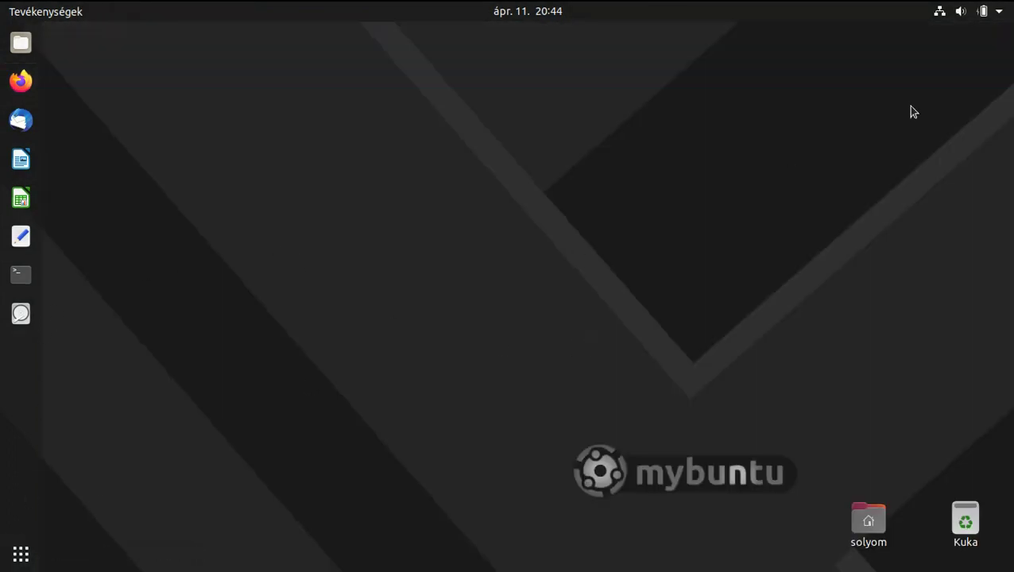
# Open a terminal and run the frissites command to update the system, entering the sudo password
pyautogui.click(20, 554)
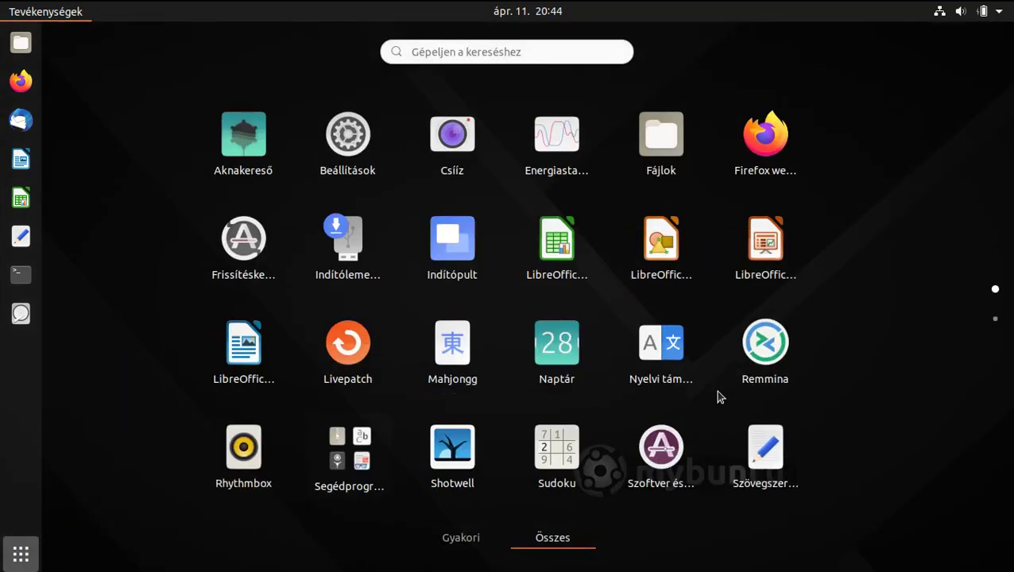
pyautogui.click(22, 556)
pyautogui.click(21, 274)
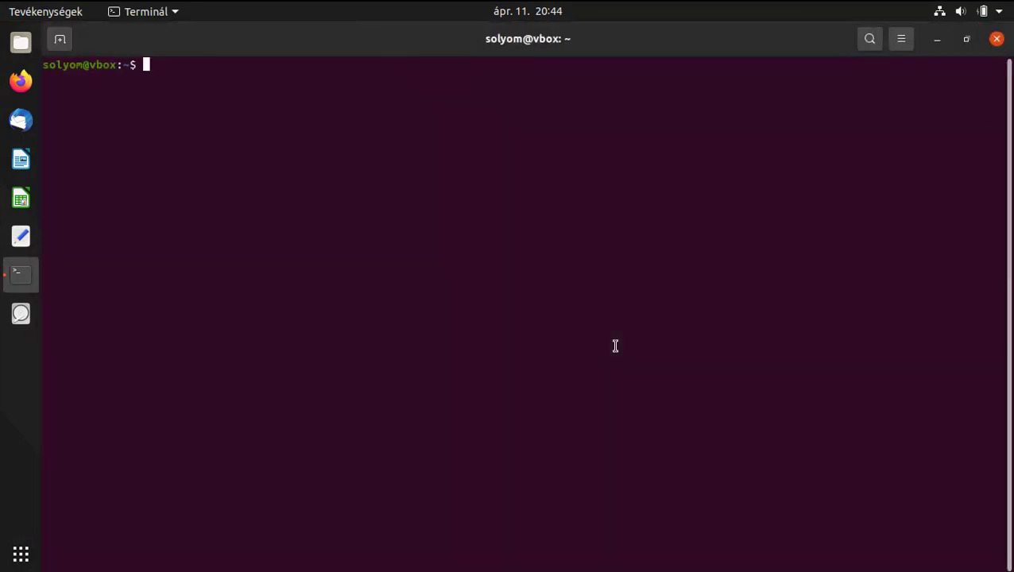
pyautogui.write('ffriss')
pyautogui.press('BackSpace')
pyautogui.press('BackSpace')
pyautogui.press('BackSpace')
pyautogui.press('BackSpace')
pyautogui.press('BackSpace')
pyautogui.write('rissites')
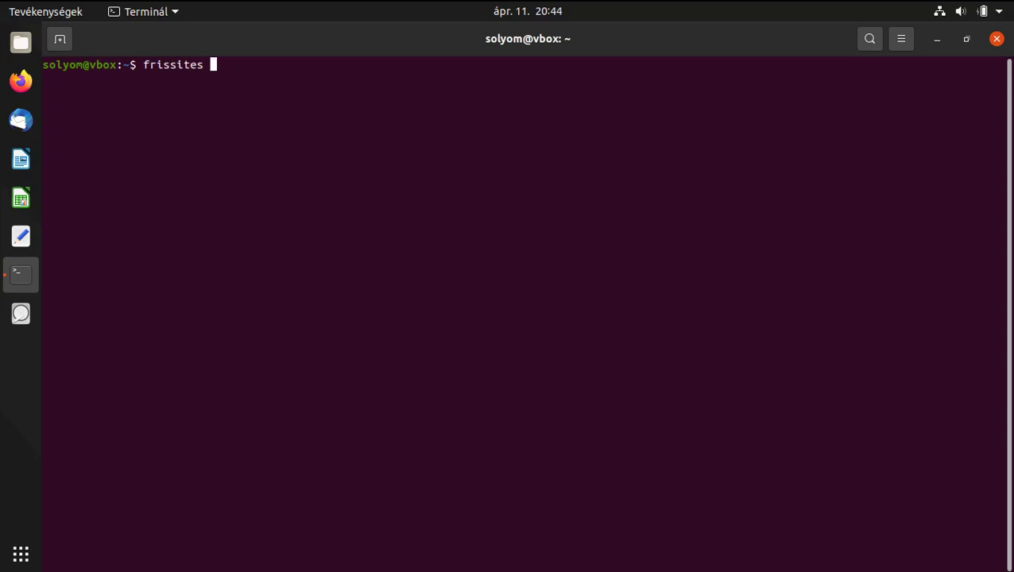
pyautogui.press('Return')
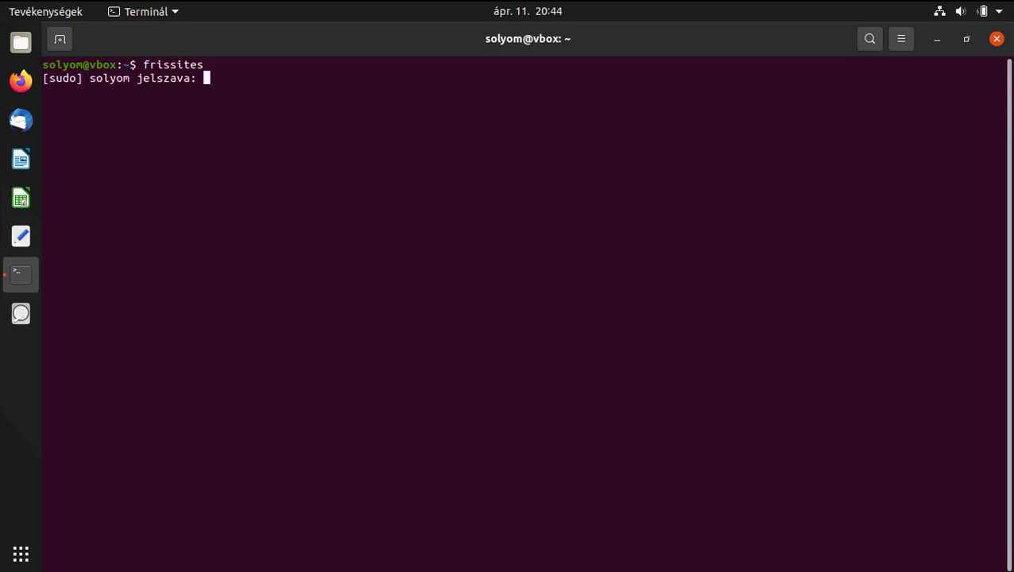
pyautogui.press('Return')
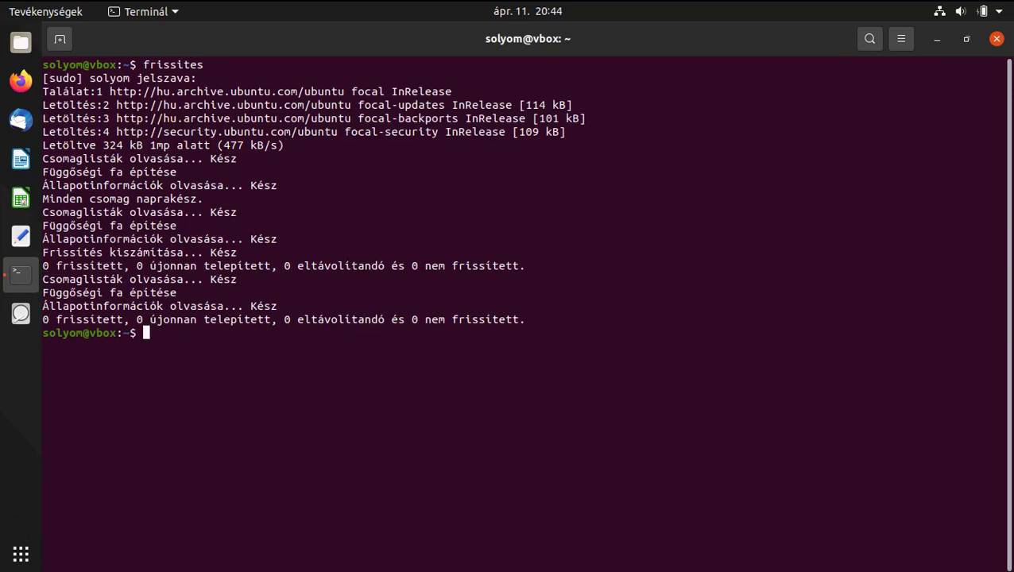
# Check for software updates with Frissítéskezelő, dismiss it, and close the terminal
pyautogui.click(20, 554)
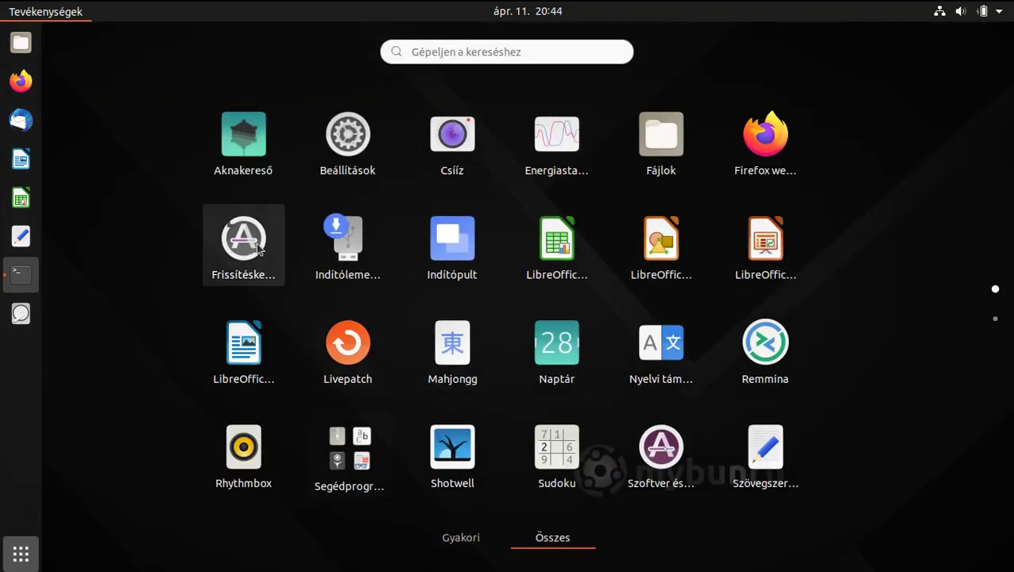
pyautogui.click(238, 239)
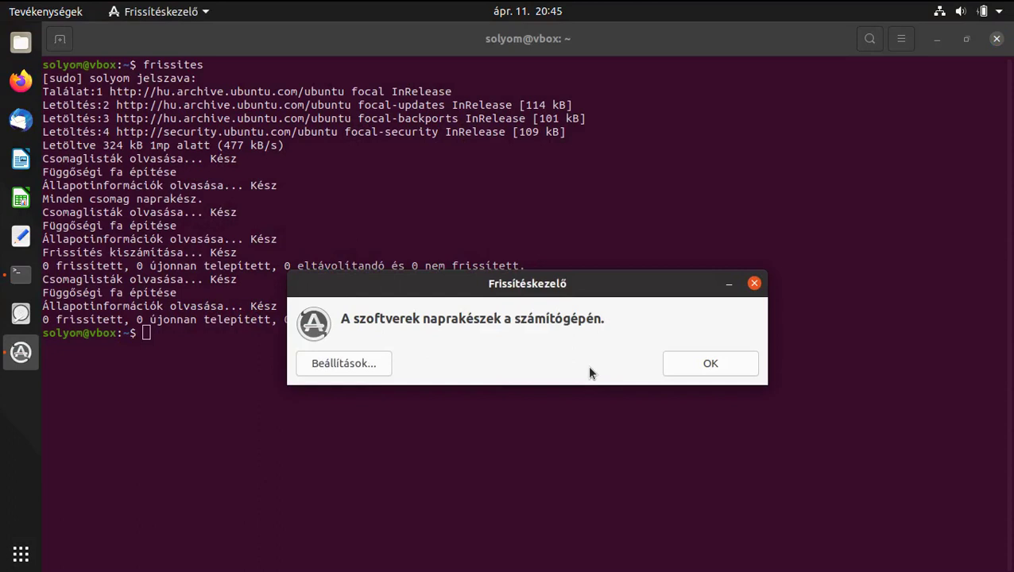
pyautogui.click(739, 369)
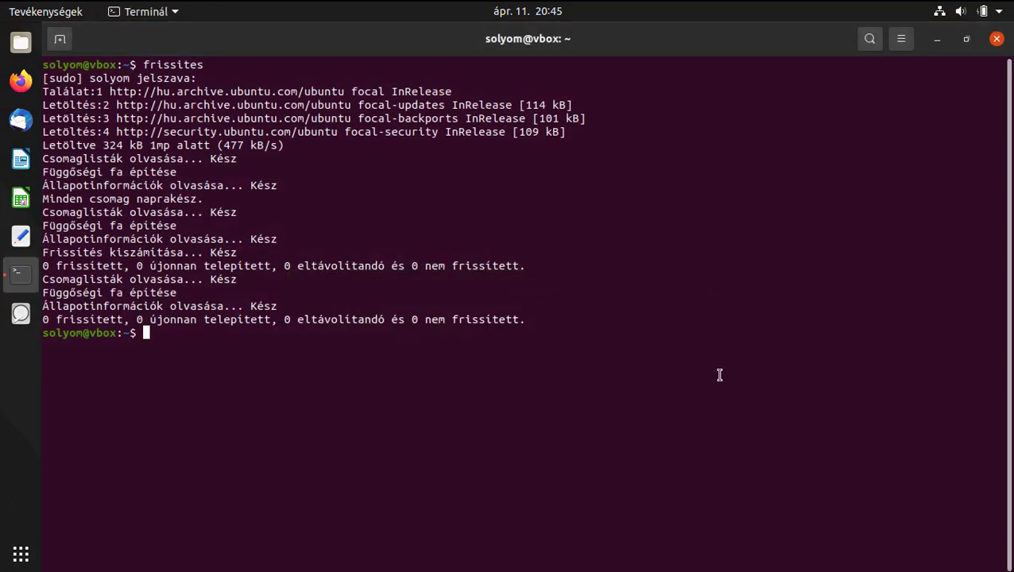
pyautogui.click(995, 40)
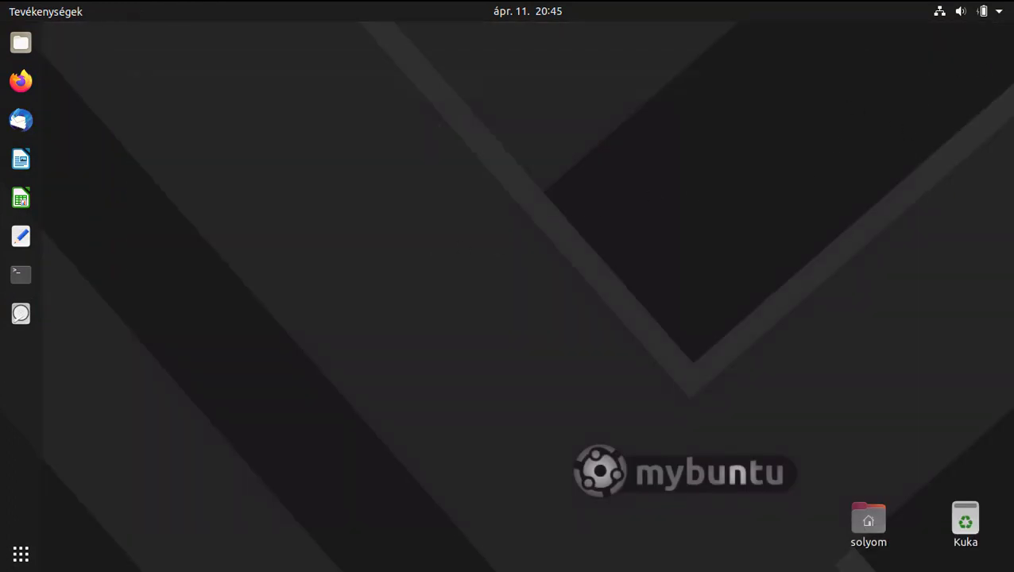
# Restart the computer through the Kikapcsolás dialog
pyautogui.click(1002, 14)
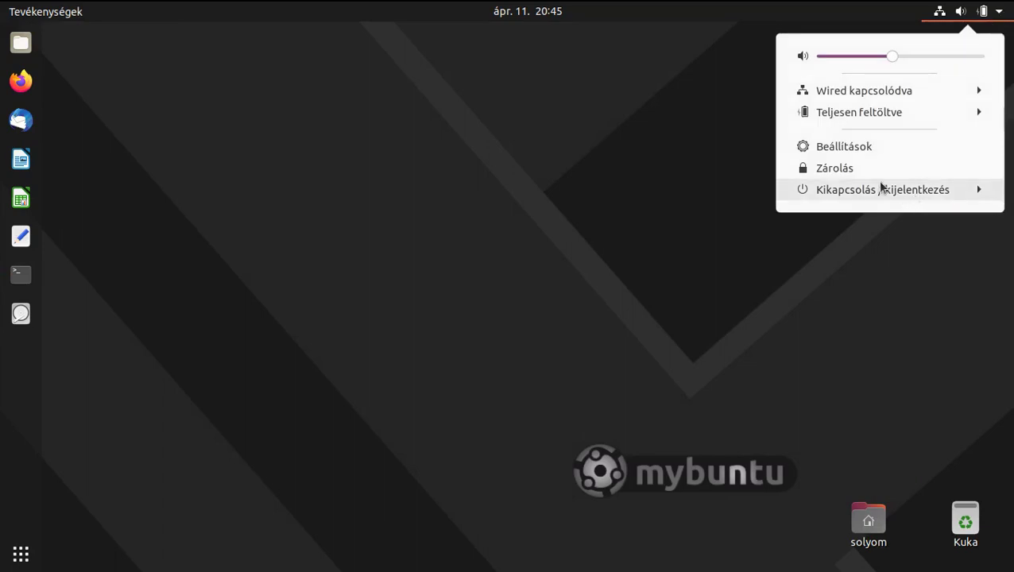
pyautogui.click(819, 189)
pyautogui.click(834, 268)
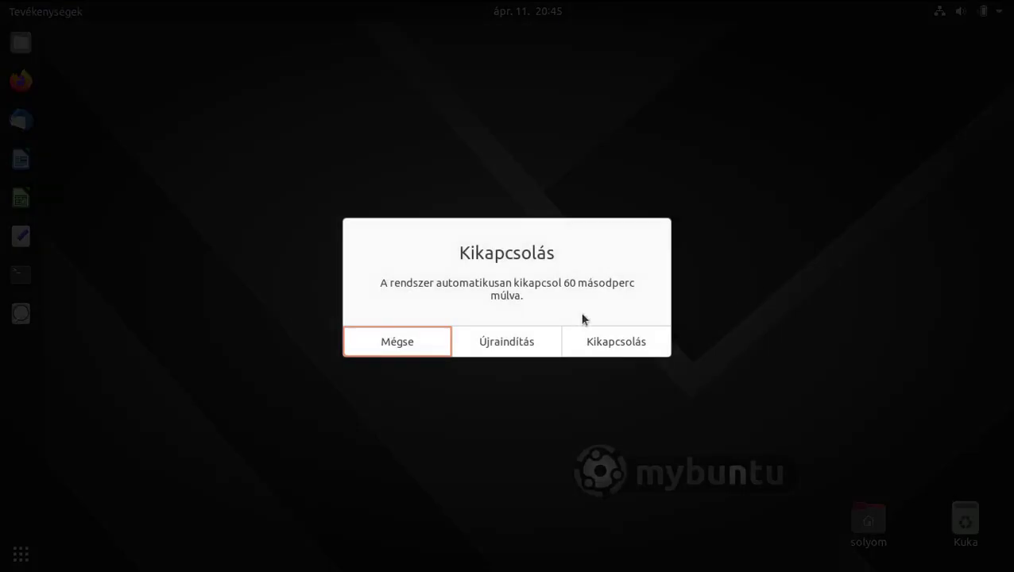
pyautogui.click(396, 342)
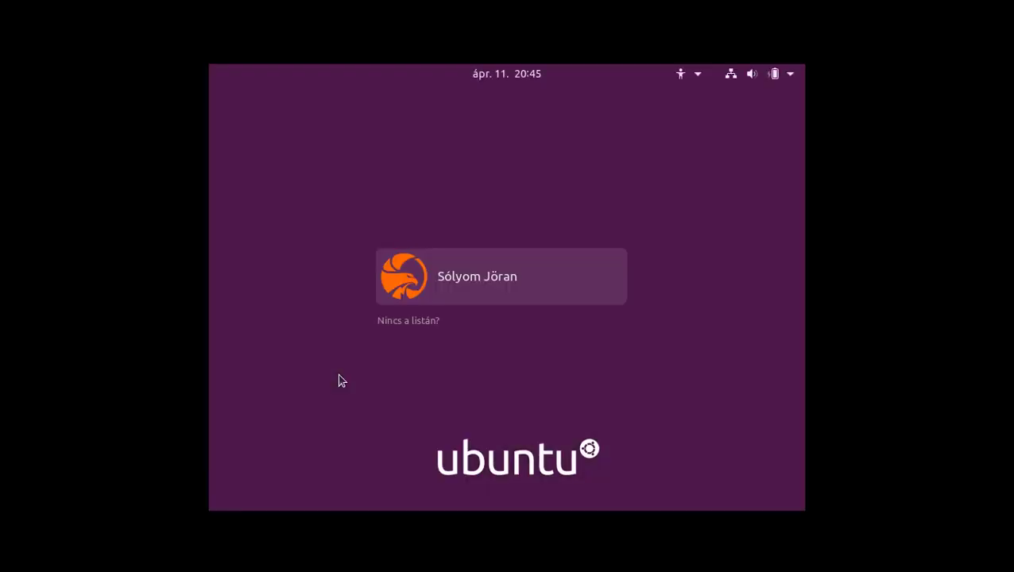
# Log in to the desktop by selecting the listed user account and entering the account password
pyautogui.press('Return')
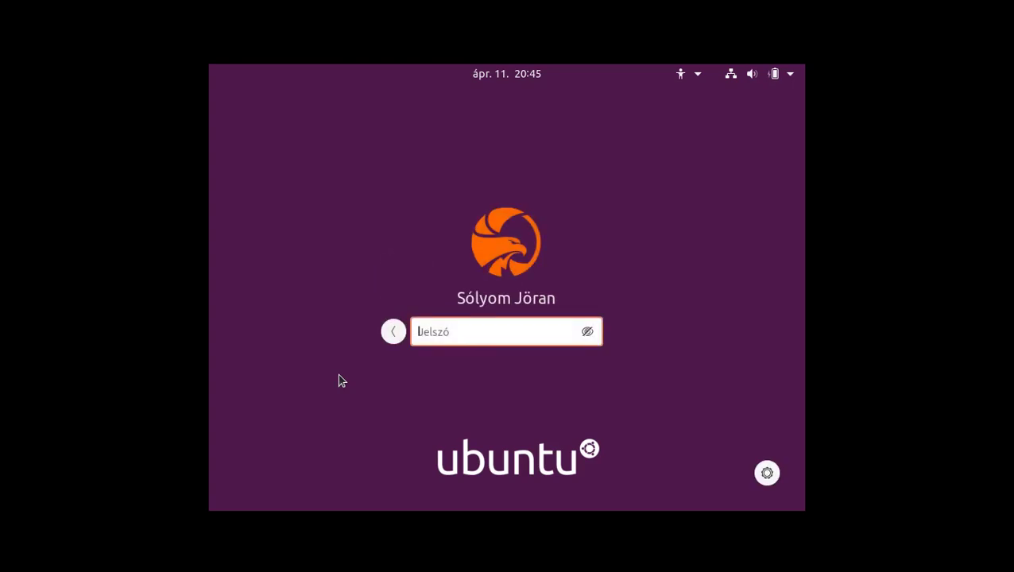
pyautogui.write('•••')
pyautogui.press('Return')
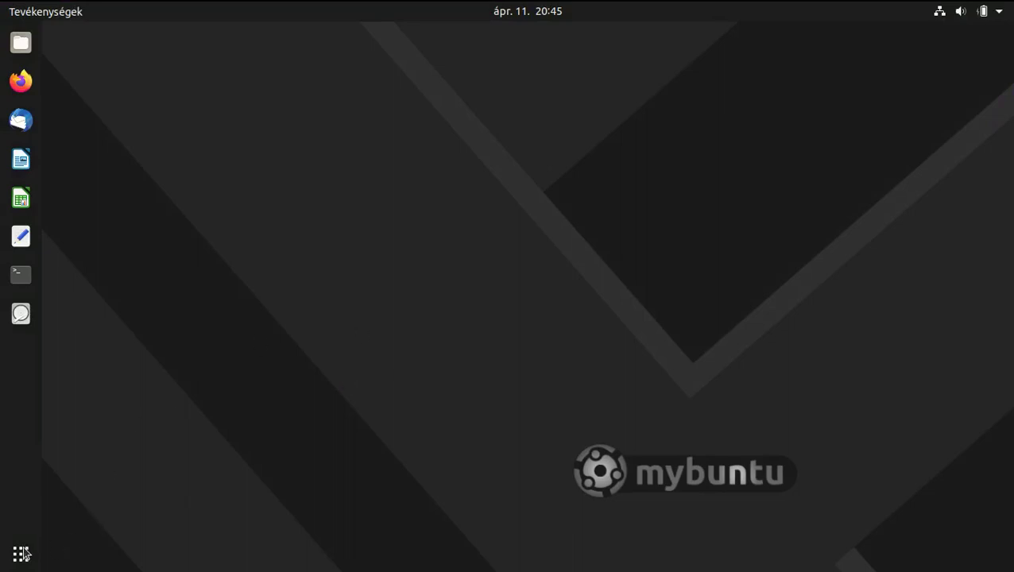
# Open Ubuntu Software, maximize its window, search for vlc and open the VLC media player's page
pyautogui.press('super+a')
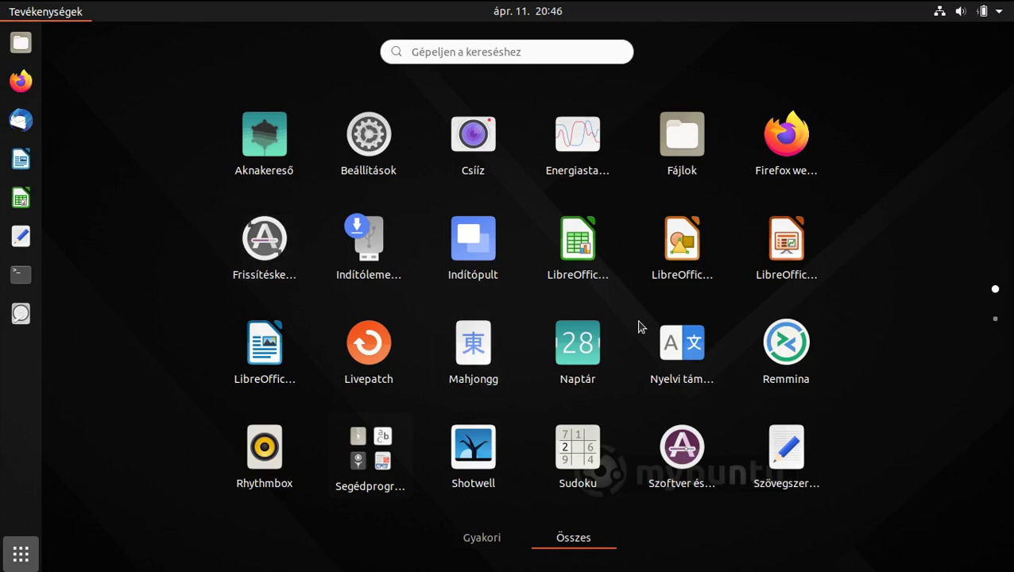
pyautogui.scroll(-1, 641, 322)
pyautogui.click(689, 148)
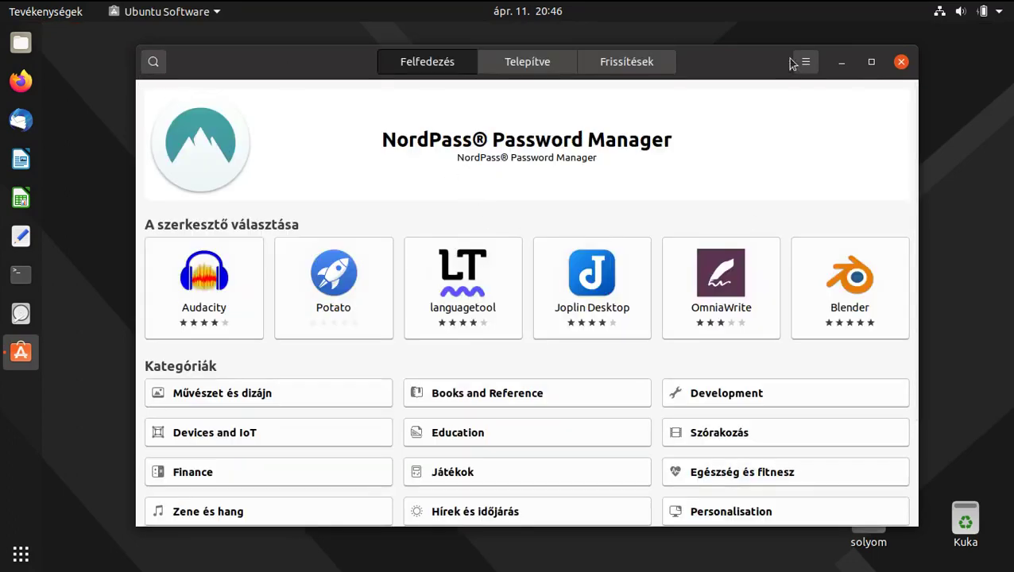
pyautogui.doubleClick(735, 74)
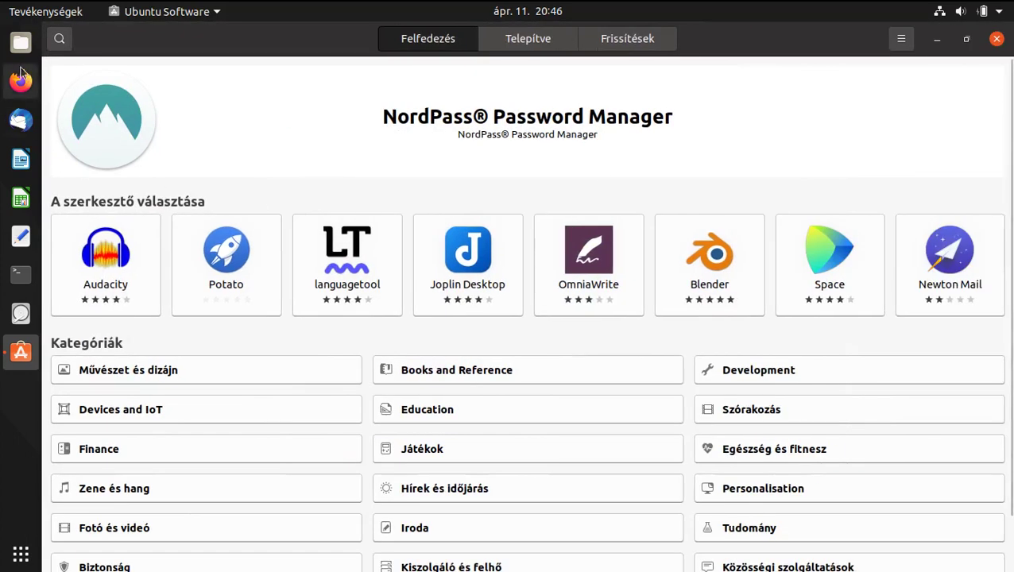
pyautogui.click(59, 39)
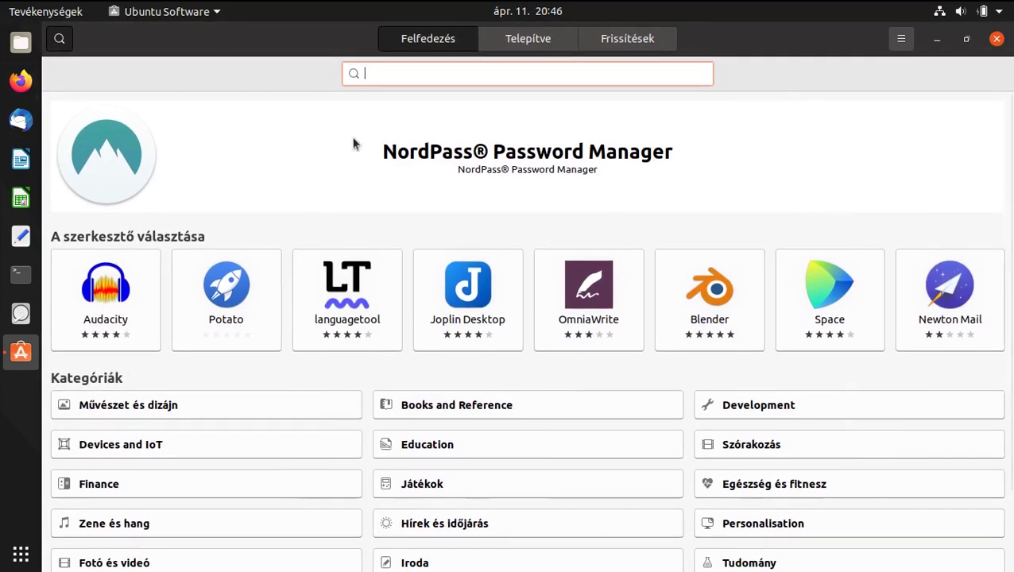
pyautogui.write('vlc')
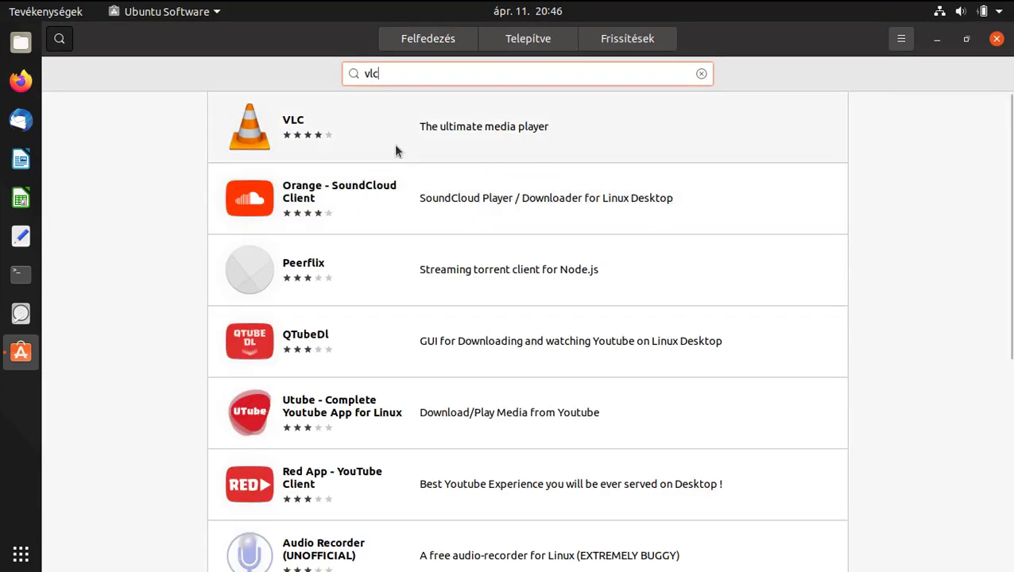
pyautogui.click(395, 148)
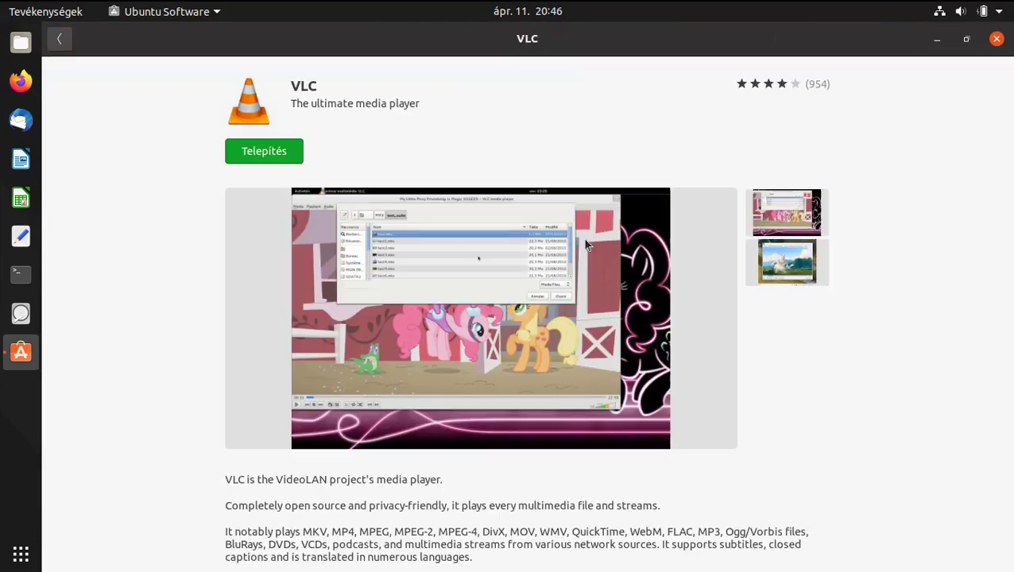
# Switch the VLC source to the ubuntu-focal-universe deb package and review its details and the alternative sources
pyautogui.scroll(-5, 775, 333)
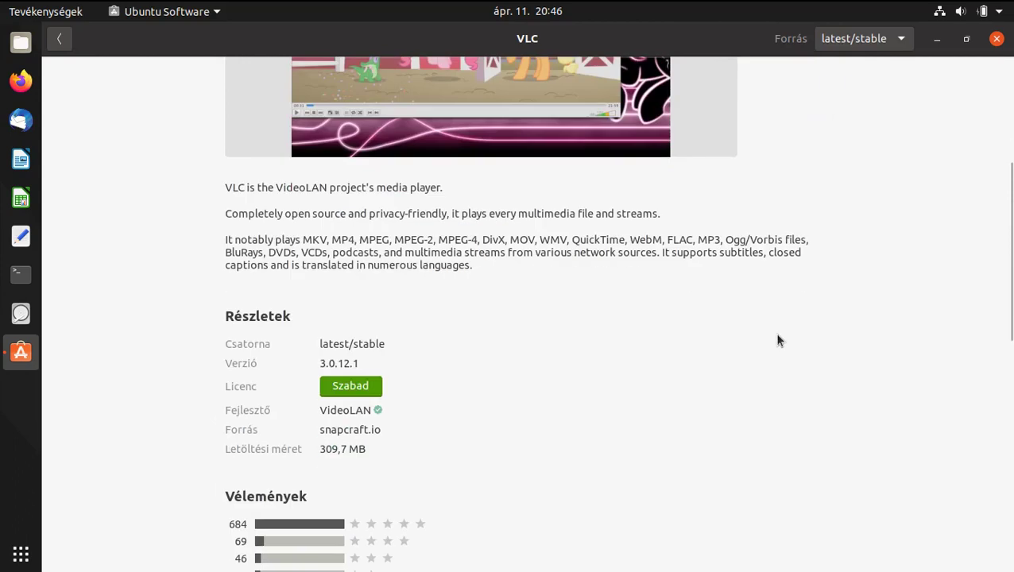
pyautogui.click(850, 40)
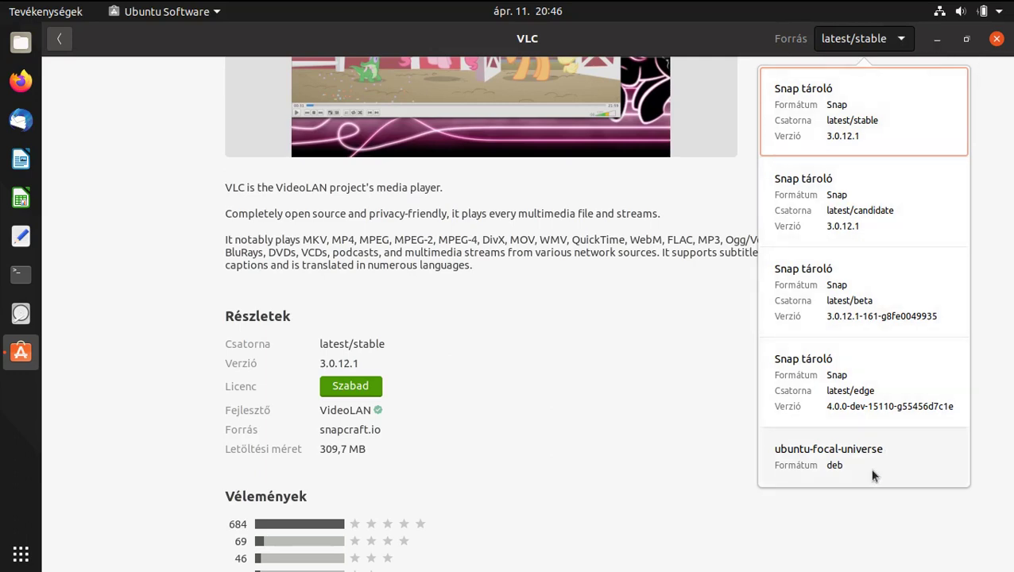
pyautogui.click(834, 468)
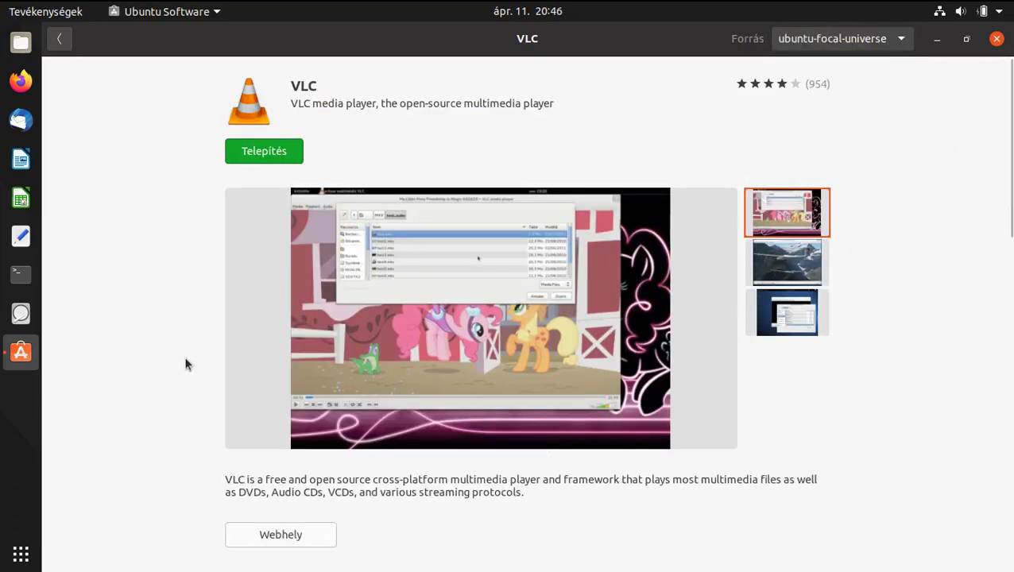
pyautogui.scroll(-1, 199, 372)
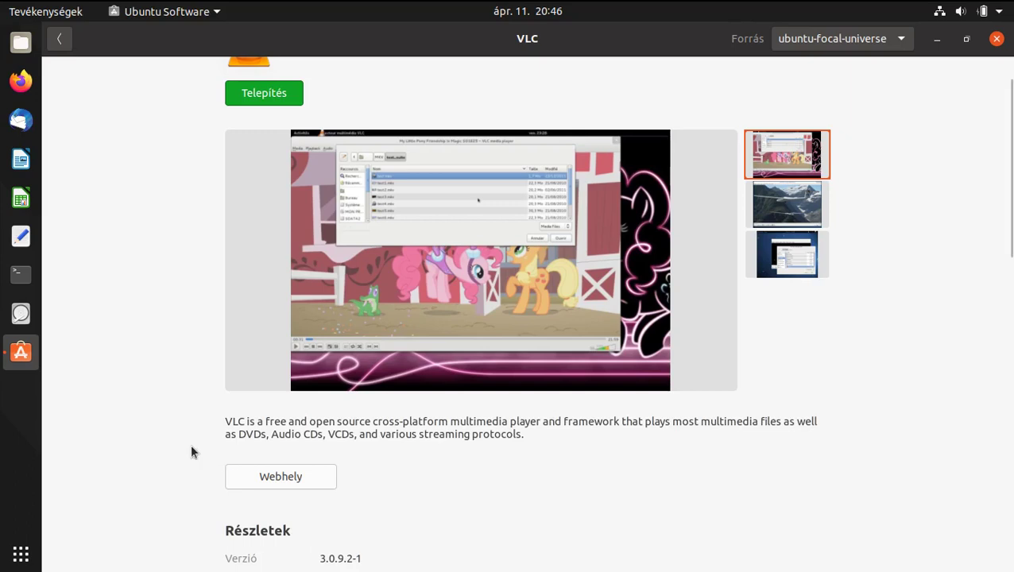
pyautogui.scroll(-2, 192, 452)
pyautogui.scroll(-1, 191, 447)
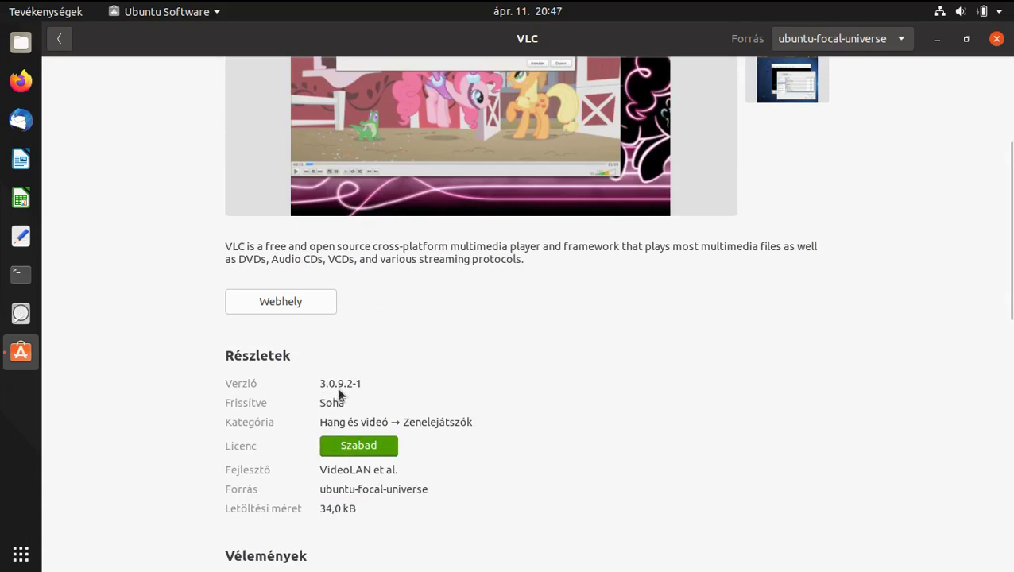
pyautogui.click(876, 42)
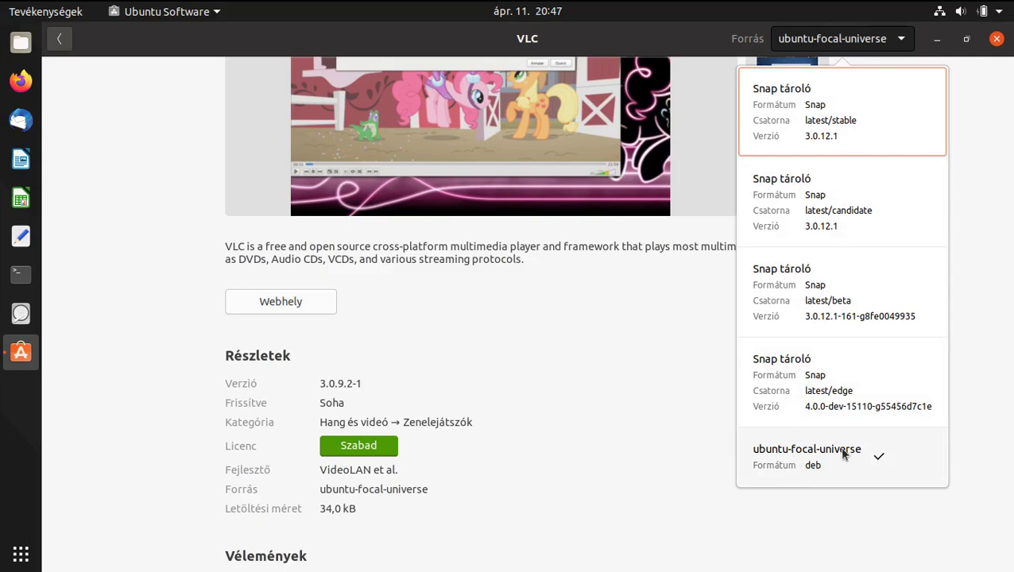
pyautogui.click(120, 413)
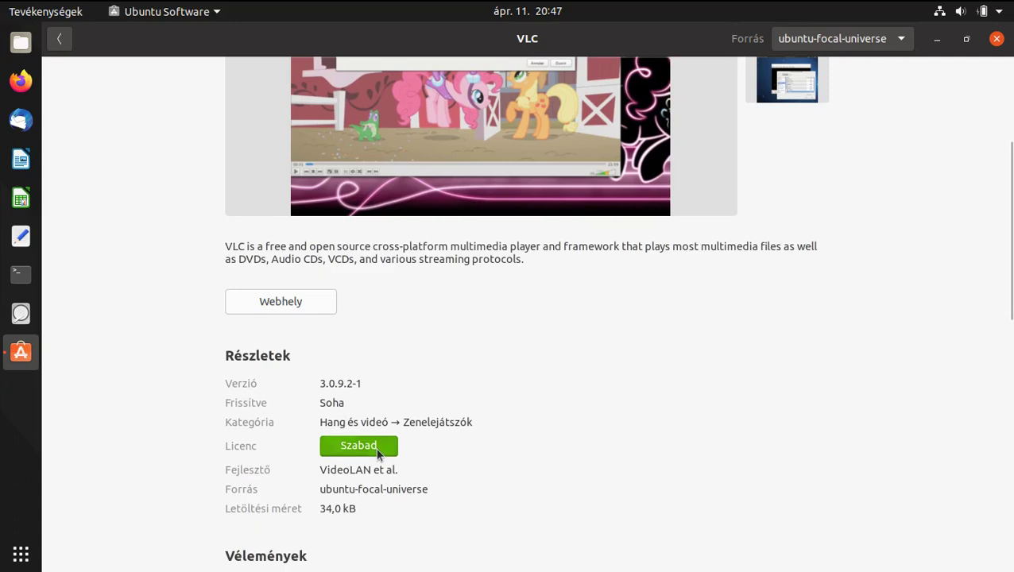
# Install VLC from the ubuntu-focal-universe source, authenticating with the account password
pyautogui.scroll(5, 296, 433)
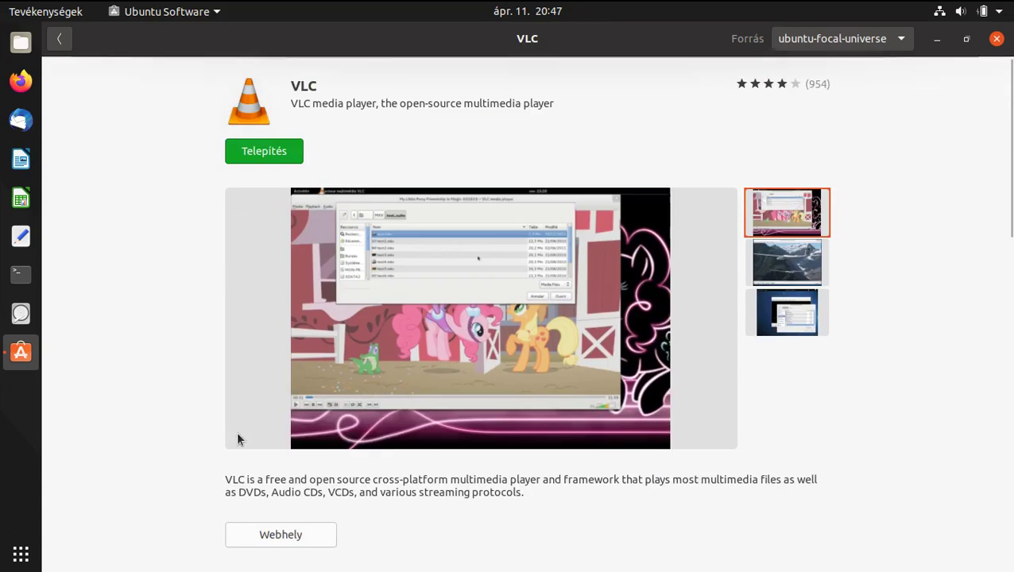
pyautogui.click(263, 153)
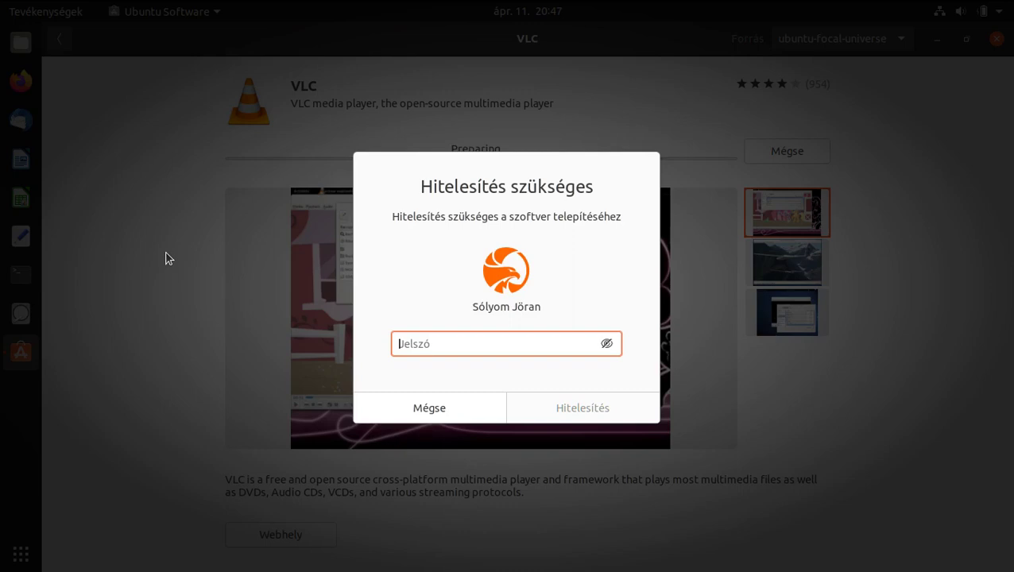
pyautogui.write('***')
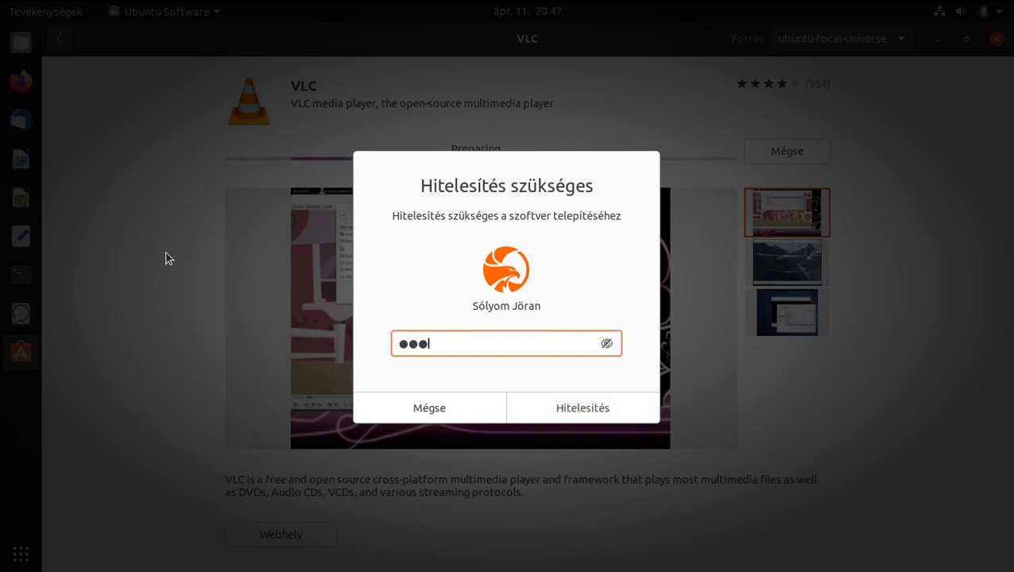
pyautogui.press('Return')
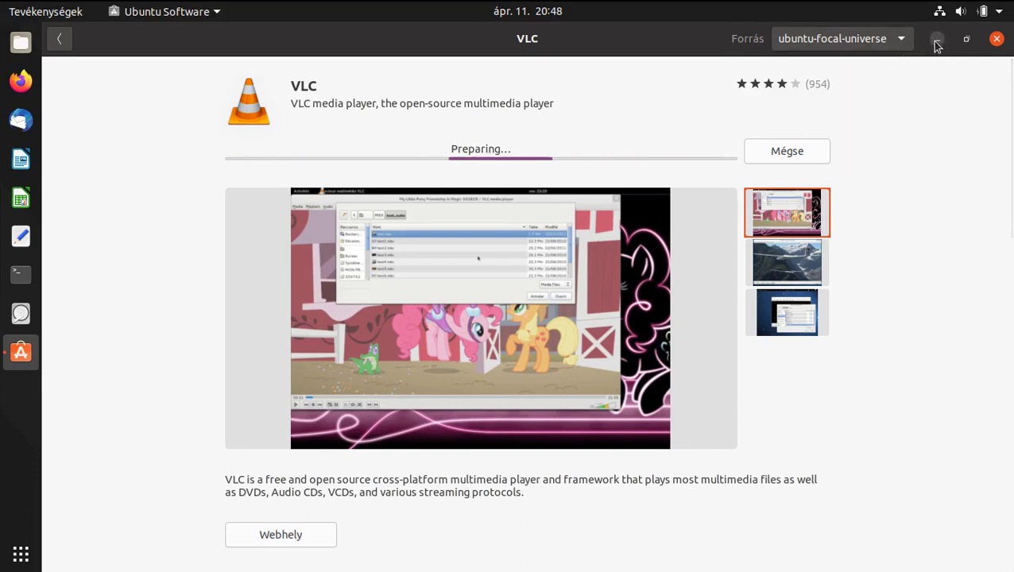
# Browse the installed applications and open Szoftver és frissítések
pyautogui.click(21, 553)
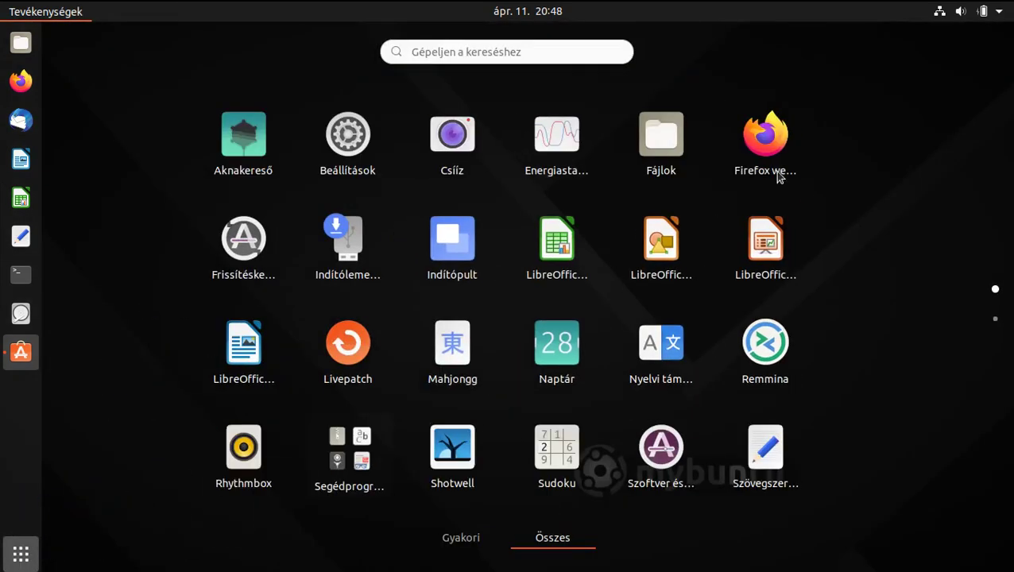
pyautogui.scroll(-1, 738, 278)
pyautogui.scroll(1, 734, 277)
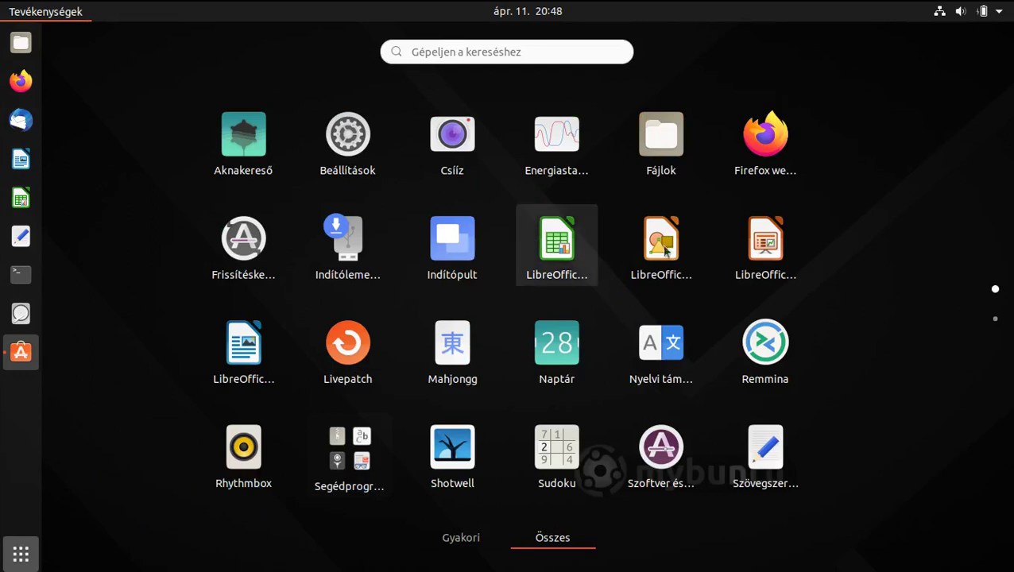
pyautogui.scroll(-1, 715, 262)
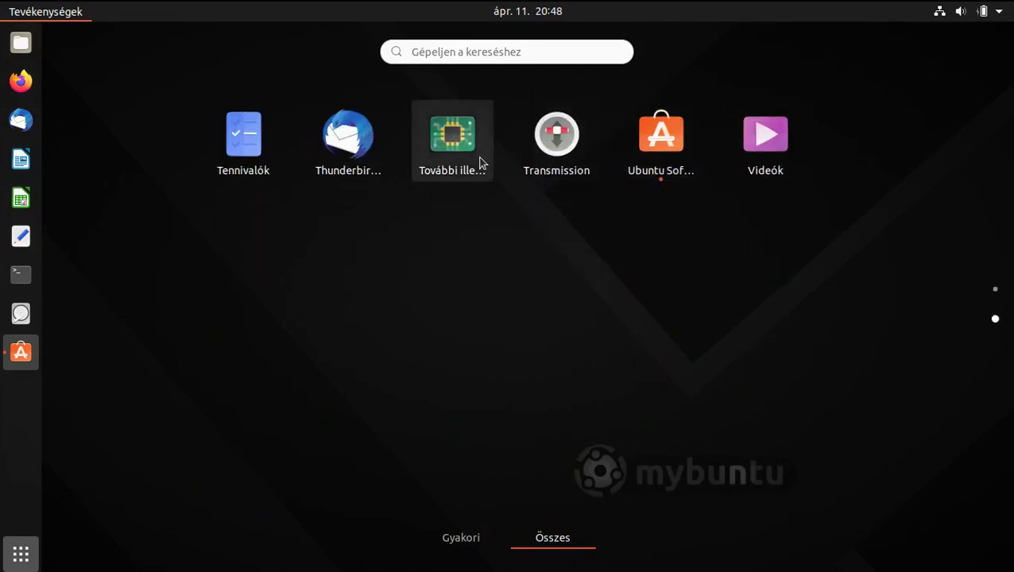
pyautogui.scroll(1, 481, 167)
pyautogui.click(651, 459)
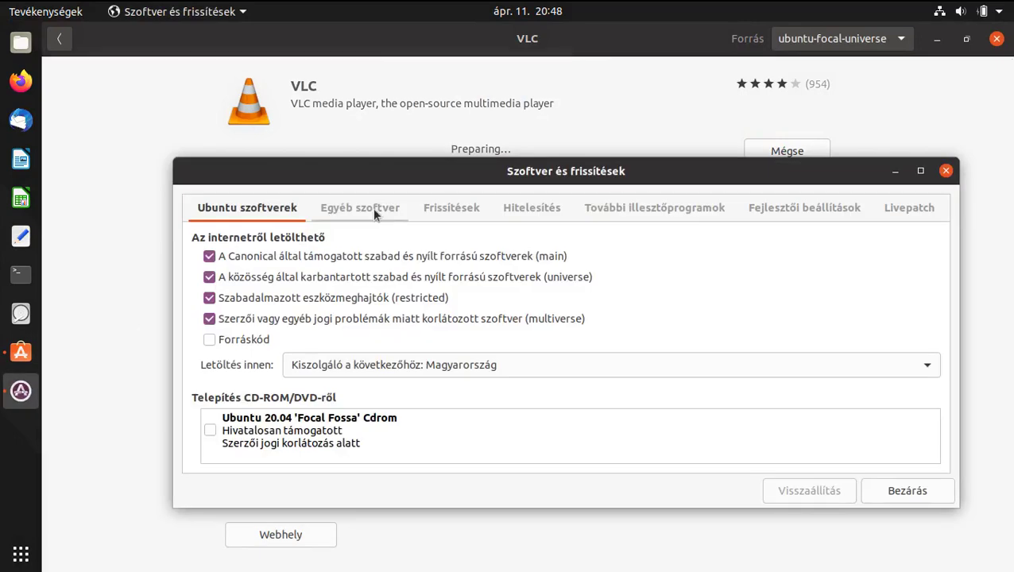
# Enable the Canonical partnerek repository among the other software sources, authenticating with the account password
pyautogui.click(373, 208)
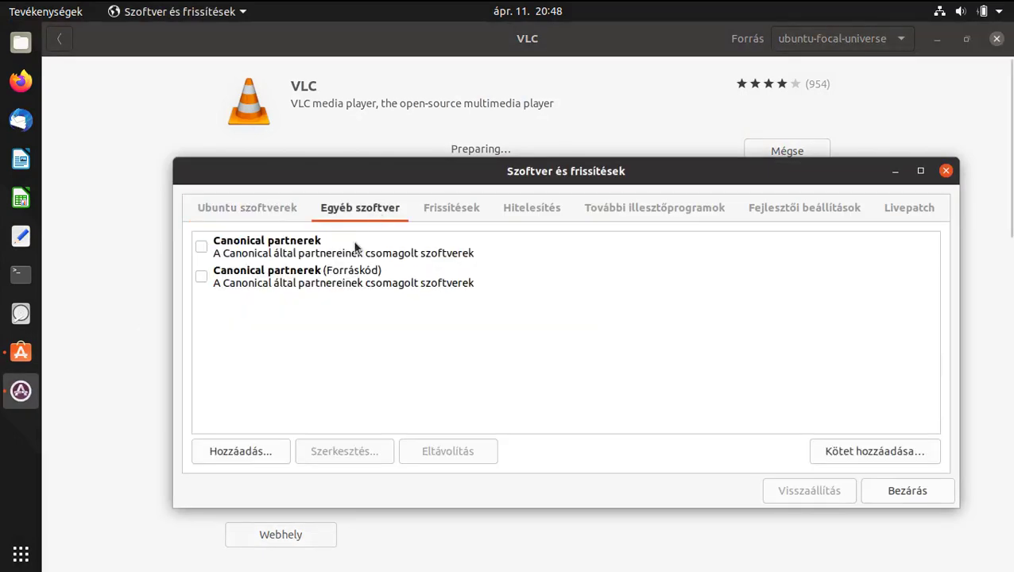
pyautogui.click(208, 253)
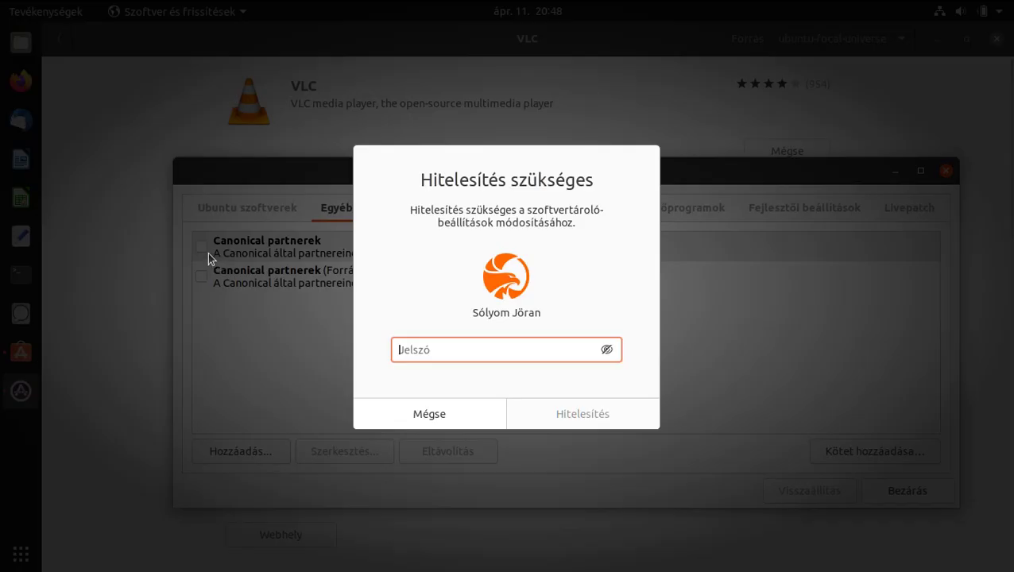
pyautogui.write('••••')
pyautogui.press('Return')
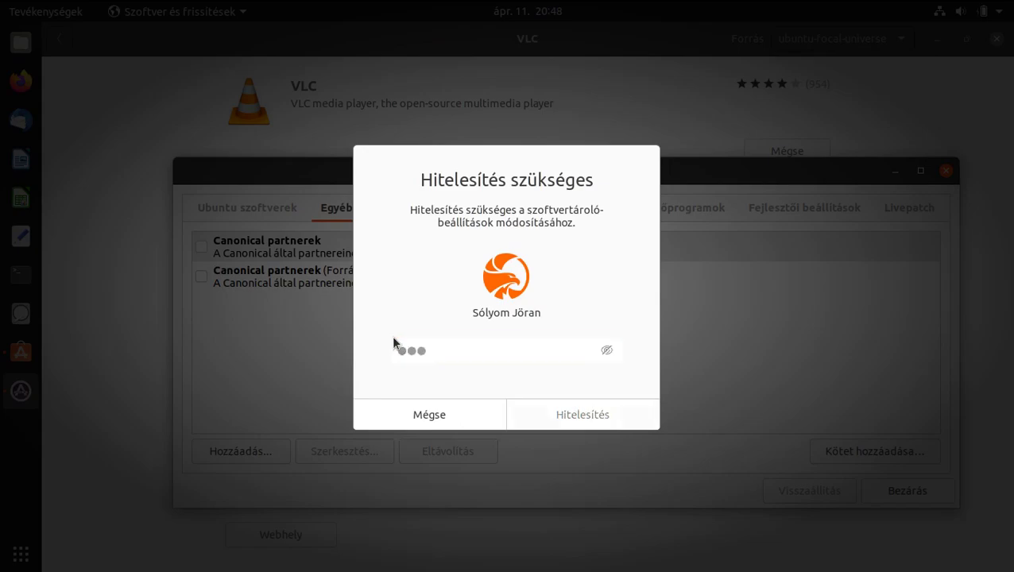
pyautogui.click(201, 246)
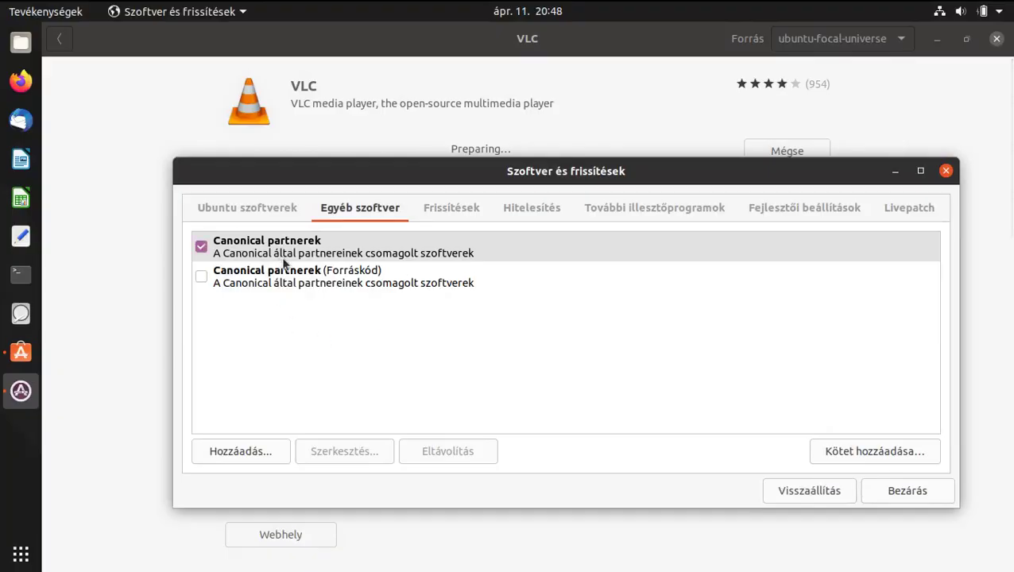
# Set security and other updates to Megjelenítés azonnal and new Ubuntu version notifications to Soha, closing the settings with a refresh of the software information
pyautogui.click(470, 212)
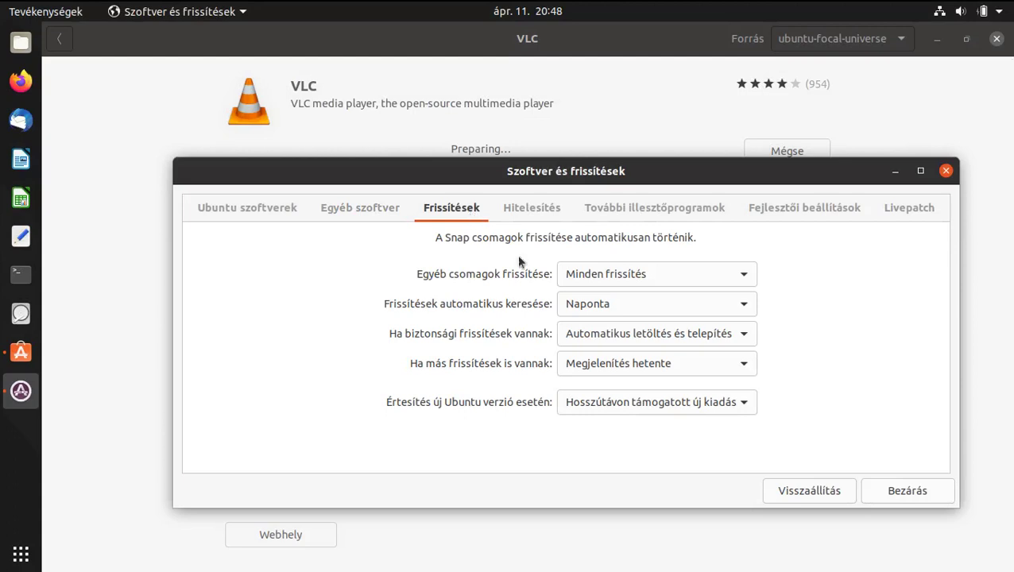
pyautogui.click(600, 334)
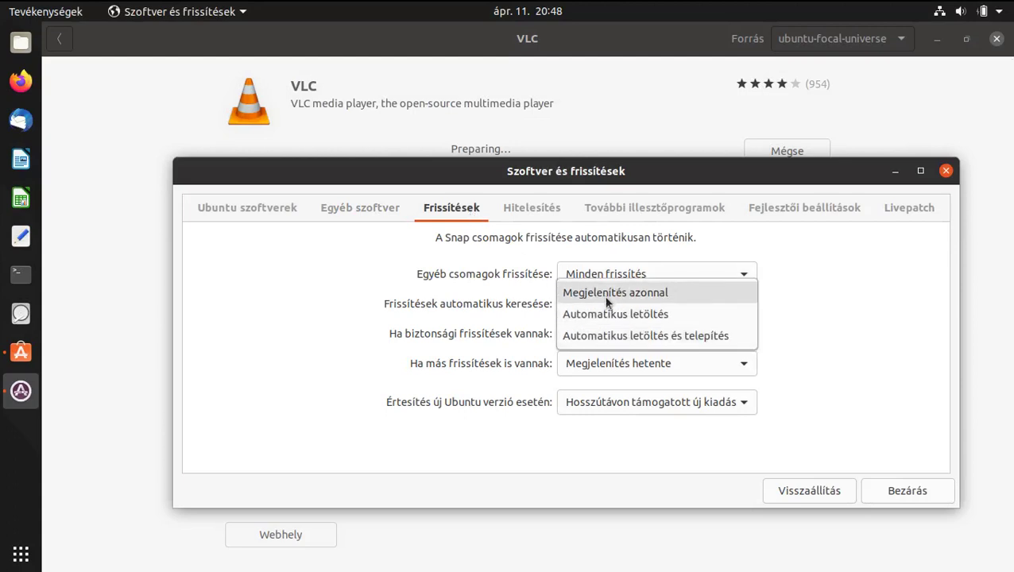
pyautogui.click(604, 295)
pyautogui.click(604, 362)
pyautogui.click(610, 344)
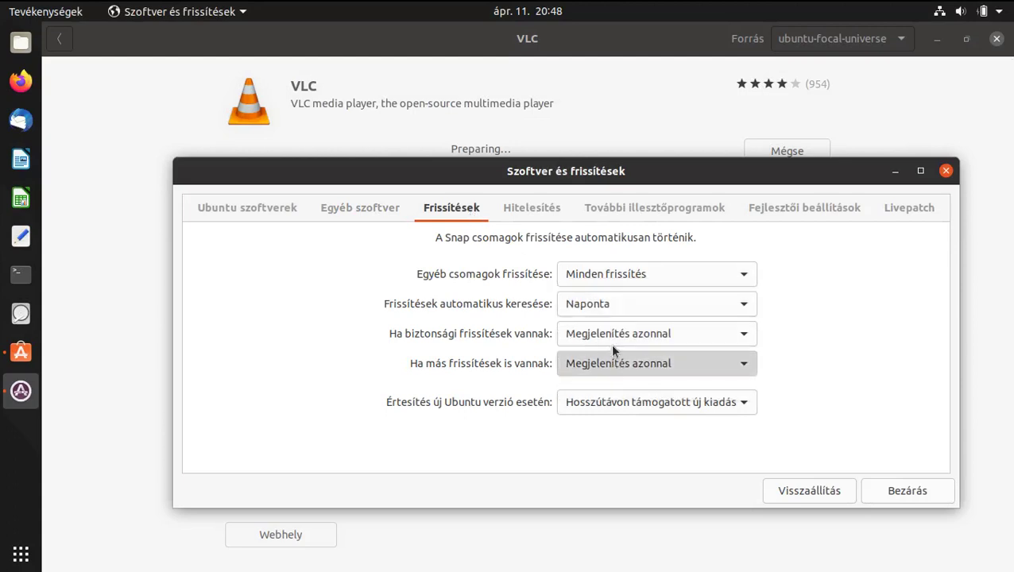
pyautogui.click(610, 402)
pyautogui.click(592, 429)
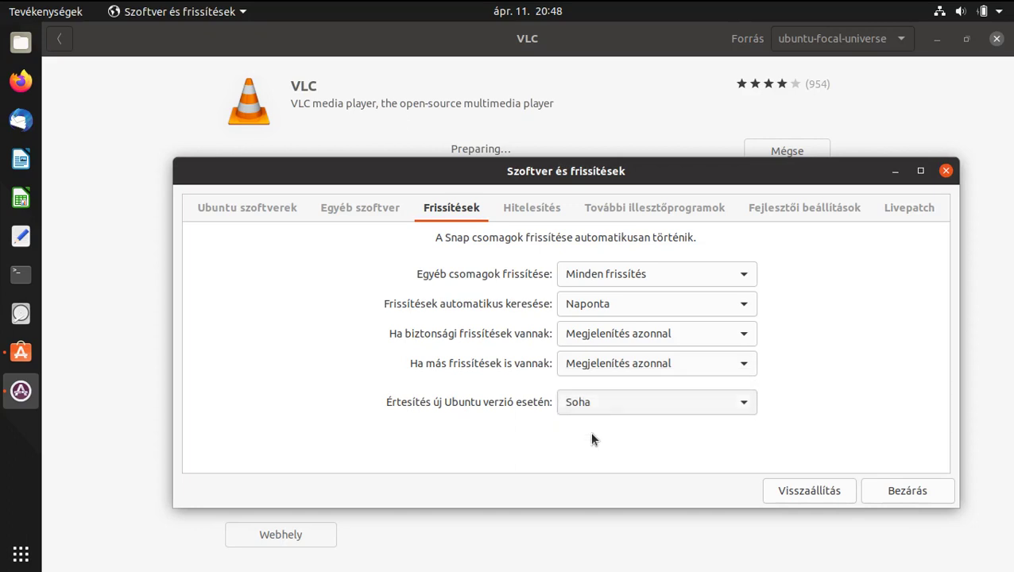
pyautogui.click(885, 500)
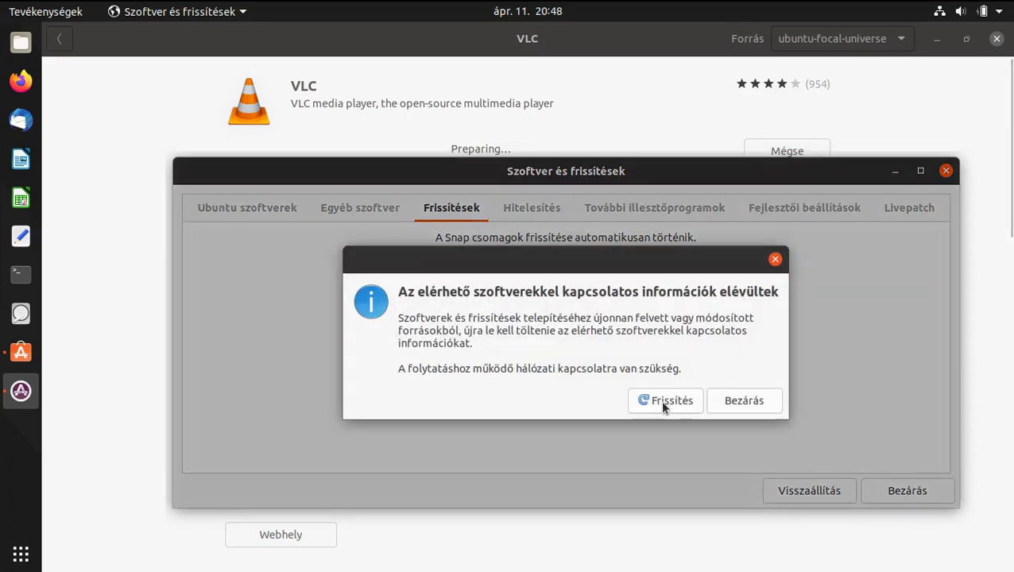
pyautogui.click(659, 399)
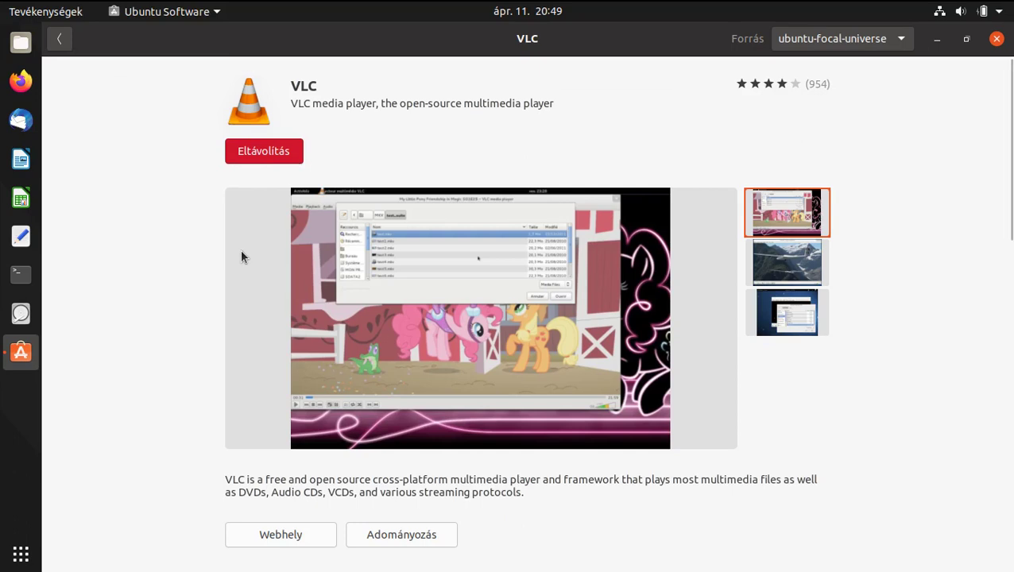
# Review the installed applications in Ubuntu Software down to the VLC entry, closing the software centre when done
pyautogui.click(61, 41)
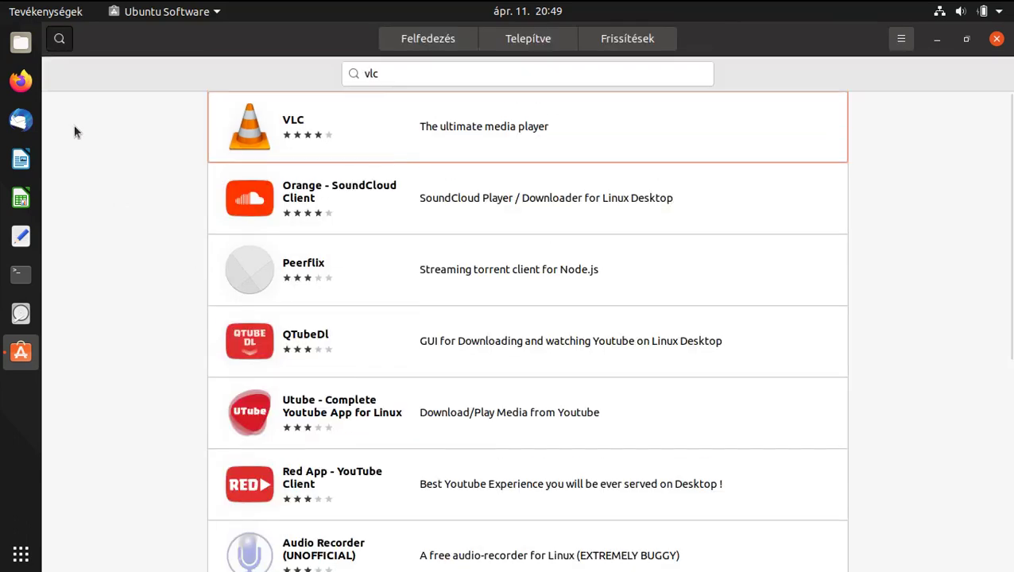
pyautogui.click(522, 41)
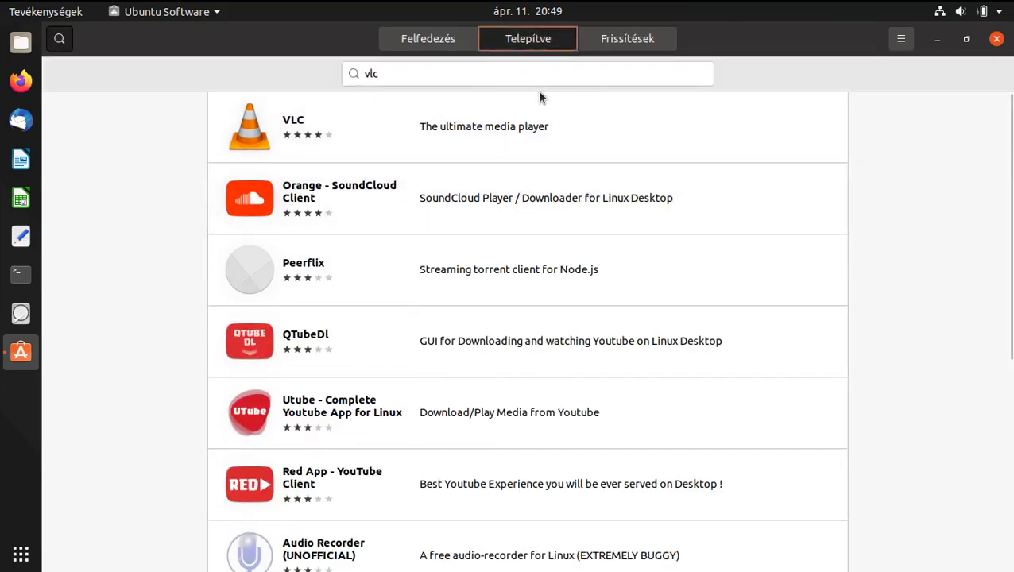
pyautogui.scroll(-2, 516, 208)
pyautogui.scroll(-10, 512, 218)
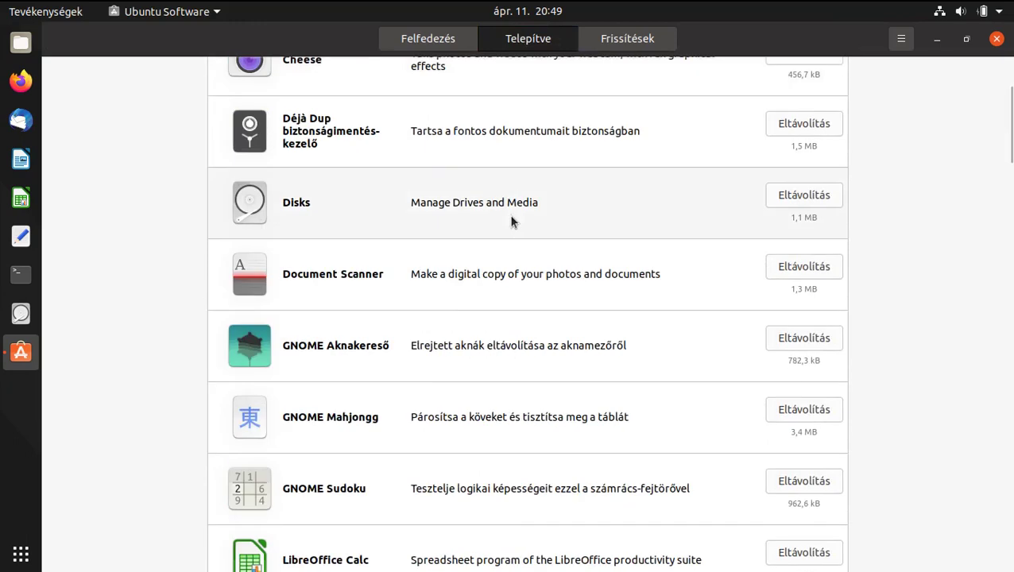
pyautogui.scroll(-8, 512, 219)
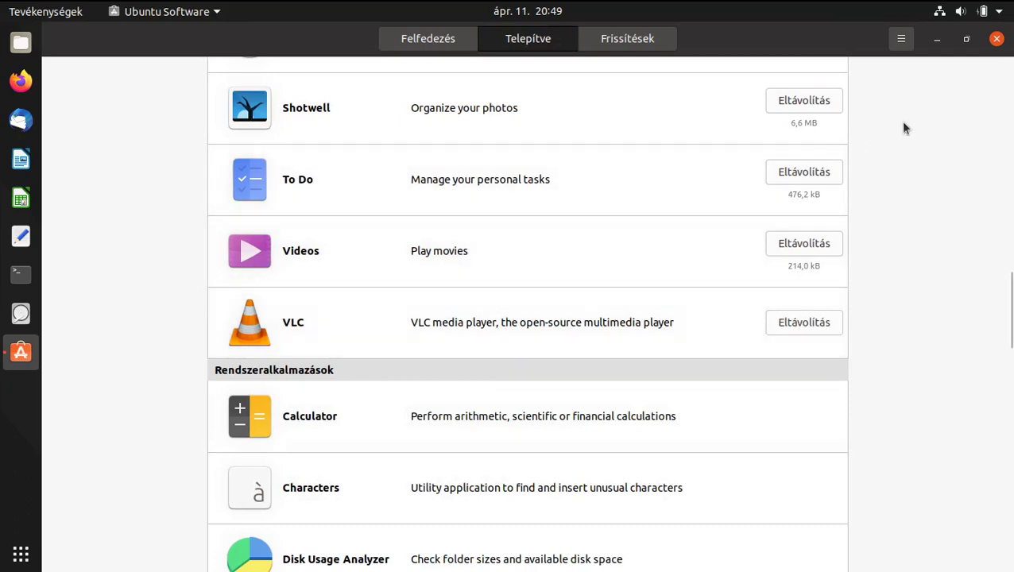
pyautogui.click(996, 40)
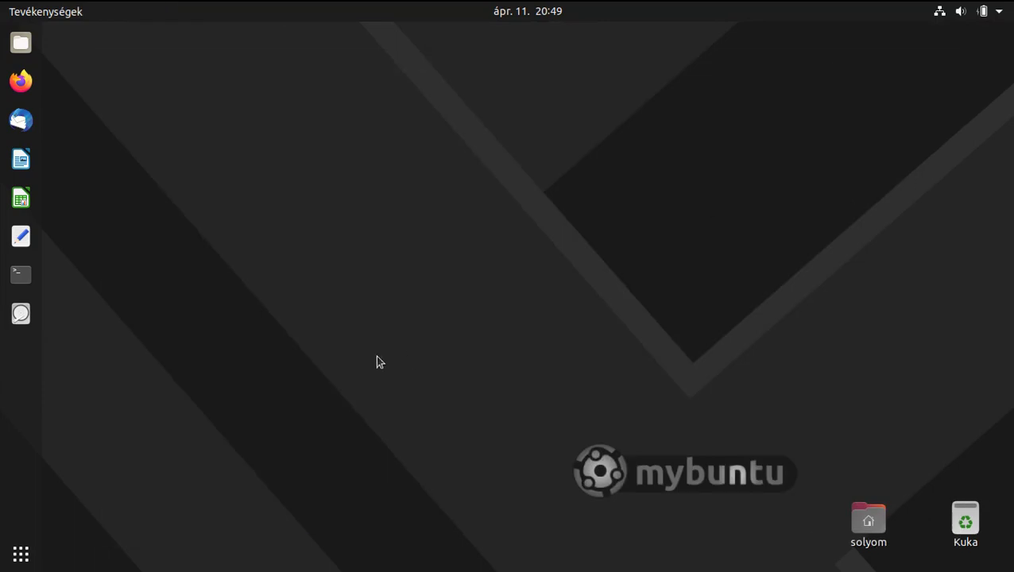
# Look through the full application overview for the VLC launcher and return to the desktop
pyautogui.click(30, 551)
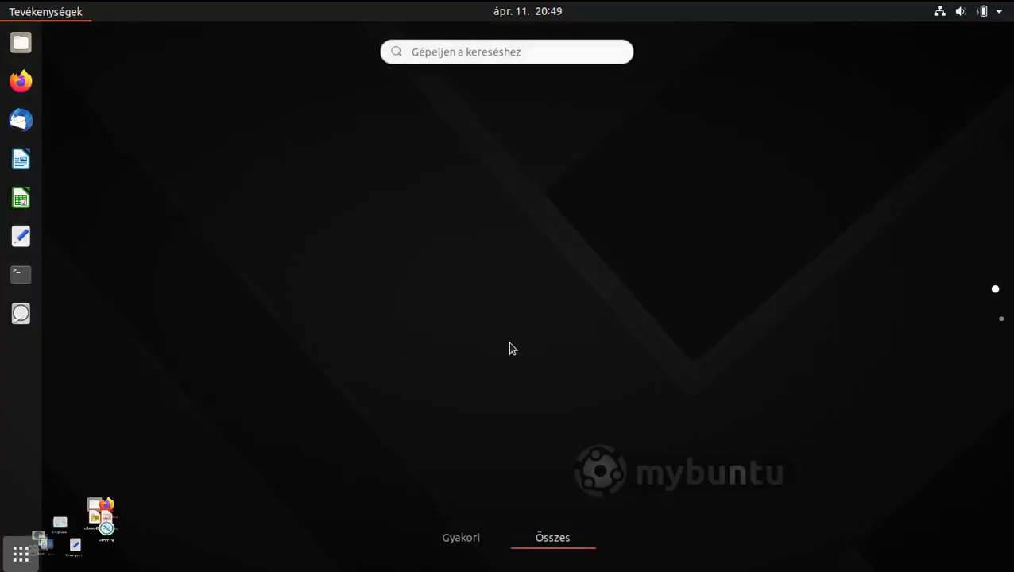
pyautogui.scroll(-1, 690, 253)
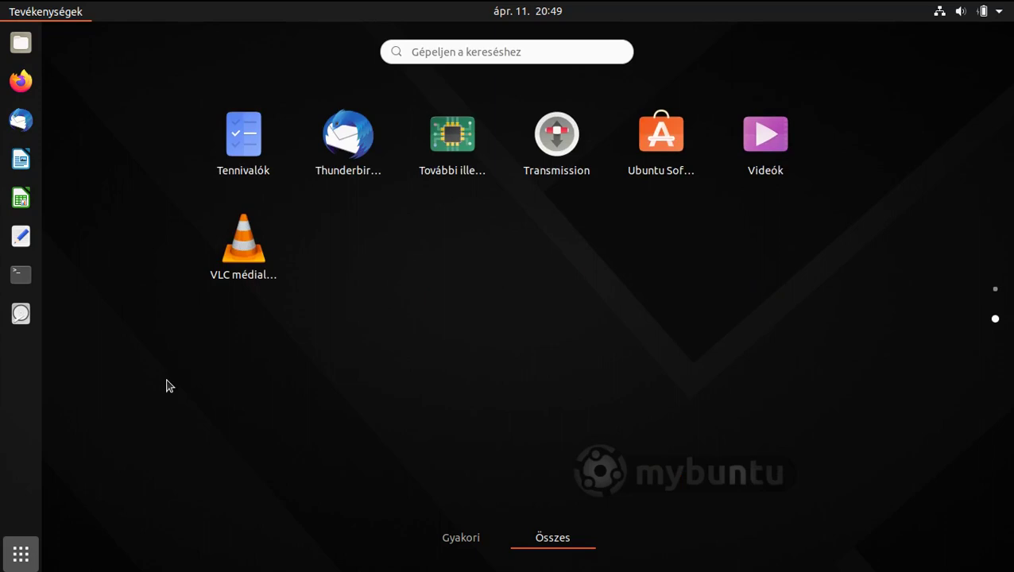
pyautogui.click(20, 554)
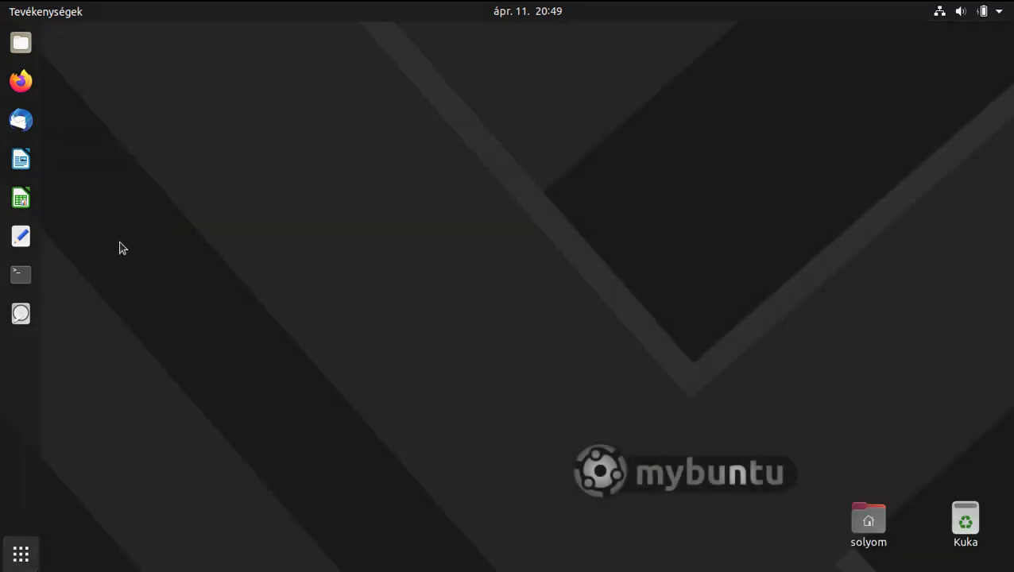
# Inspect the audio and video properties of Atom.mp4 in the Videók folder, closing the file manager when done
pyautogui.click(20, 42)
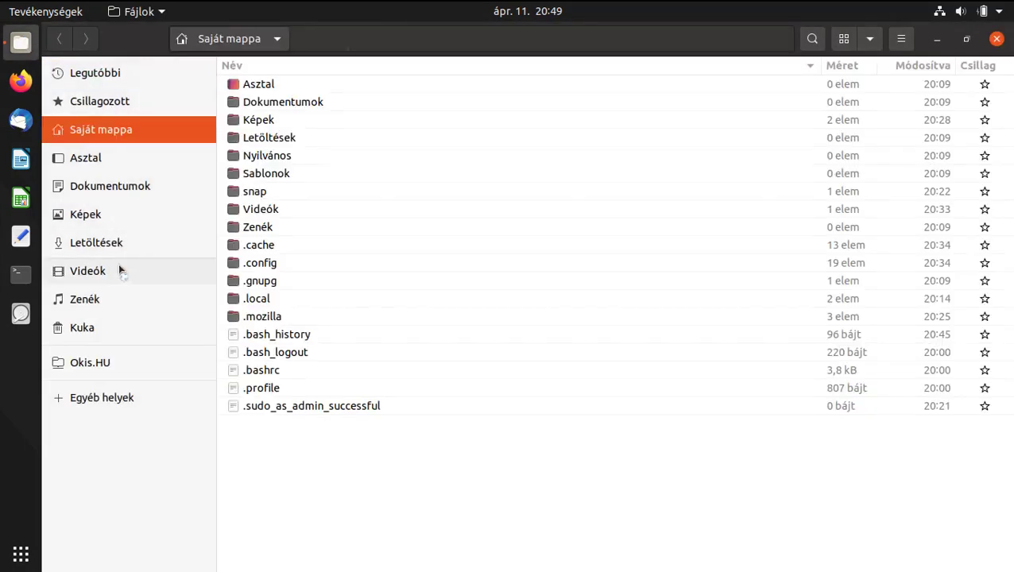
pyautogui.click(119, 269)
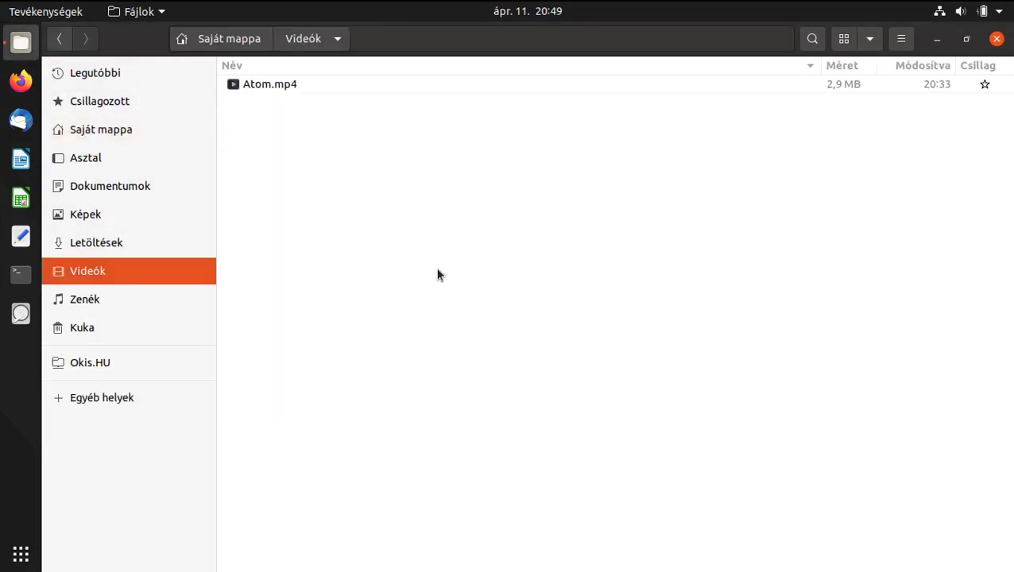
pyautogui.click(303, 82)
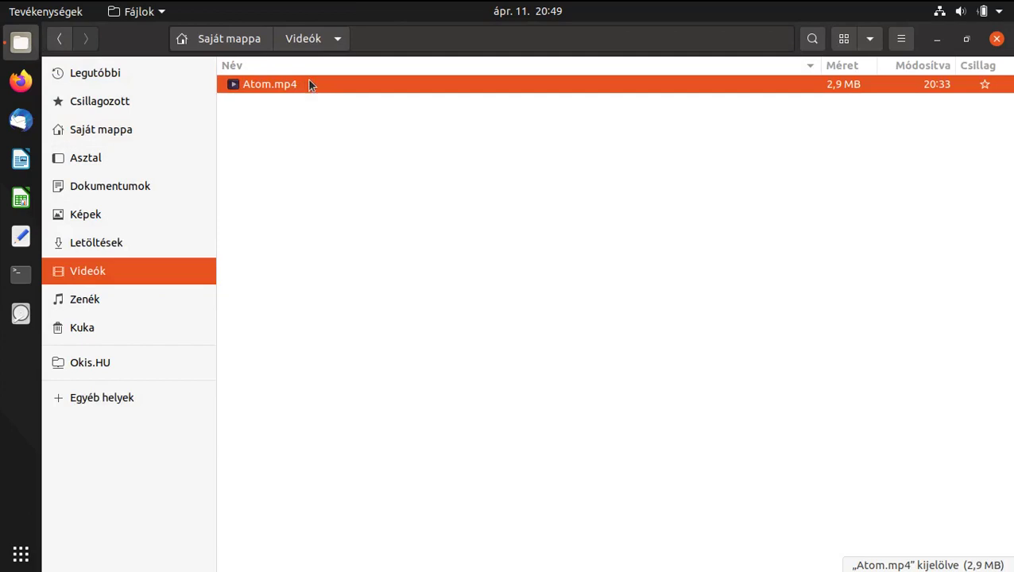
pyautogui.rightClick(310, 84)
pyautogui.click(422, 320)
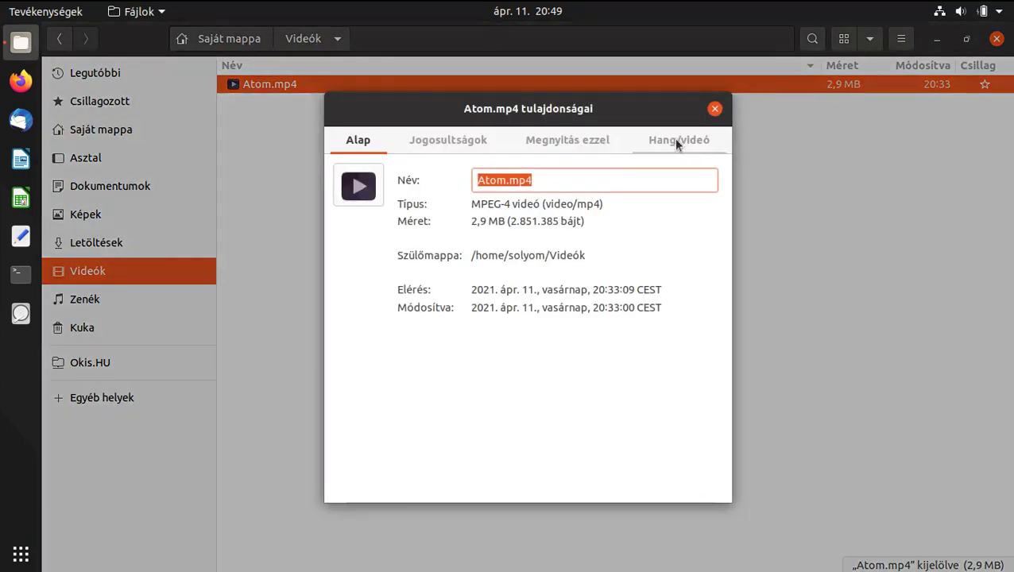
pyautogui.click(676, 140)
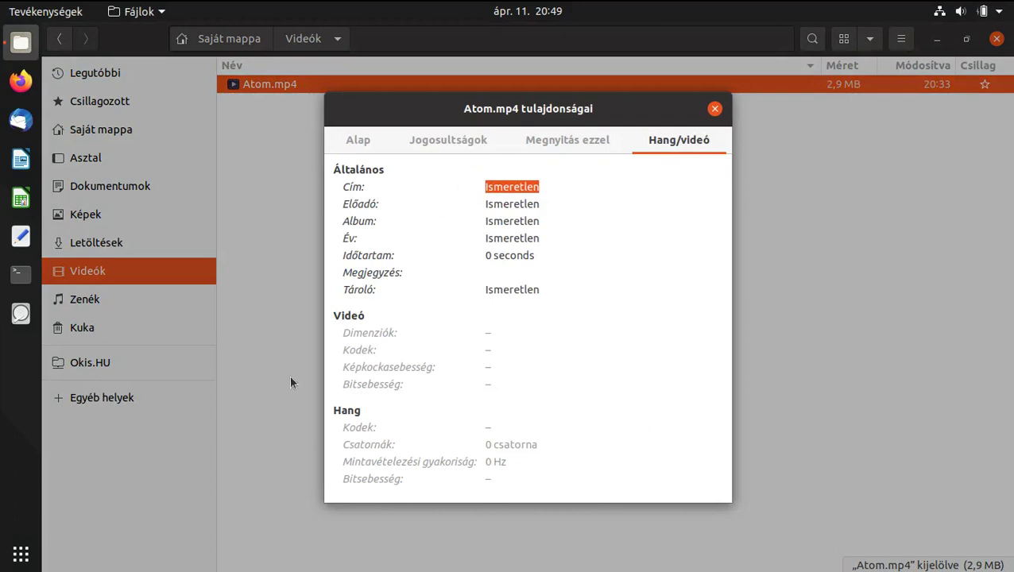
pyautogui.click(715, 109)
pyautogui.click(997, 39)
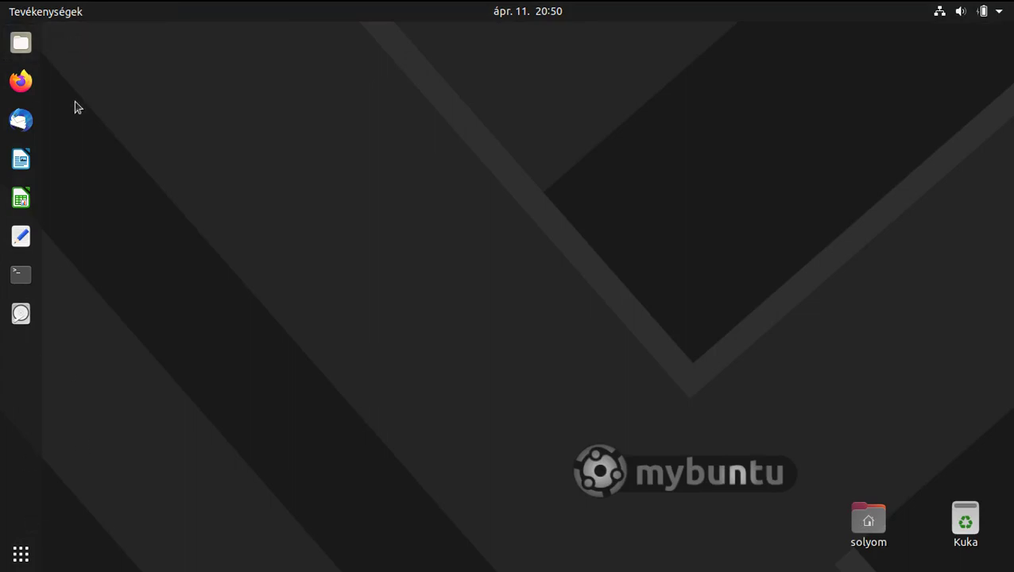
# Play Atom.mp4 from the Videók folder with VLC médialejátszó, accepting its network access policy, and close the player and file manager
pyautogui.click(20, 42)
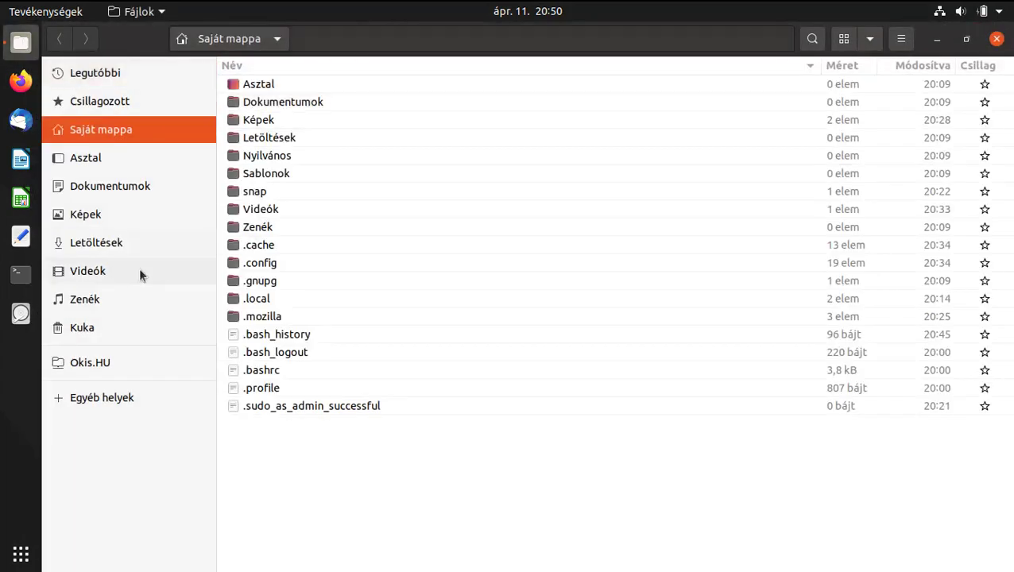
pyautogui.click(105, 270)
pyautogui.rightClick(320, 89)
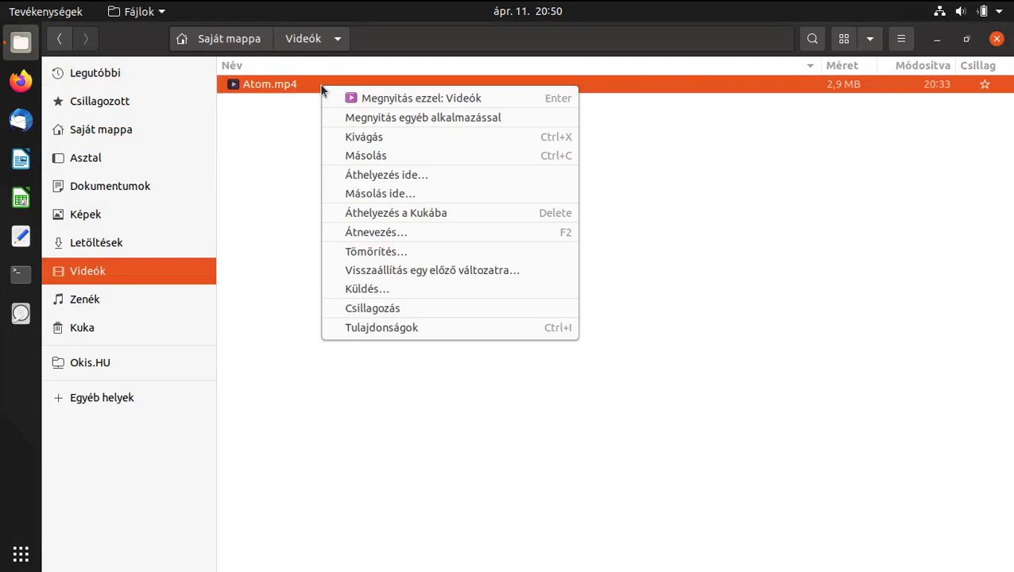
pyautogui.click(389, 117)
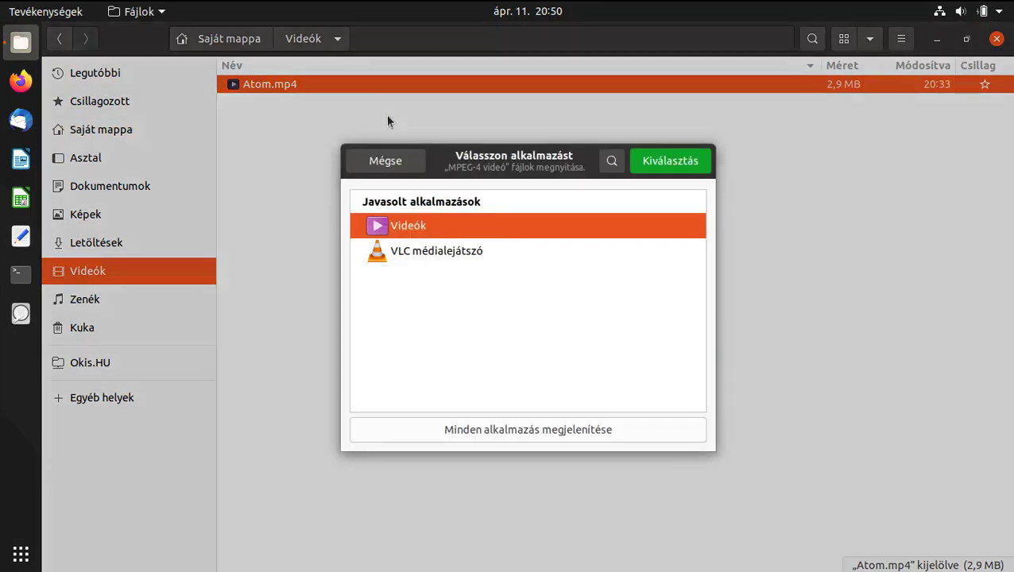
pyautogui.click(430, 250)
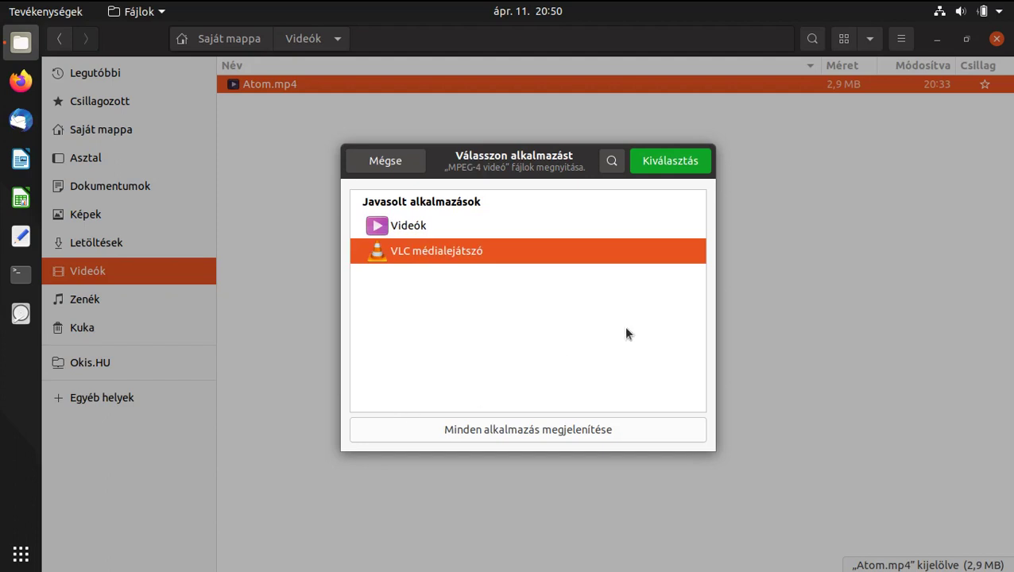
pyautogui.click(672, 163)
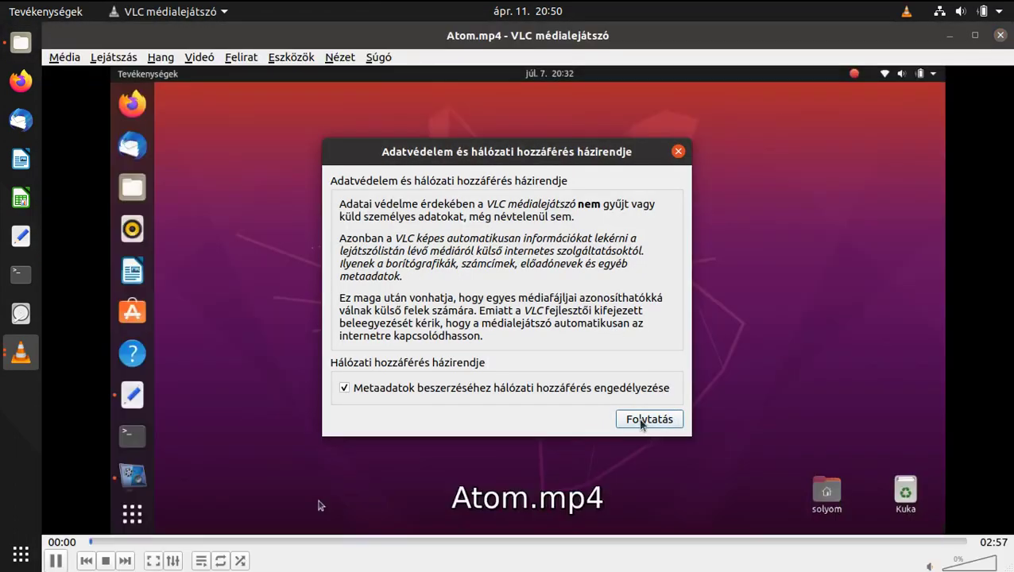
pyautogui.click(647, 418)
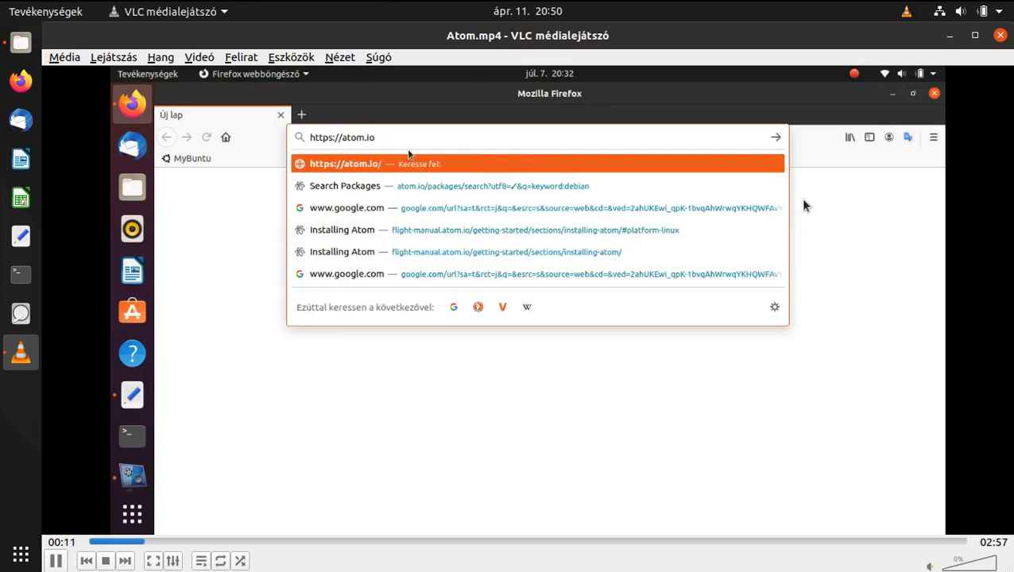
pyautogui.click(1000, 36)
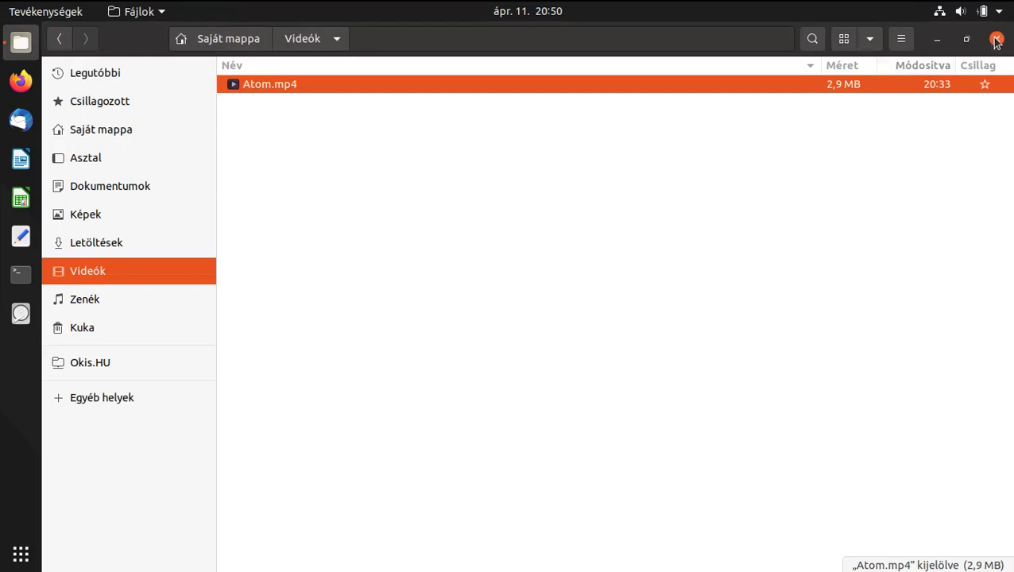
pyautogui.click(996, 39)
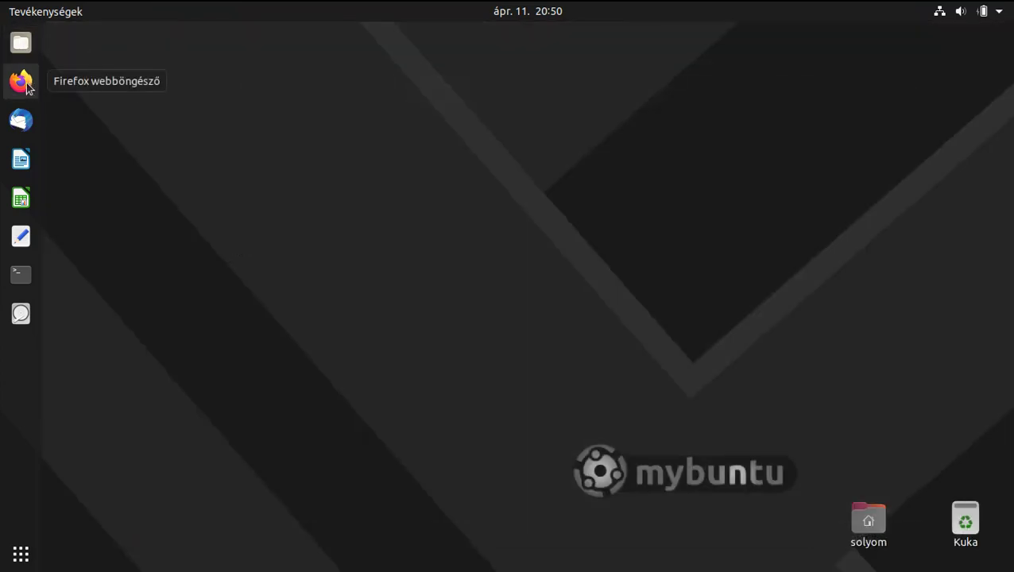
# Open the Atom Editor article from the applications section of the MyBuntu website in Firefox
pyautogui.click(21, 82)
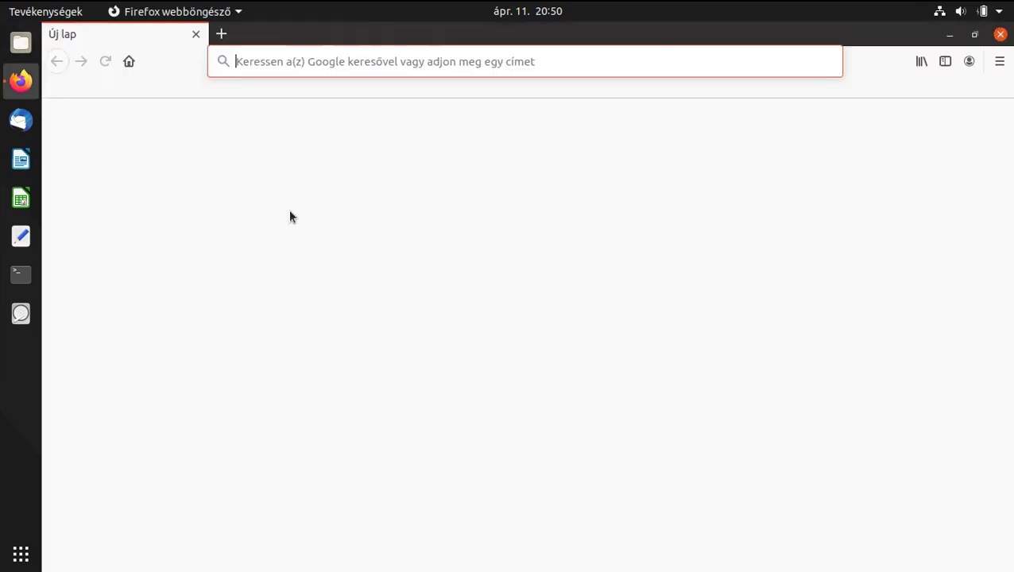
pyautogui.click(90, 92)
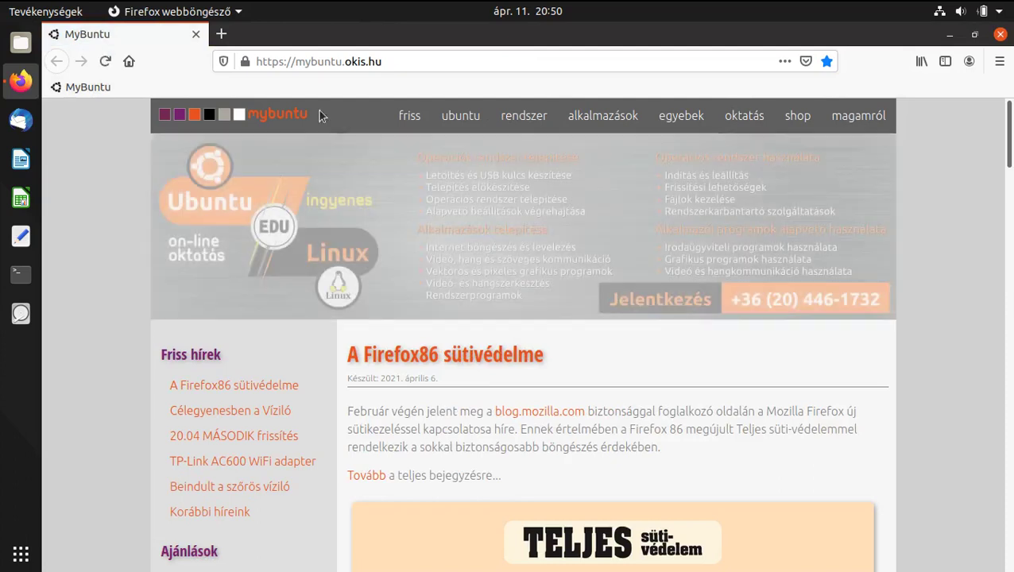
pyautogui.moveTo(603, 115)
pyautogui.click(443, 264)
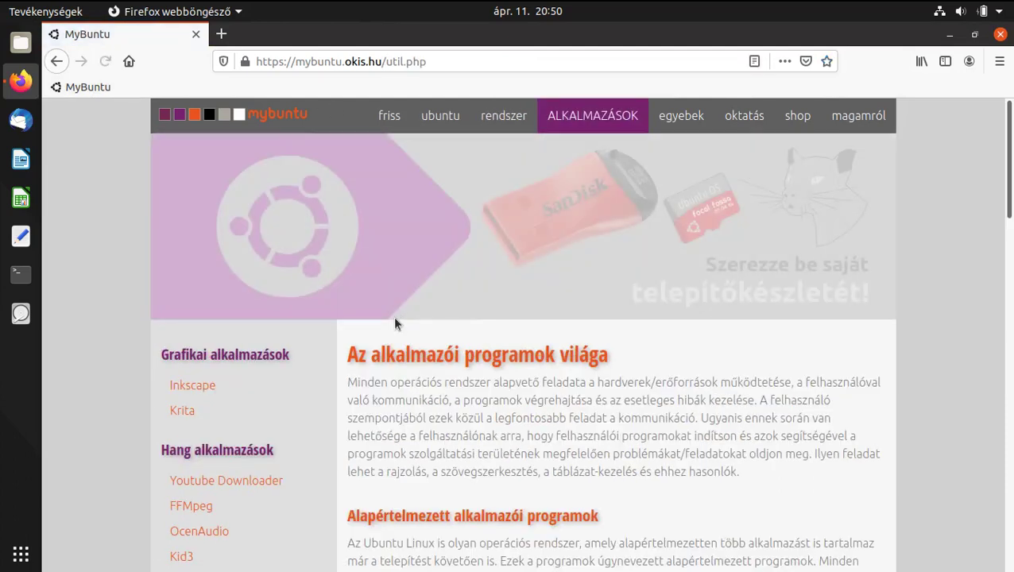
pyautogui.scroll(-7, 314, 321)
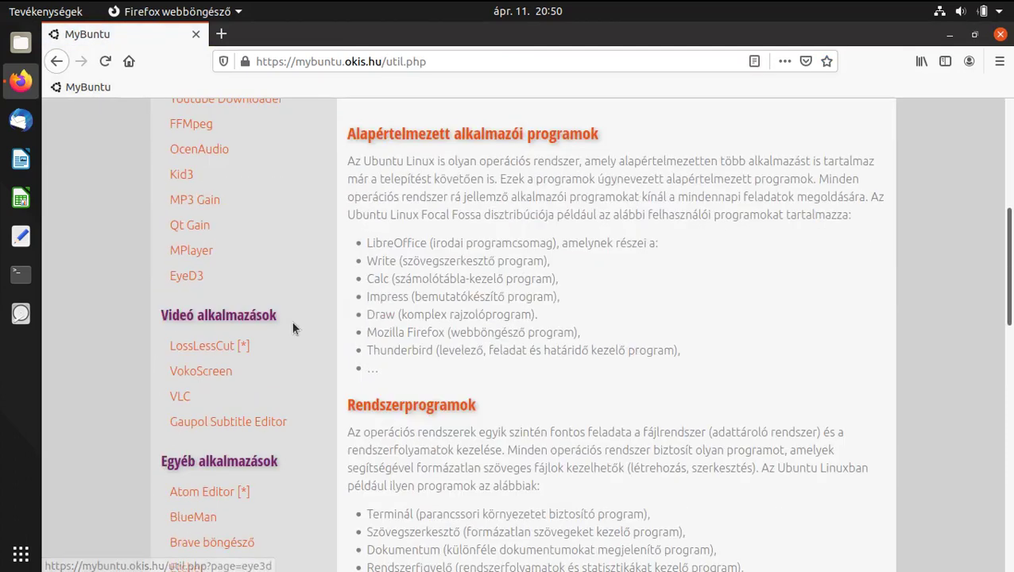
pyautogui.click(210, 492)
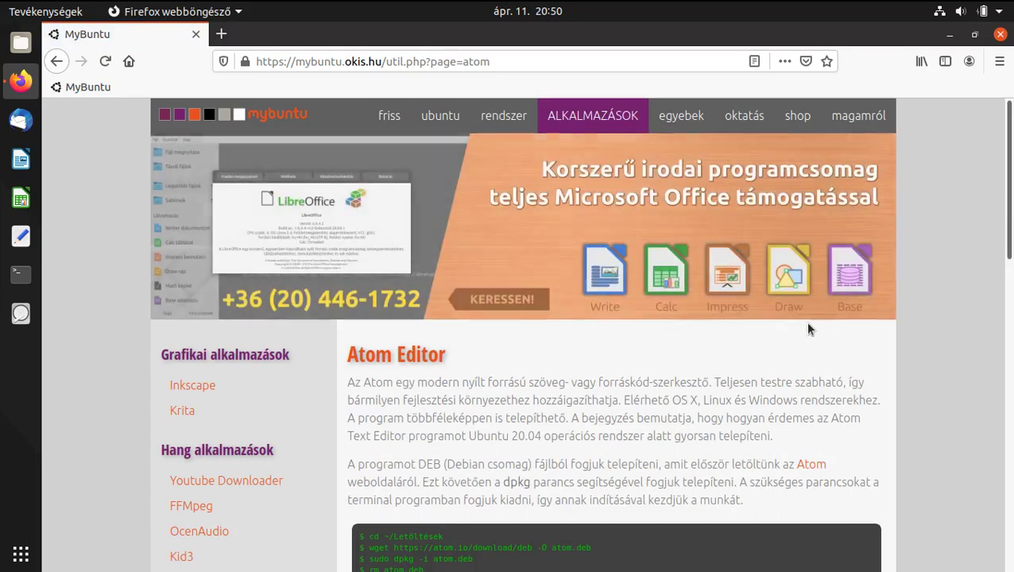
# Play the Atom installation video embedded in the article and close the browser
pyautogui.scroll(-5, 808, 328)
pyautogui.scroll(-3, 808, 328)
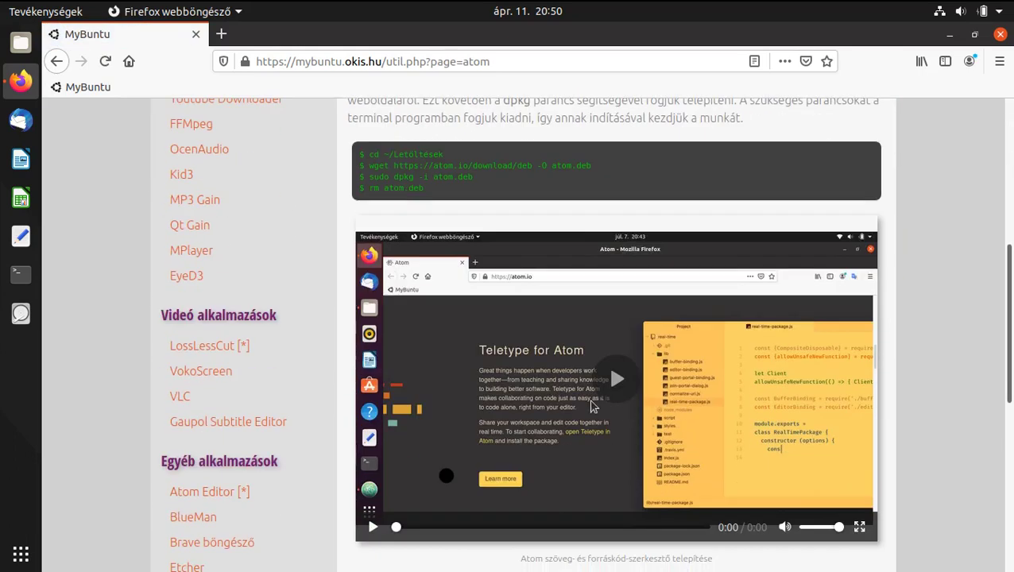
pyautogui.click(607, 384)
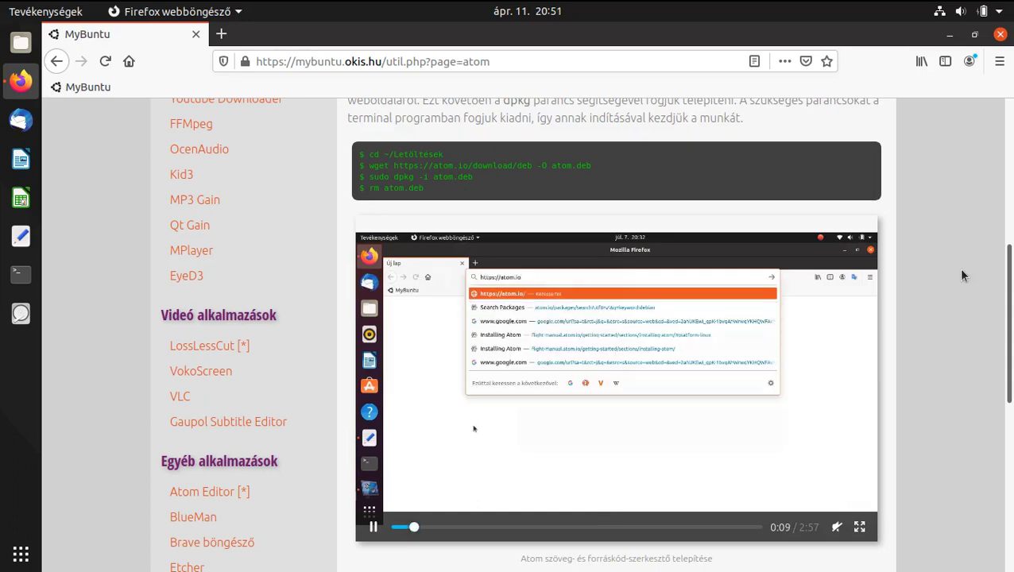
pyautogui.click(999, 35)
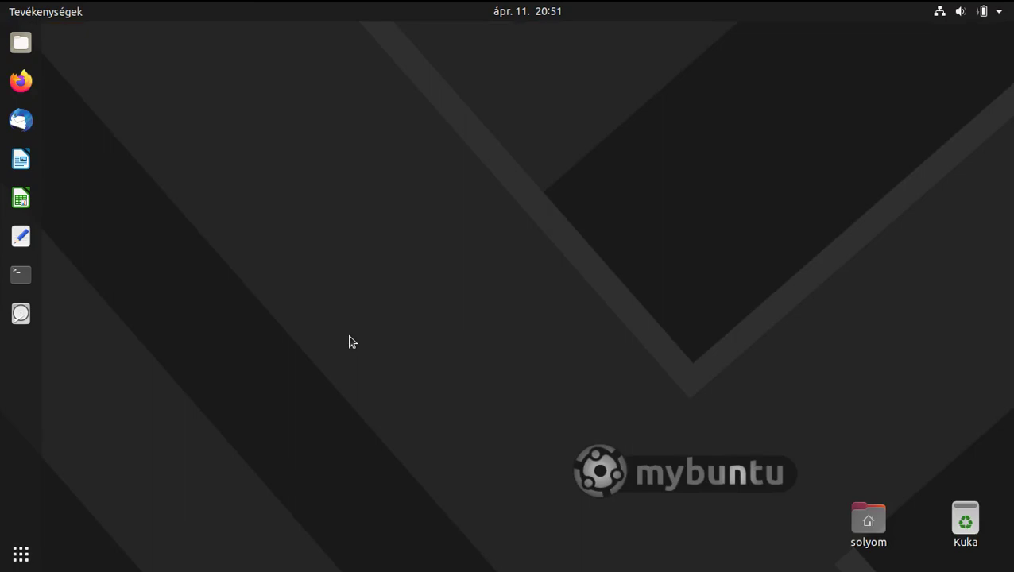
# Try to run "sudo dpkg -i" in a terminal, authenticating with the account password
pyautogui.click(21, 274)
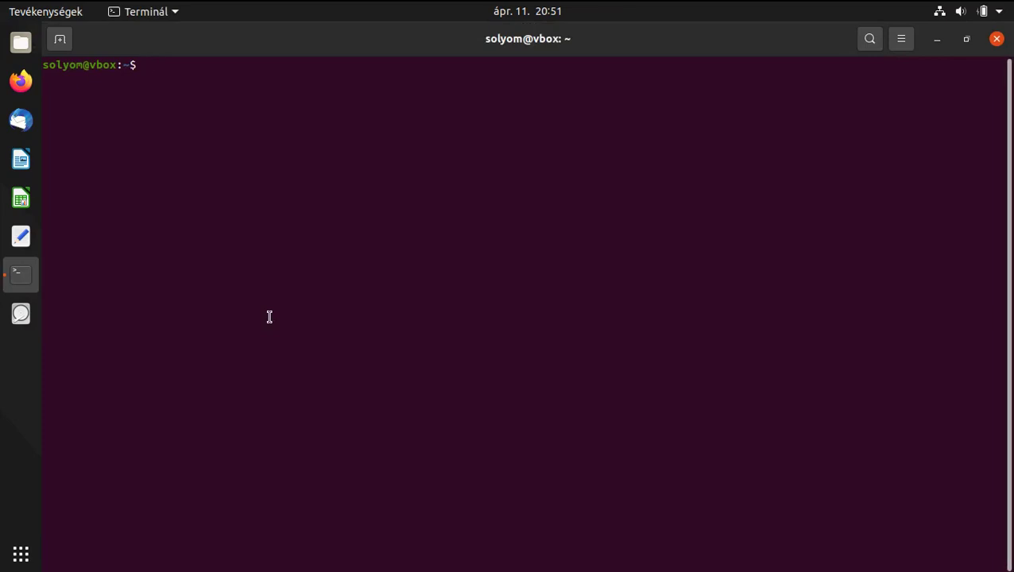
pyautogui.write('sudo dpkg -i')
pyautogui.press('Return')
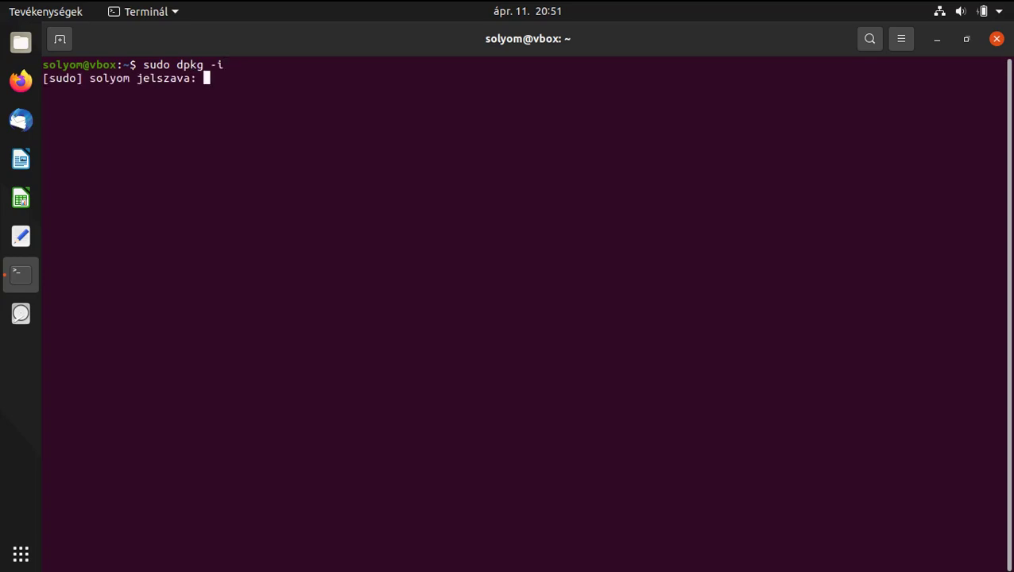
pyautogui.press('Return')
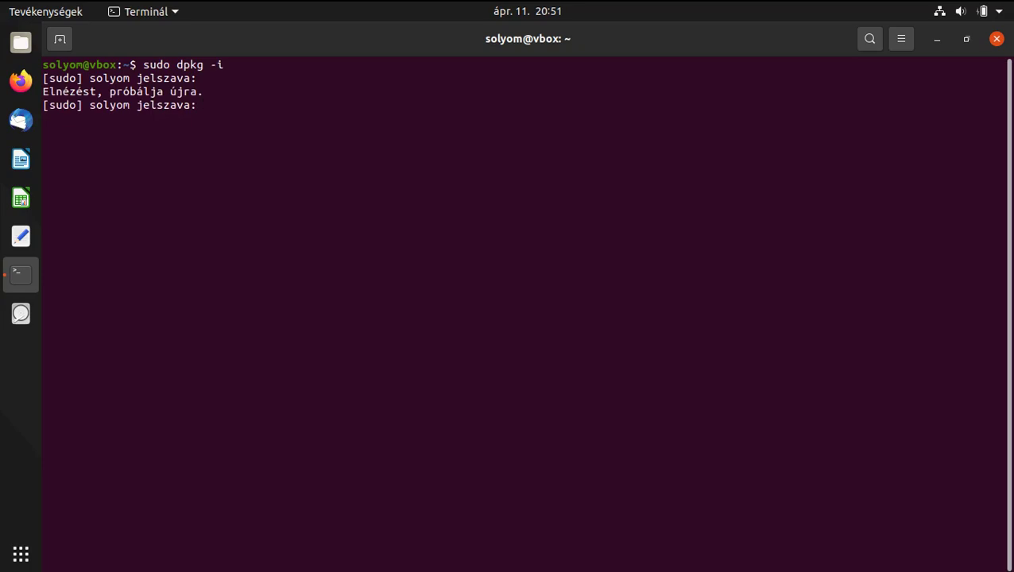
pyautogui.press('Return')
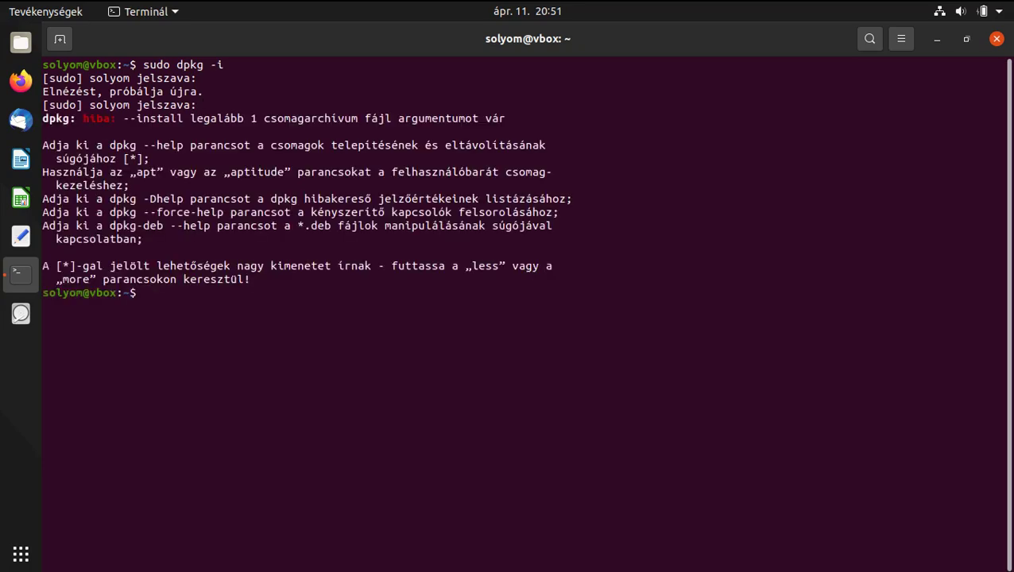
# Filter the installed package list for the H.264 library by running "sudo dpkg -l | grep 264"
pyautogui.press('Up')
pyautogui.press('BackSpace')
pyautogui.write('l | grep ')
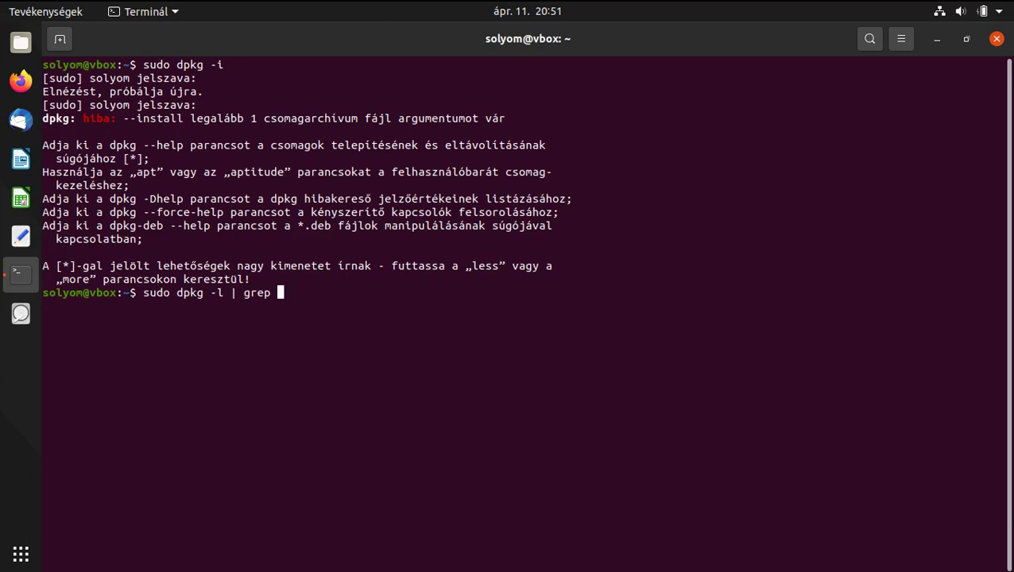
pyautogui.write('264')
pyautogui.press('Return')
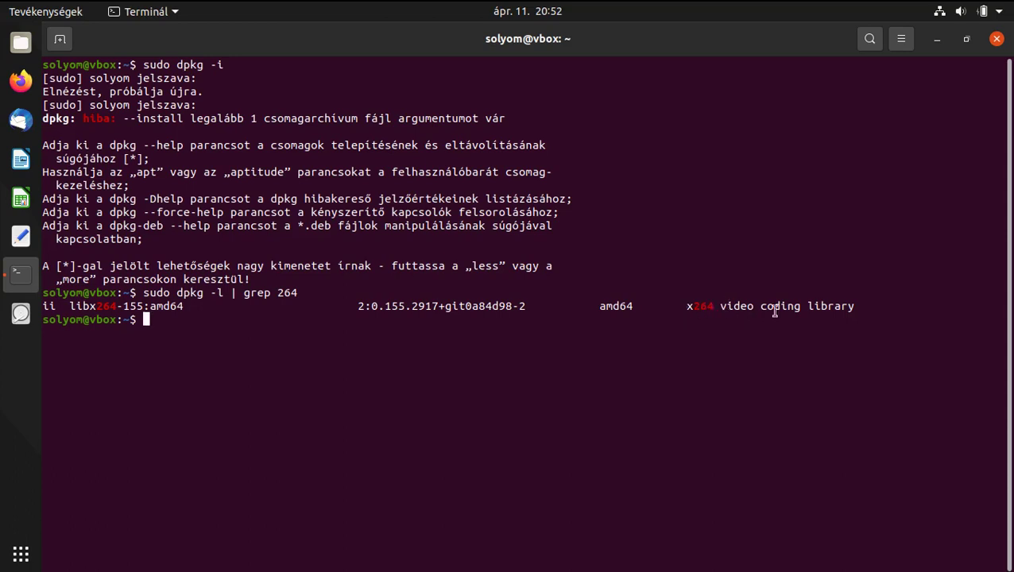
# Highlight the description and version of the x264 package in the terminal output and close the terminal
pyautogui.moveTo(684, 306); pyautogui.dragTo(928, 298)
pyautogui.click(685, 344)
pyautogui.moveTo(357, 308); pyautogui.dragTo(521, 306)
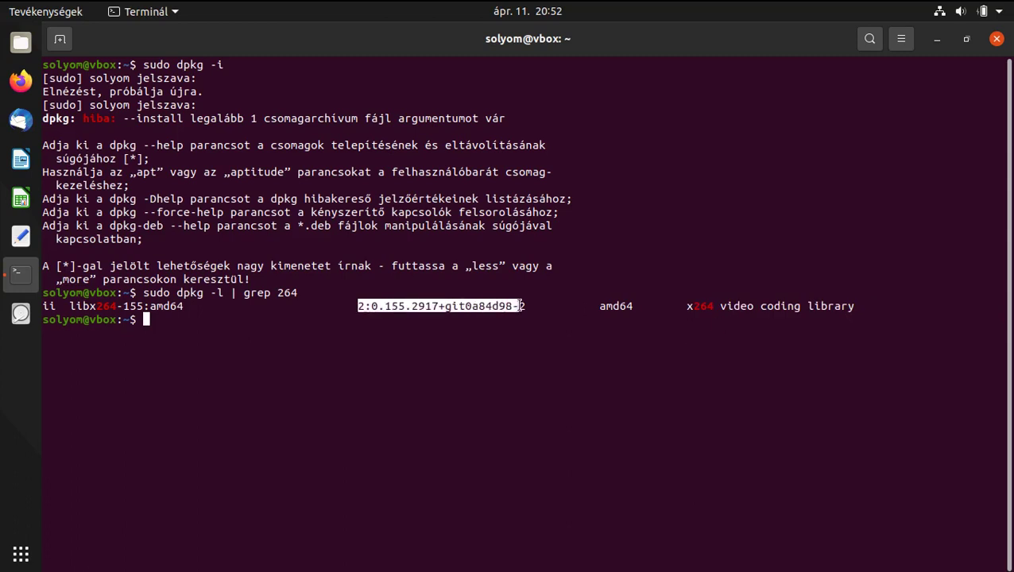
pyautogui.click(332, 391)
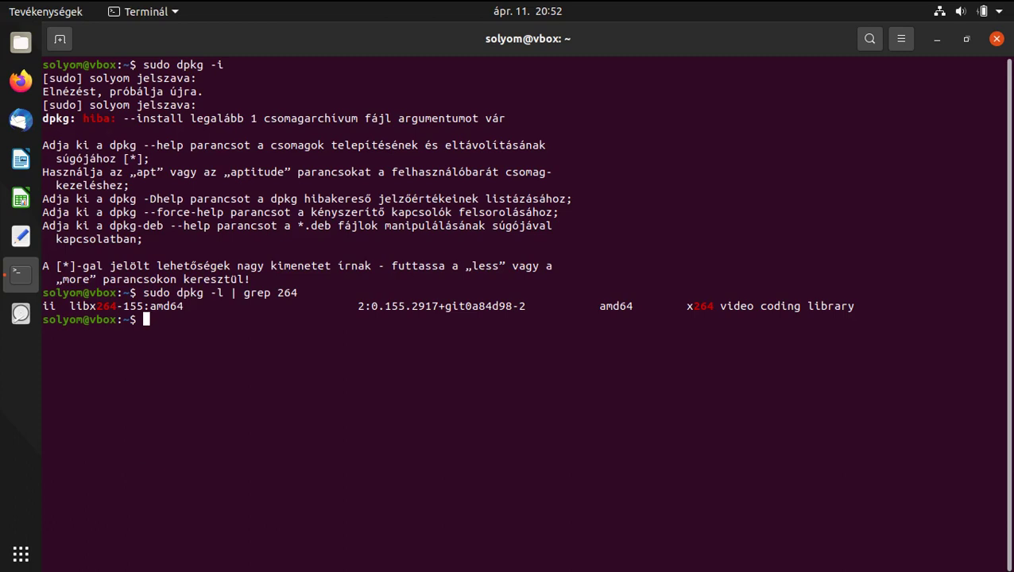
pyautogui.click(997, 40)
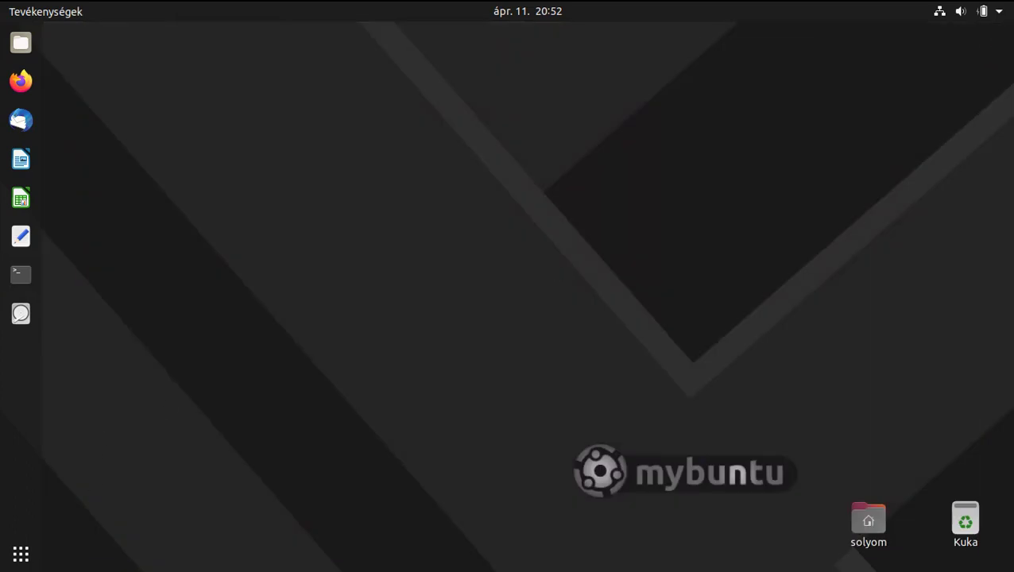
# Try to play the Atom video in the Videók player, cancelling the codec search, and close the player
pyautogui.click(20, 553)
pyautogui.scroll(-1, 875, 362)
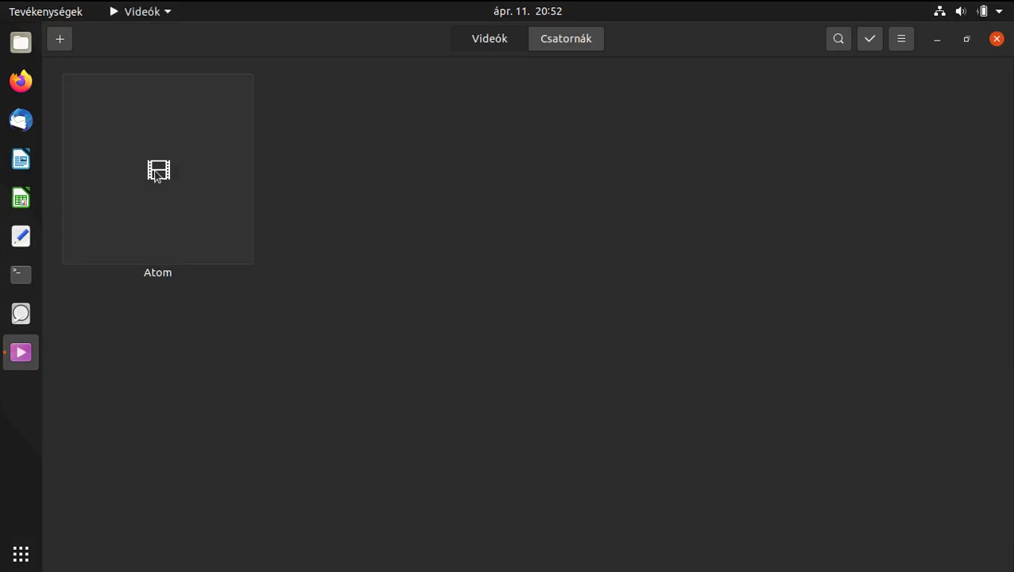
pyautogui.click(157, 174)
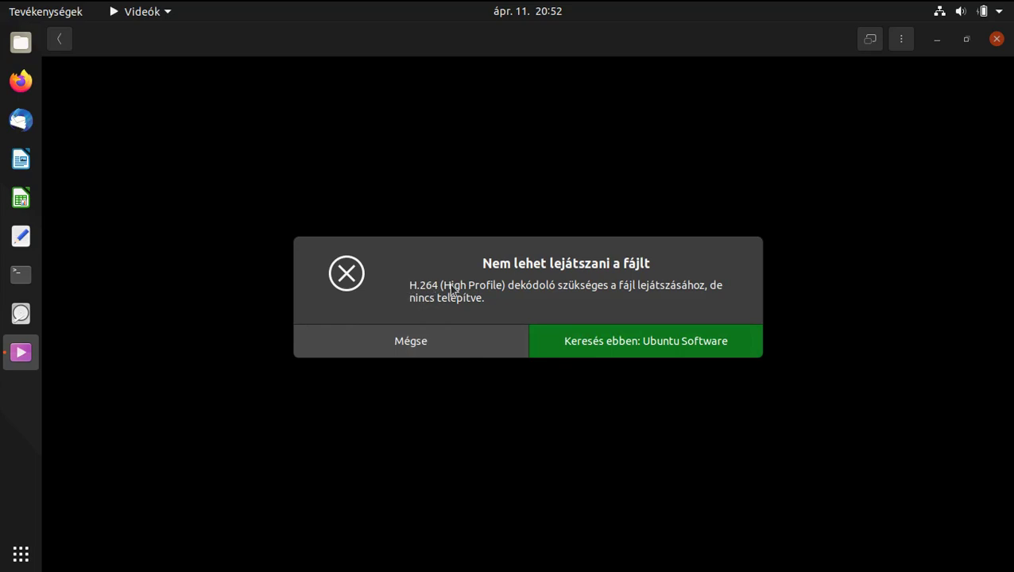
pyautogui.click(438, 349)
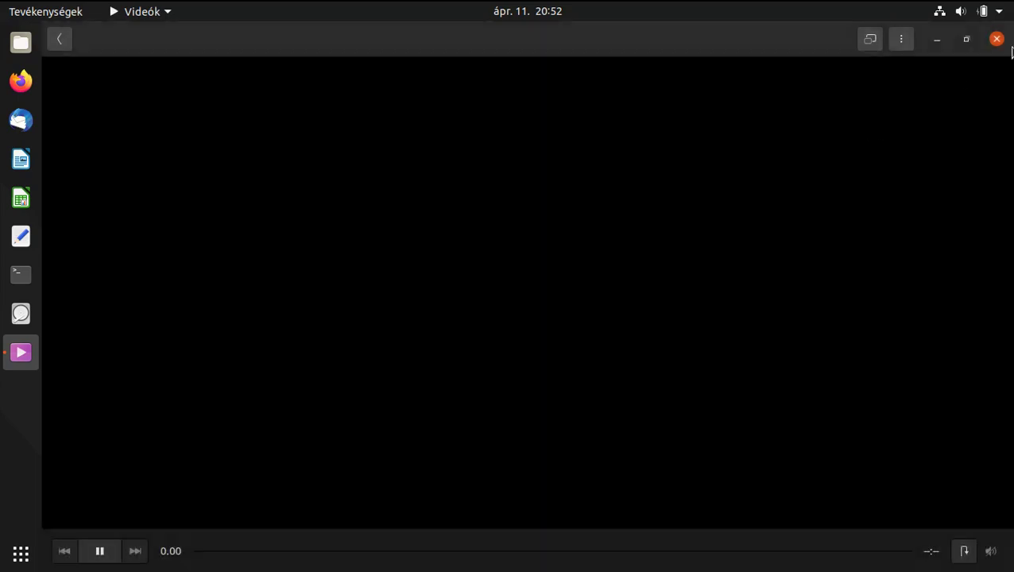
pyautogui.click(997, 39)
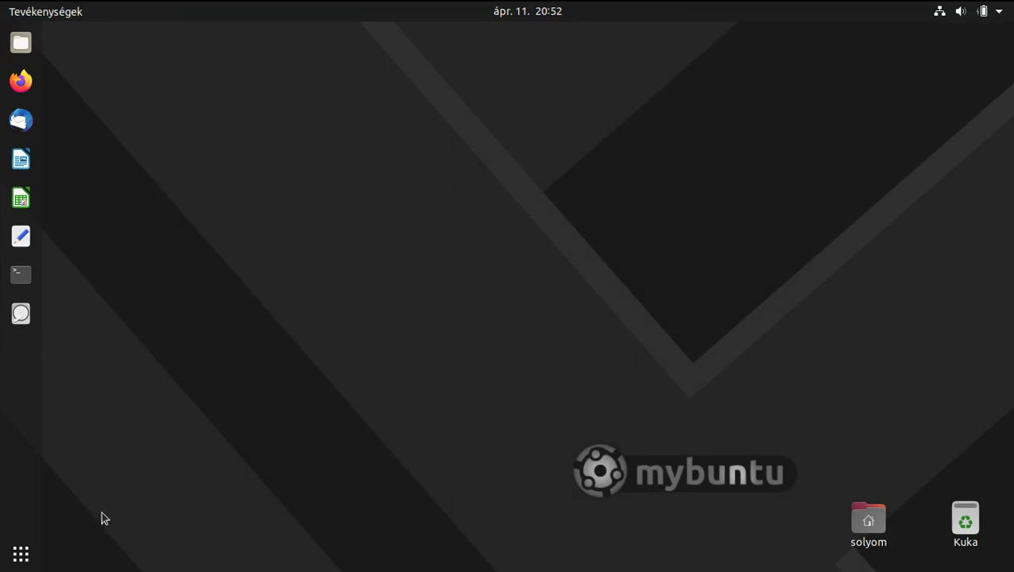
# Reopen the Videók player from the full application list and close it
pyautogui.click(21, 553)
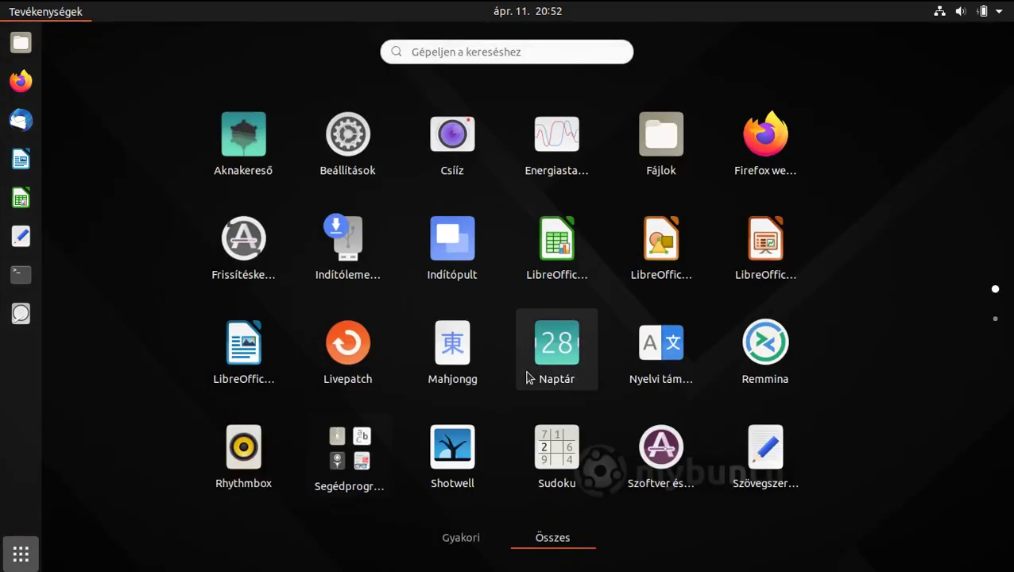
pyautogui.scroll(-1, 615, 389)
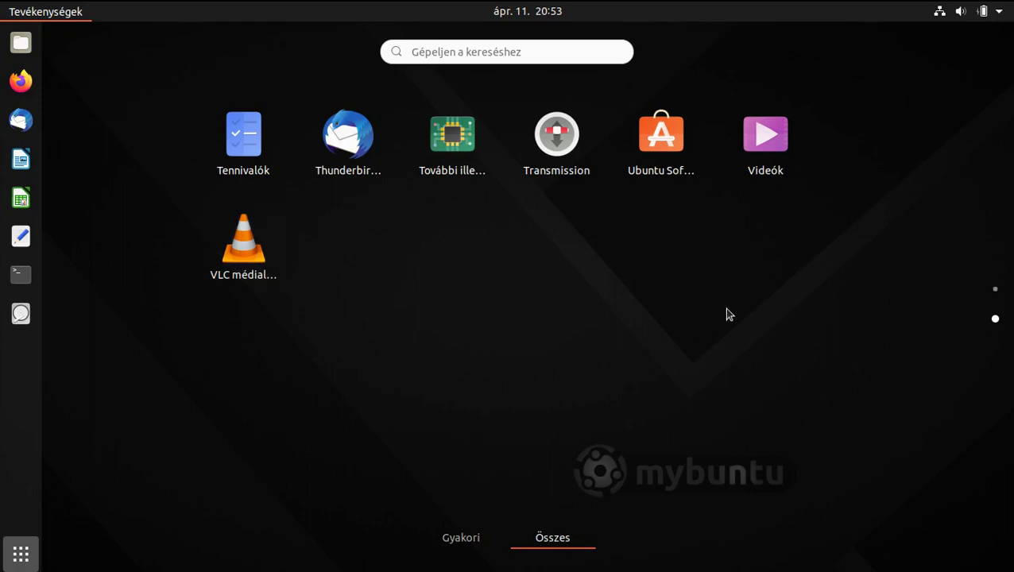
pyautogui.click(764, 135)
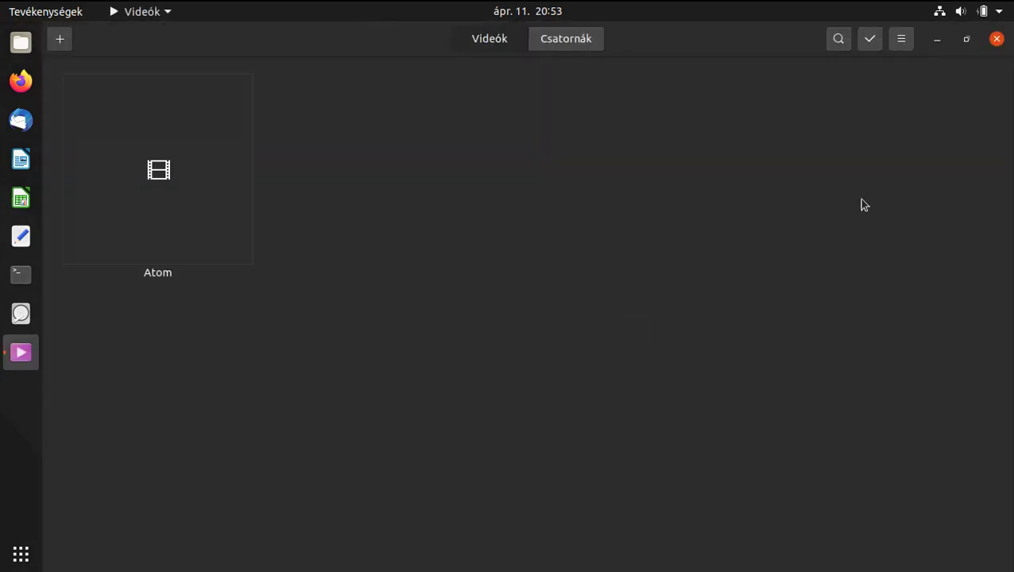
pyautogui.click(996, 38)
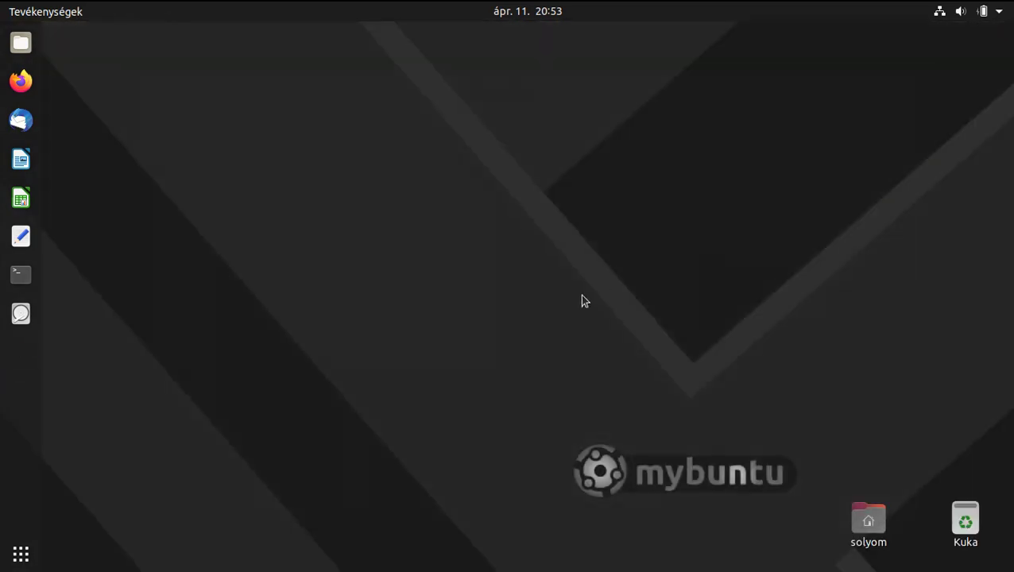
# Open Ubuntu Software from the application list and show its installed applications
pyautogui.click(21, 554)
pyautogui.scroll(-1, 405, 381)
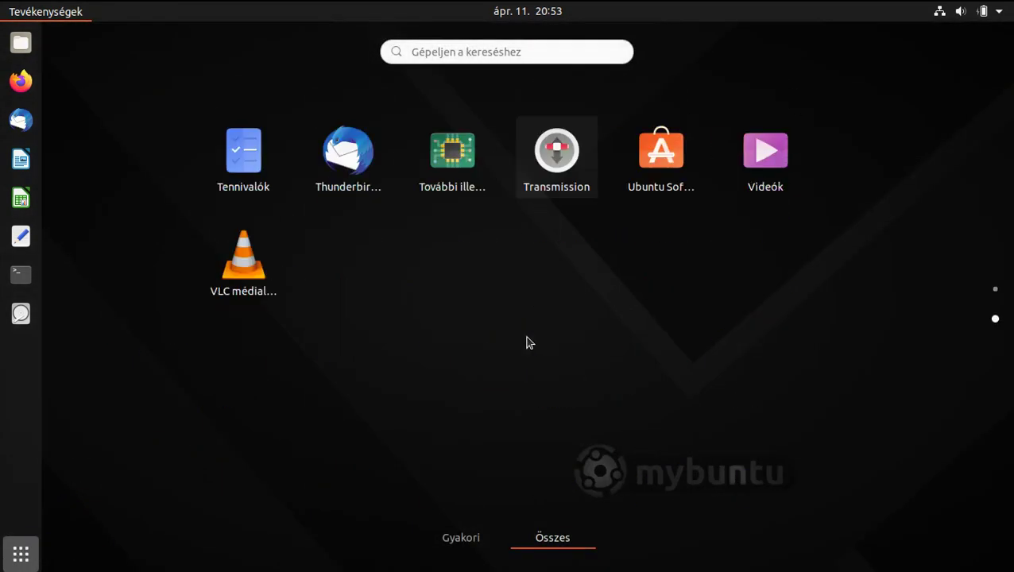
pyautogui.click(645, 183)
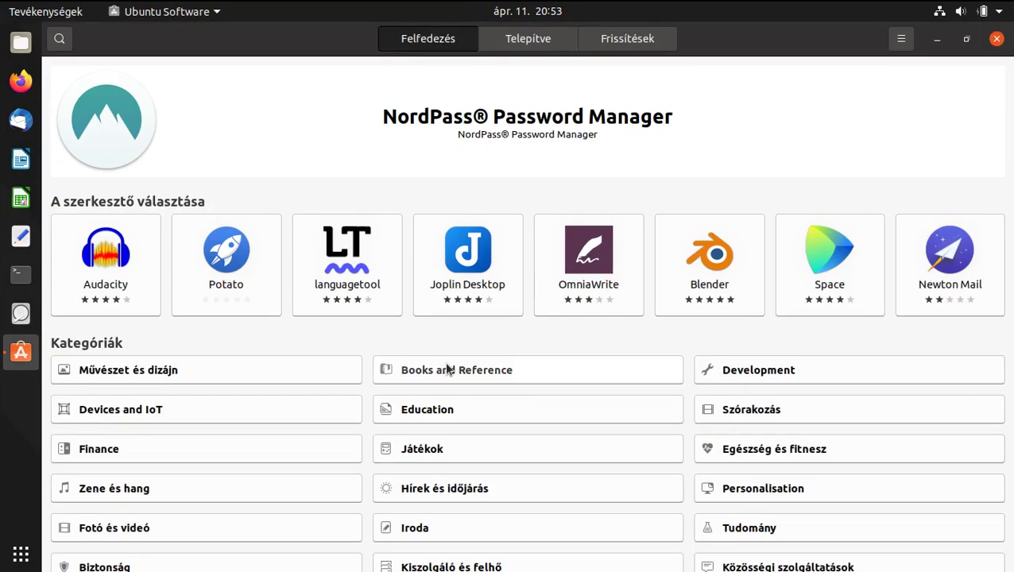
pyautogui.click(541, 40)
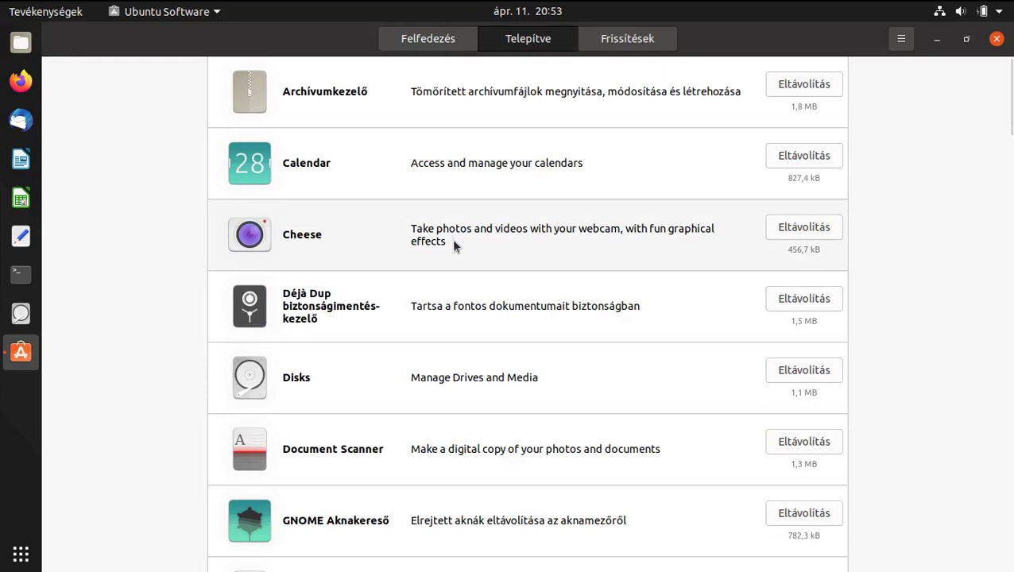
# Uninstall the Videos player, confirming the removal and authenticating with the account password
pyautogui.scroll(-3, 455, 251)
pyautogui.scroll(-15, 454, 253)
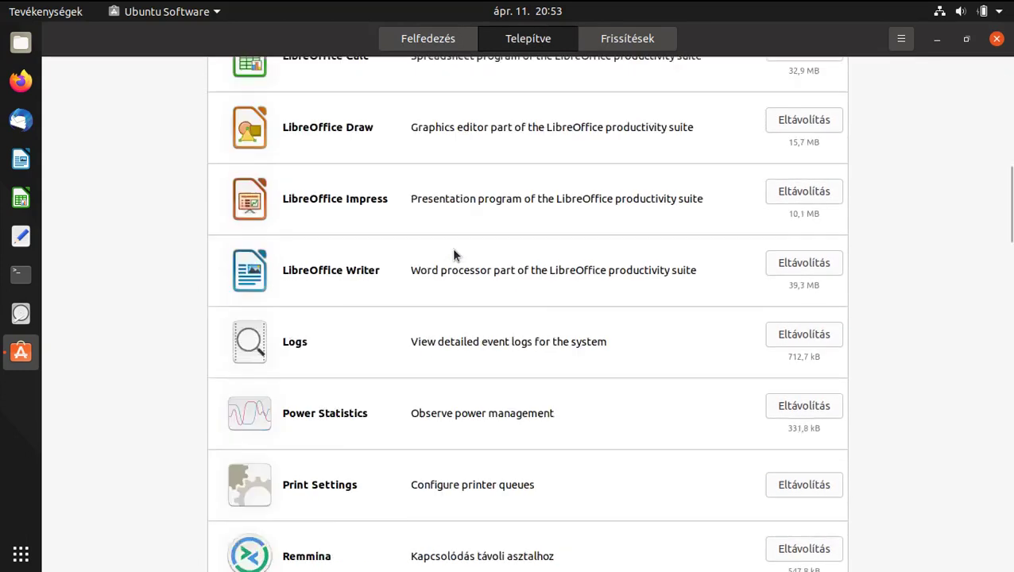
pyautogui.scroll(-4, 454, 258)
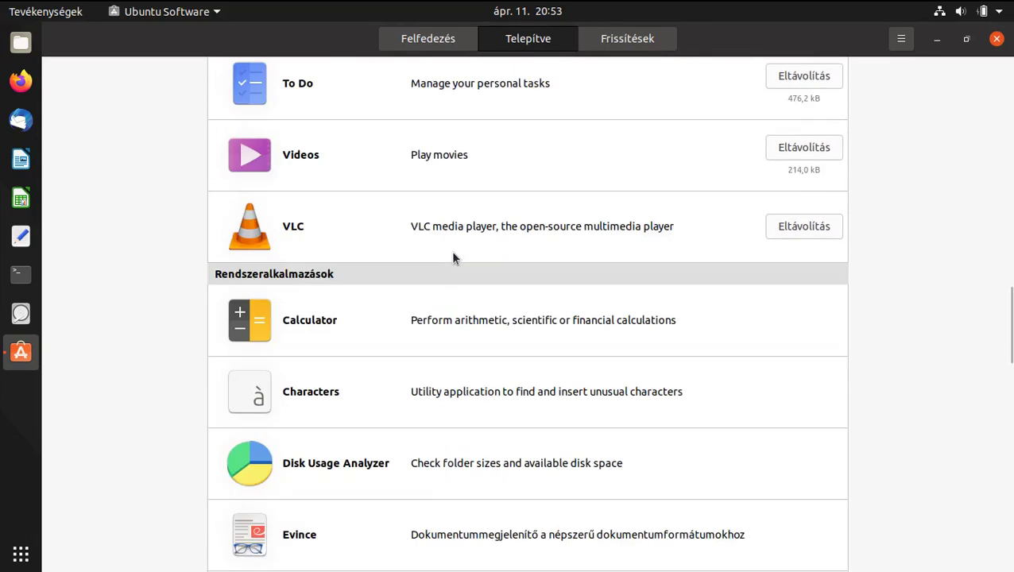
pyautogui.scroll(3, 454, 257)
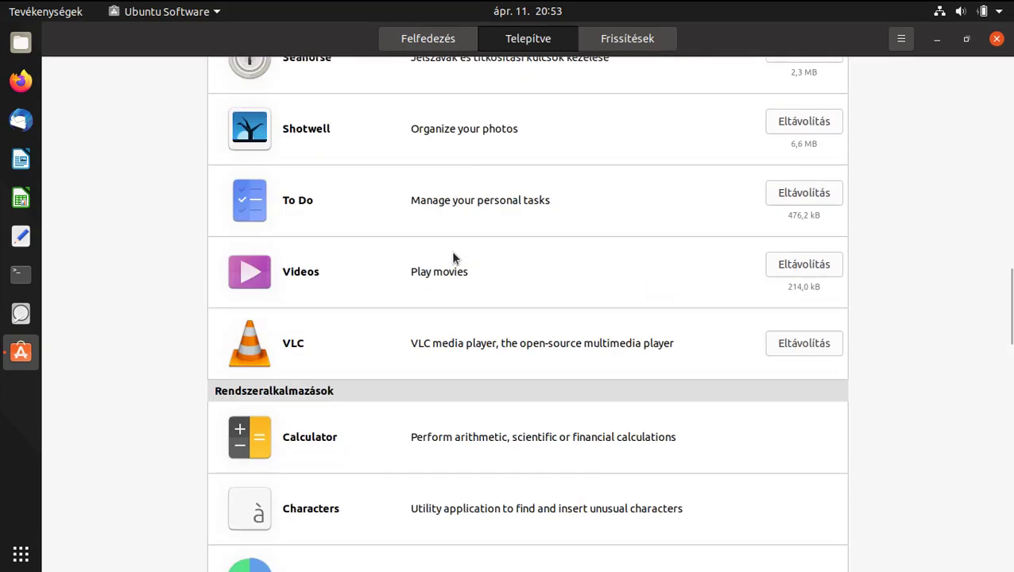
pyautogui.click(801, 266)
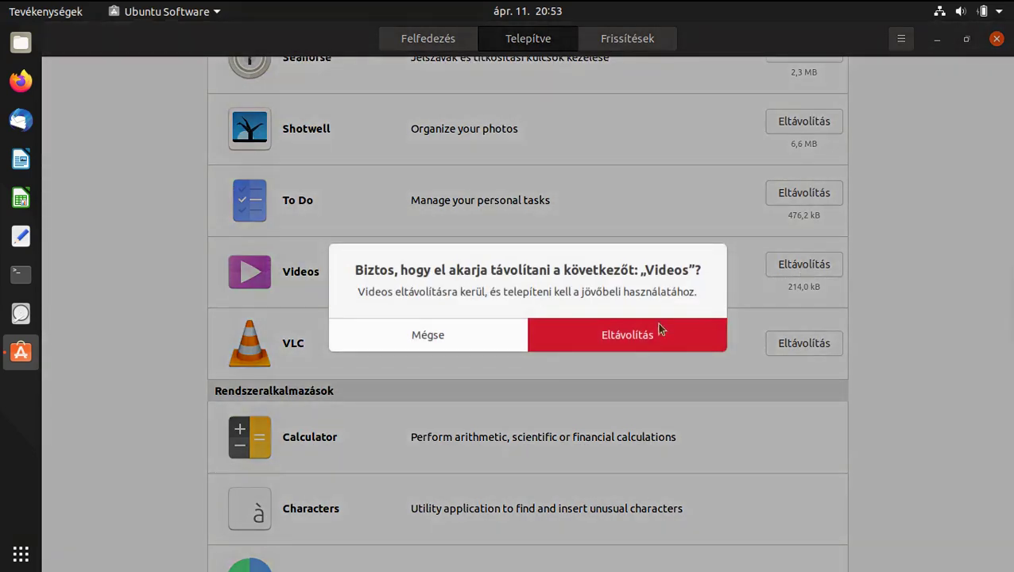
pyautogui.click(628, 335)
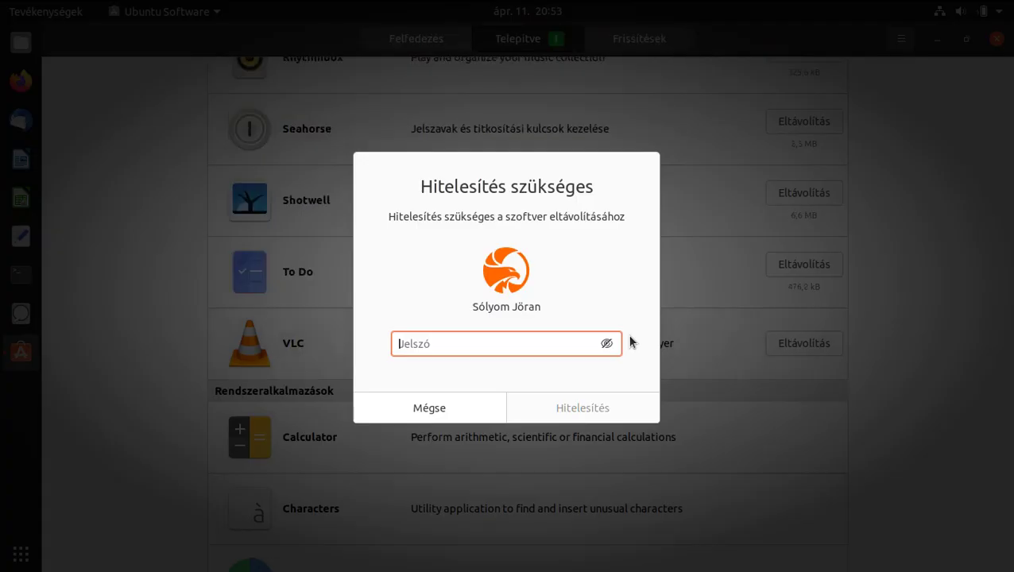
pyautogui.write('***')
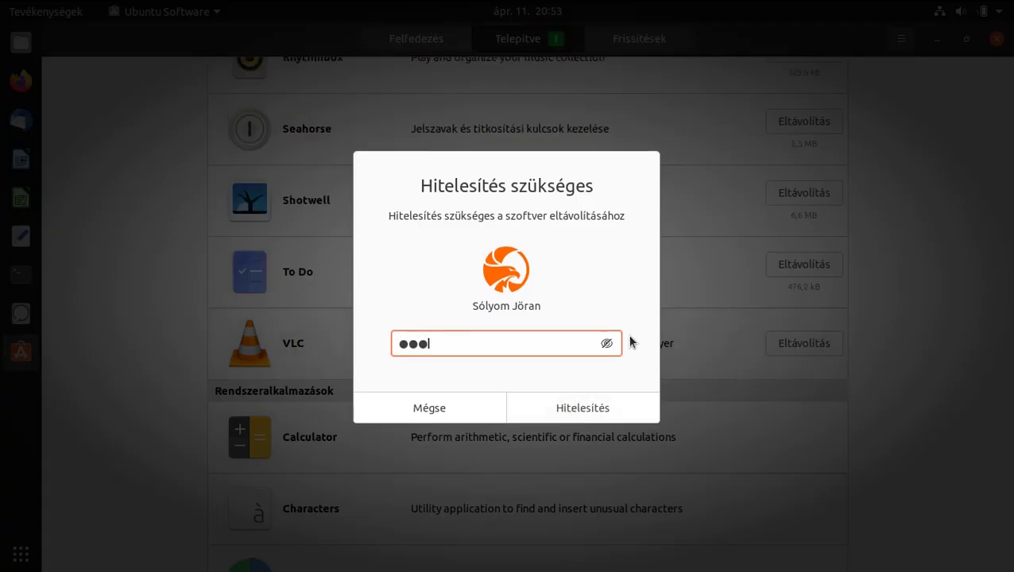
pyautogui.press('Return')
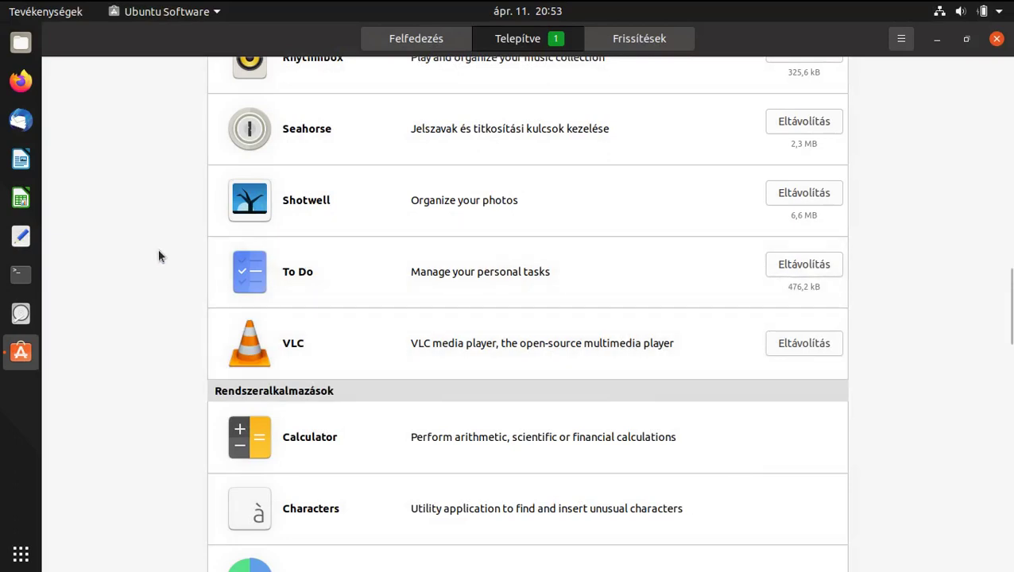
# Uninstall Rhythmbox, authenticating the removal with the account password, and close Ubuntu Software
pyautogui.scroll(15, 361, 303)
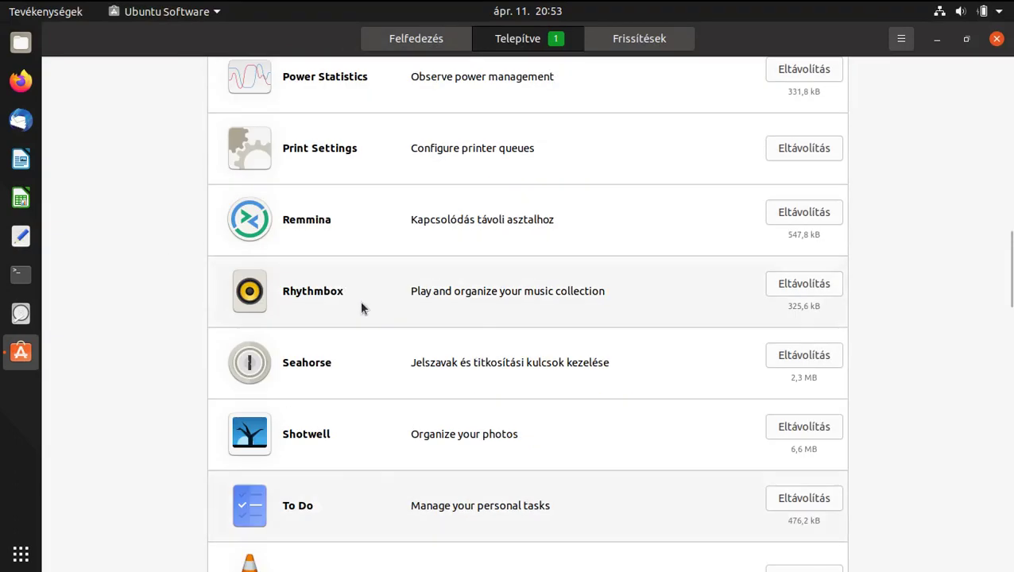
pyautogui.scroll(8, 362, 309)
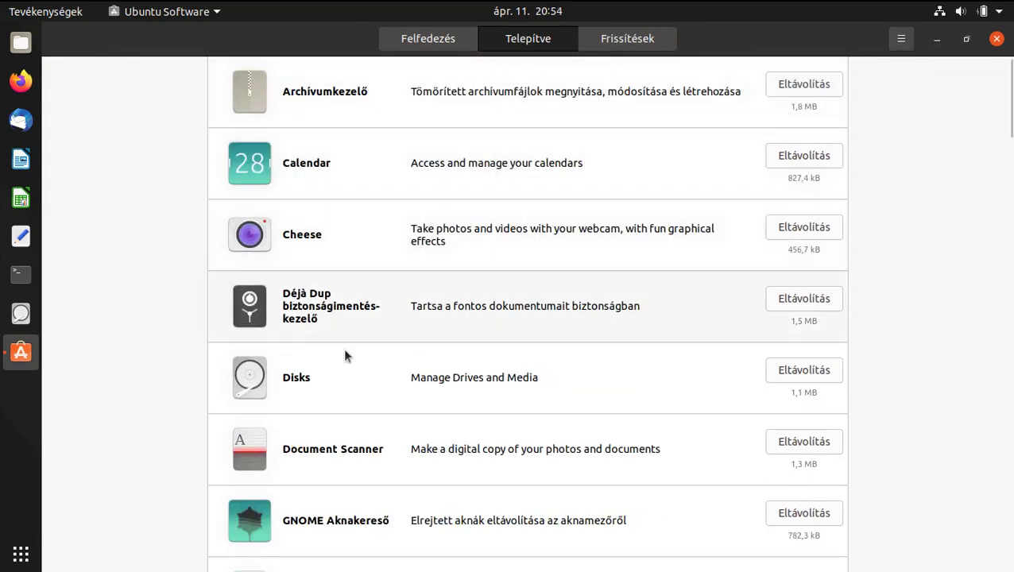
pyautogui.scroll(-10, 375, 290)
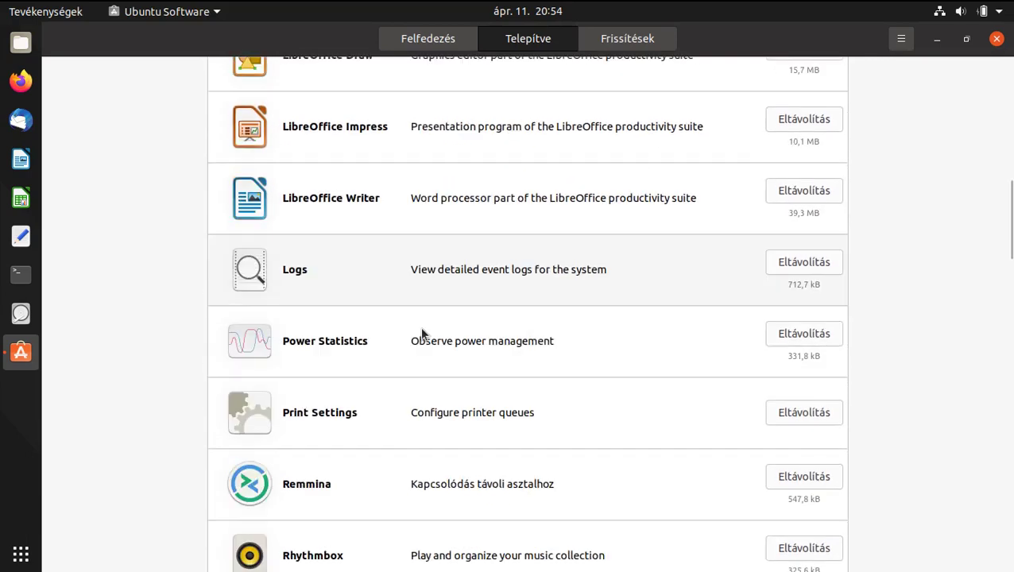
pyautogui.scroll(-1, 422, 333)
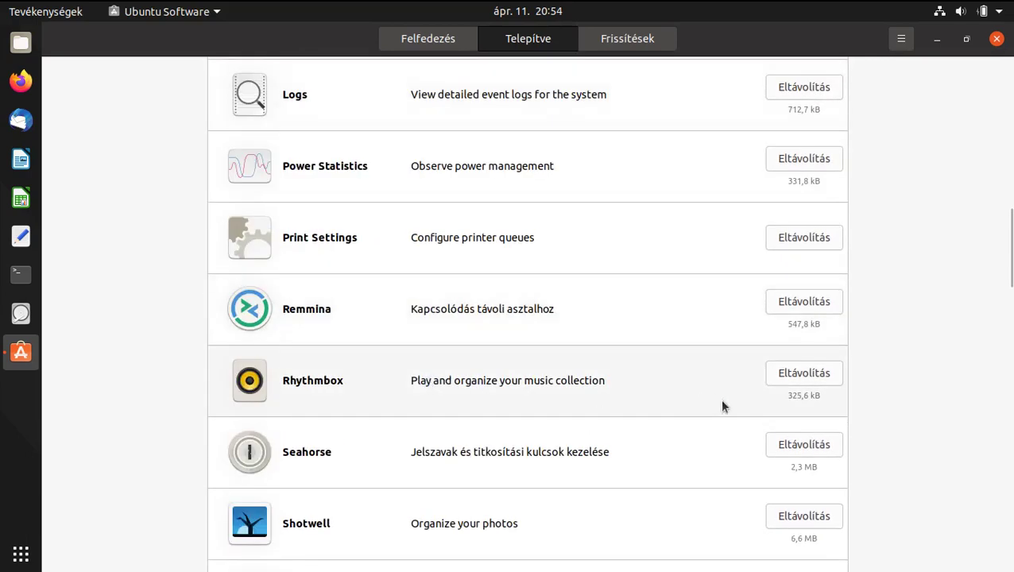
pyautogui.click(809, 378)
pyautogui.click(594, 357)
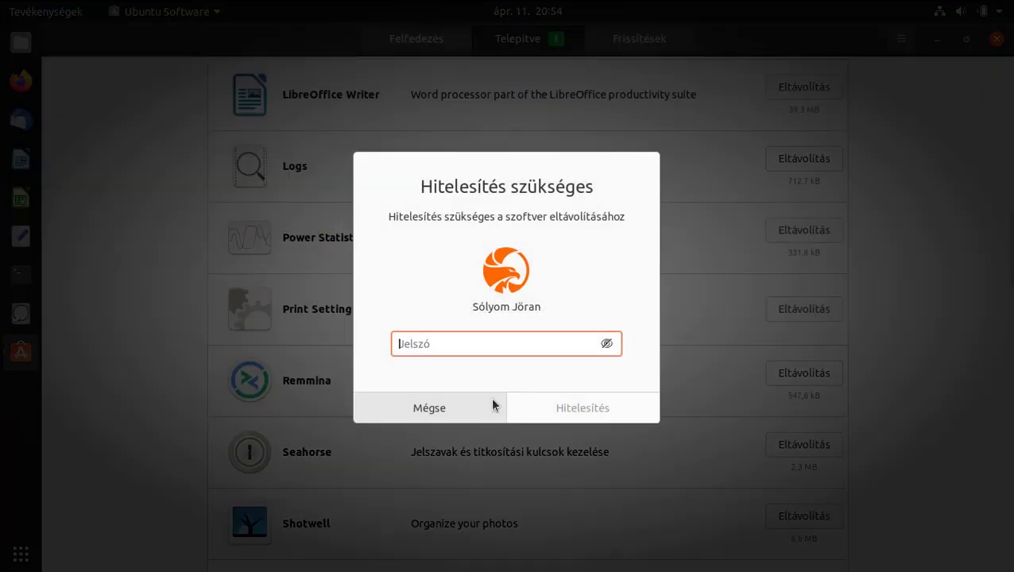
pyautogui.write('***')
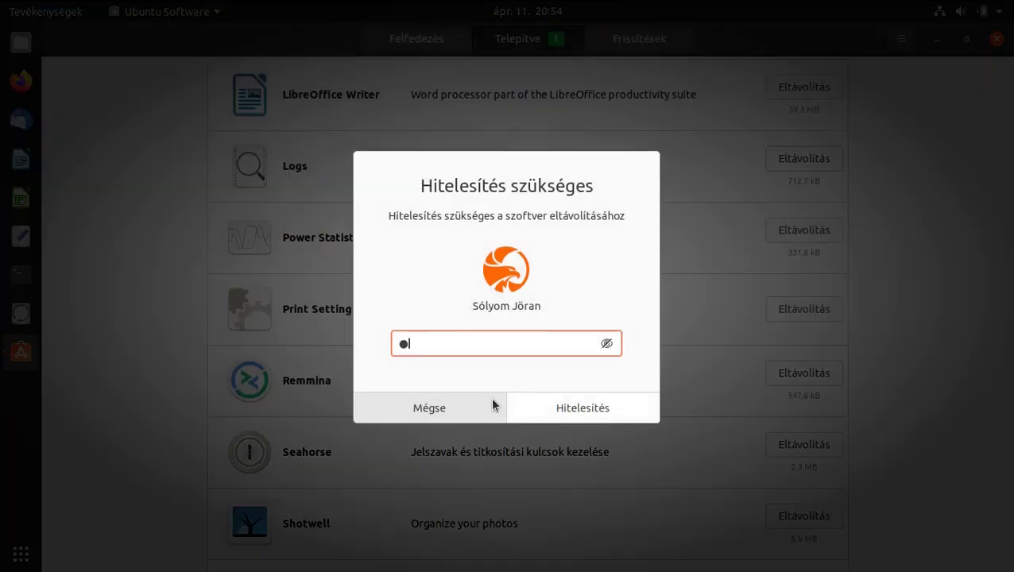
pyautogui.press('Return')
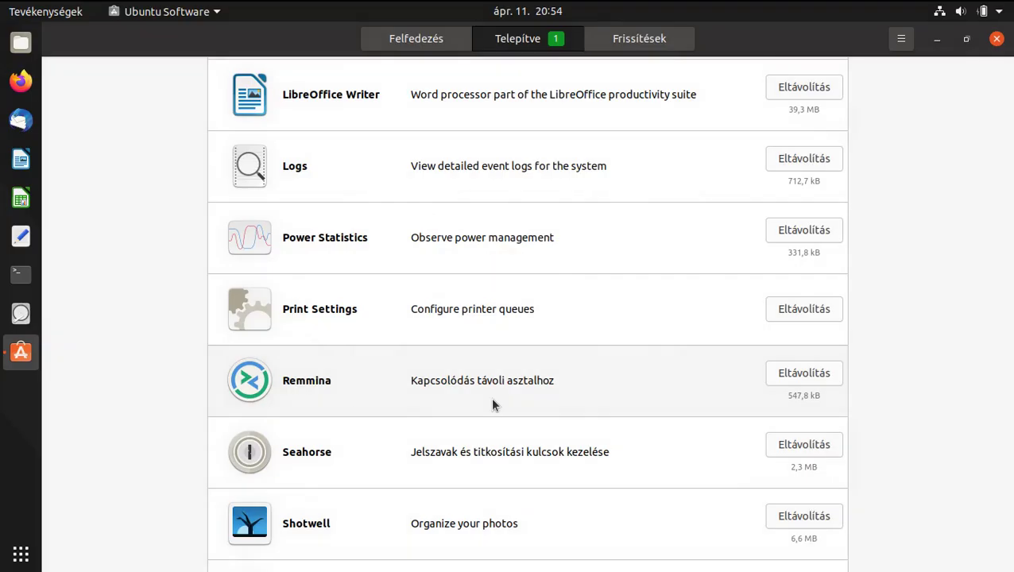
pyautogui.scroll(12, 492, 378)
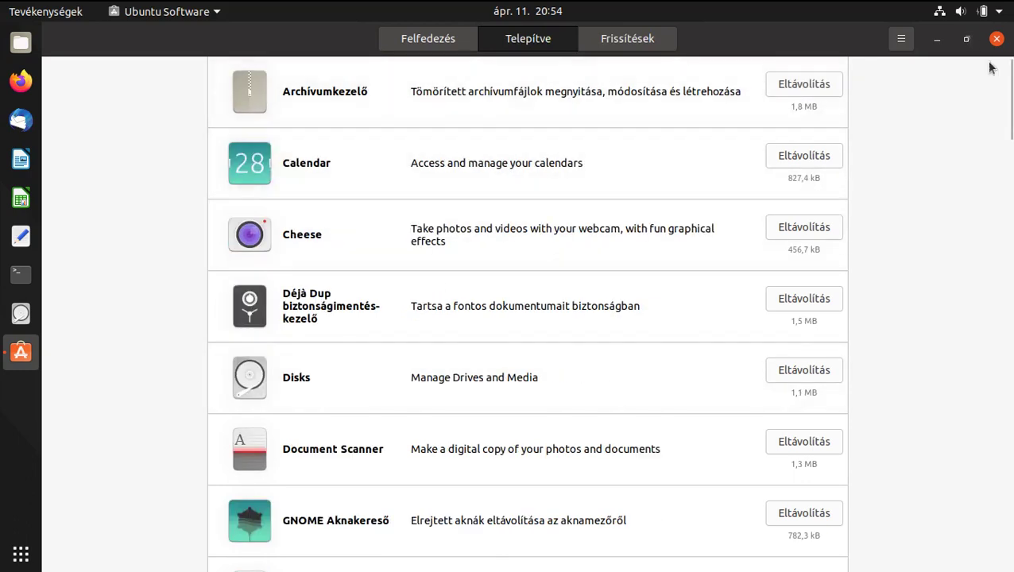
pyautogui.click(996, 39)
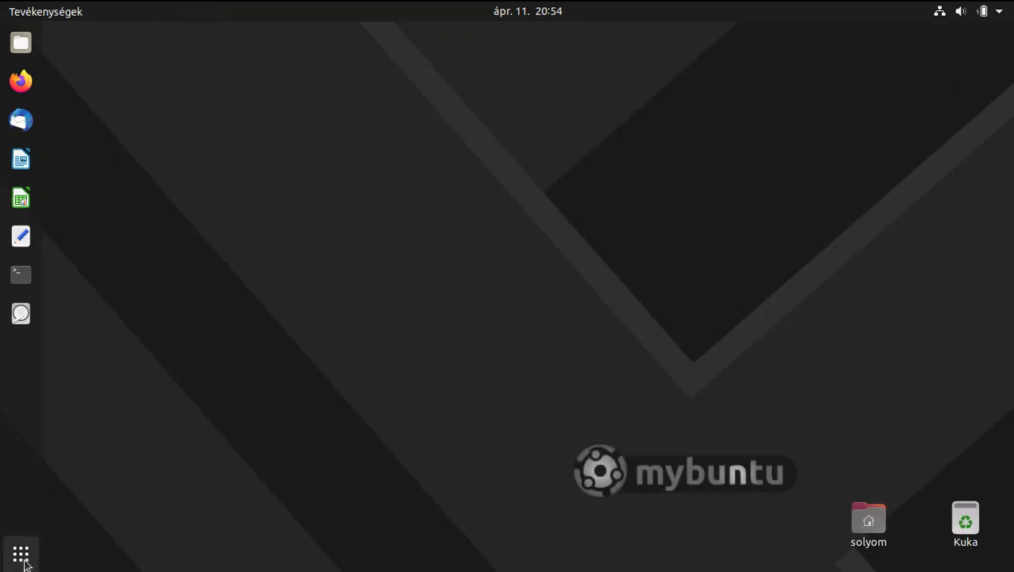
# Launch VLC médialejátszó from the second page of the full application list
pyautogui.press('super+a')
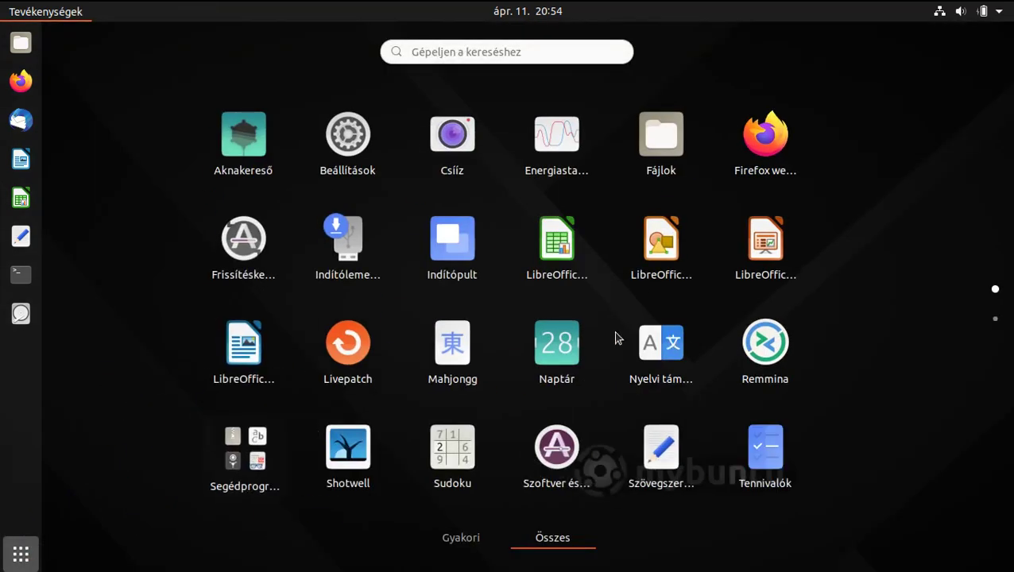
pyautogui.scroll(-1, 414, 365)
pyautogui.scroll(1, 602, 317)
pyautogui.scroll(-1, 529, 314)
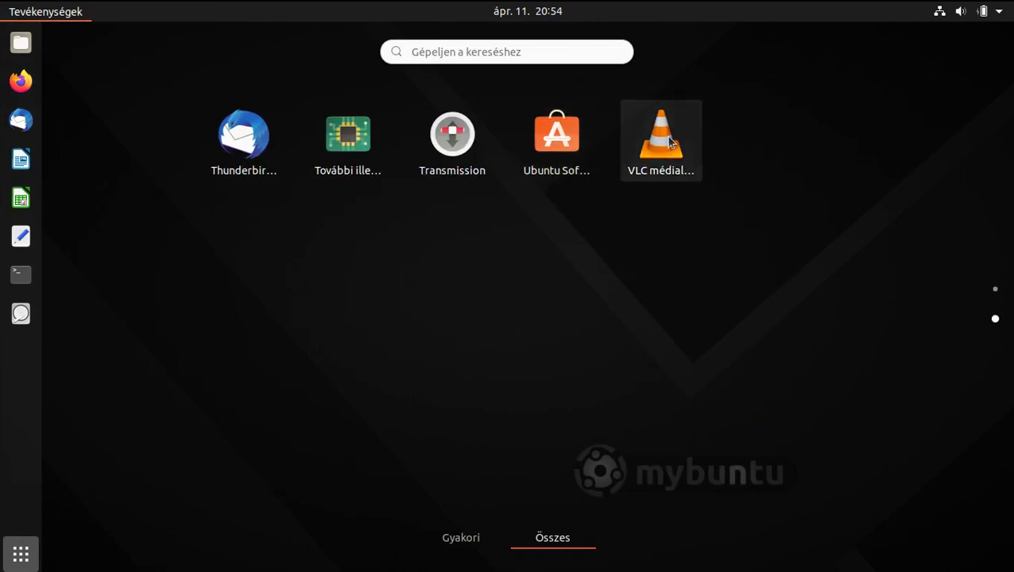
pyautogui.click(642, 255)
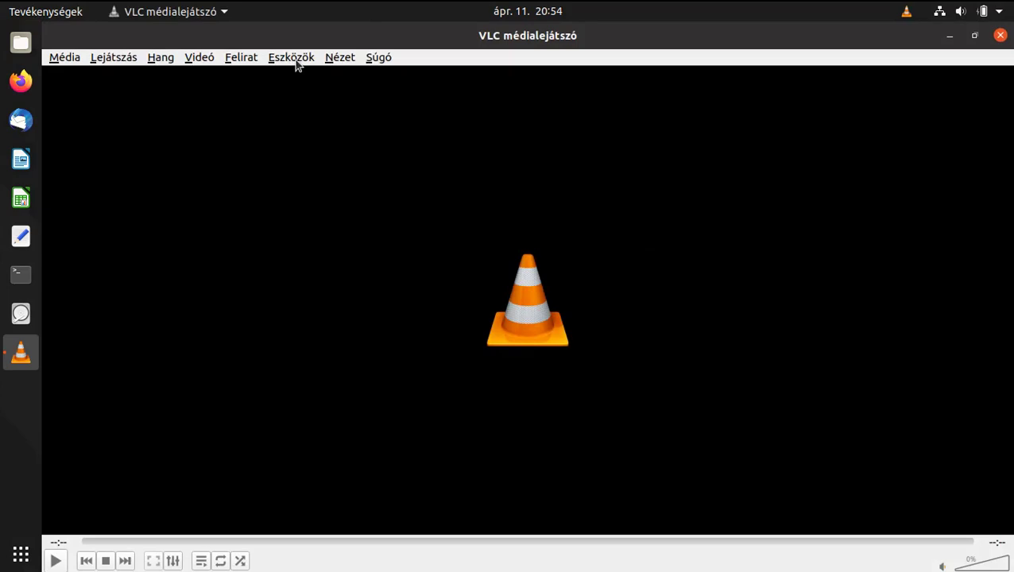
# Show the VLC playlist view and enlarge its source list in both width and height
pyautogui.click(336, 61)
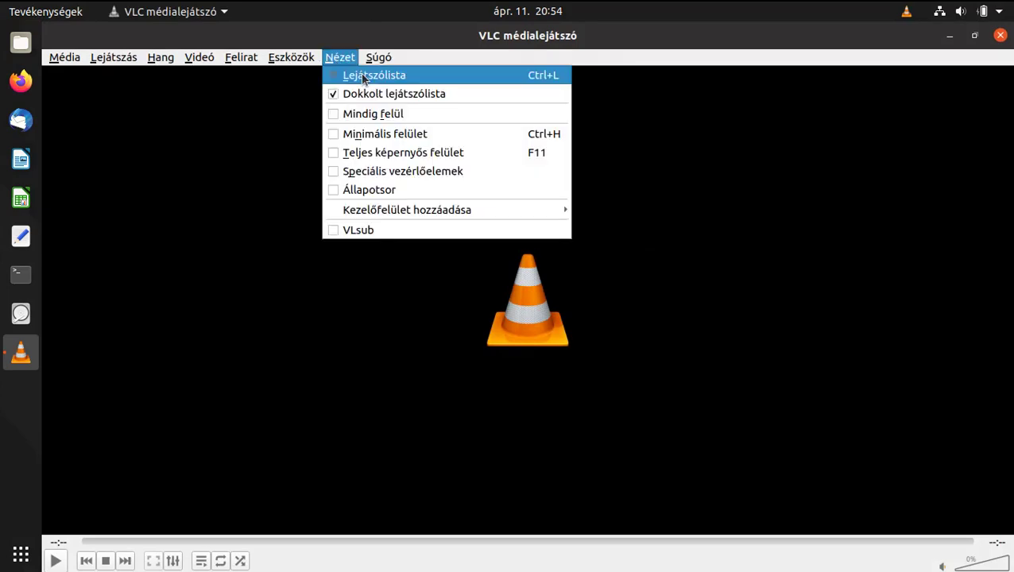
pyautogui.click(363, 78)
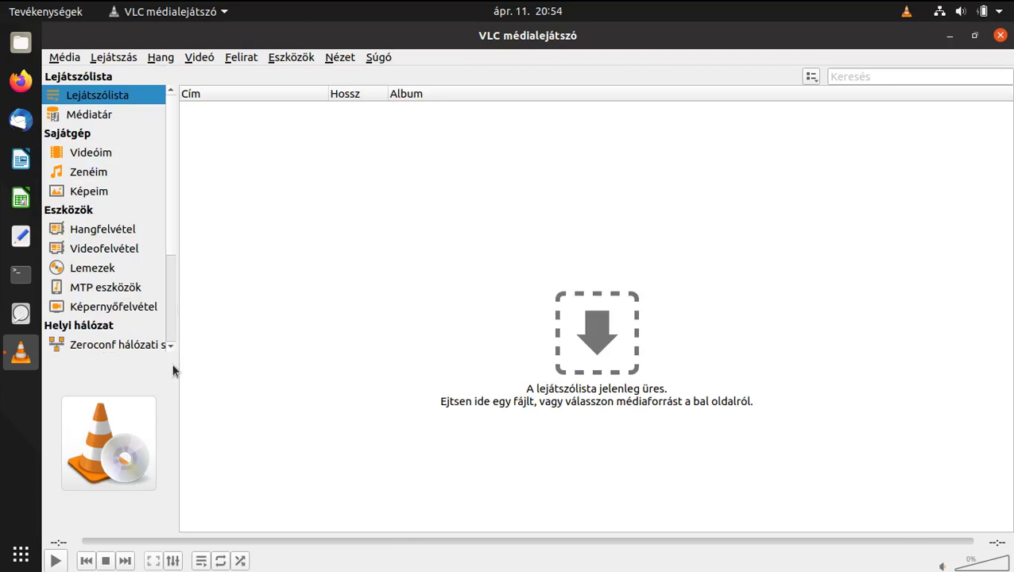
pyautogui.moveTo(178, 363); pyautogui.dragTo(256, 362)
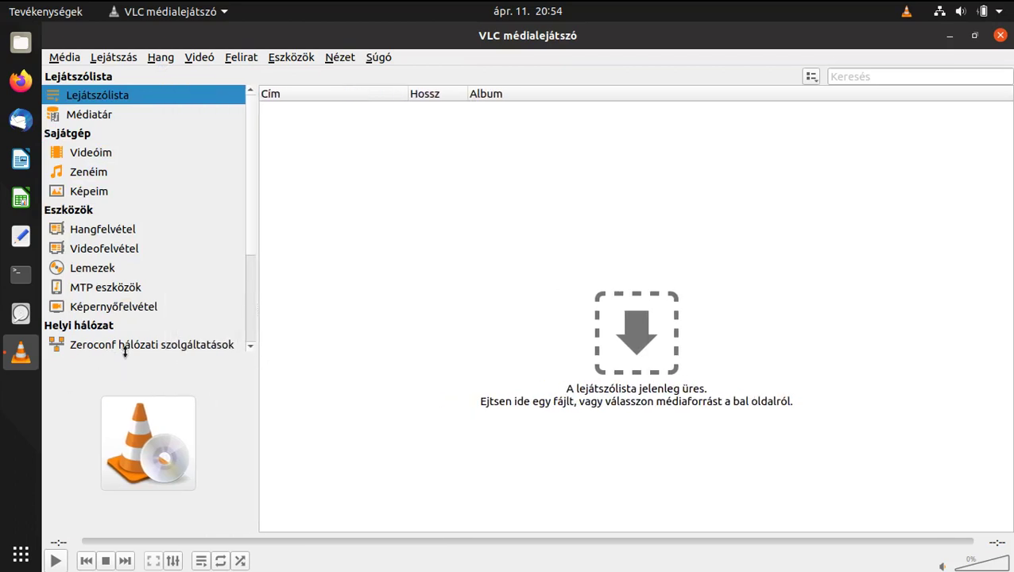
pyautogui.moveTo(125, 351); pyautogui.dragTo(126, 449)
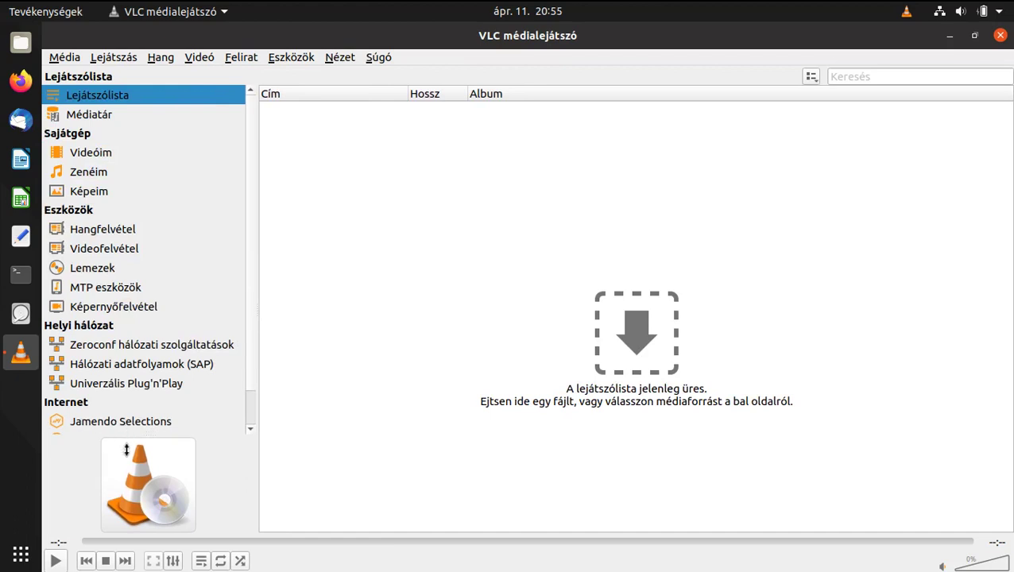
# Look through the Médiatár, Videóim, Zenéim and Képeim collections in the source list
pyautogui.click(91, 120)
pyautogui.click(90, 154)
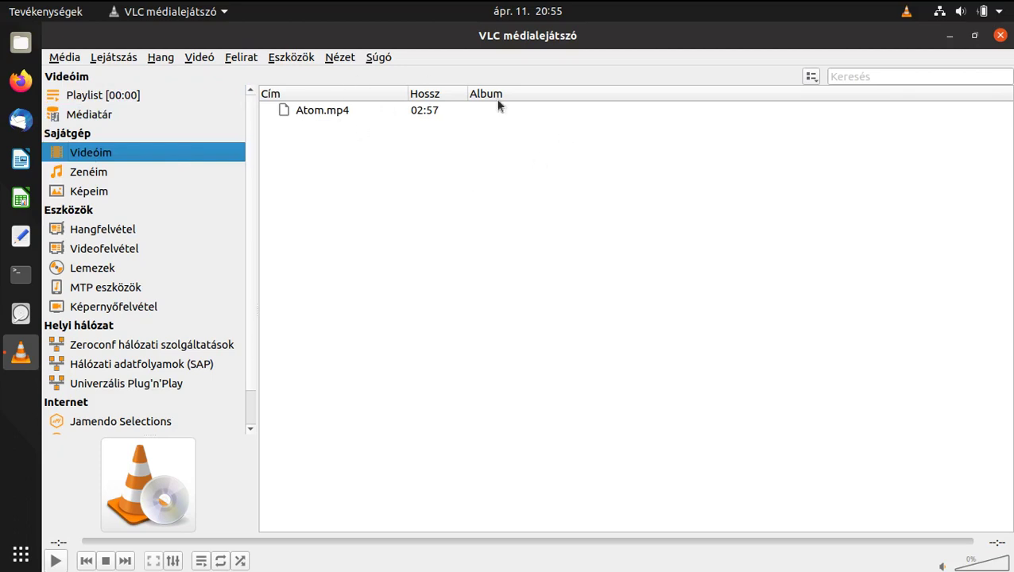
pyautogui.click(288, 115)
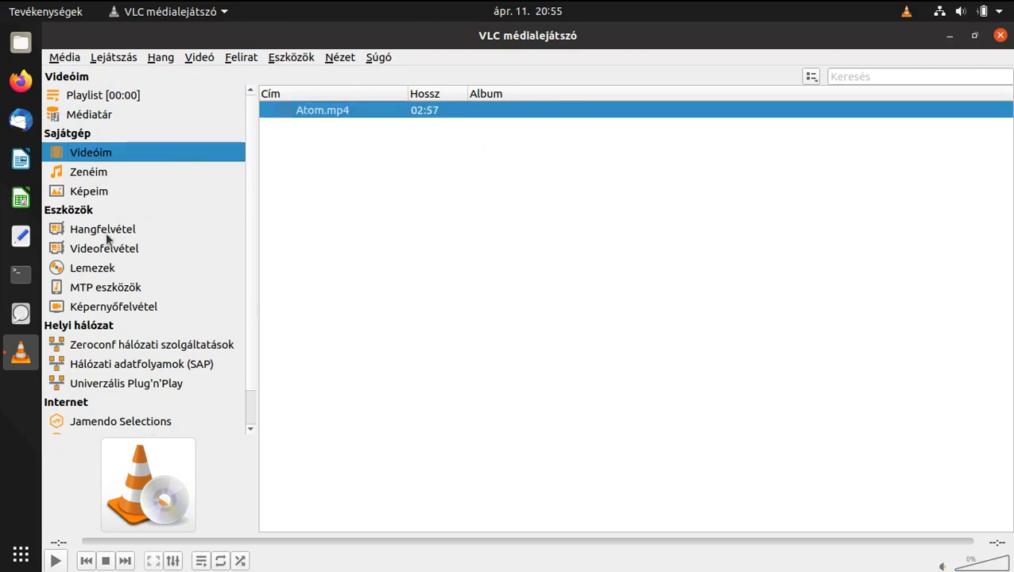
pyautogui.click(92, 174)
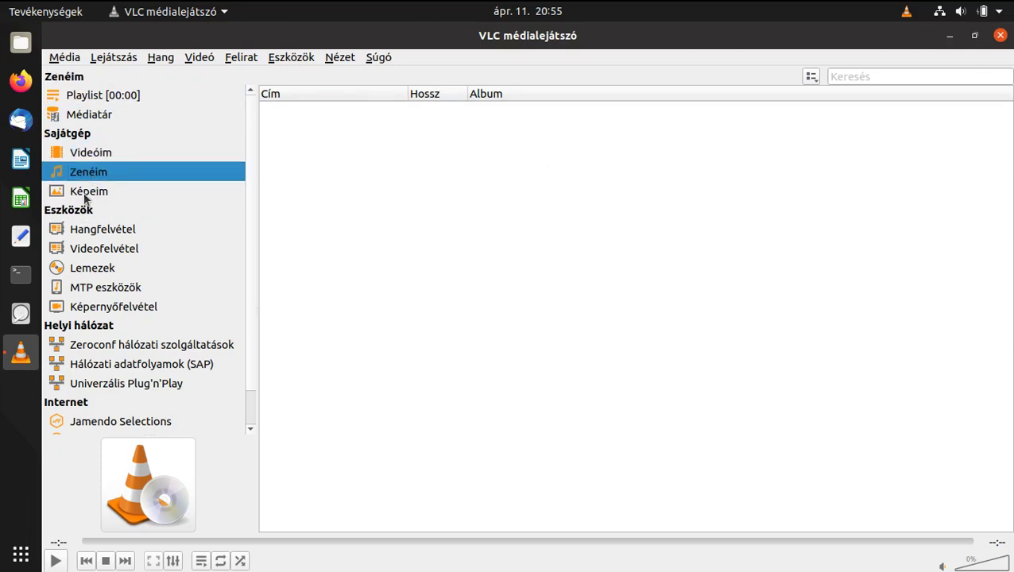
pyautogui.click(86, 195)
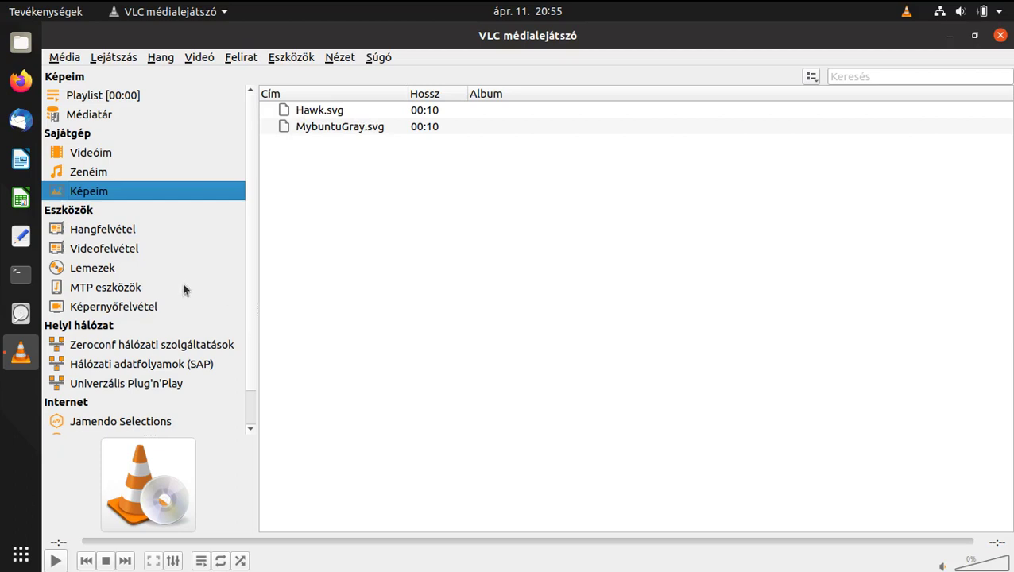
# Examine the device sources from Hangfelvétel to Képernyőfelvétel and review the local network and Internet entries
pyautogui.click(88, 231)
pyautogui.click(89, 248)
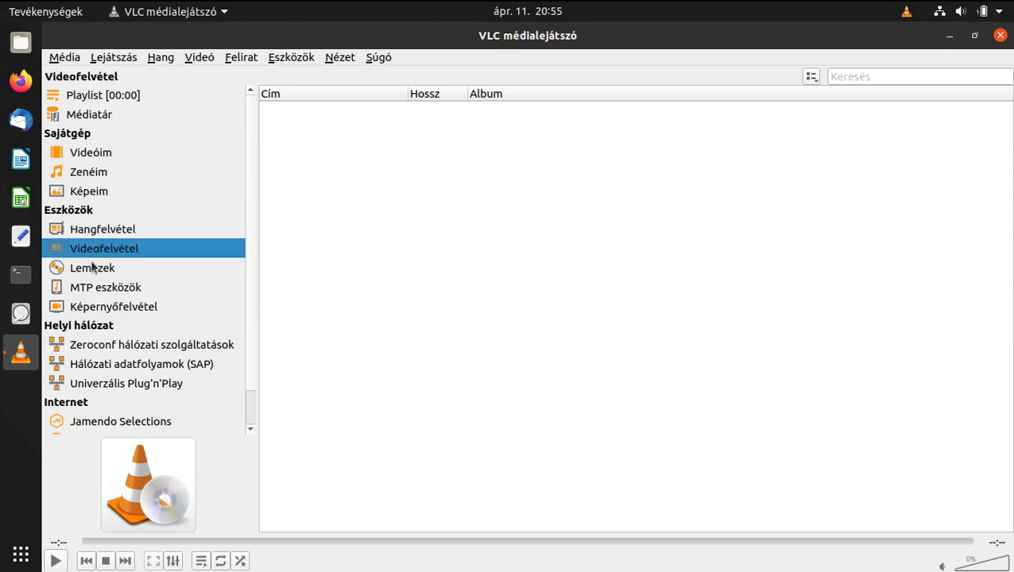
pyautogui.click(92, 268)
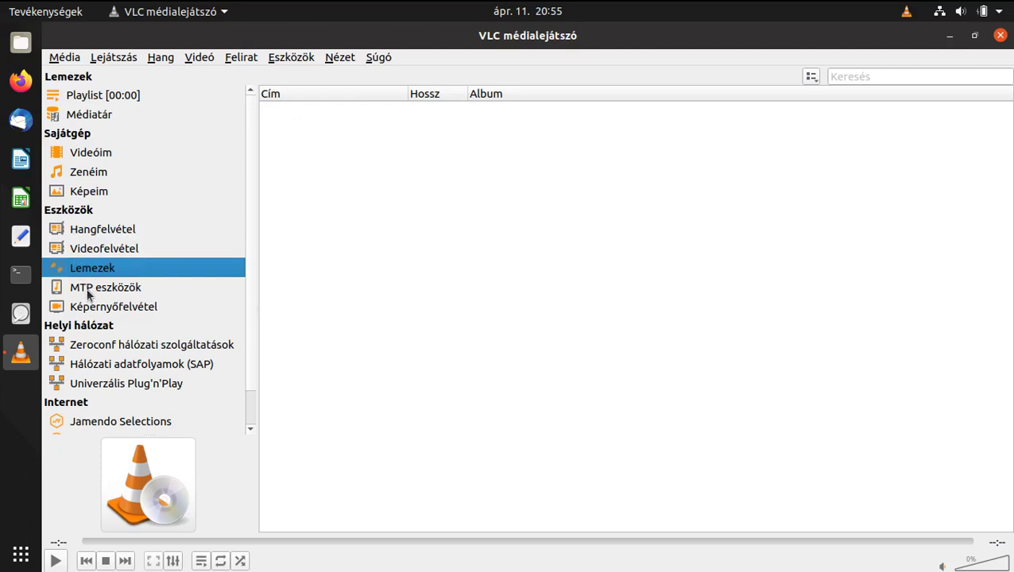
pyautogui.click(88, 289)
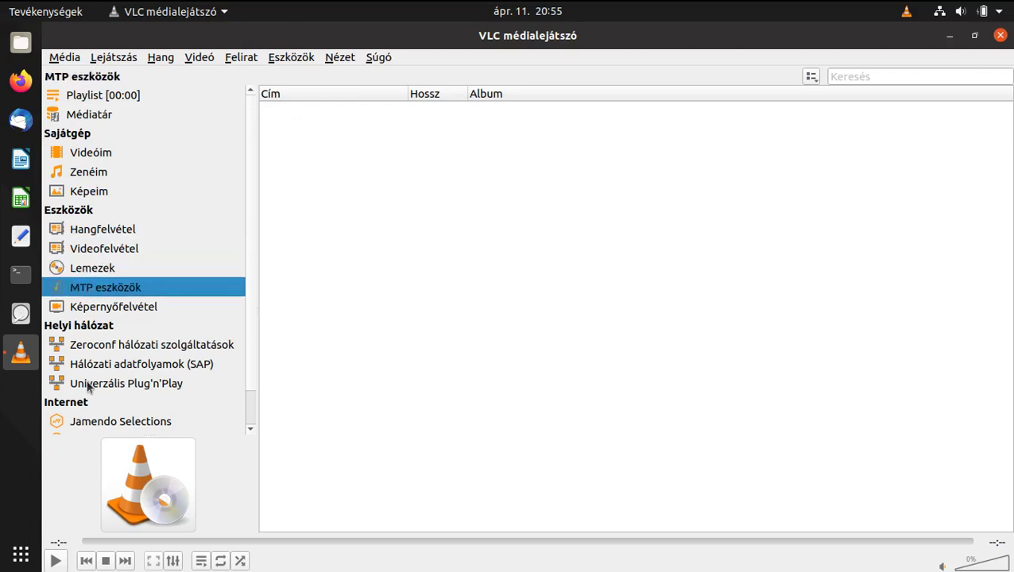
pyautogui.click(81, 307)
pyautogui.click(83, 293)
pyautogui.click(119, 308)
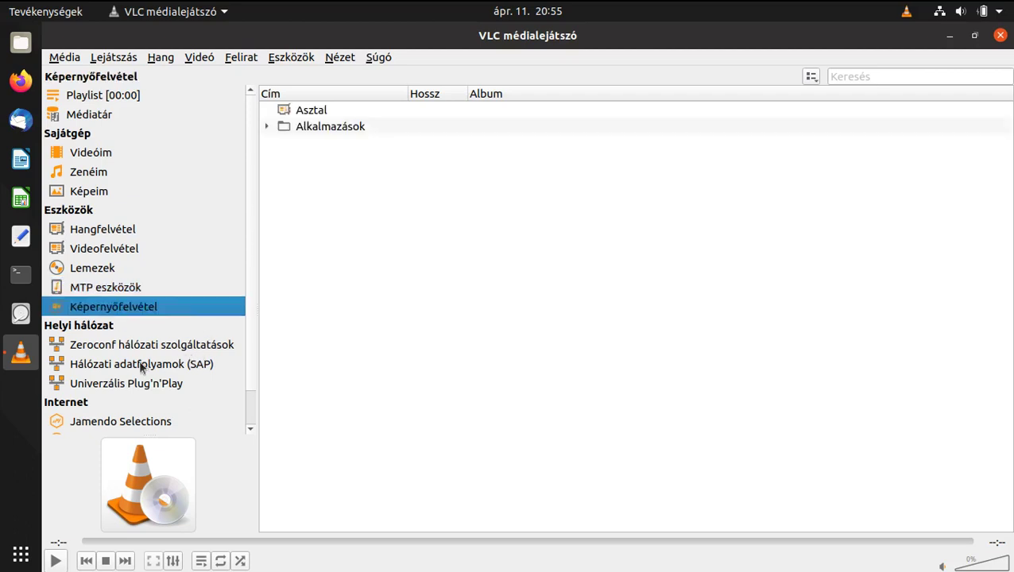
pyautogui.scroll(-1, 140, 367)
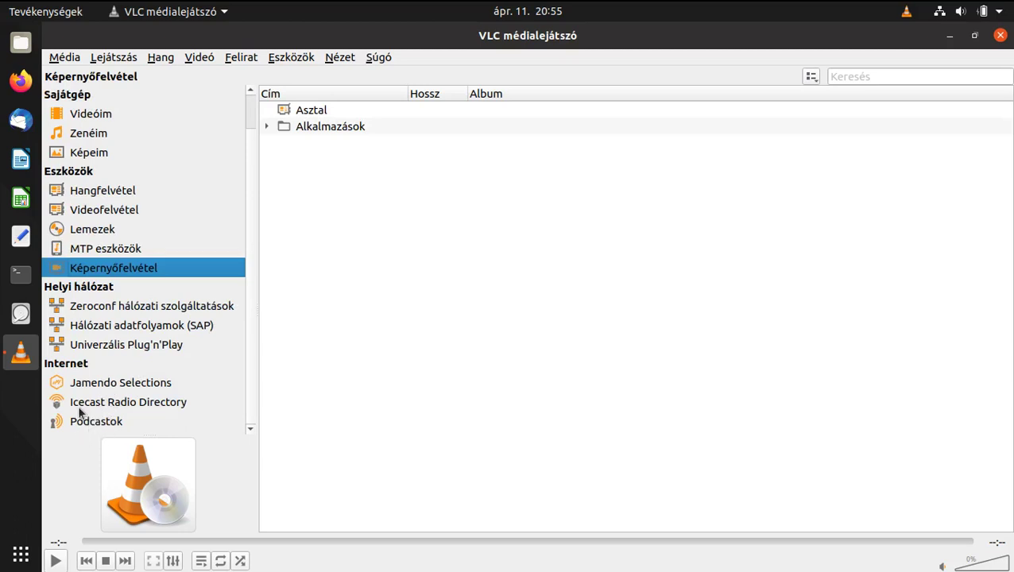
pyautogui.scroll(1, 112, 393)
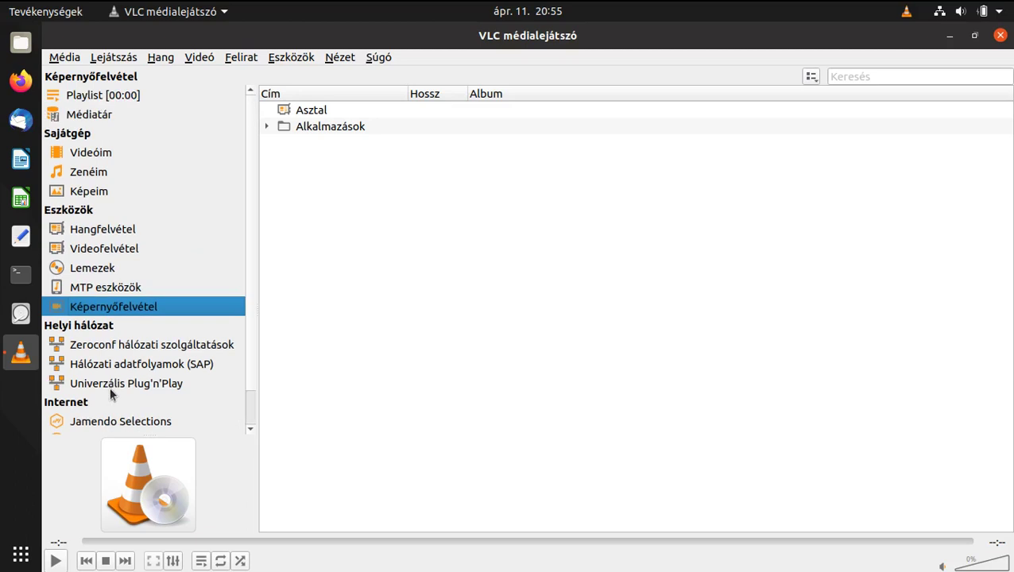
# Play Atom.mp4 from the Videóim collection, then close VLC
pyautogui.click(84, 155)
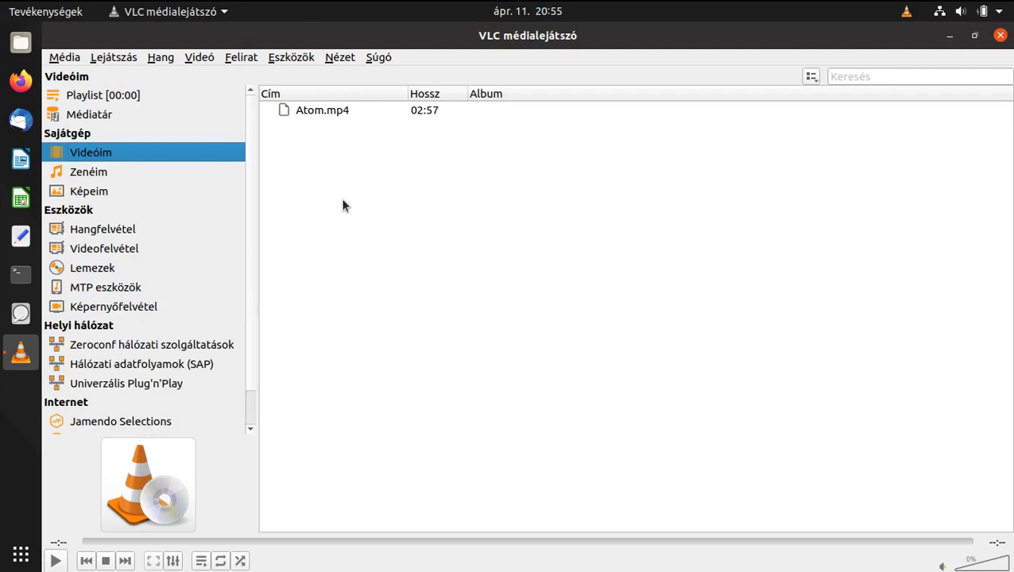
pyautogui.doubleClick(320, 110)
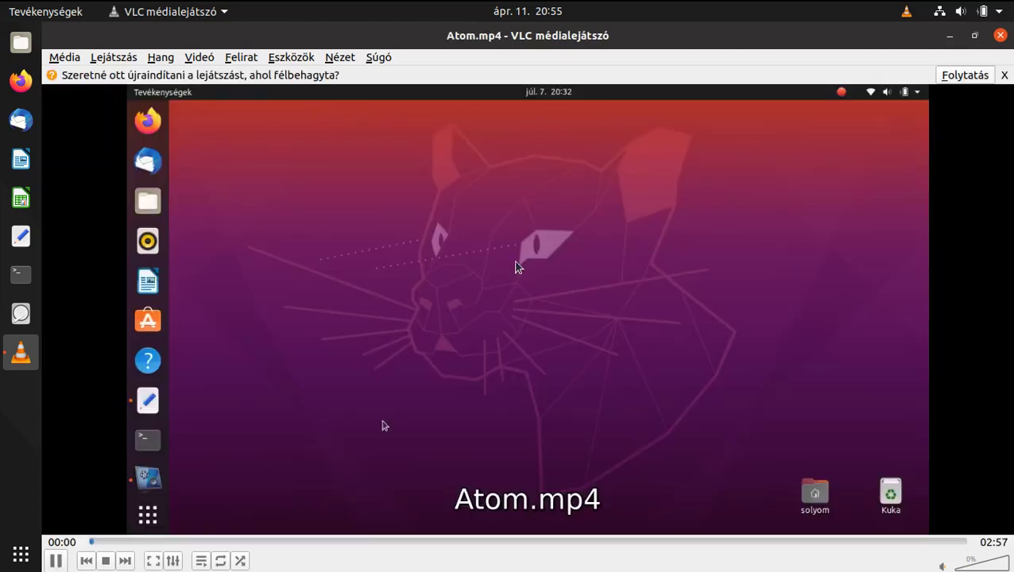
pyautogui.click(999, 35)
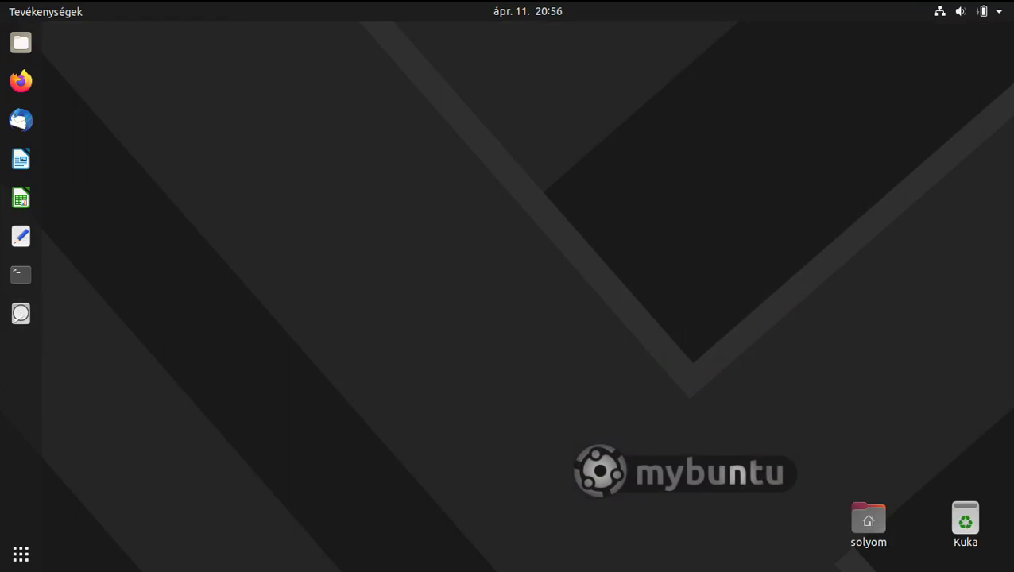
# Open Ubuntu Software from the full application list and look over its featured apps, categories and search field
pyautogui.click(21, 554)
pyautogui.scroll(-1, 666, 341)
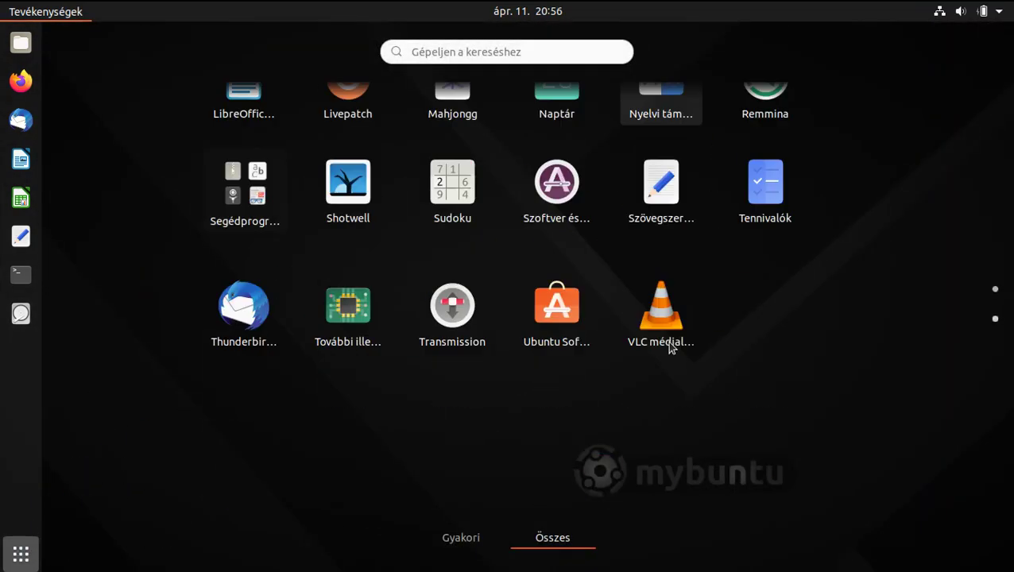
pyautogui.click(557, 138)
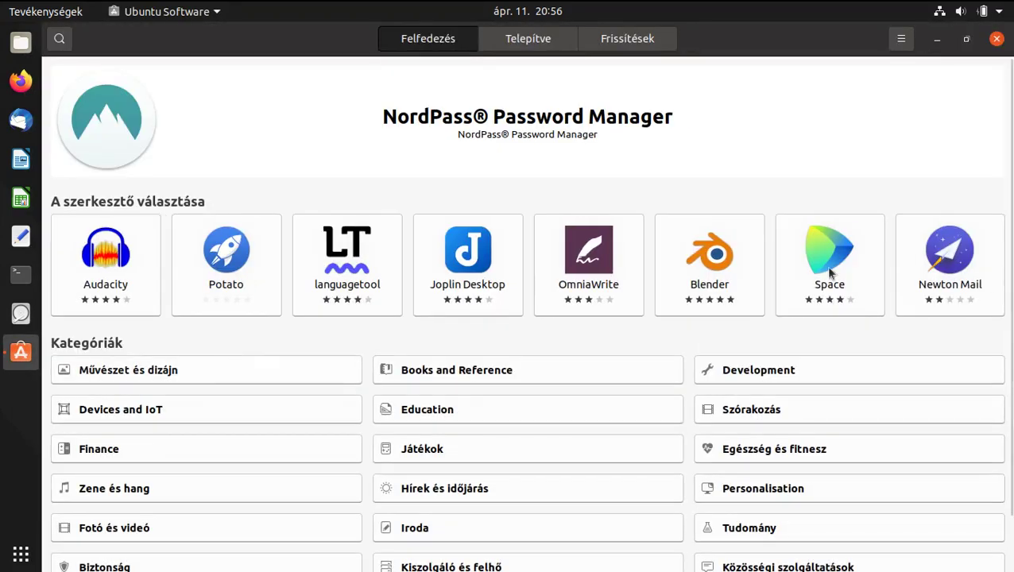
pyautogui.scroll(-2, 727, 418)
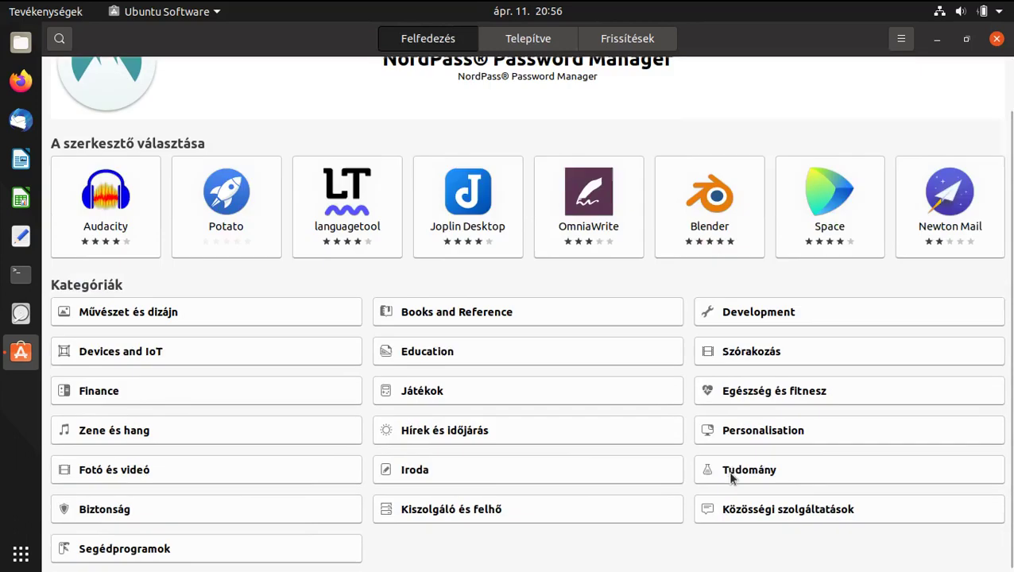
pyautogui.scroll(2, 360, 427)
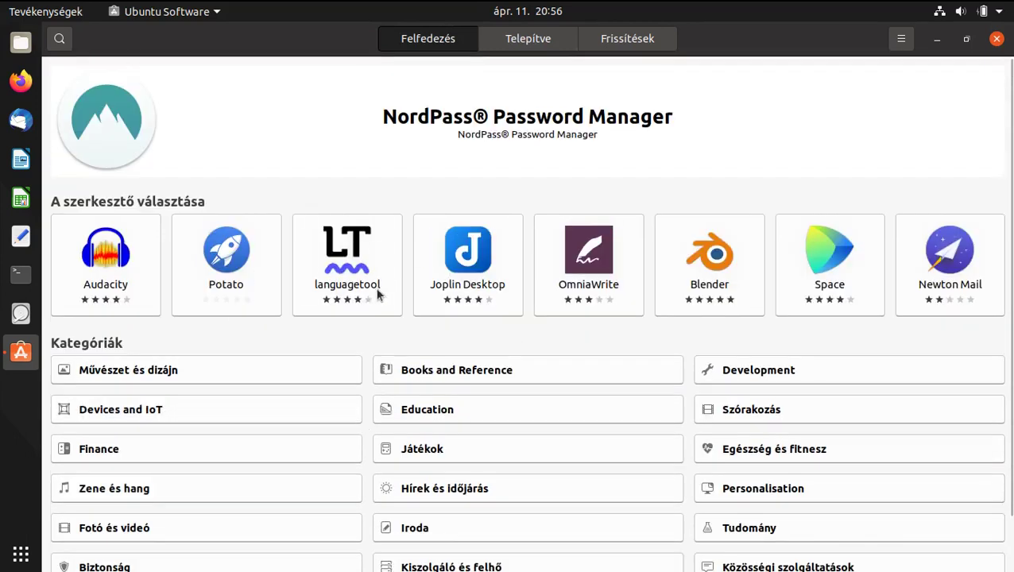
pyautogui.click(59, 40)
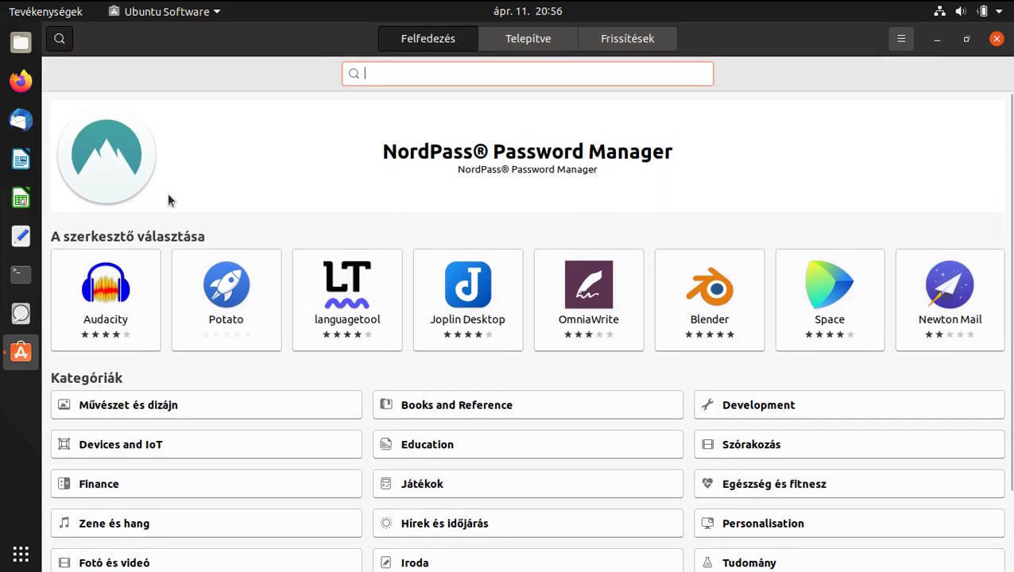
# Review the list of installed applications and check the available software updates
pyautogui.click(511, 44)
pyautogui.scroll(-6, 468, 345)
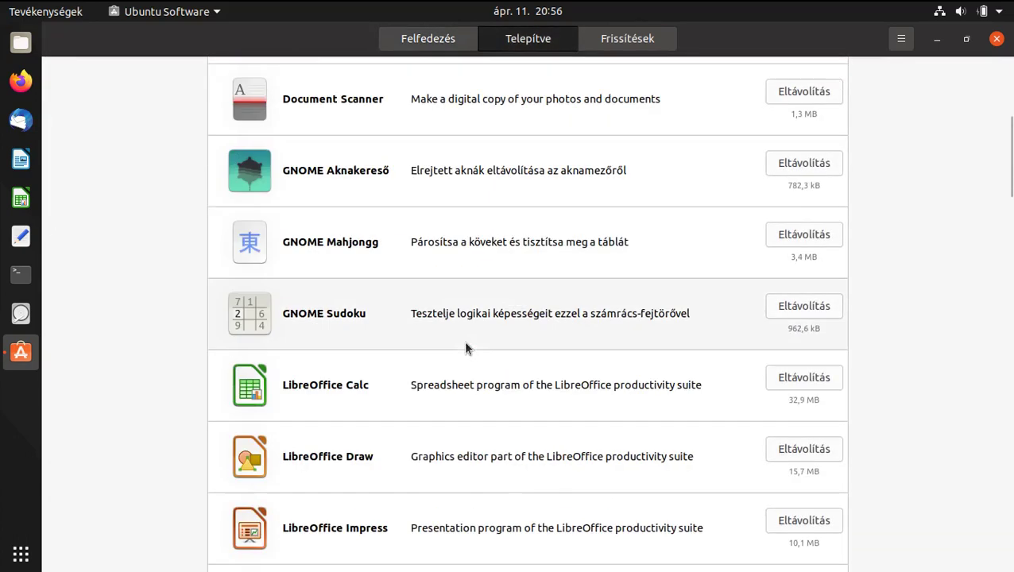
pyautogui.scroll(2, 463, 445)
pyautogui.scroll(4, 460, 471)
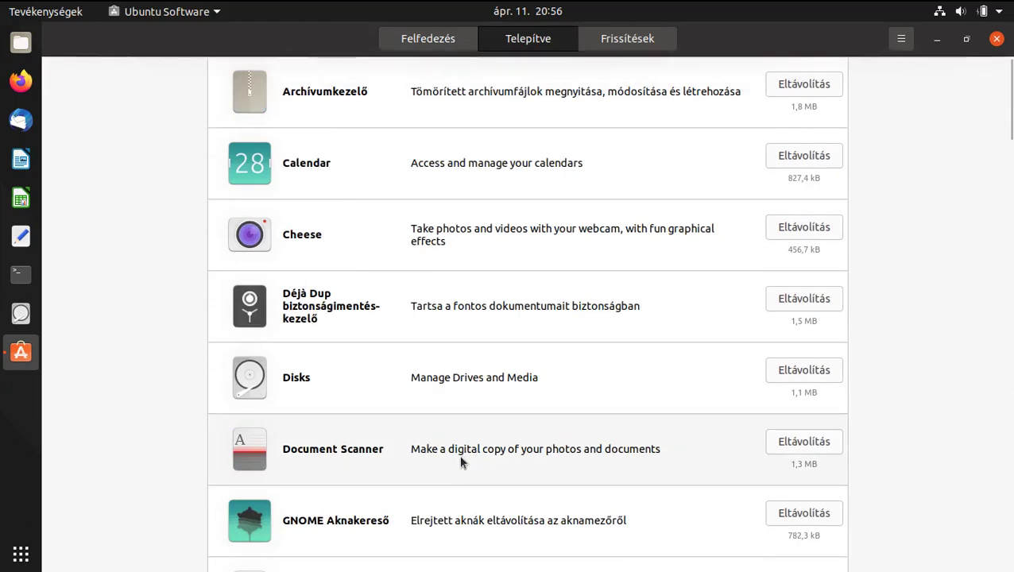
pyautogui.click(628, 41)
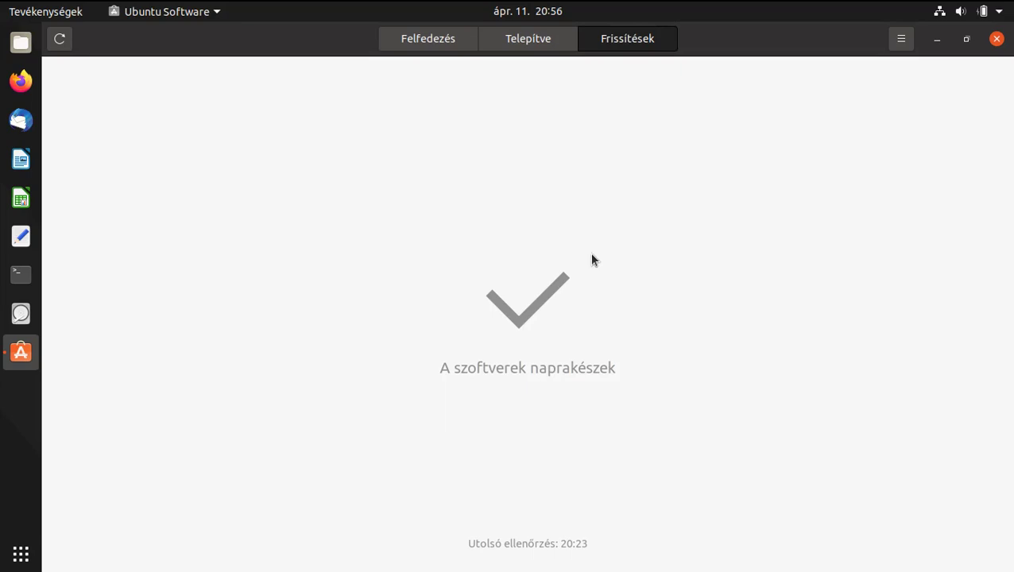
# View Audacity's details and its available Snap source channels from the featured apps, then return to the overview
pyautogui.click(407, 39)
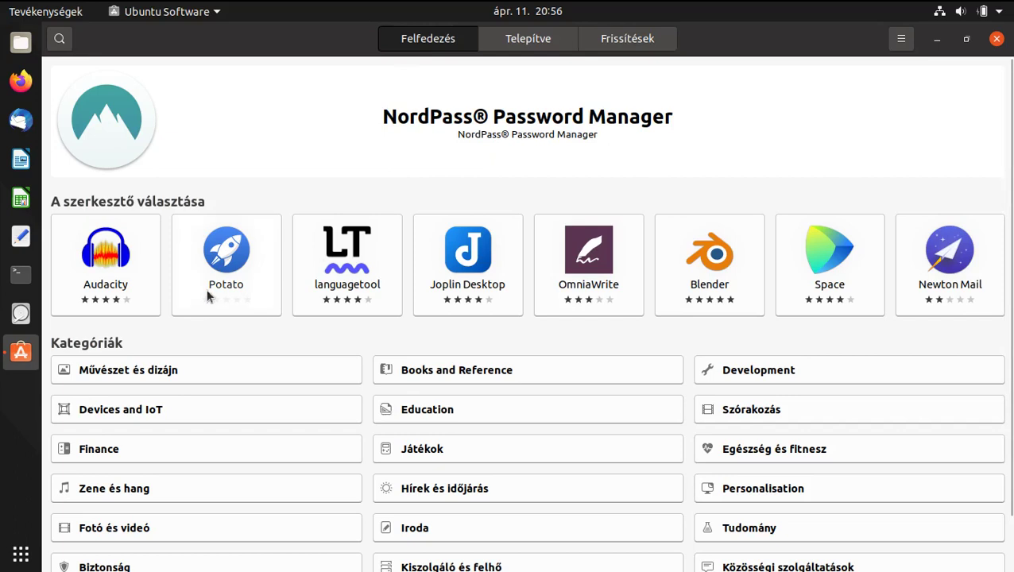
pyautogui.click(137, 302)
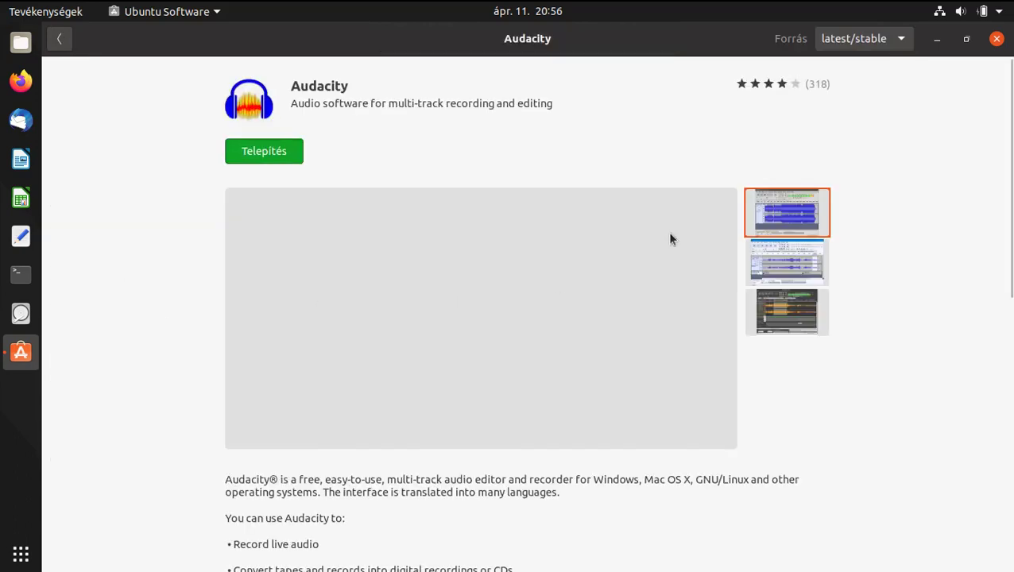
pyautogui.click(852, 43)
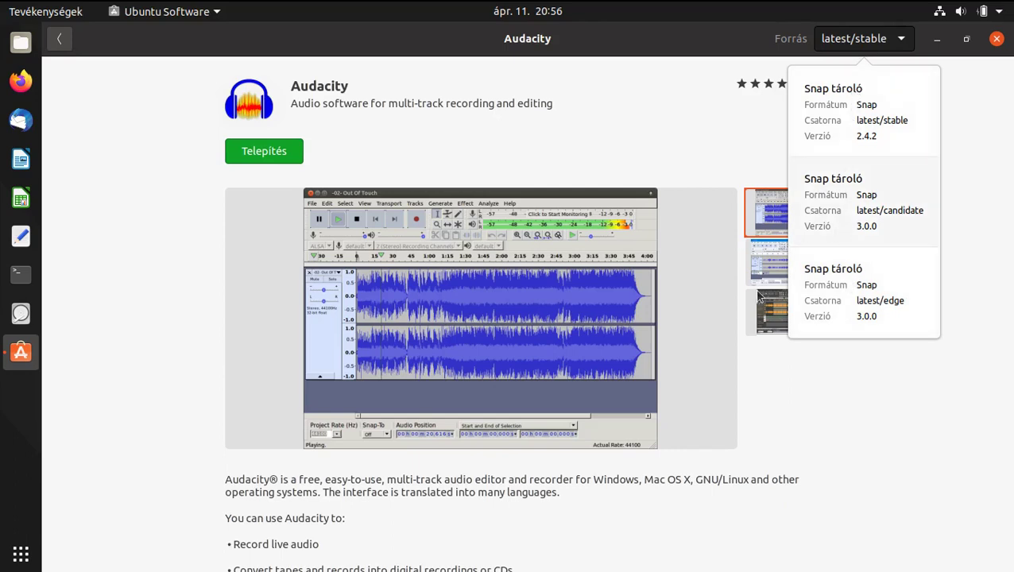
pyautogui.click(143, 385)
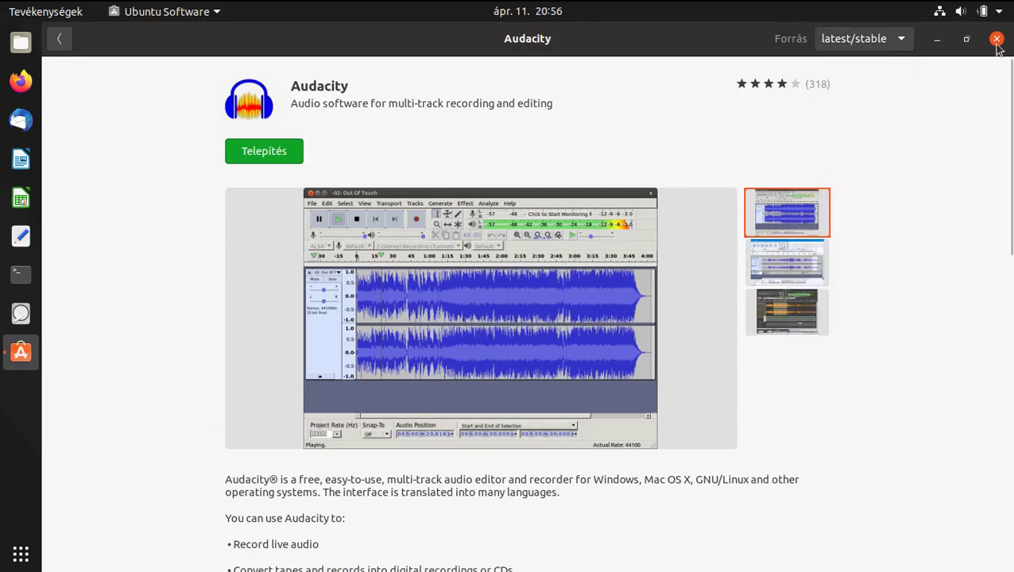
pyautogui.click(62, 44)
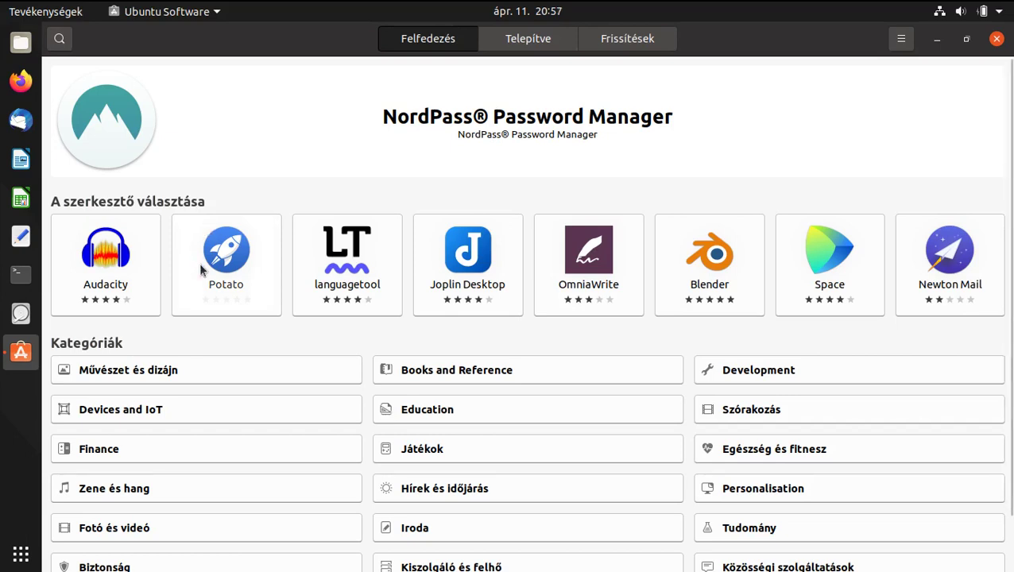
# Search the software catalogue for "audiocata"
pyautogui.click(59, 38)
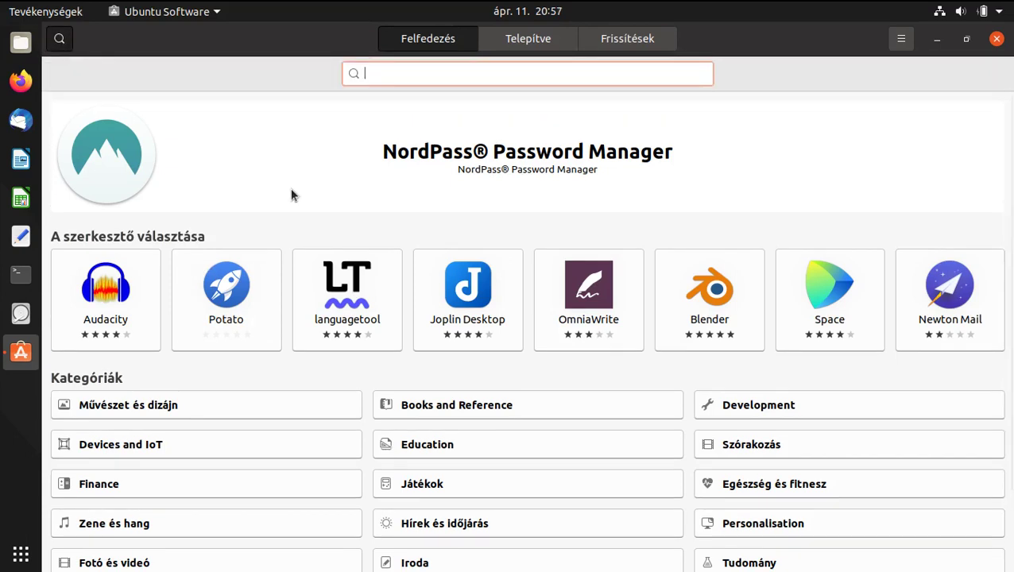
pyautogui.write('audio')
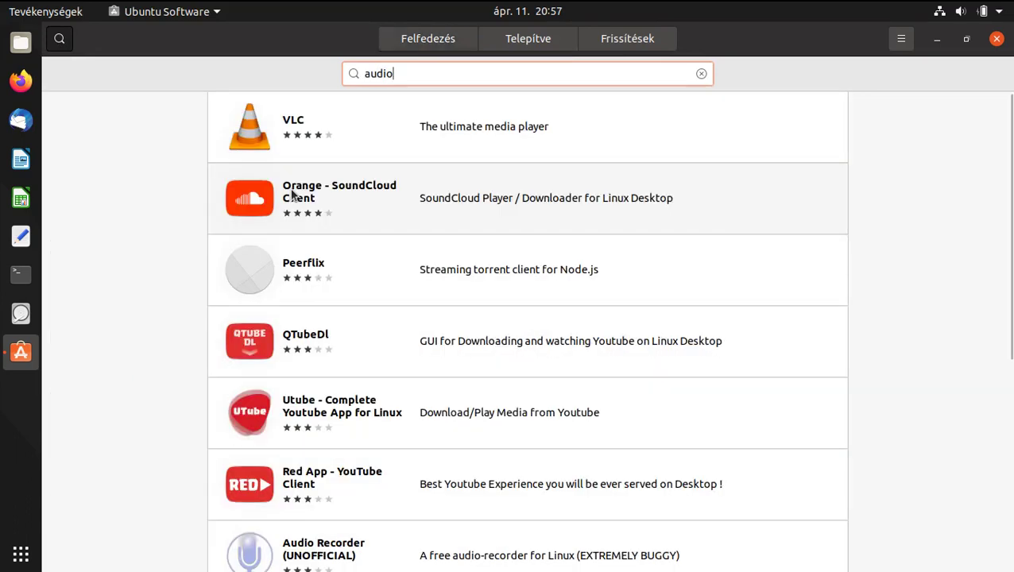
pyautogui.write('ca')
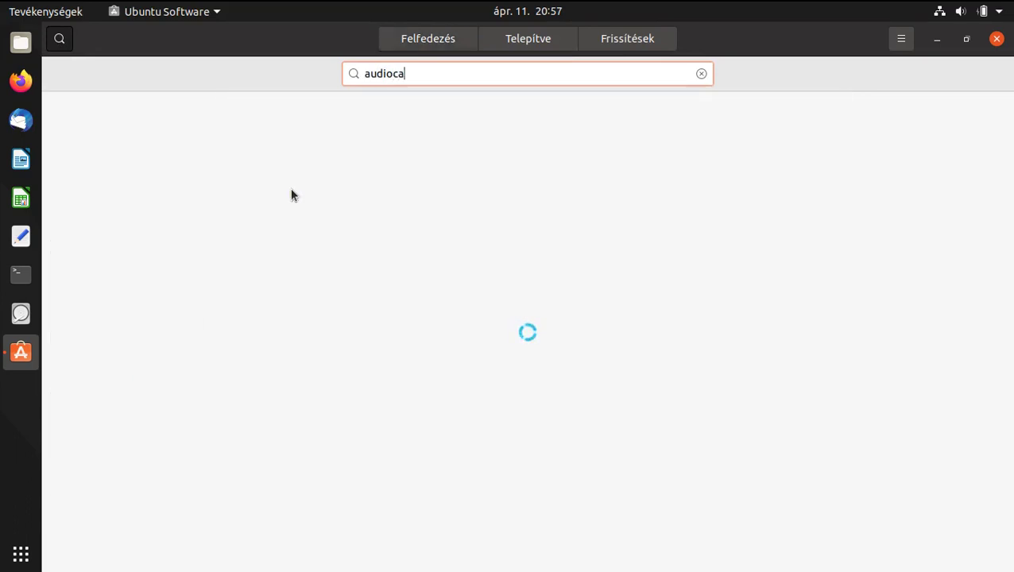
pyautogui.write('ta')
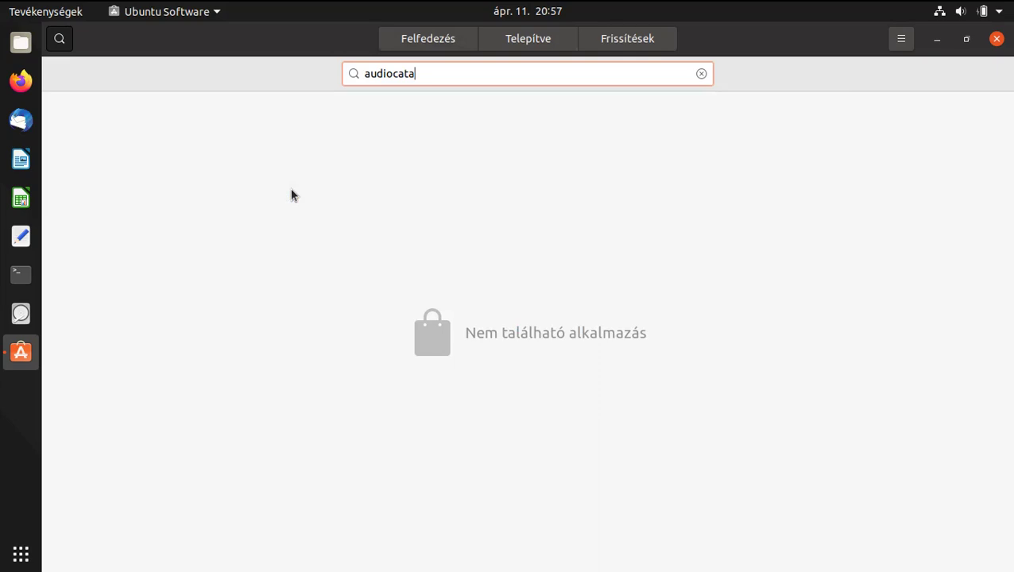
# Replace the catalogue search term with "audaci"
pyautogui.press('BackSpace')
pyautogui.press('BackSpace')
pyautogui.press('BackSpace')
pyautogui.press('BackSpace')
pyautogui.press('BackSpace')
pyautogui.press('BackSpace')
pyautogui.press('BackSpace')
pyautogui.press('BackSpace')
pyautogui.press('BackSpace')
pyautogui.write('du')
pyautogui.press('BackSpace')
pyautogui.press('BackSpace')
pyautogui.write('audaci')
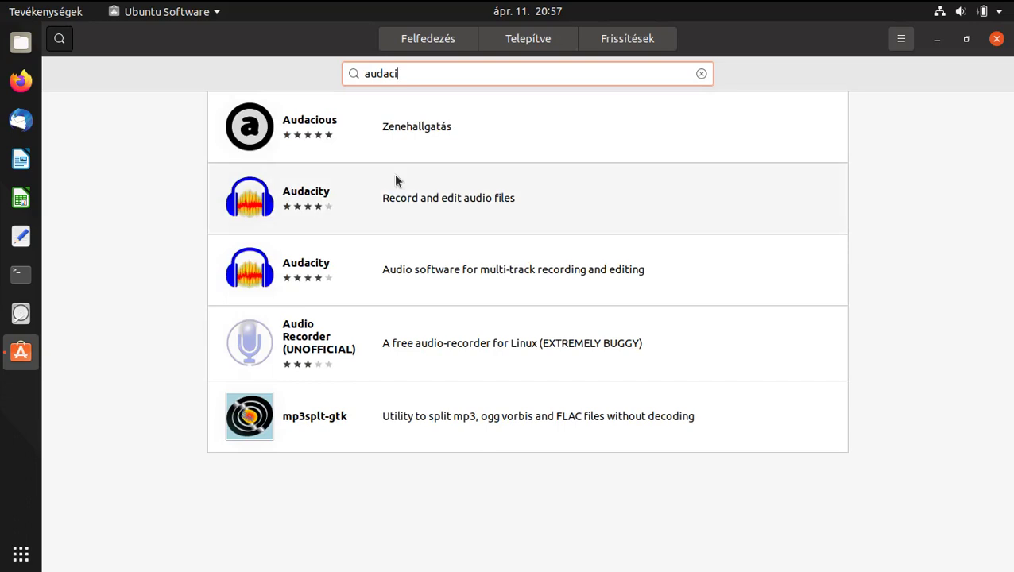
# View the details of Audacious from the search results, and close the software catalogue
pyautogui.click(342, 129)
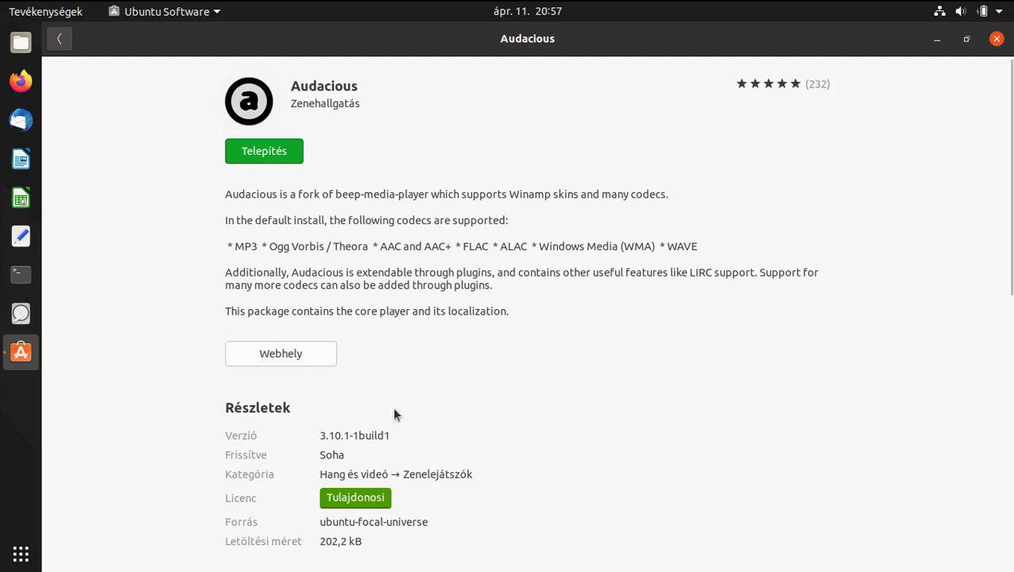
pyautogui.click(994, 40)
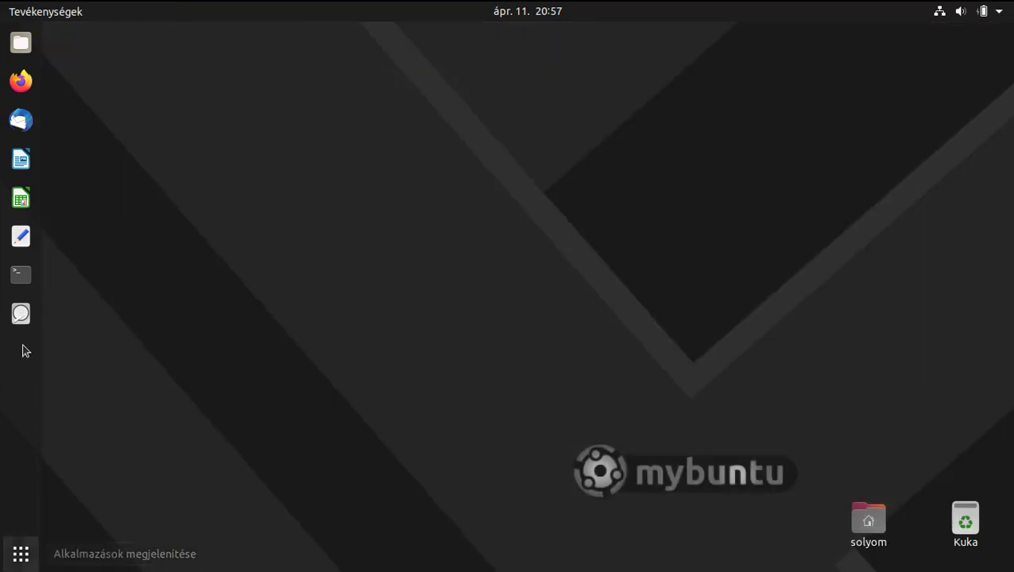
# Open a terminal window and enter three empty lines at the prompt
pyautogui.click(32, 284)
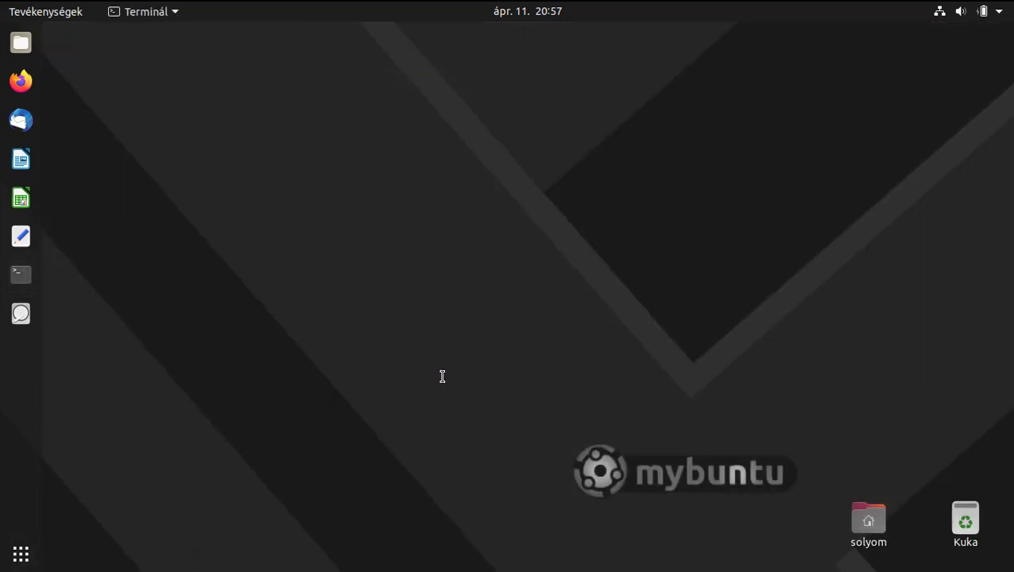
pyautogui.press('Return')
pyautogui.press('Return')
pyautogui.press('Return')
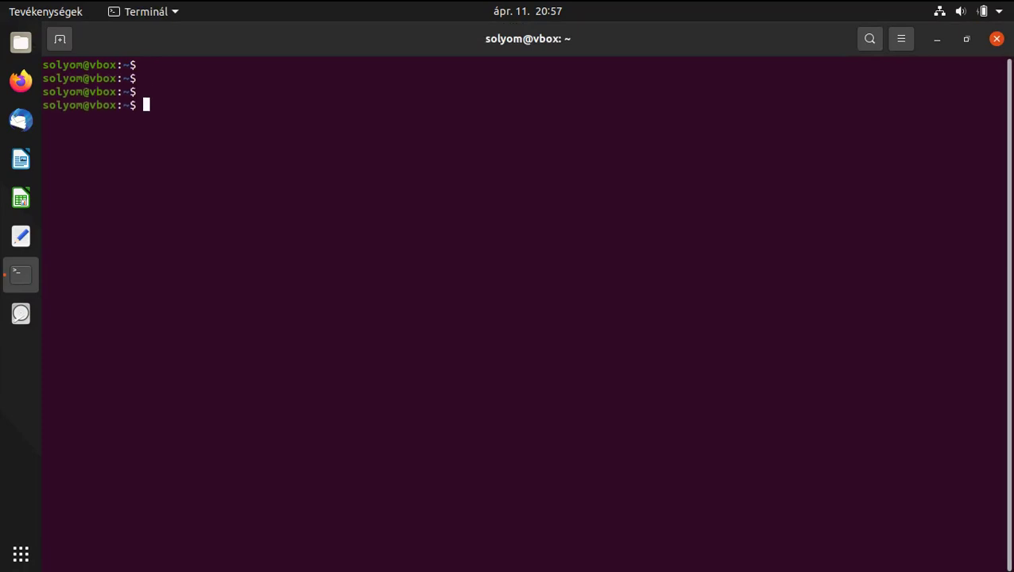
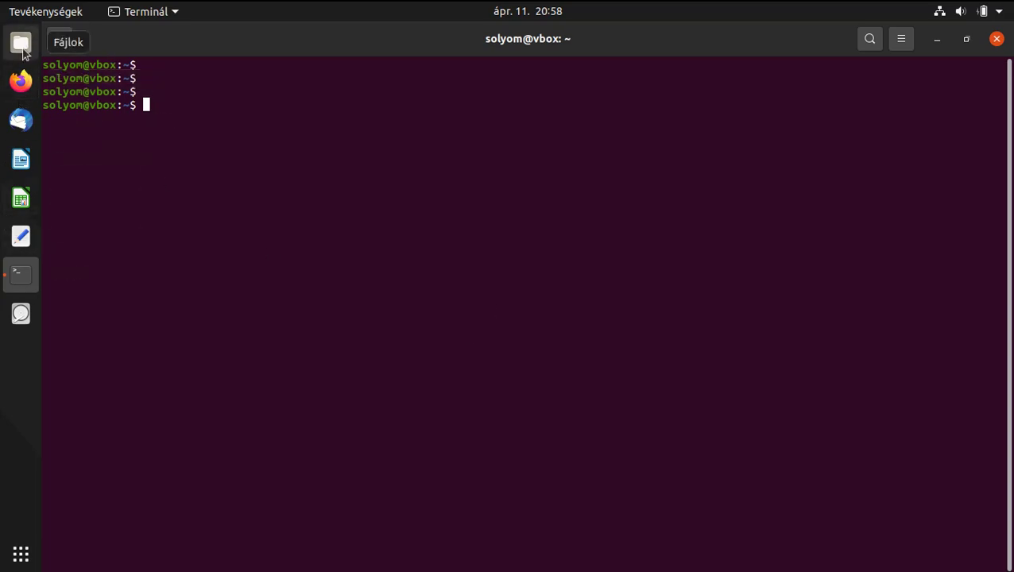
# Copy the install script from the Okis.HU server's public_html/ubuntu/extensions folder into the home folder
pyautogui.click(21, 44)
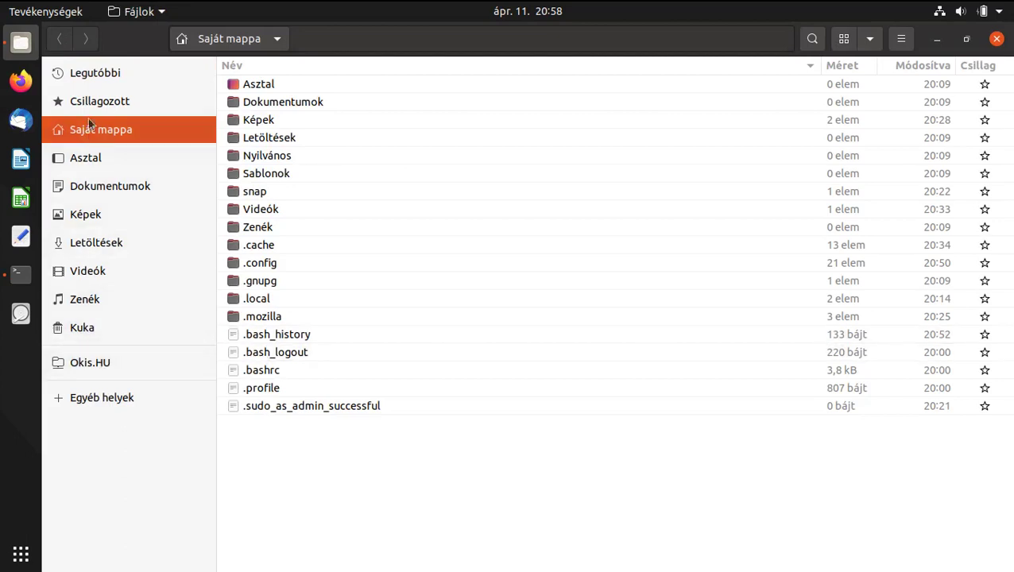
pyautogui.click(88, 366)
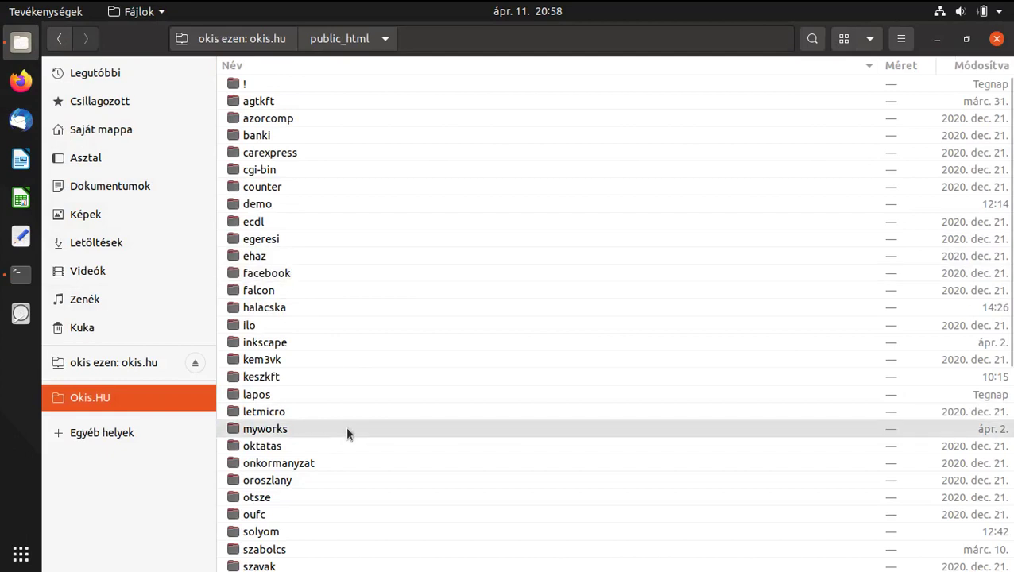
pyautogui.scroll(-7, 256, 461)
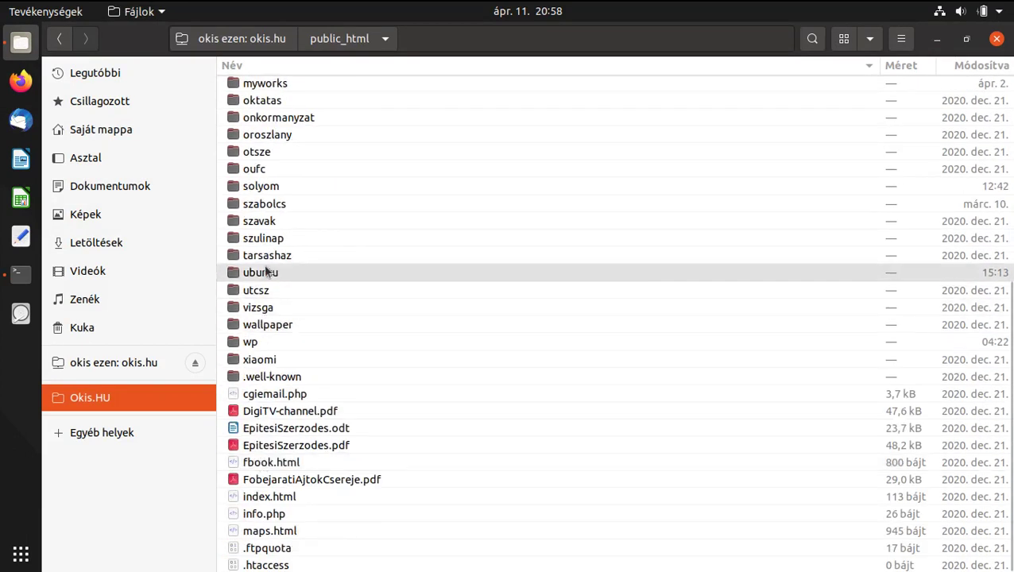
pyautogui.doubleClick(267, 273)
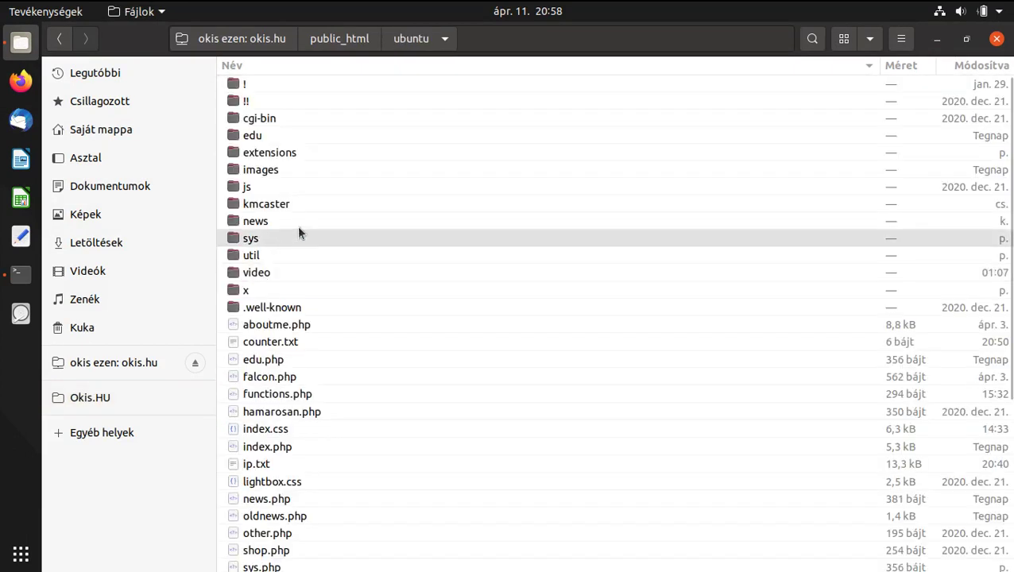
pyautogui.doubleClick(276, 152)
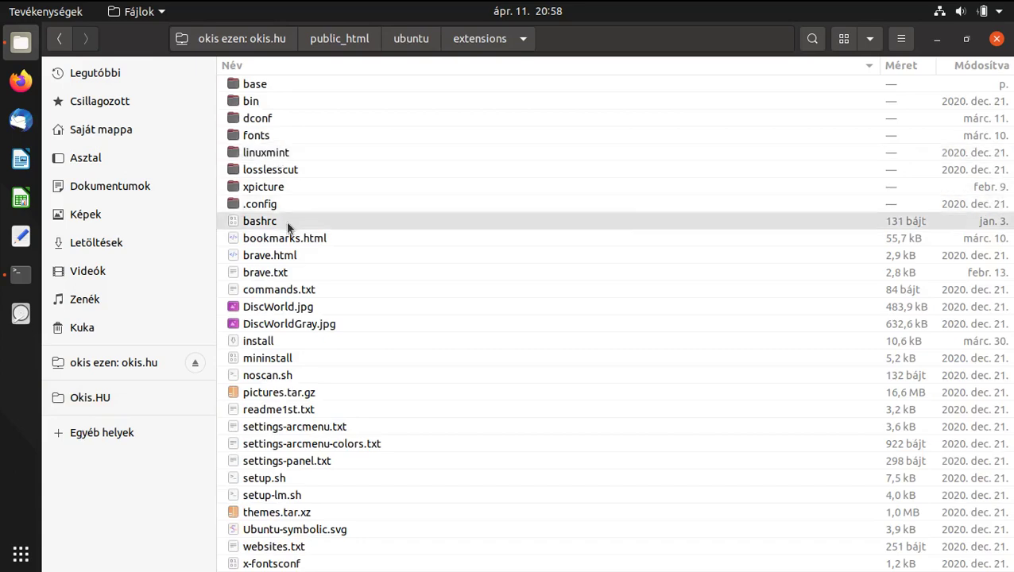
pyautogui.rightClick(292, 336)
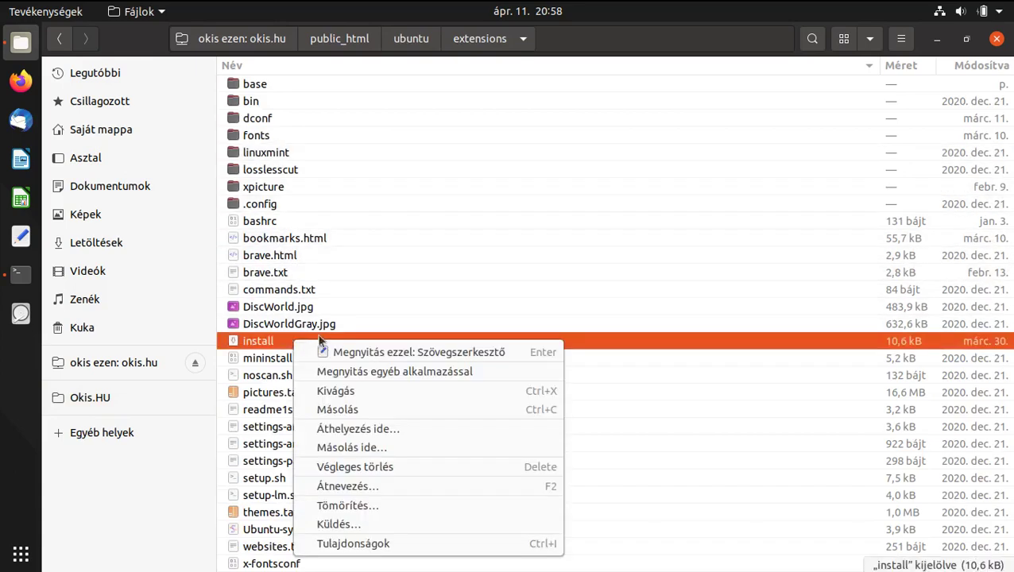
pyautogui.click(359, 412)
pyautogui.click(85, 130)
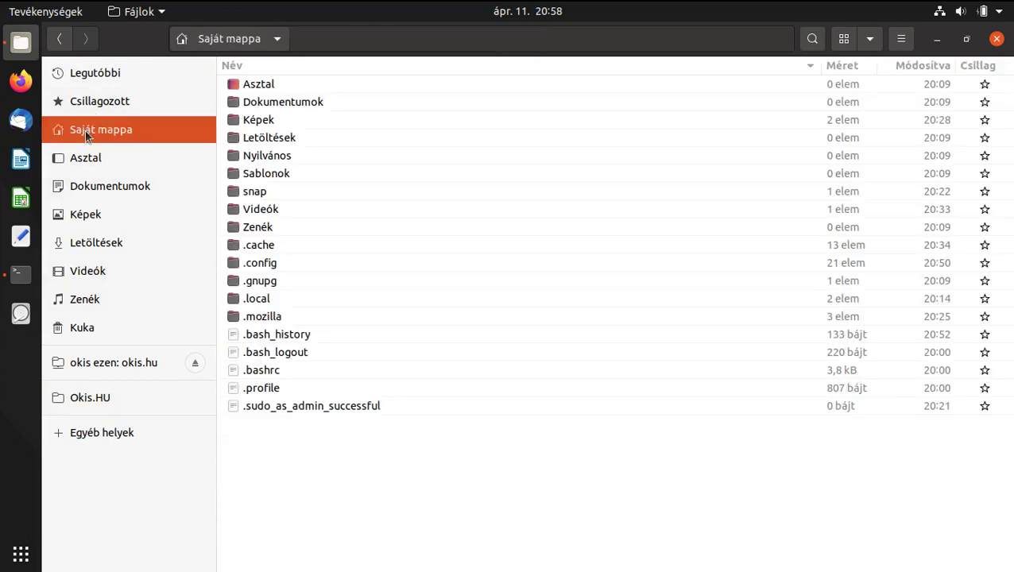
pyautogui.rightClick(389, 487)
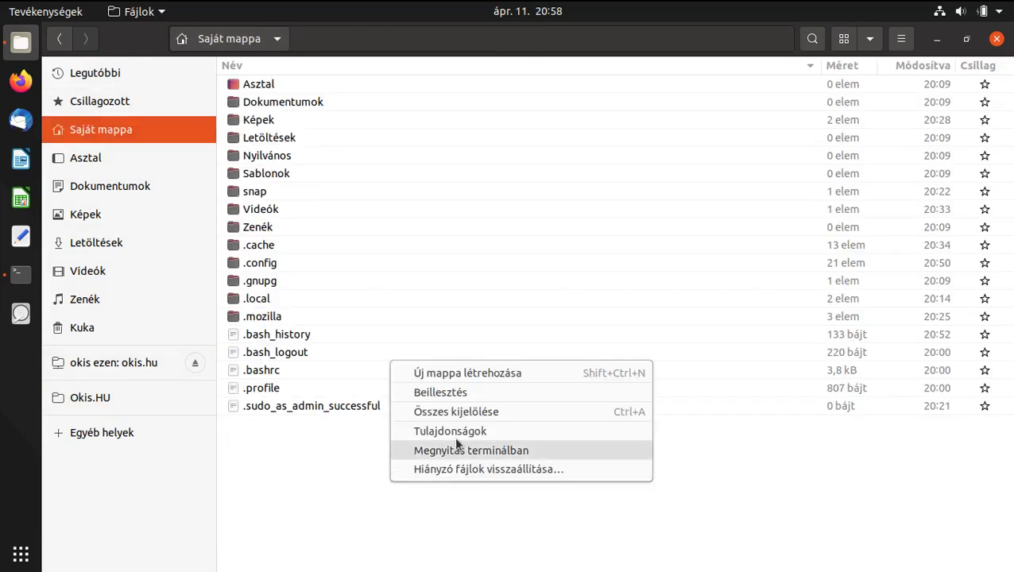
pyautogui.click(463, 392)
# Open the home folder's install script with the text editor (Szövegszerkesztő)
pyautogui.rightClick(308, 334)
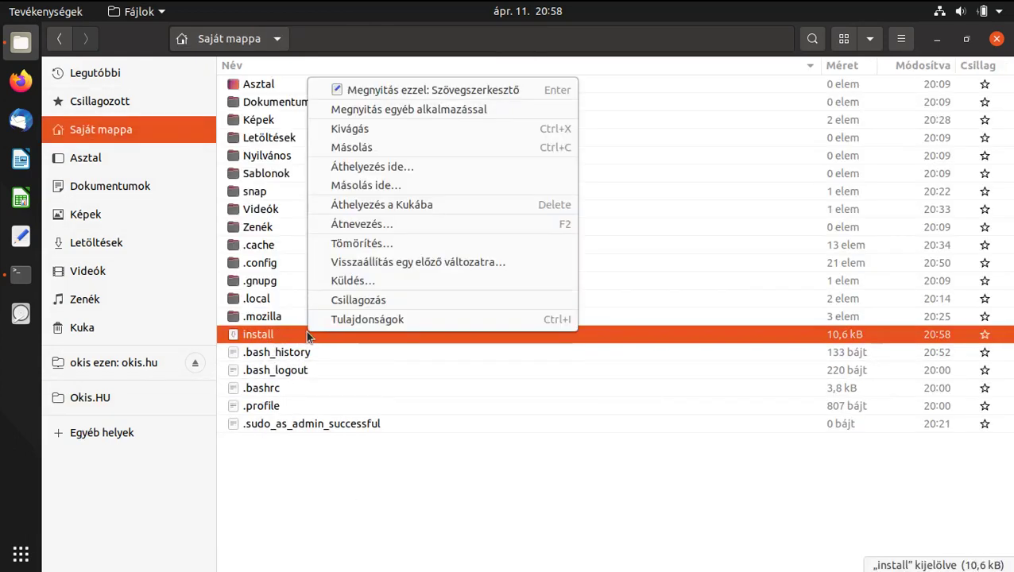
pyautogui.click(380, 111)
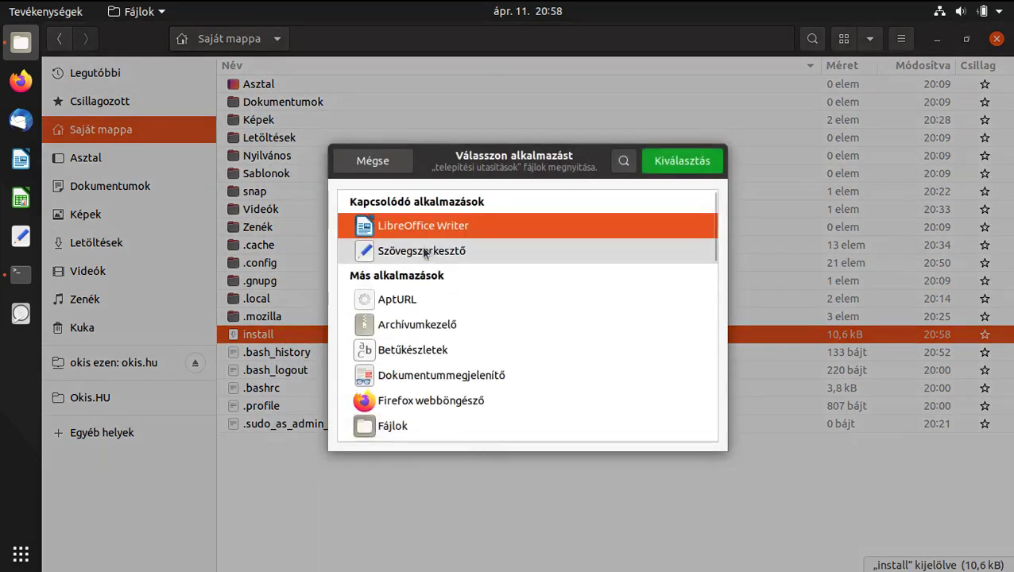
pyautogui.click(449, 250)
pyautogui.click(664, 161)
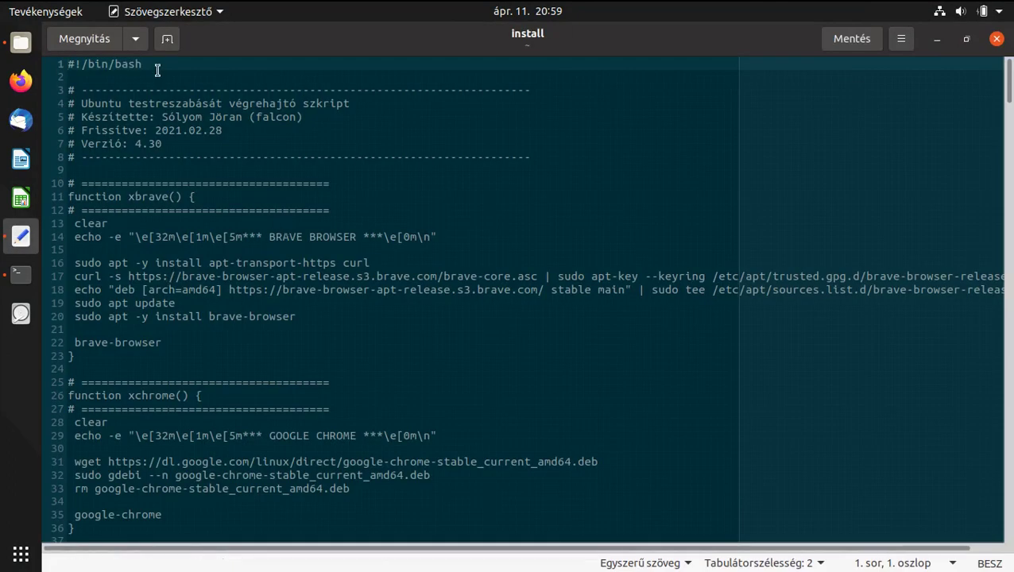
# Review the install script from its #!/bin/bash line through the function definitions to the commented function calls at the end
pyautogui.moveTo(159, 64); pyautogui.dragTo(51, 56)
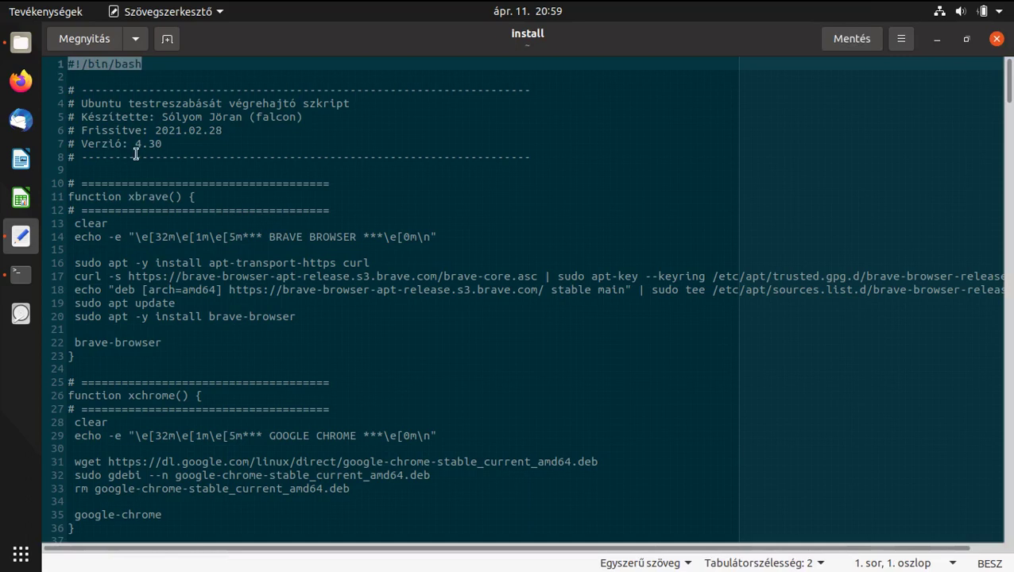
pyautogui.click(108, 90)
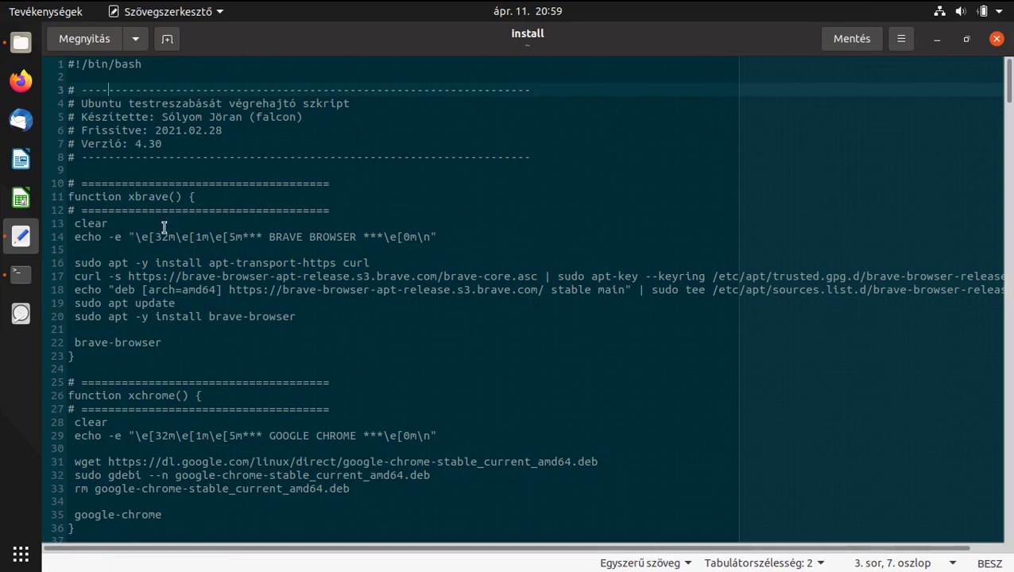
pyautogui.scroll(-7, 163, 226)
pyautogui.scroll(-18, 167, 222)
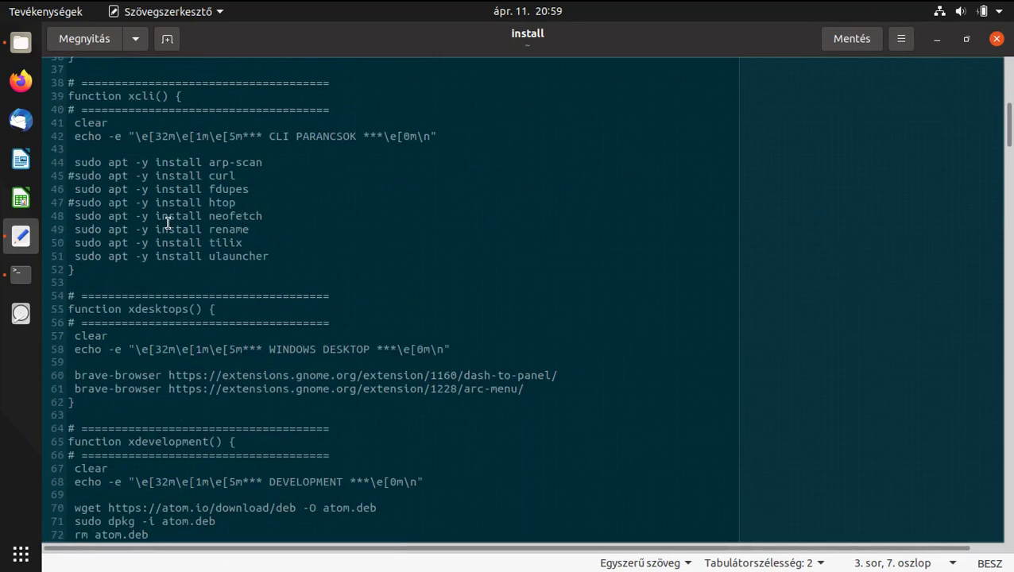
pyautogui.scroll(-19, 168, 223)
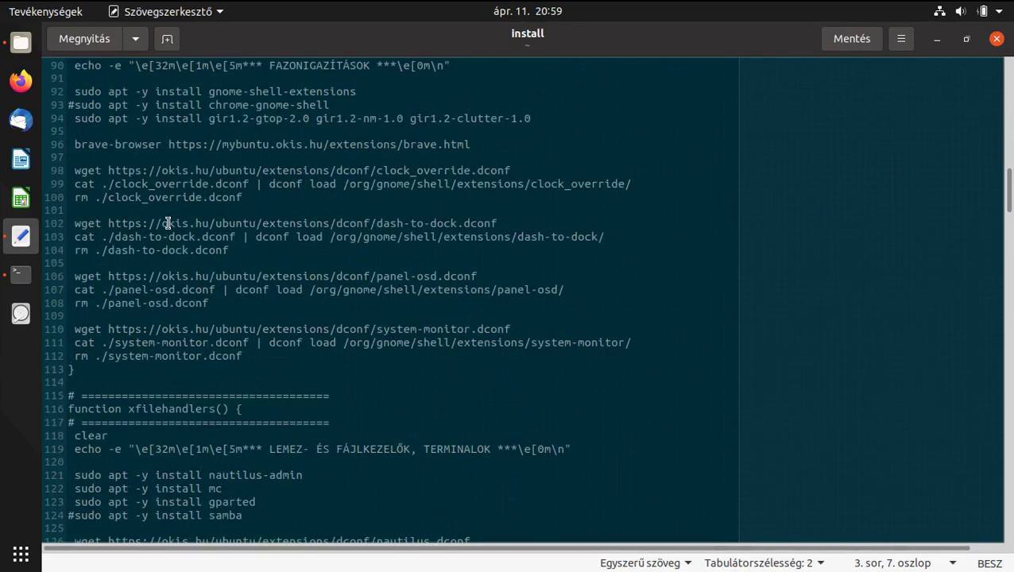
pyautogui.scroll(-19, 168, 223)
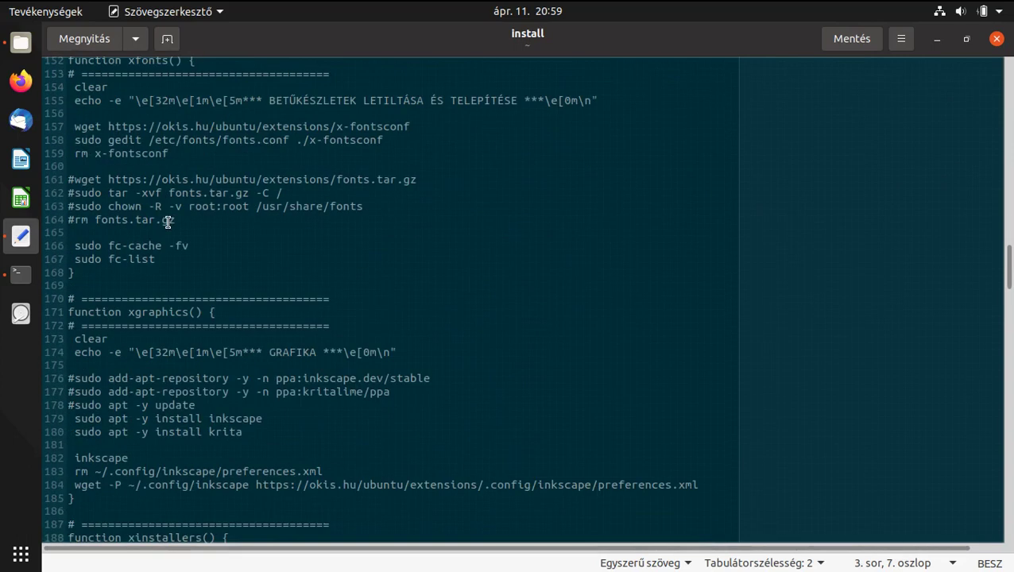
pyautogui.scroll(-20, 167, 223)
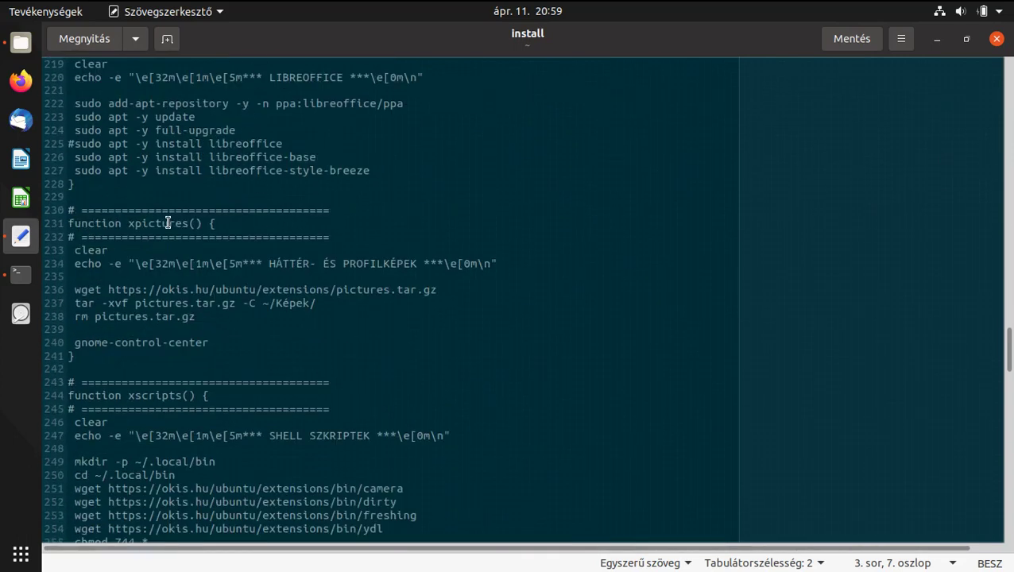
pyautogui.scroll(-18, 168, 223)
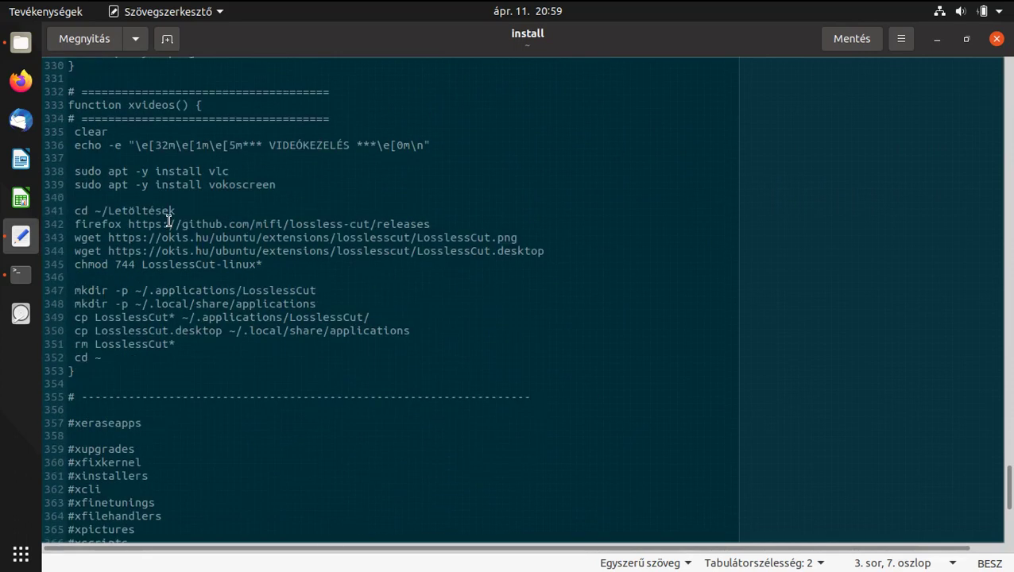
pyautogui.scroll(-3, 168, 223)
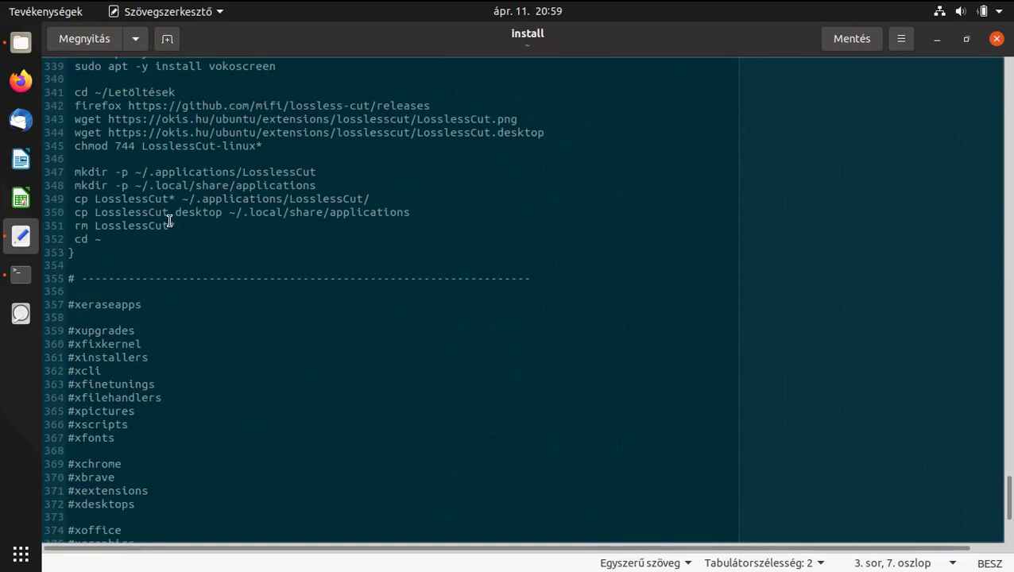
pyautogui.scroll(-3, 170, 222)
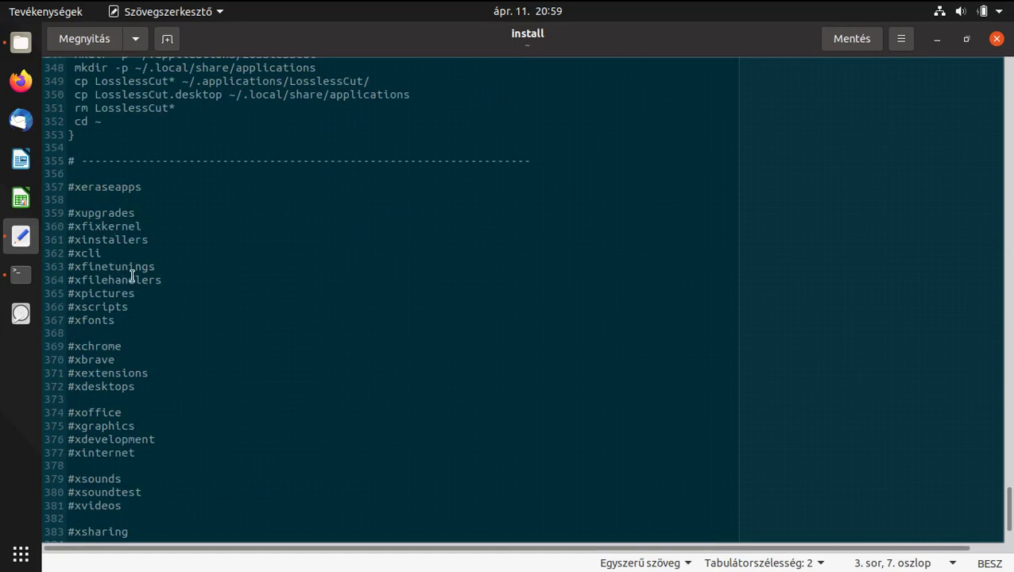
pyautogui.scroll(-3, 138, 330)
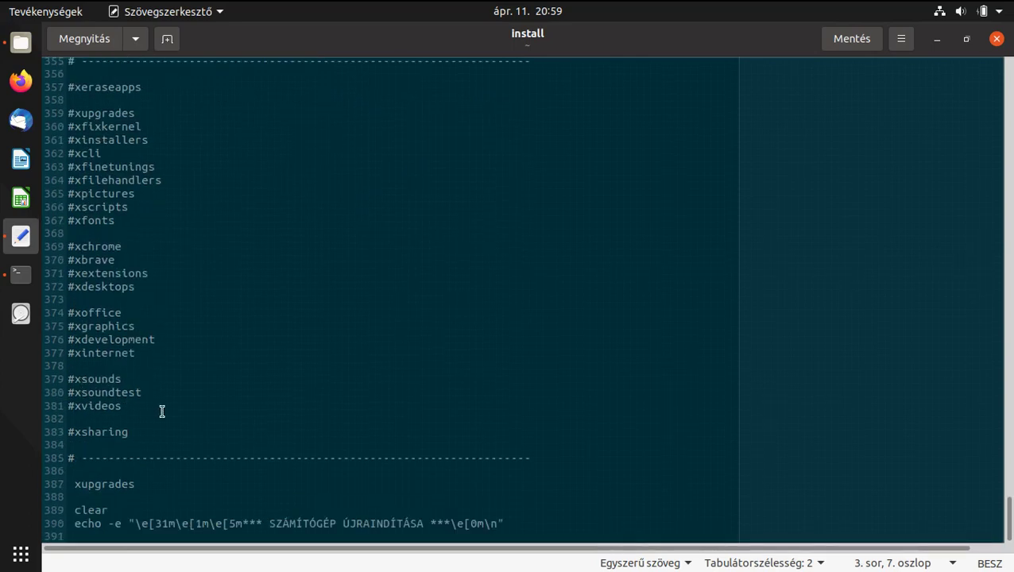
# Locate the xsounds() function definition above, starting from the commented #xsounds call in the script
pyautogui.click(128, 379)
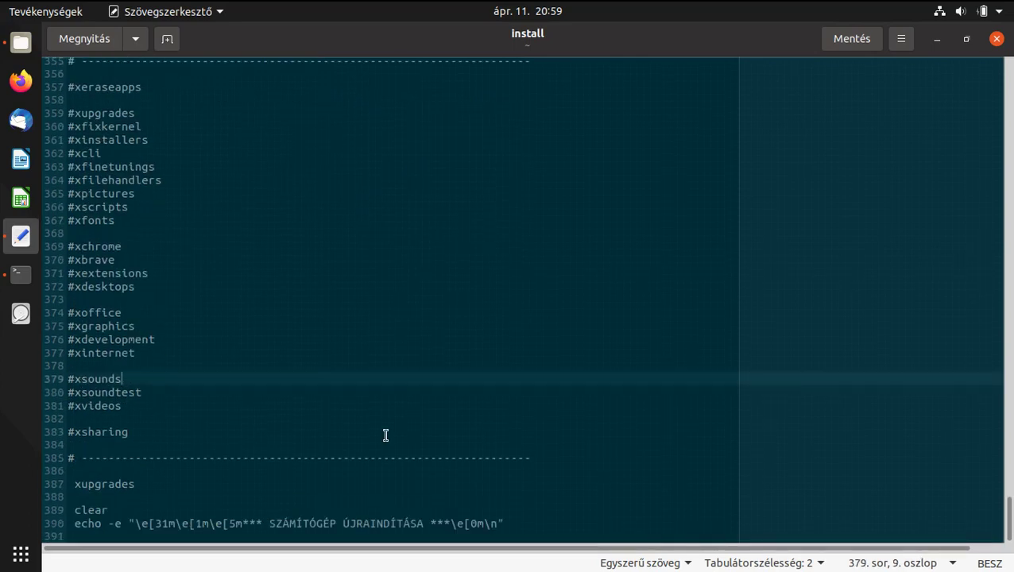
pyautogui.press('Left')
pyautogui.press('Left')
pyautogui.press('Left')
pyautogui.press('Left')
pyautogui.press('Left')
pyautogui.press('Left')
pyautogui.press('Left')
pyautogui.press('Left')
pyautogui.press('Up')
pyautogui.press('Up')
pyautogui.press('Up')
pyautogui.press('Up')
pyautogui.press('Up')
pyautogui.press('Up')
pyautogui.press('Up')
pyautogui.press('Up')
pyautogui.press('Up')
pyautogui.press('Up')
pyautogui.press('Up')
pyautogui.press('Up')
pyautogui.press('Up')
pyautogui.press('Up')
pyautogui.press('Up')
pyautogui.press('Up')
pyautogui.press('Up')
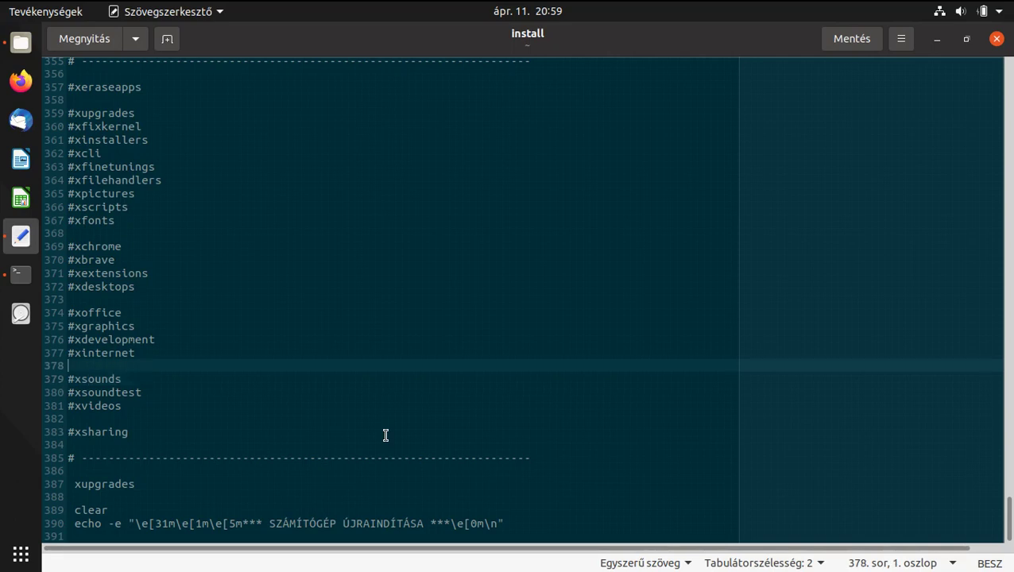
pyautogui.press('Up')
pyautogui.press('Up')
pyautogui.press('Up')
pyautogui.press('Up')
pyautogui.press('Up')
pyautogui.press('Up')
pyautogui.press('Up')
pyautogui.press('Up')
pyautogui.press('Up')
pyautogui.press('Up')
pyautogui.press('Up')
pyautogui.press('Up')
pyautogui.press('Up')
pyautogui.press('Up')
pyautogui.press('Up')
pyautogui.press('Up')
pyautogui.press('Up')
pyautogui.press('Up')
pyautogui.press('Up')
pyautogui.press('Up')
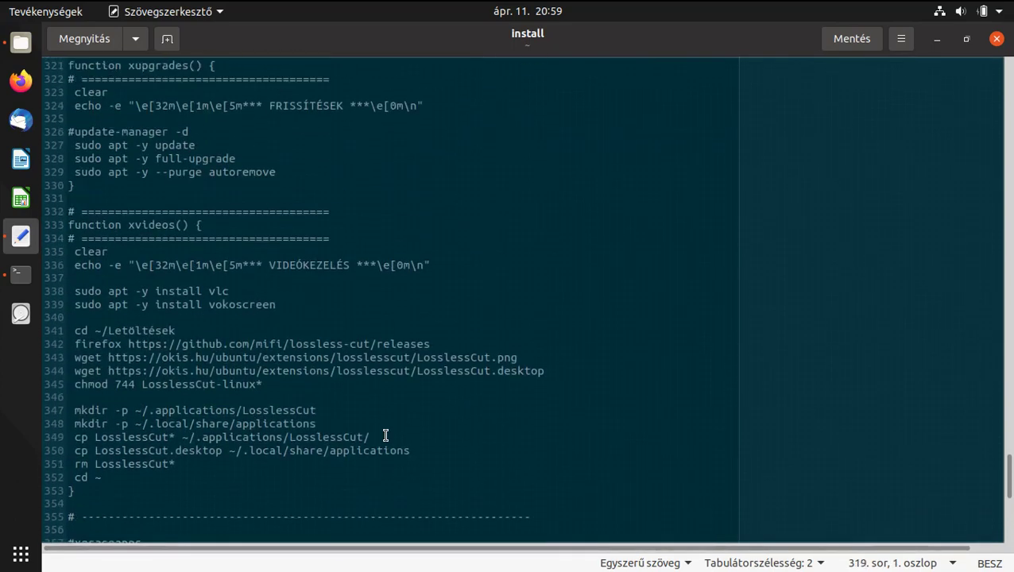
pyautogui.press('Up')
pyautogui.press('Up')
pyautogui.press('Up')
pyautogui.press('Up')
pyautogui.press('Up')
pyautogui.press('Up')
pyautogui.press('Up')
pyautogui.press('Up')
pyautogui.press('Up')
pyautogui.press('Up')
pyautogui.press('Up')
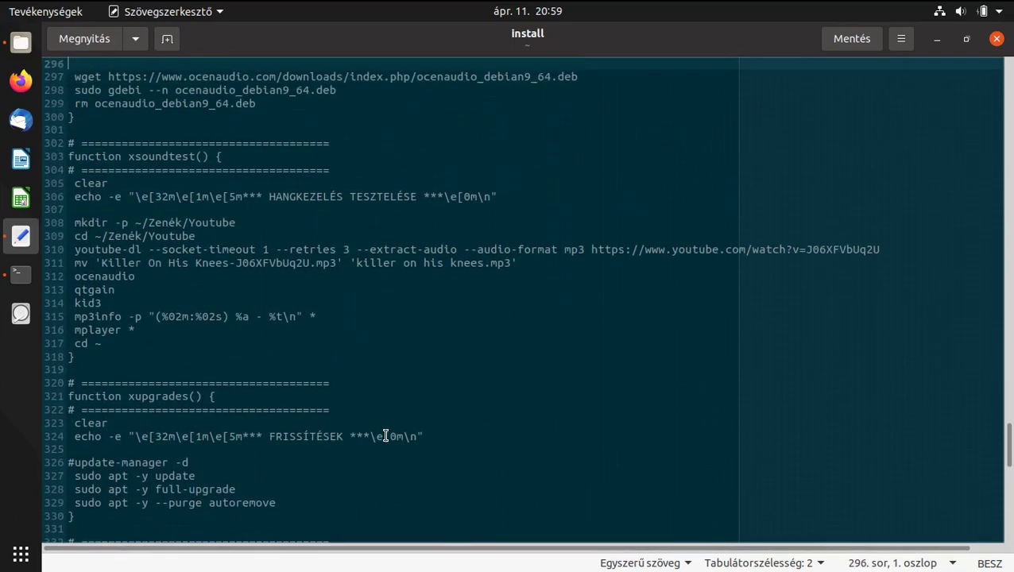
pyautogui.press('Up')
pyautogui.press('Up')
pyautogui.press('Up')
pyautogui.press('Up')
pyautogui.press('Up')
pyautogui.press('Up')
pyautogui.press('Up')
pyautogui.press('Up')
pyautogui.press('Up')
pyautogui.press('Up')
pyautogui.press('Up')
pyautogui.press('Up')
pyautogui.press('Up')
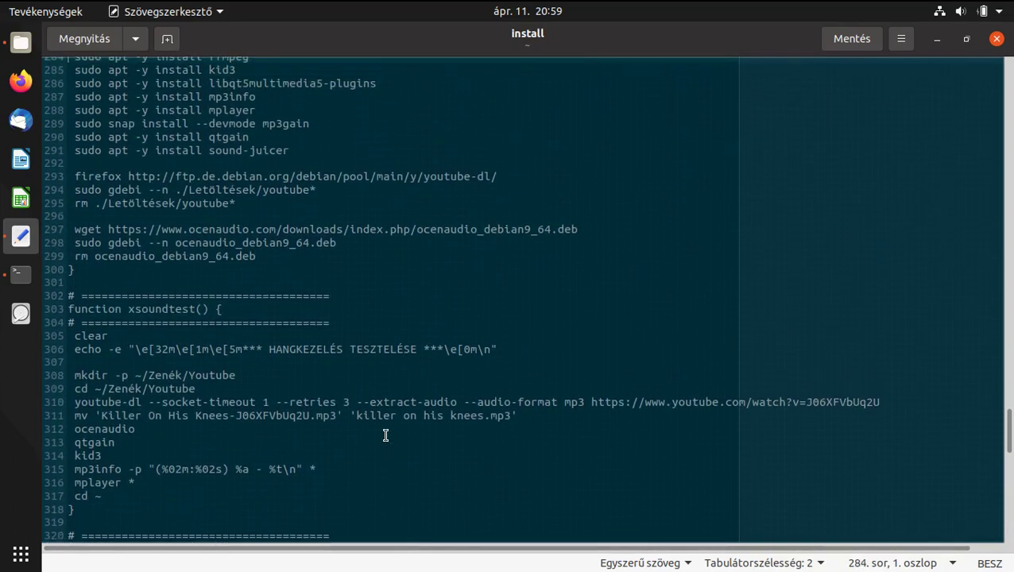
pyautogui.press('Up')
pyautogui.press('Up')
pyautogui.press('Up')
pyautogui.press('Up')
pyautogui.press('Up')
pyautogui.press('Up')
pyautogui.press('Down')
pyautogui.press('Down')
pyautogui.press('Down')
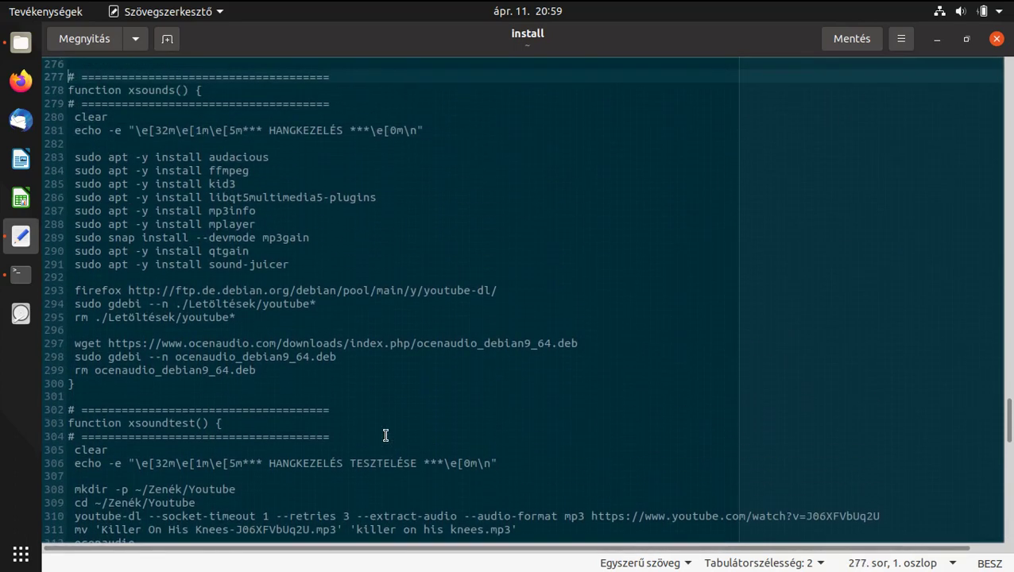
# Go through the install lines of the xsounds() function one by one, from audacious to sound-juicer
pyautogui.press('Up')
pyautogui.press('Down')
pyautogui.press('Down')
pyautogui.press('Down')
pyautogui.press('Down')
pyautogui.press('Down')
pyautogui.press('Down')
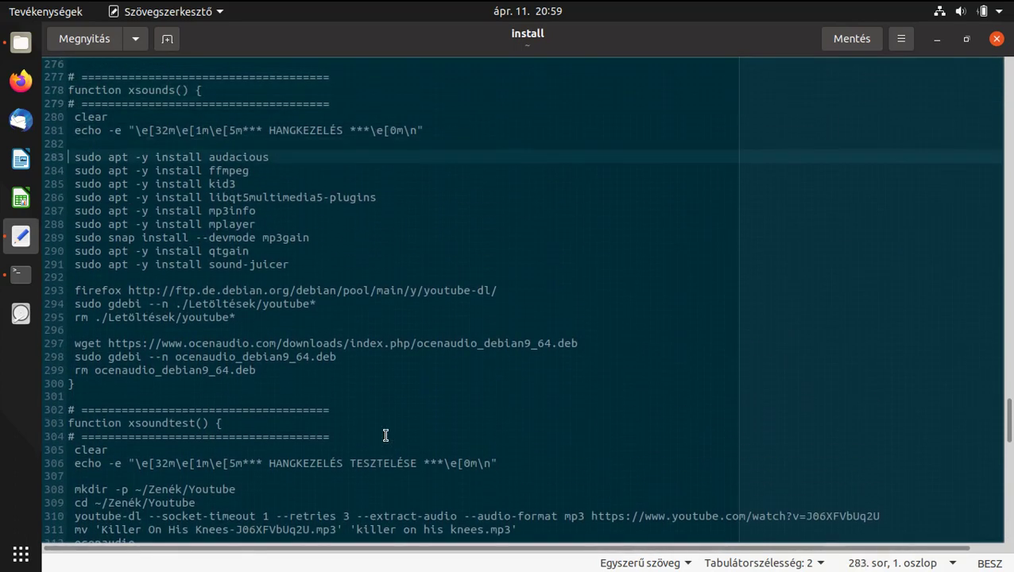
pyautogui.press('Up')
pyautogui.hotkey('shift', 'Down')
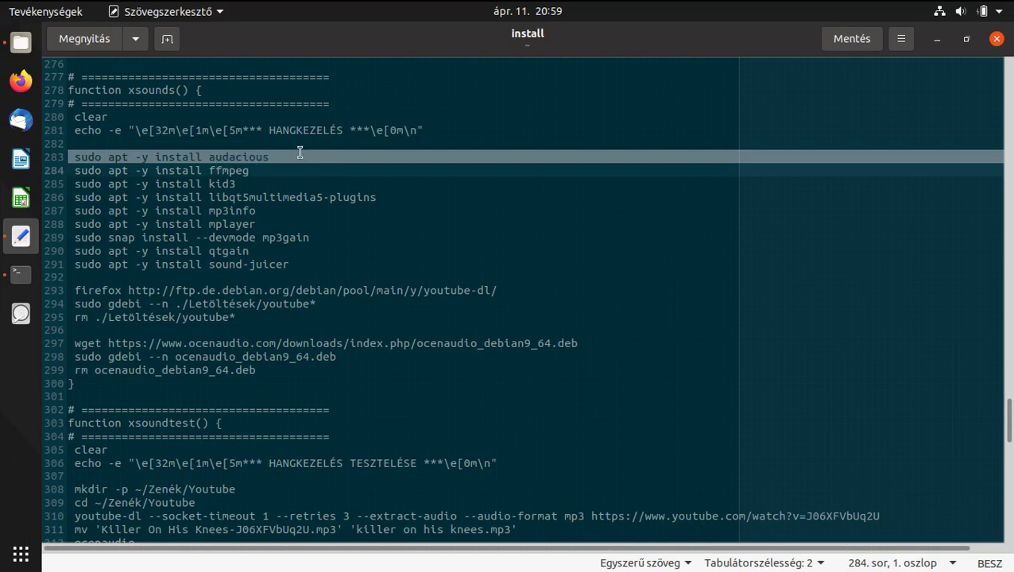
pyautogui.press('Down')
pyautogui.press('Up')
pyautogui.press('Down')
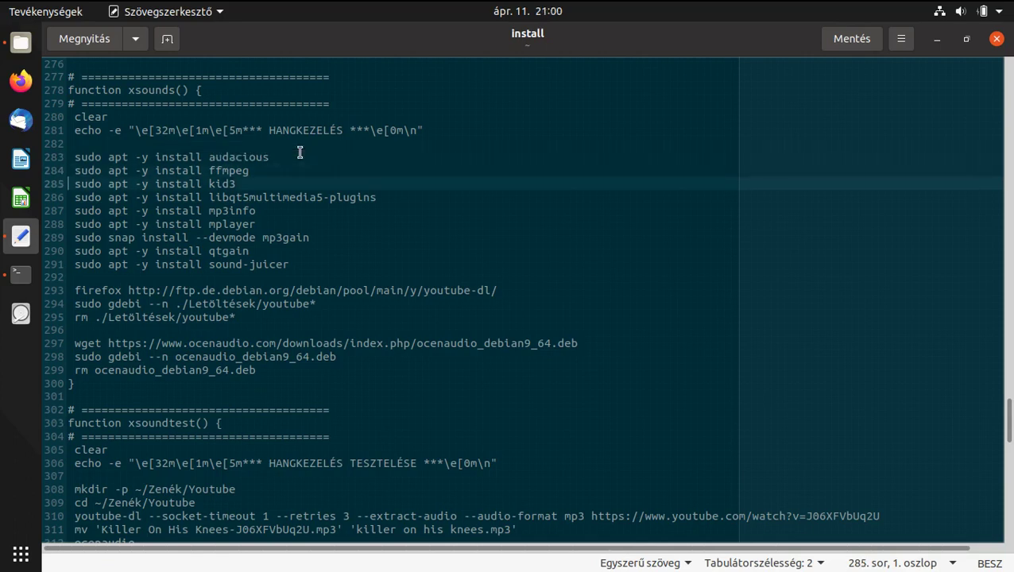
pyautogui.press('Down')
pyautogui.press('Down')
pyautogui.press('Down')
pyautogui.press('Down')
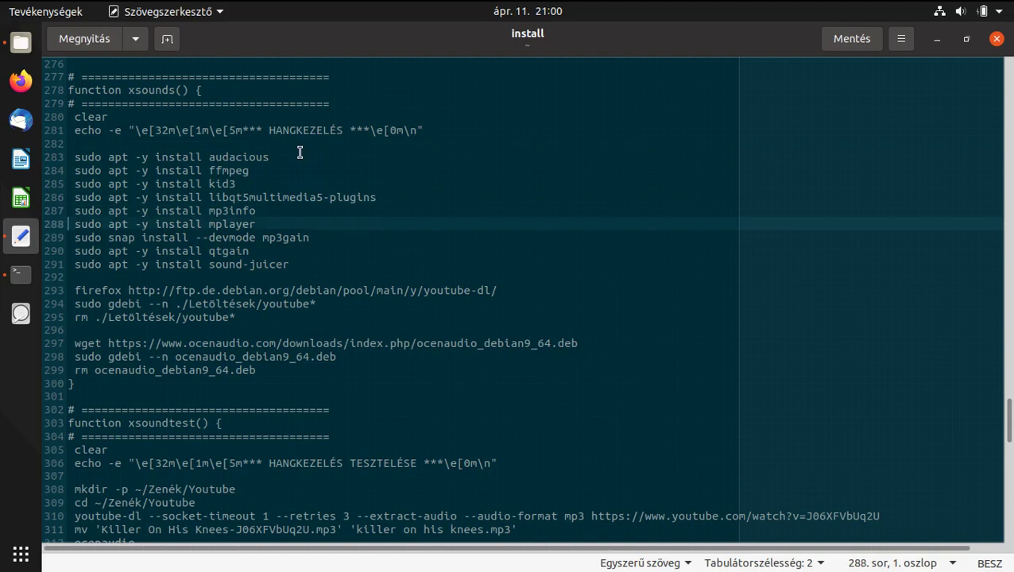
pyautogui.press('Down')
pyautogui.press('Down')
pyautogui.press('Down')
pyautogui.press('Down')
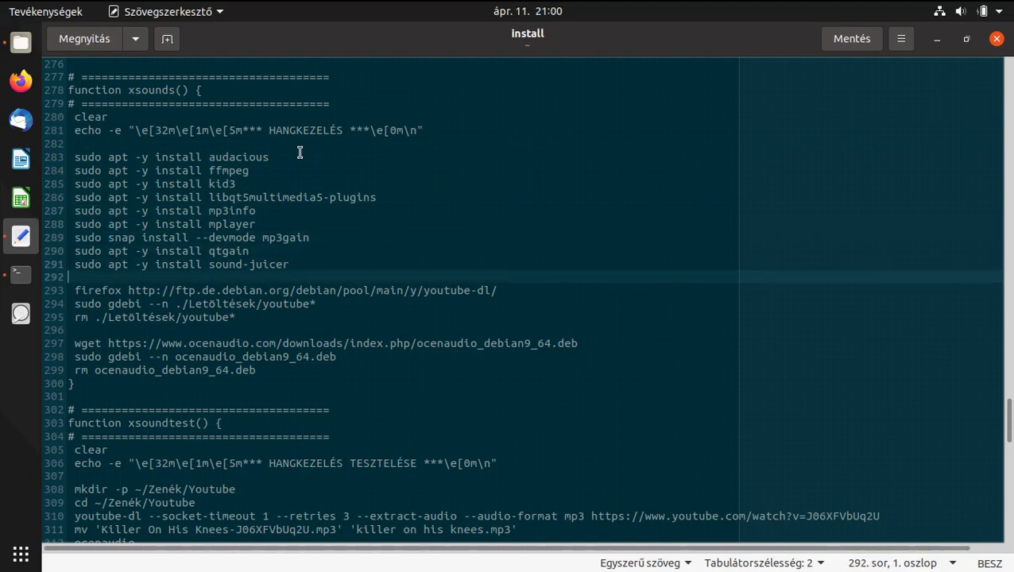
# Highlight the sudo apt -y install audacious line in xsounds() and switch to the terminal (Terminál)
pyautogui.press('Up')
pyautogui.press('Up')
pyautogui.press('Up')
pyautogui.press('Up')
pyautogui.press('Up')
pyautogui.press('Up')
pyautogui.press('Up')
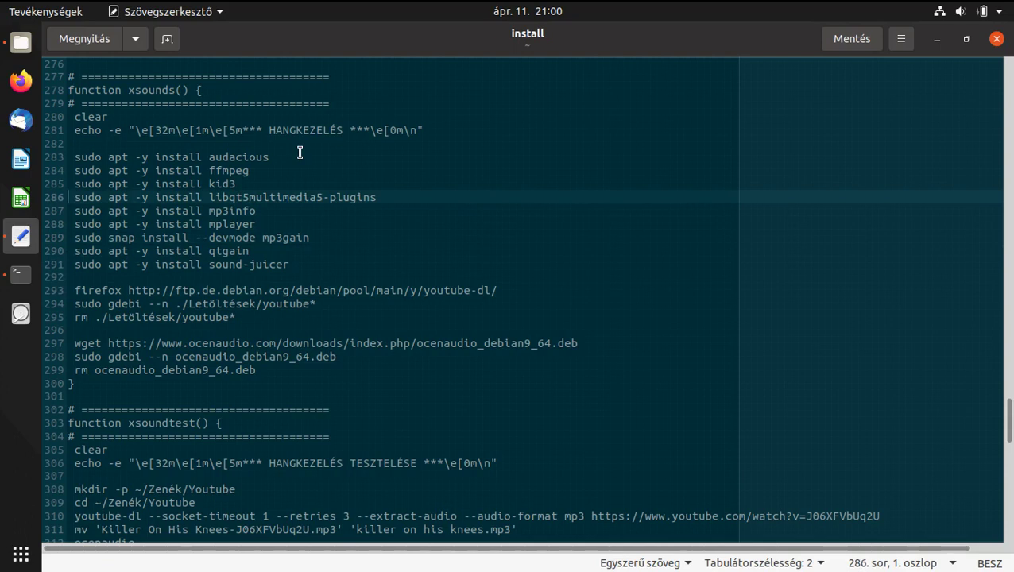
pyautogui.press('Up')
pyautogui.press('Up')
pyautogui.press('Up')
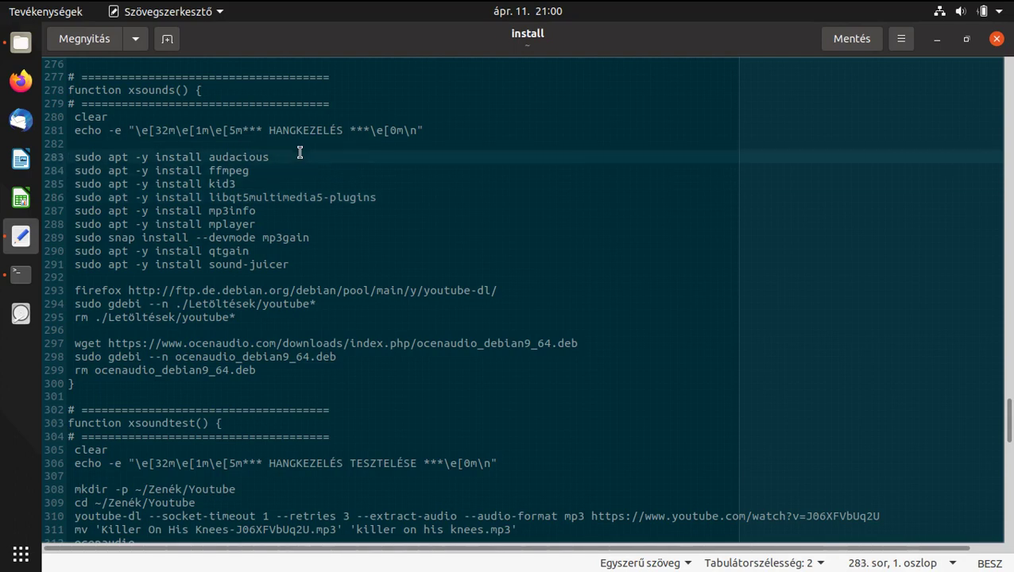
pyautogui.hotkey('shift', 'Down')
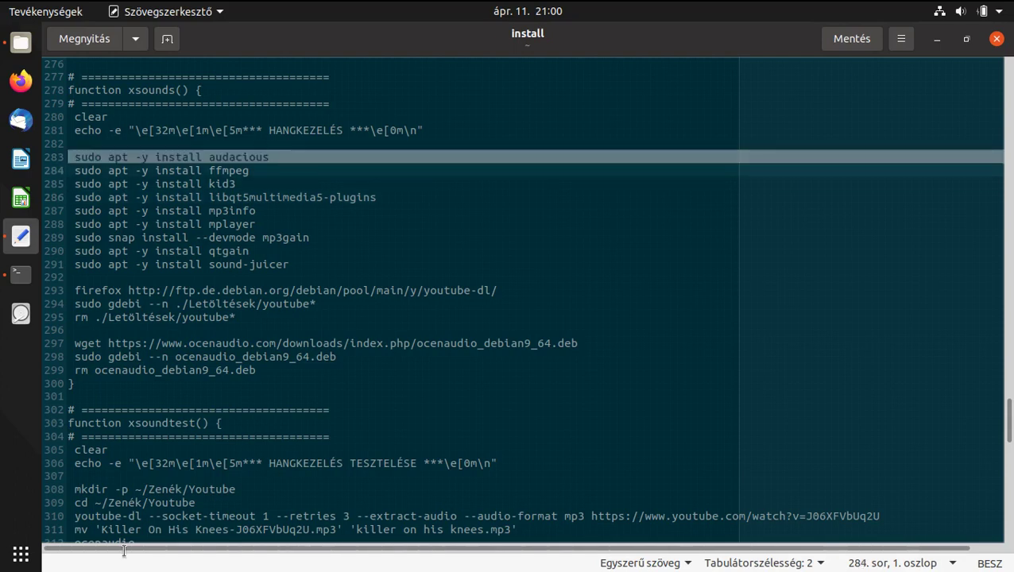
pyautogui.click(21, 278)
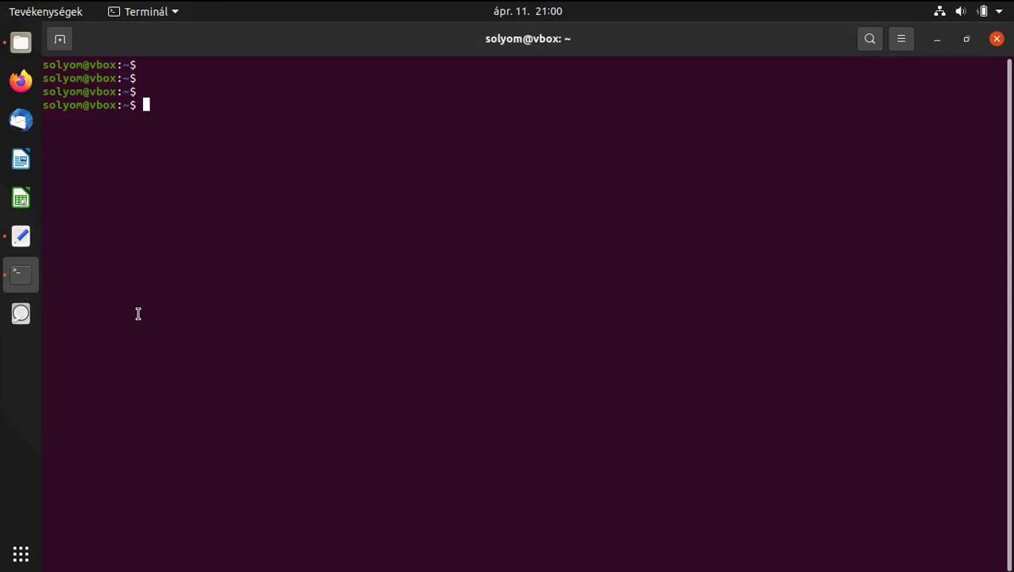
# List the package-name completions for sudo apt install audacity and clear the command line
pyautogui.write('apt')
pyautogui.press('Home')
pyautogui.write('sudo')
pyautogui.press('Right')
pyautogui.press('Right')
pyautogui.press('Right')
pyautogui.press('Right')
pyautogui.write('install ')
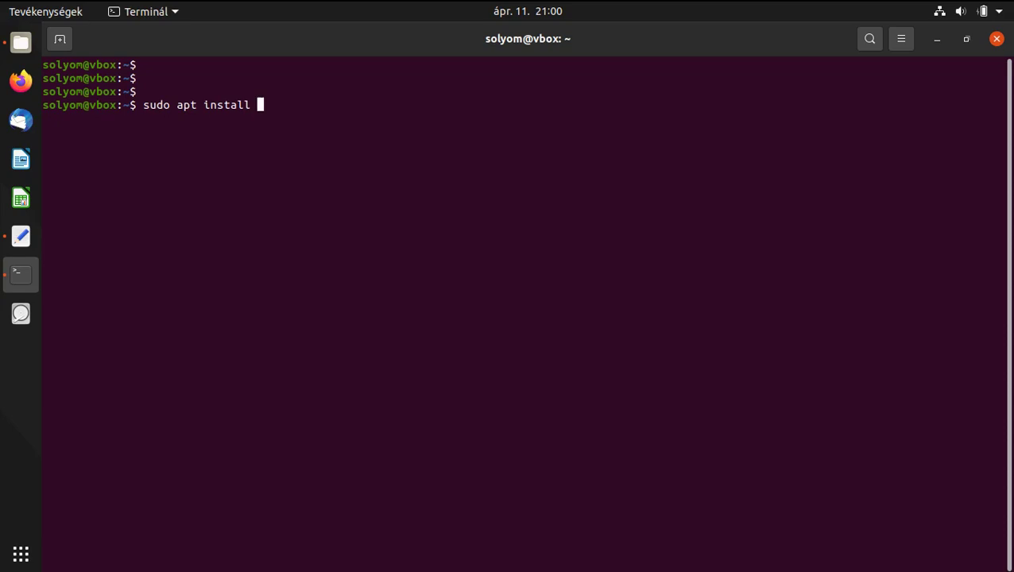
pyautogui.write('audacity')
pyautogui.press('Tab')
pyautogui.press('Tab')
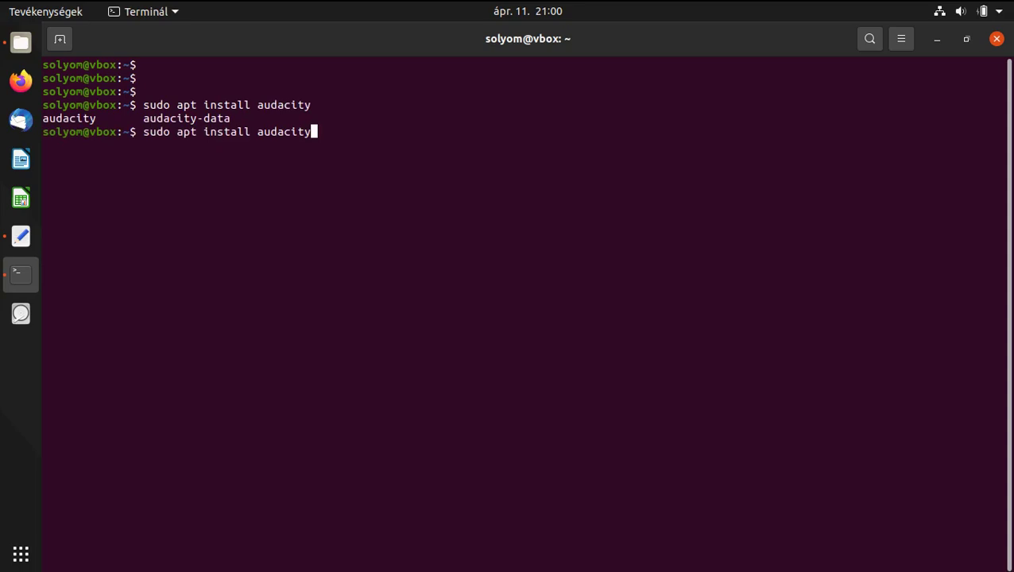
pyautogui.press('BackSpace')
pyautogui.press('BackSpace')
pyautogui.press('BackSpace')
pyautogui.press('BackSpace')
pyautogui.press('BackSpace')
pyautogui.press('BackSpace')
pyautogui.press('BackSpace')
pyautogui.press('BackSpace')
pyautogui.press('BackSpace')
pyautogui.press('BackSpace')
pyautogui.press('BackSpace')
pyautogui.press('BackSpace')
pyautogui.press('BackSpace')
pyautogui.press('BackSpace')
pyautogui.press('BackSpace')
pyautogui.press('BackSpace')
pyautogui.press('BackSpace')
pyautogui.press('BackSpace')
pyautogui.press('BackSpace')
pyautogui.press('BackSpace')
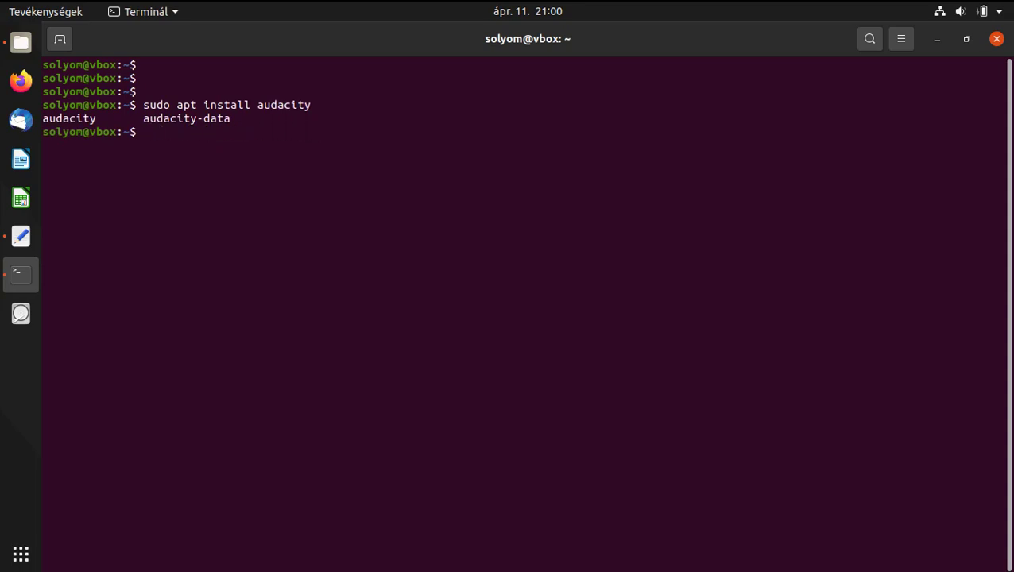
# Run sudo apt install audacious, listing the package completions from audaci on the way, and authenticate with the account password
pyautogui.write('sudo apt install')
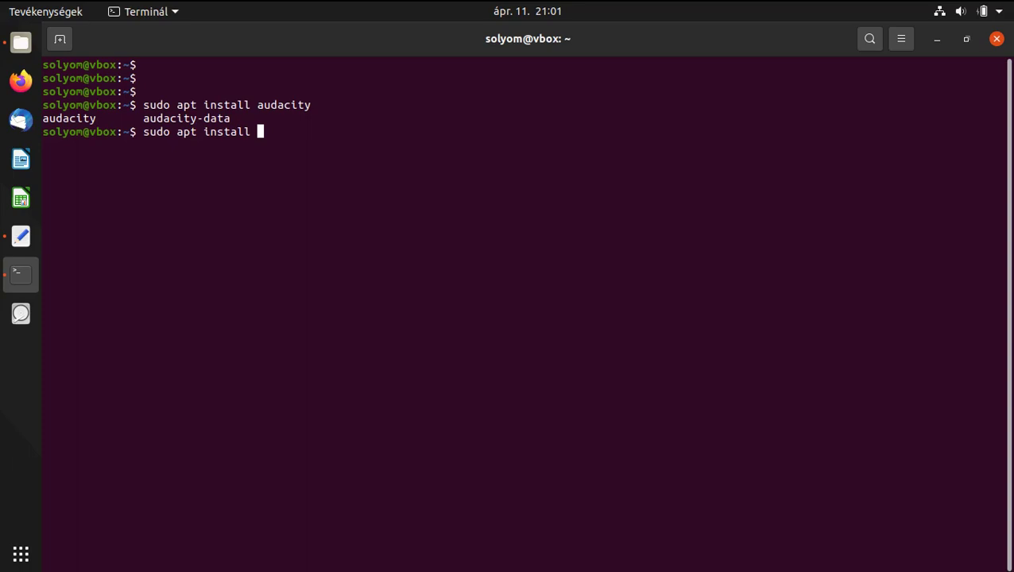
pyautogui.write('audaci')
pyautogui.press('Tab')
pyautogui.press('Tab')
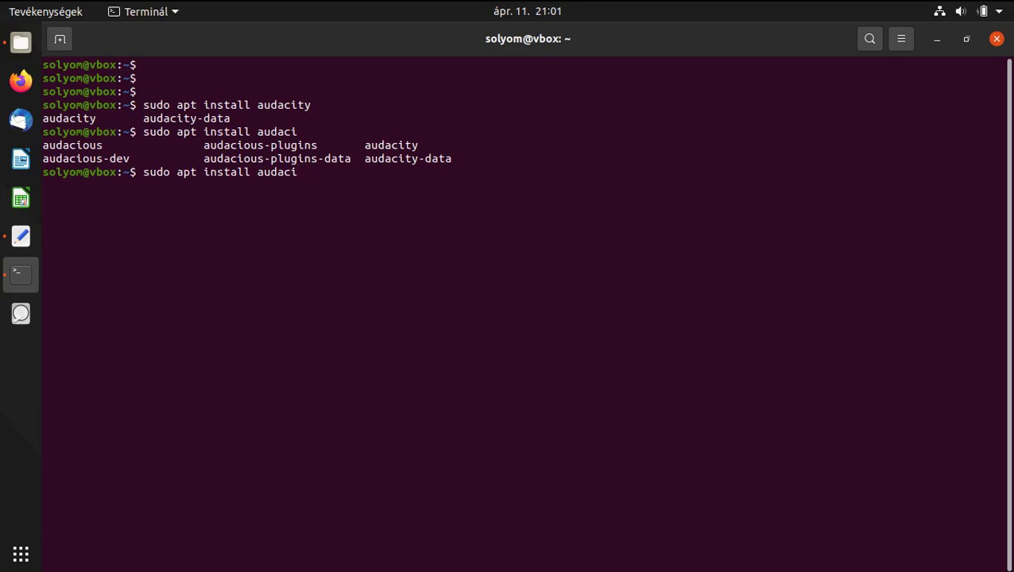
pyautogui.write('o')
pyautogui.press('Tab')
pyautogui.press('Tab')
pyautogui.press('Tab')
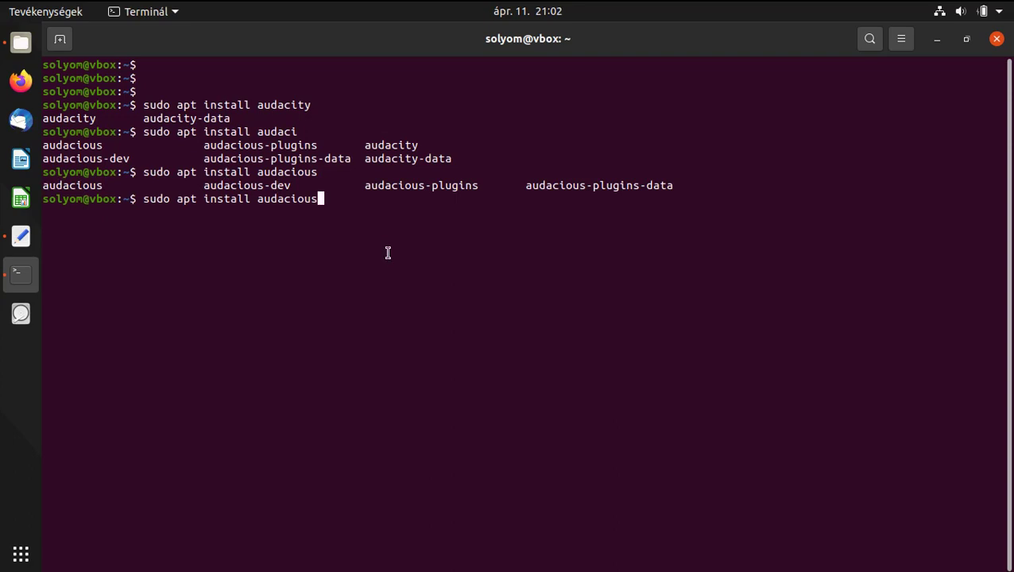
pyautogui.press('Return')
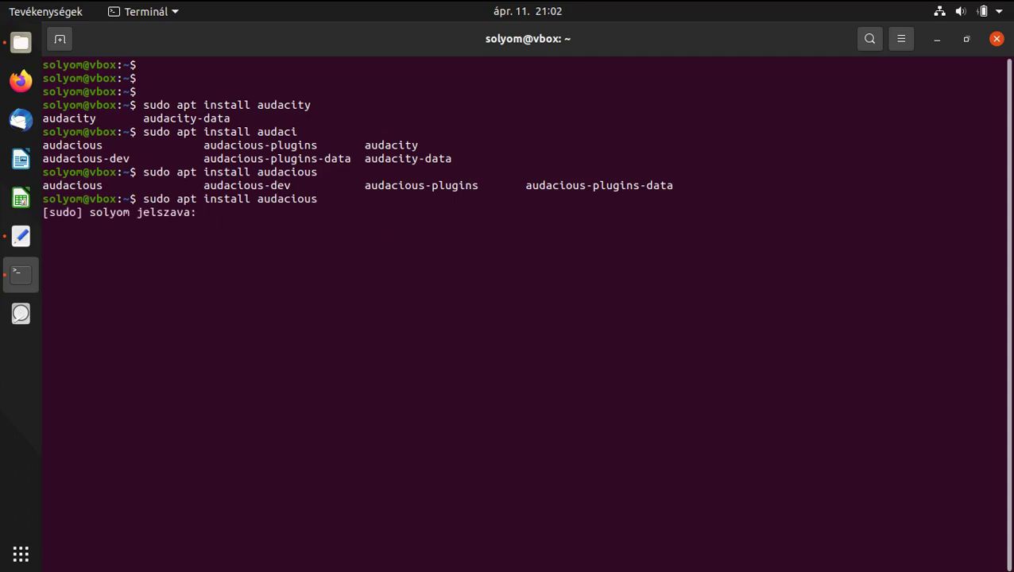
pyautogui.press('Return')
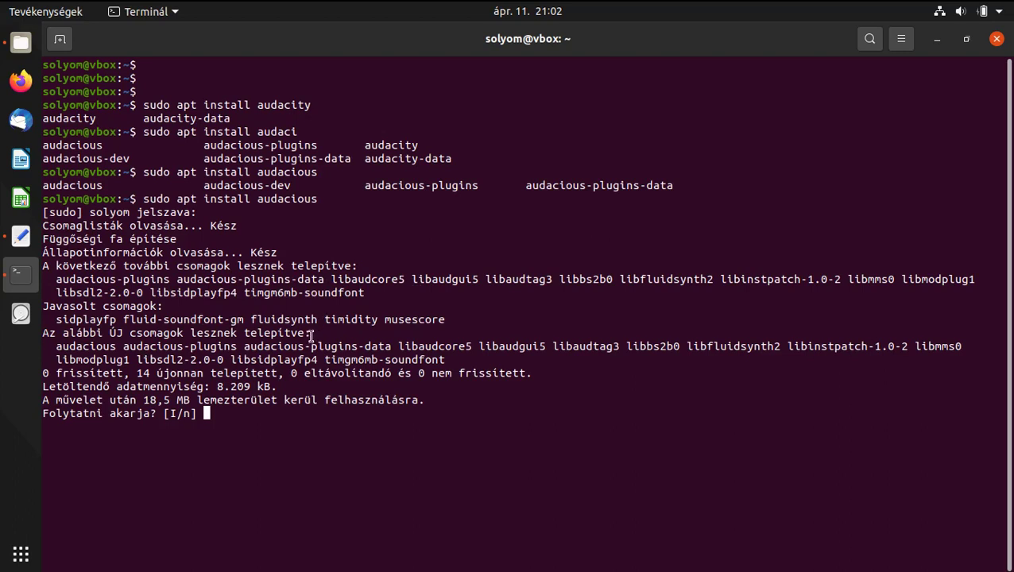
# Highlight the number of newly installed packages and the download size in the apt summary
pyautogui.moveTo(130, 373); pyautogui.dragTo(264, 372)
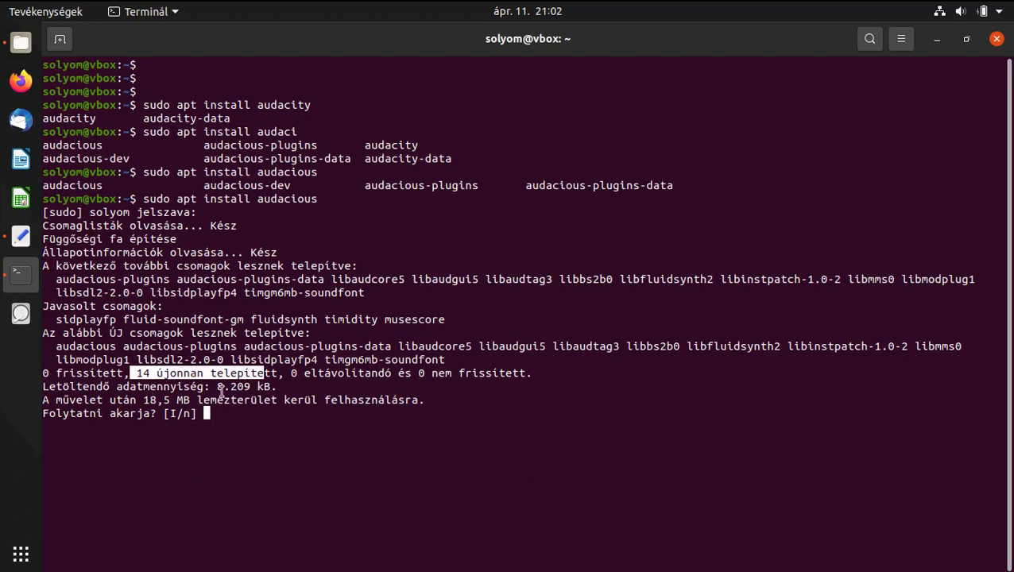
pyautogui.moveTo(217, 386); pyautogui.dragTo(1000, 387)
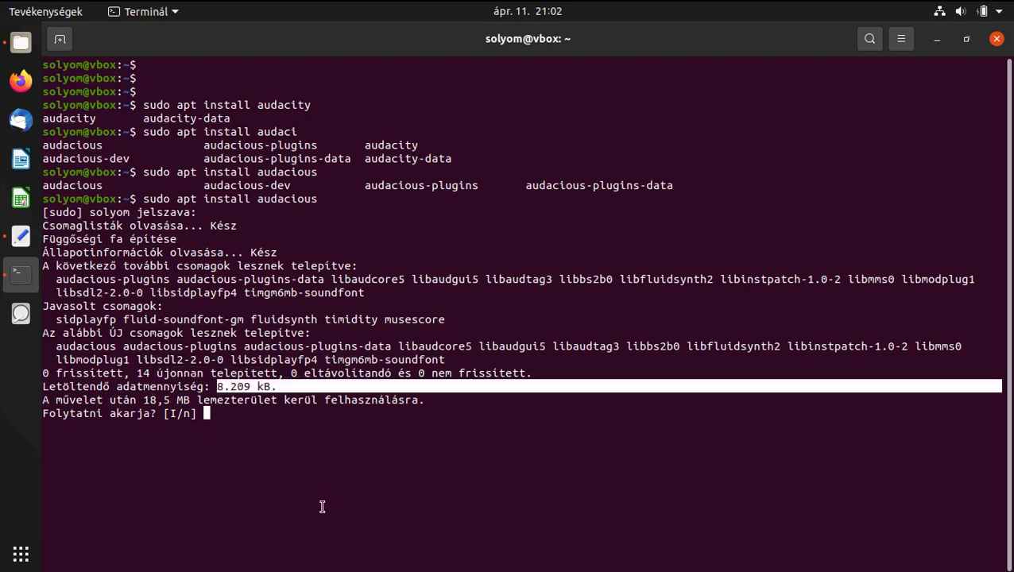
pyautogui.click(237, 414)
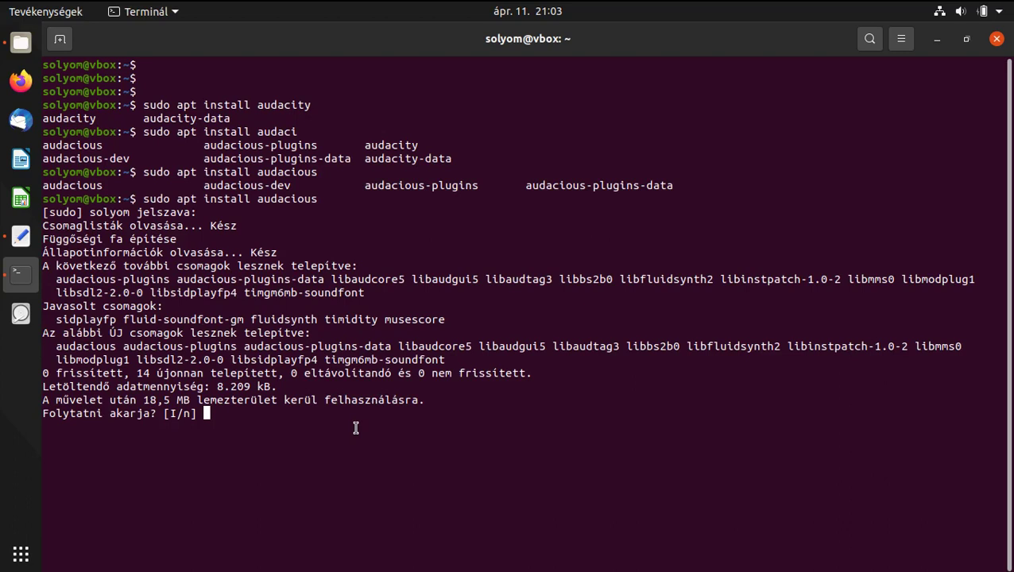
# Confirm the Audacious installation with the default answer and check for its launcher among all applications
pyautogui.press('Return')
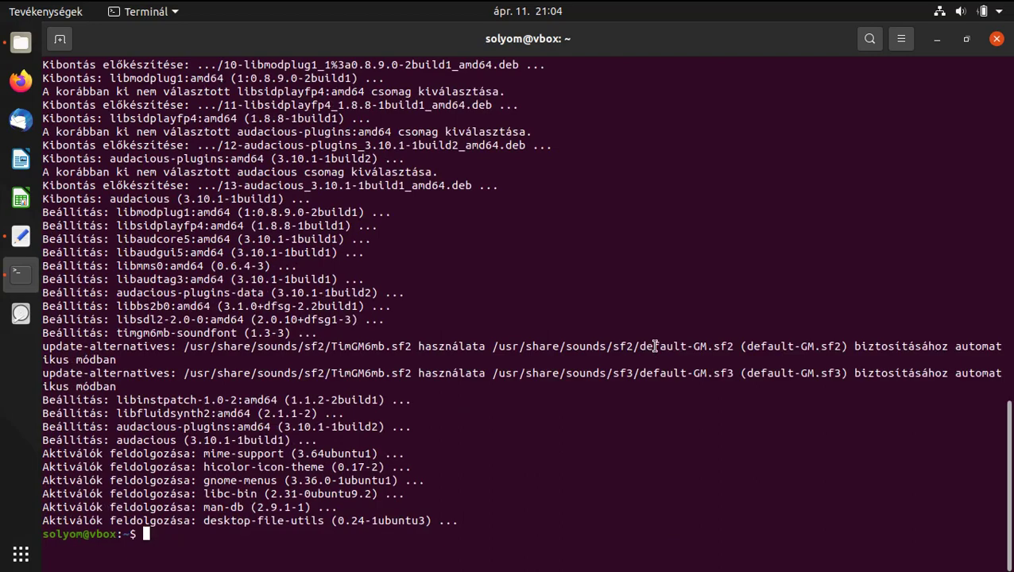
pyautogui.click(21, 554)
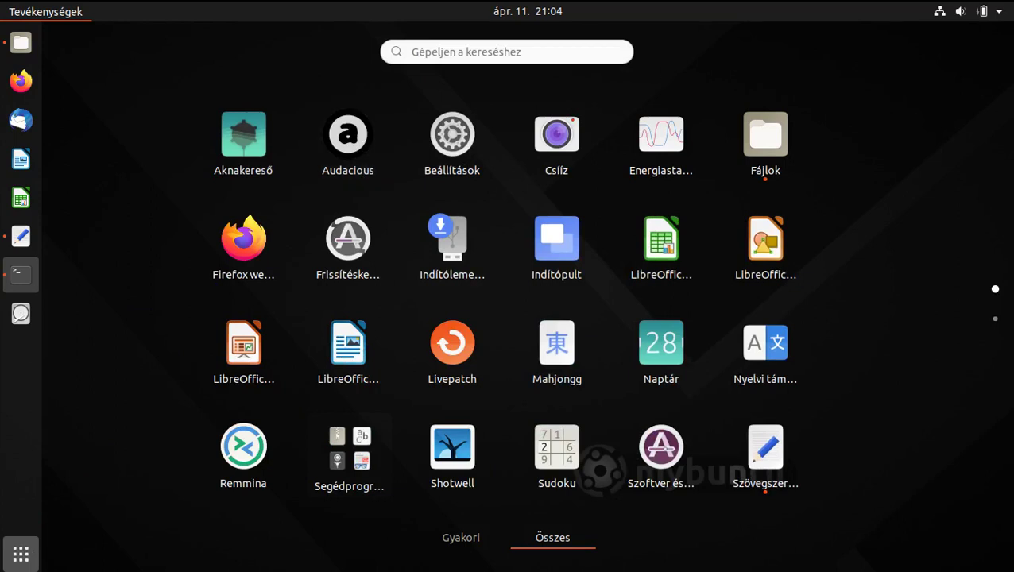
pyautogui.click(22, 556)
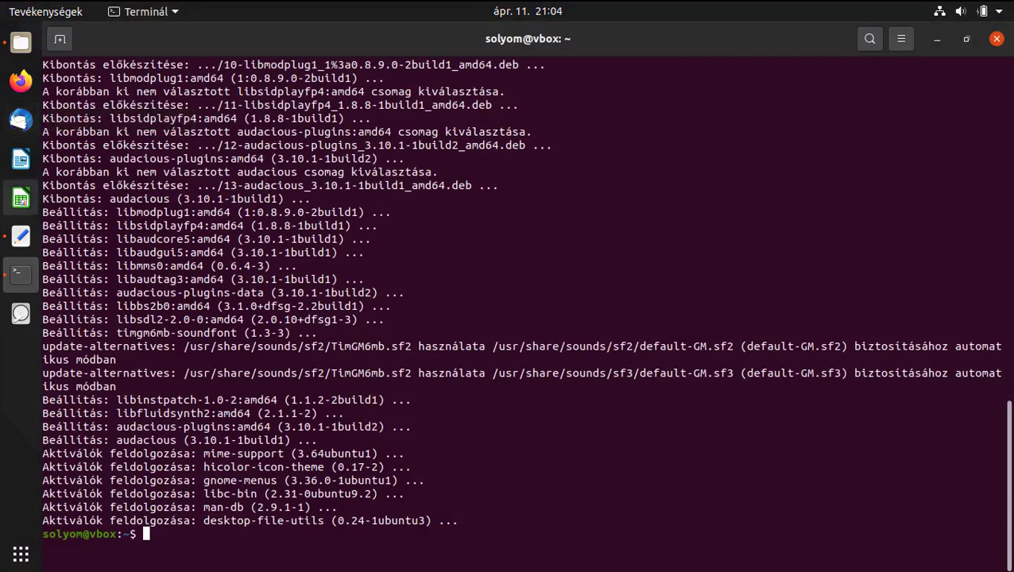
# Open the bookmarked MyBuntu site in Firefox and browse the audio and video program lists on its alkalmazások page
pyautogui.click(21, 81)
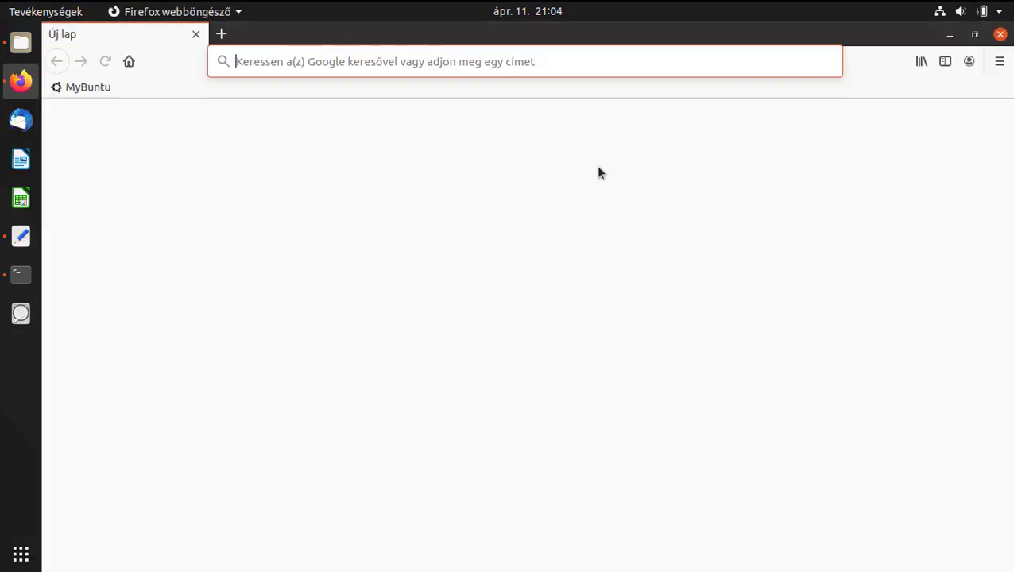
pyautogui.click(60, 88)
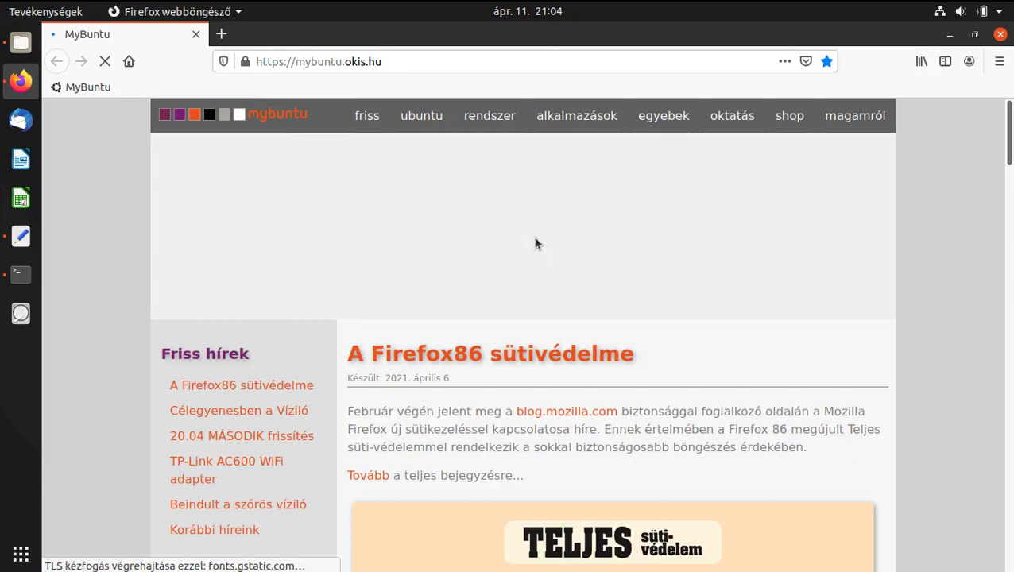
pyautogui.scroll(-2, 548, 270)
pyautogui.scroll(2, 572, 198)
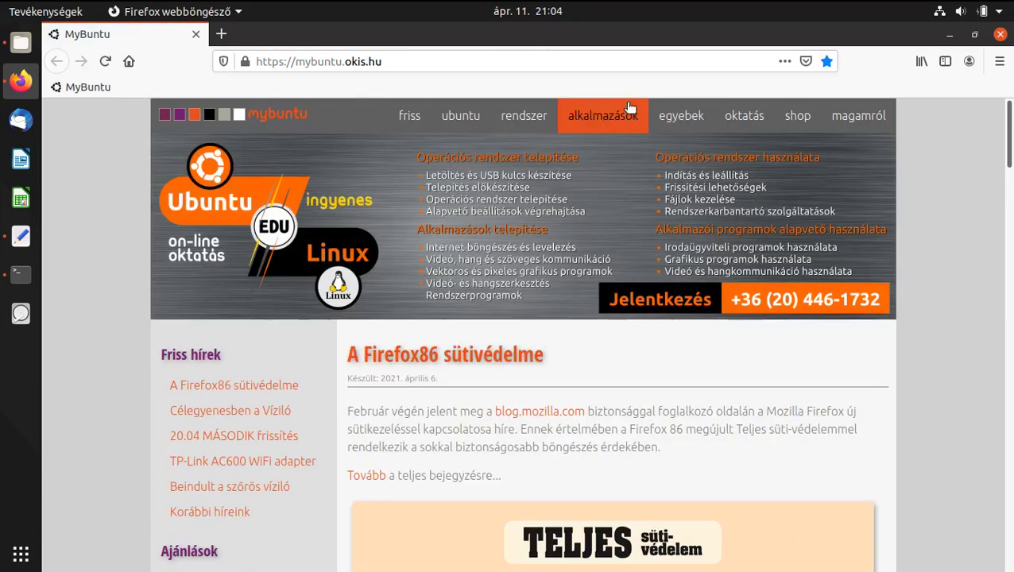
pyautogui.click(611, 119)
pyautogui.scroll(-3, 264, 389)
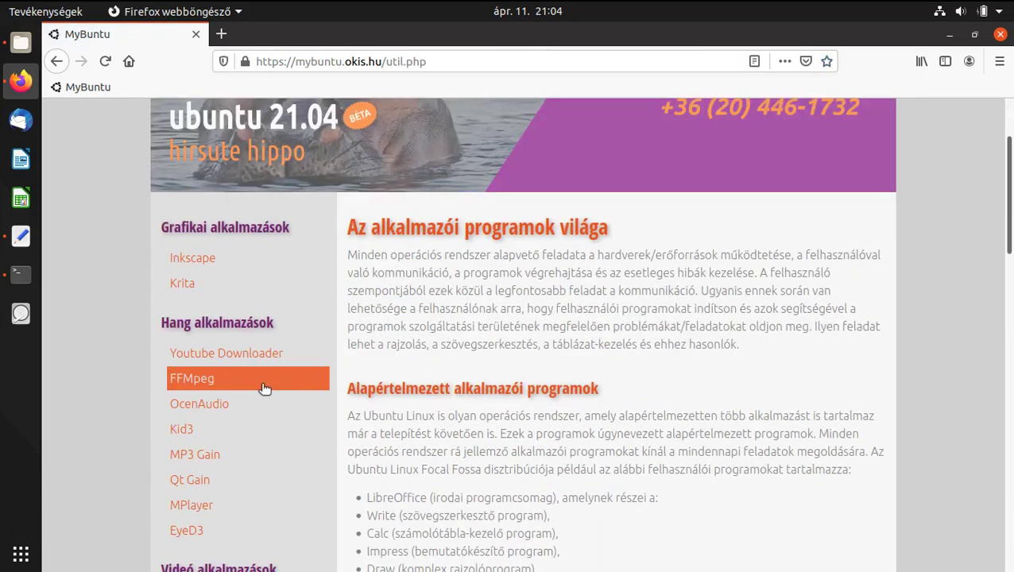
pyautogui.scroll(-1, 261, 388)
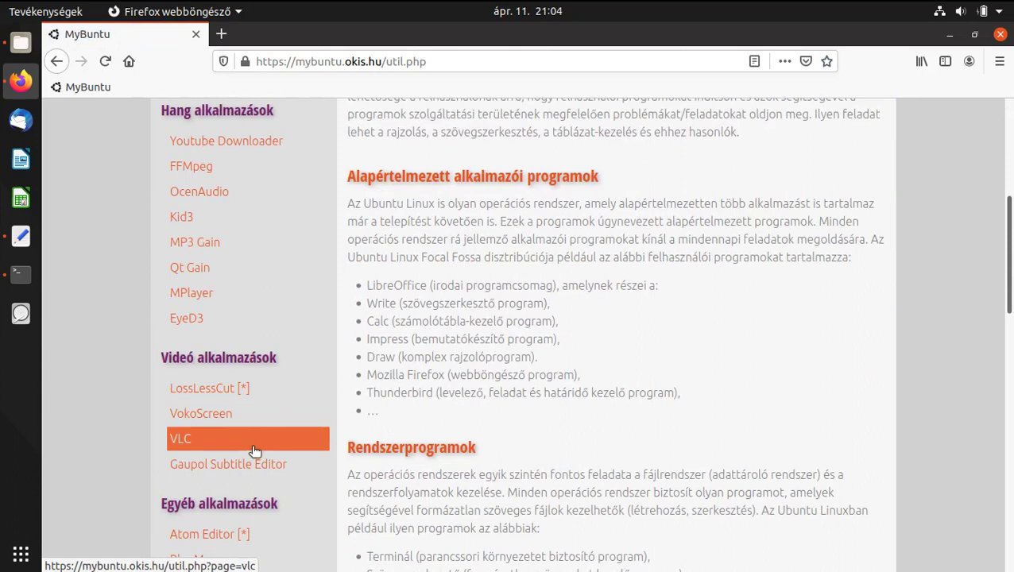
# Open the LossLessCut page under Videó alkalmazások and read through its installation options down to the AppImage installation video
pyautogui.click(213, 397)
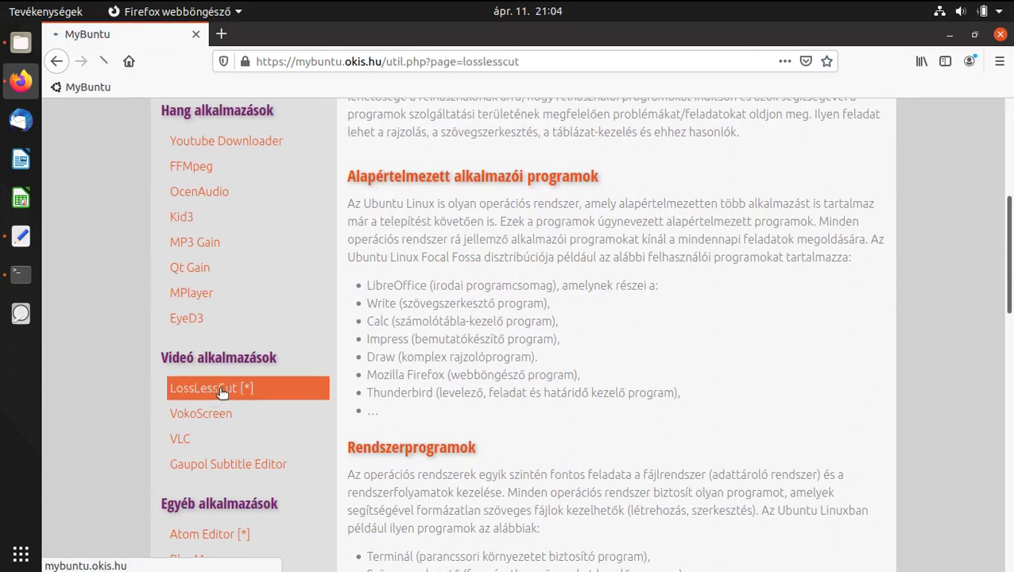
pyautogui.scroll(-5, 713, 256)
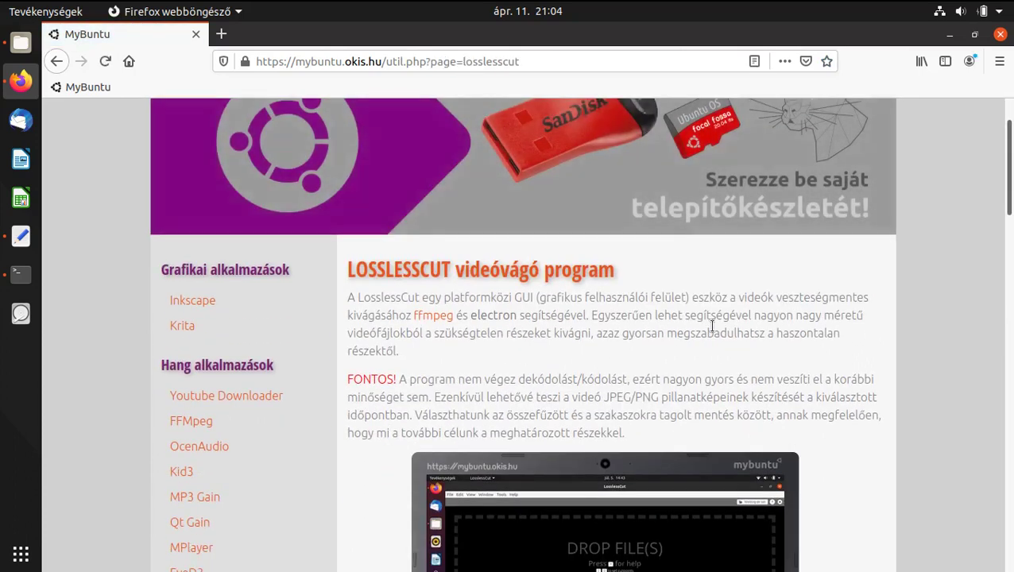
pyautogui.scroll(-3, 714, 332)
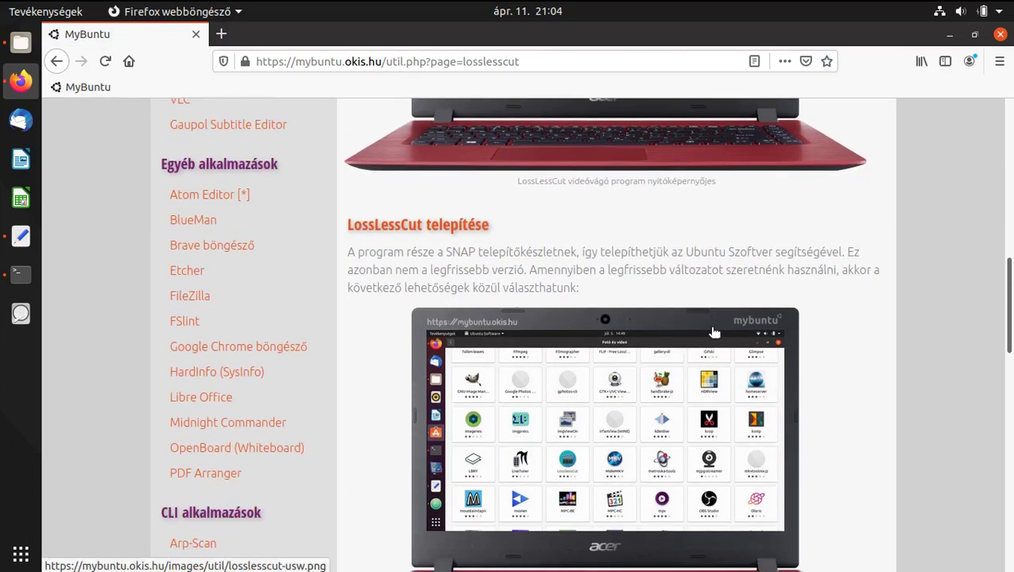
pyautogui.scroll(-5, 713, 332)
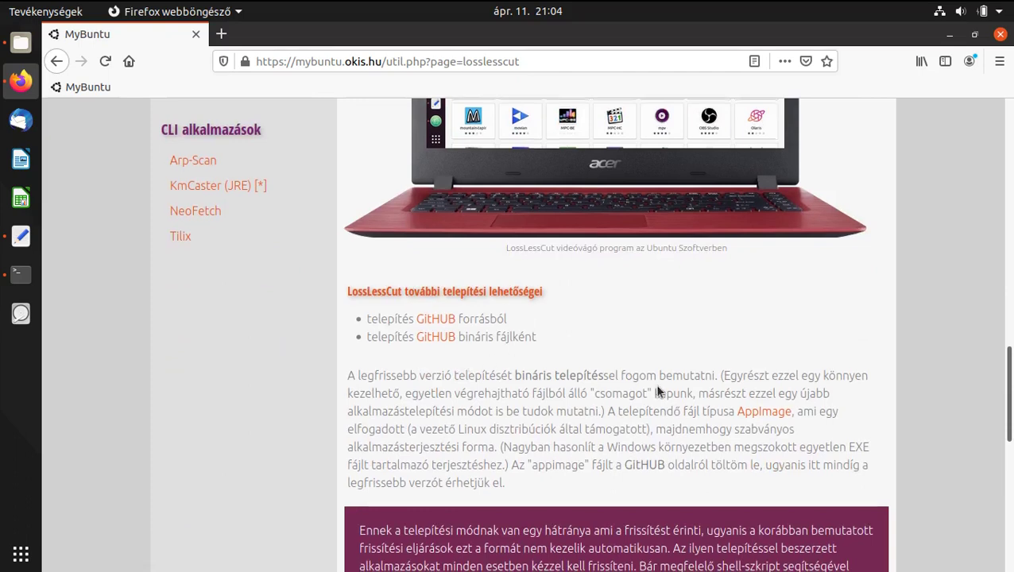
pyautogui.scroll(-3, 656, 389)
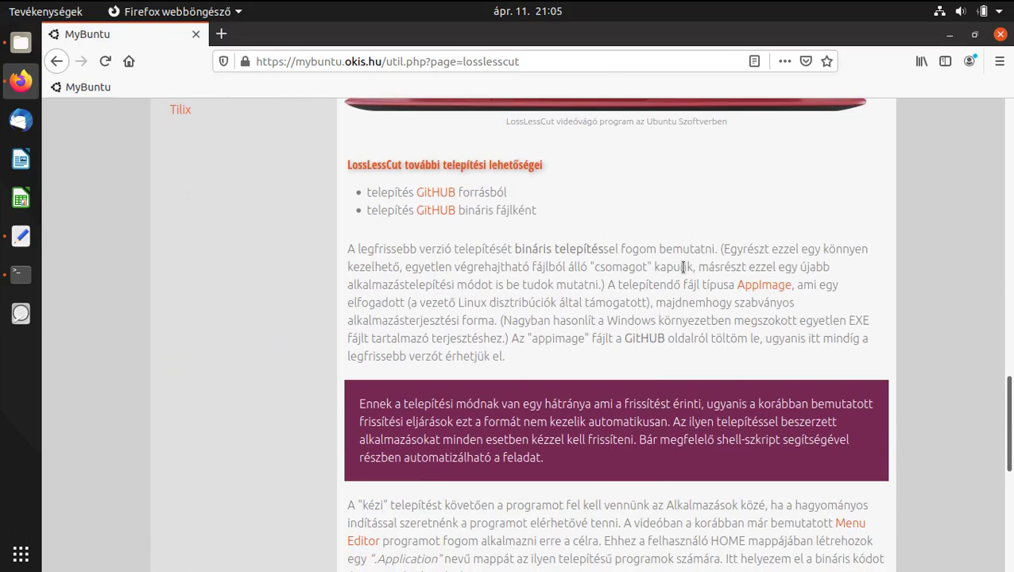
pyautogui.scroll(-10, 683, 267)
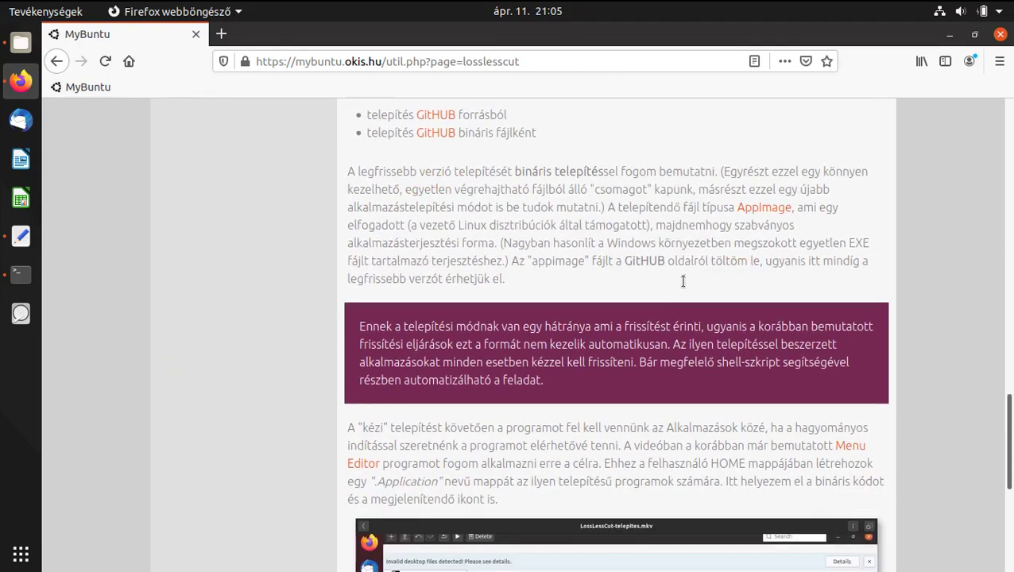
pyautogui.scroll(-2, 683, 290)
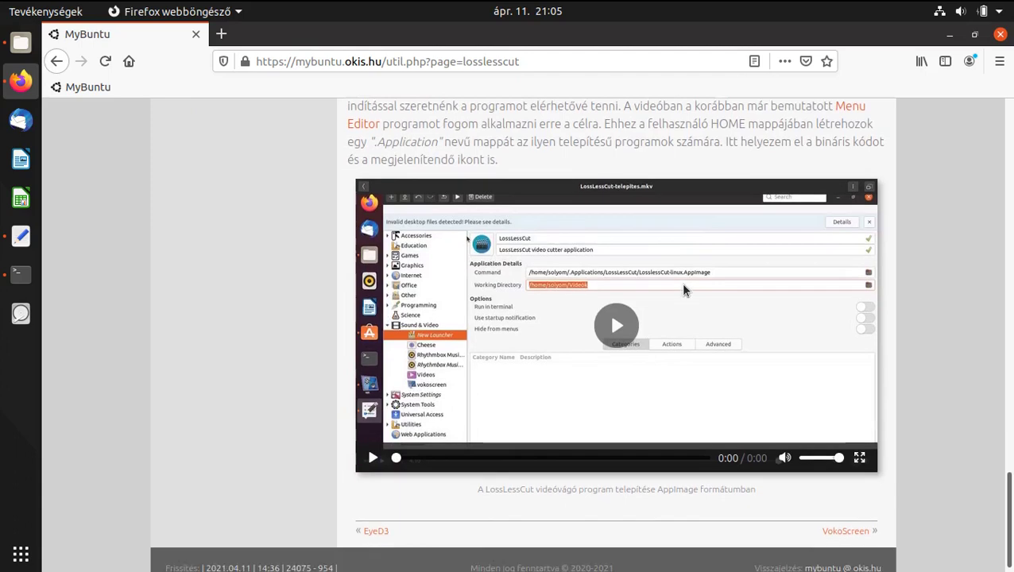
# Look back over the LossLessCut page's further installation options and close Firefox
pyautogui.scroll(4, 595, 356)
pyautogui.scroll(15, 594, 357)
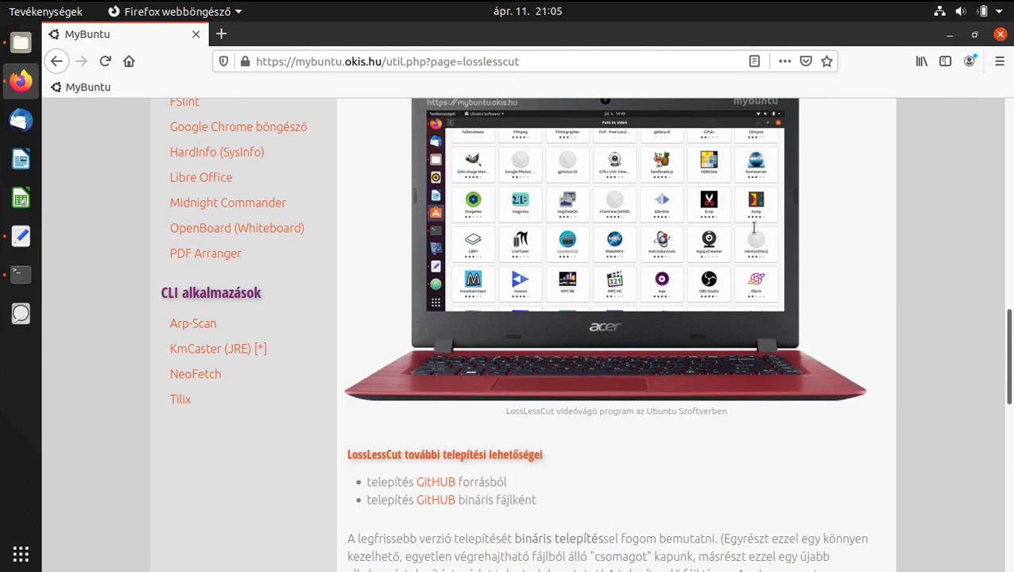
pyautogui.click(1000, 34)
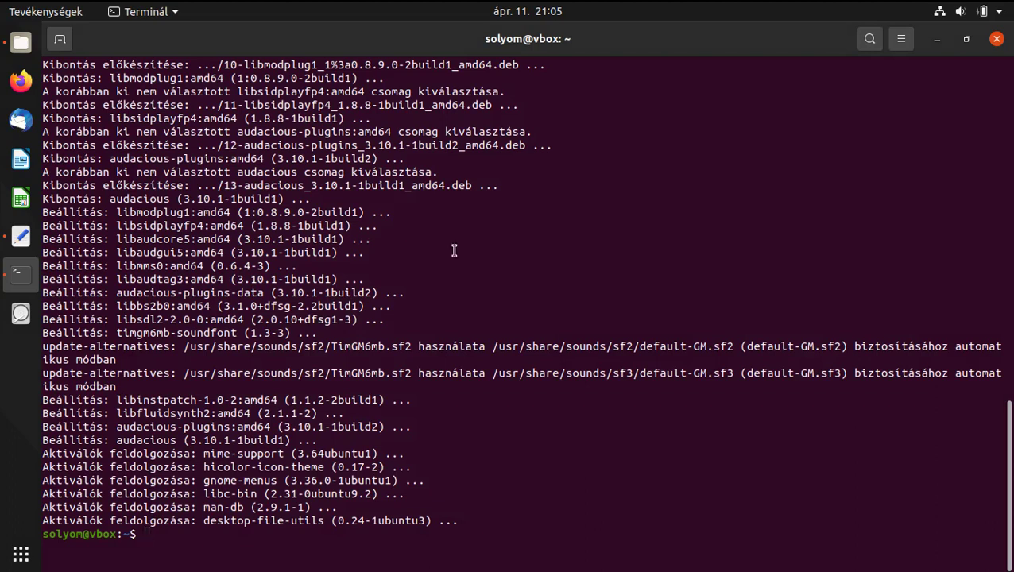
# Draft an apt install command at the terminal prompt and change it to apt remove without running it
pyautogui.write('apt install')
pyautogui.press('BackSpace')
pyautogui.press('BackSpace')
pyautogui.press('BackSpace')
pyautogui.press('BackSpace')
pyautogui.press('BackSpace')
pyautogui.press('BackSpace')
pyautogui.press('BackSpace')
pyautogui.press('BackSpace')
pyautogui.write('remove')
# Open Ubuntu Software, look through the installed applications that can be removed down to VLC, and close it
pyautogui.click(21, 556)
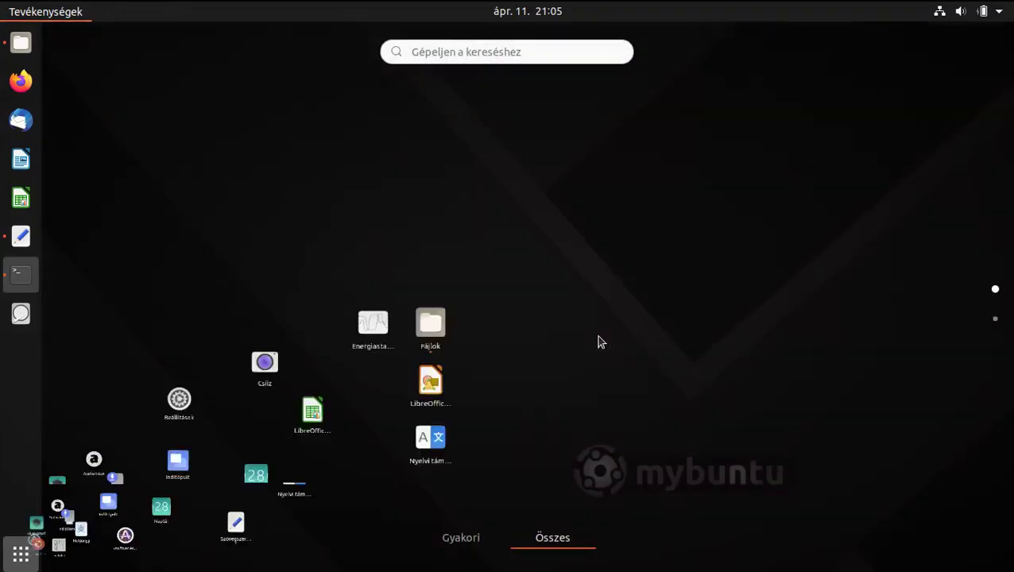
pyautogui.scroll(-1, 643, 350)
pyautogui.click(659, 165)
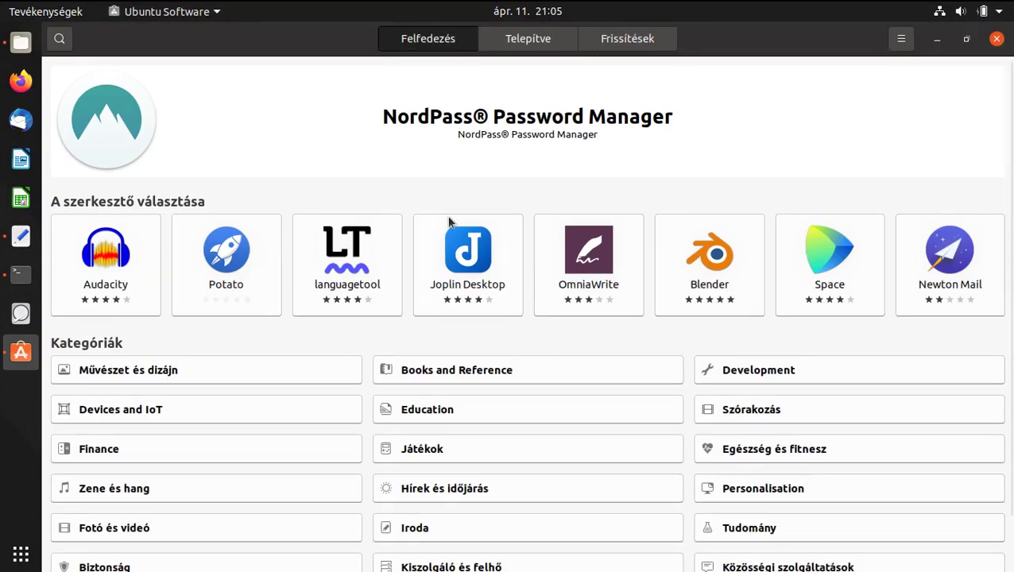
pyautogui.click(528, 39)
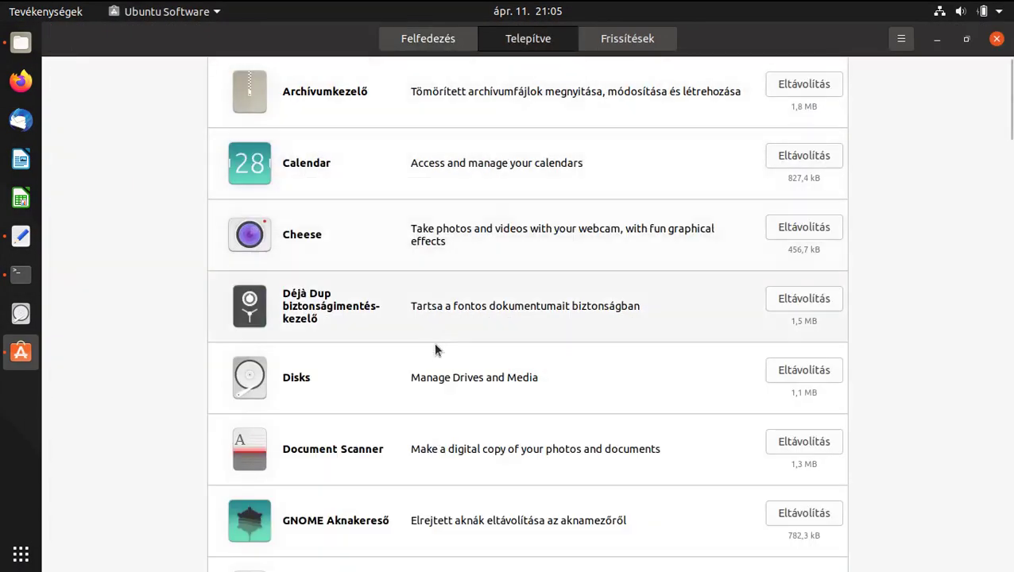
pyautogui.scroll(-6, 435, 350)
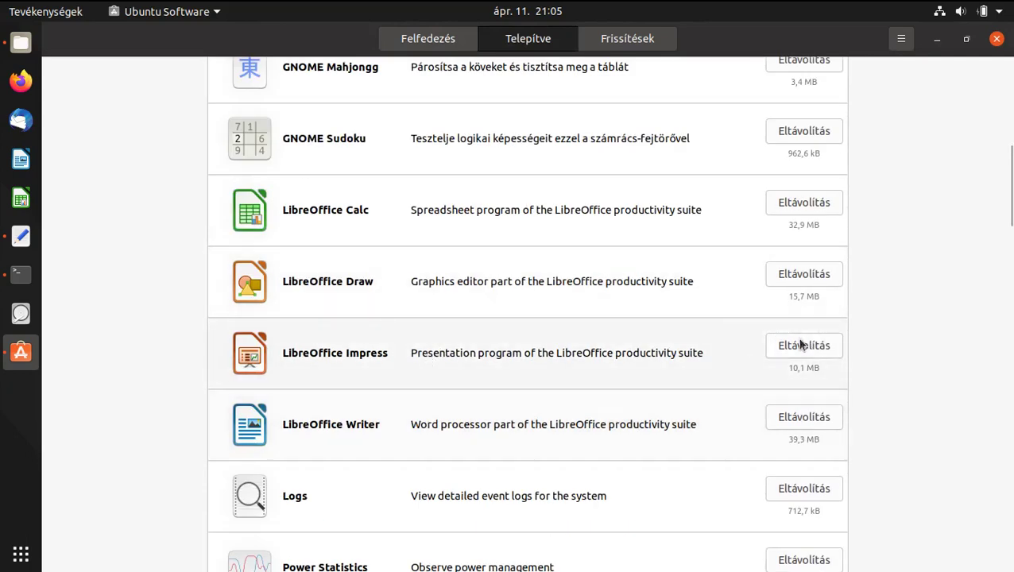
pyautogui.scroll(-5, 663, 414)
pyautogui.scroll(-4, 592, 412)
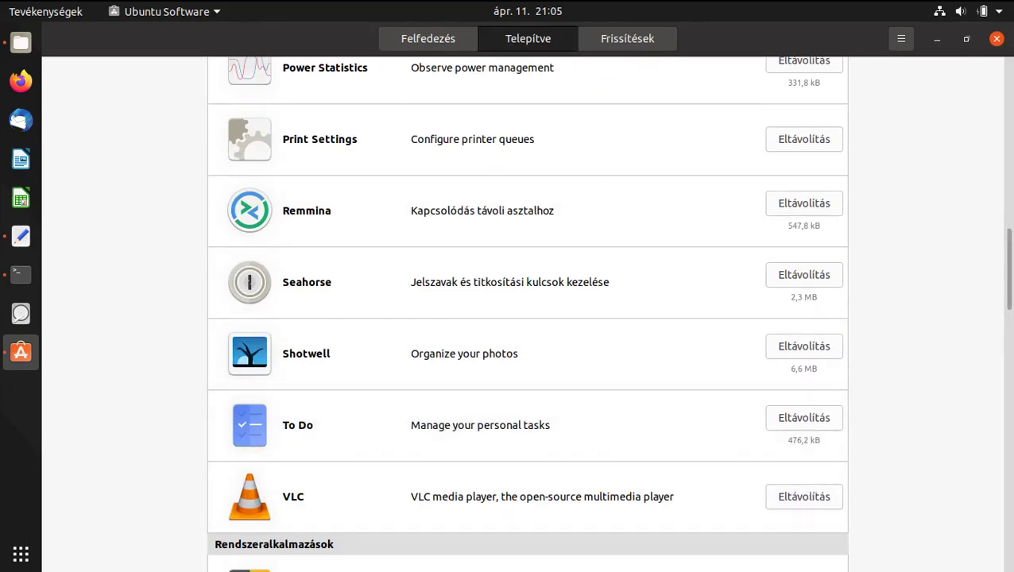
pyautogui.click(996, 38)
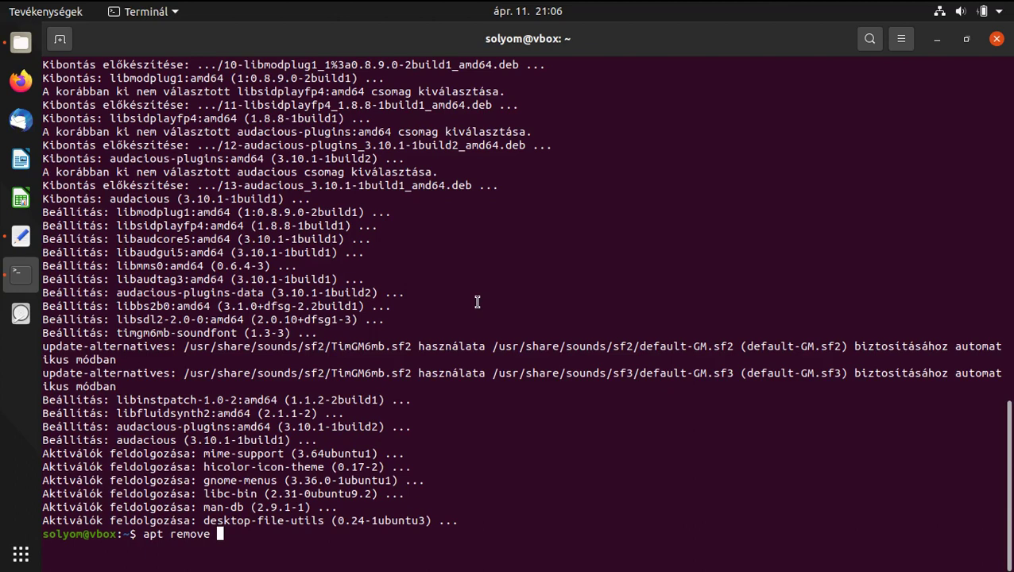
# Clear the unfinished apt remove command from the terminal and add a few empty prompt lines
pyautogui.press('BackSpace')
pyautogui.press('BackSpace')
pyautogui.press('BackSpace')
pyautogui.press('BackSpace')
pyautogui.press('BackSpace')
pyautogui.press('BackSpace')
pyautogui.press('BackSpace')
pyautogui.press('BackSpace')
pyautogui.press('BackSpace')
pyautogui.press('BackSpace')
pyautogui.press('BackSpace')
pyautogui.press('Return')
pyautogui.press('Return')
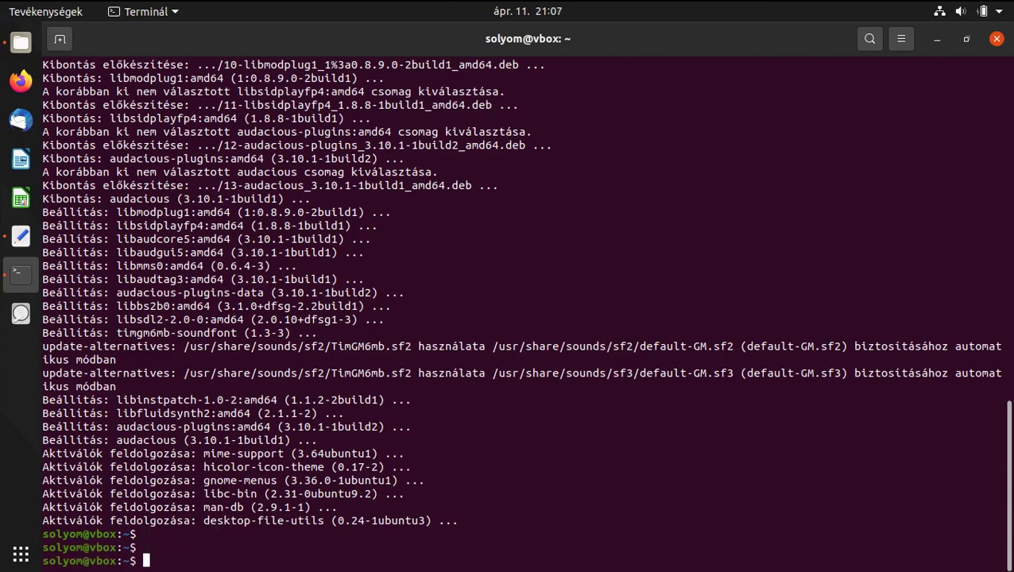
pyautogui.press('Return')
pyautogui.press('Return')
# End the terminal session with exit, then close the install script and the file manager
pyautogui.write('exit')
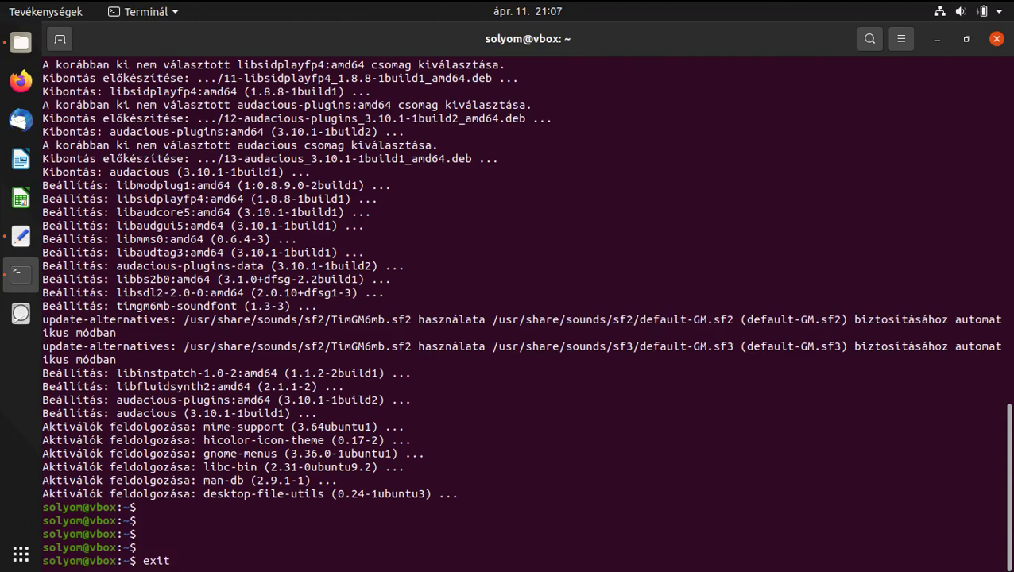
pyautogui.press('Return')
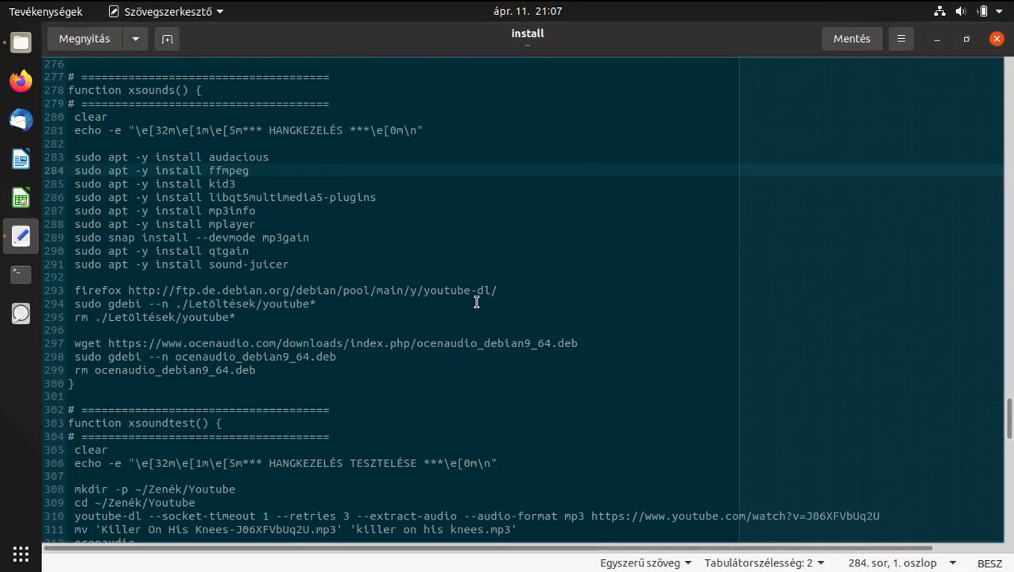
pyautogui.click(996, 41)
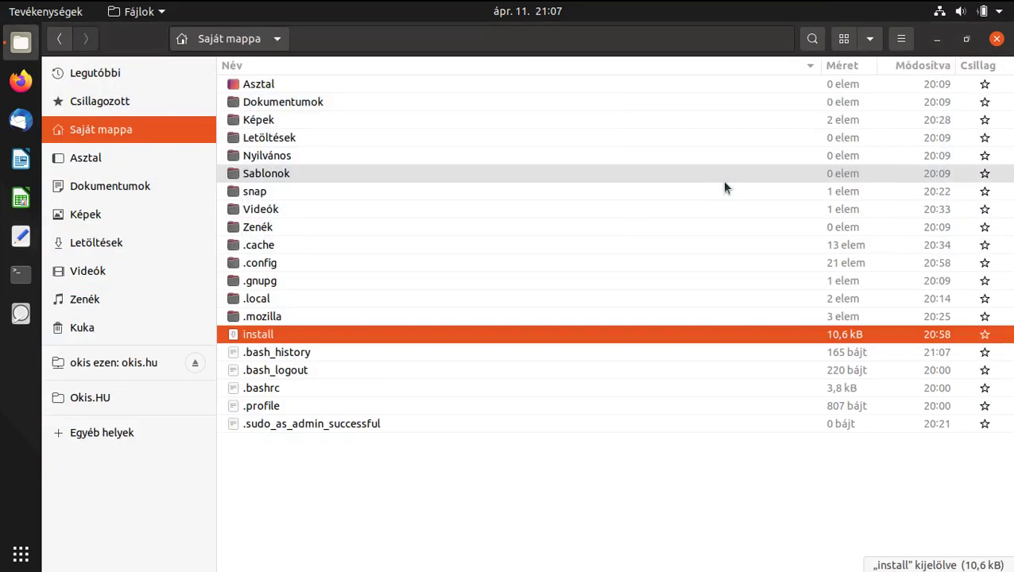
pyautogui.click(996, 40)
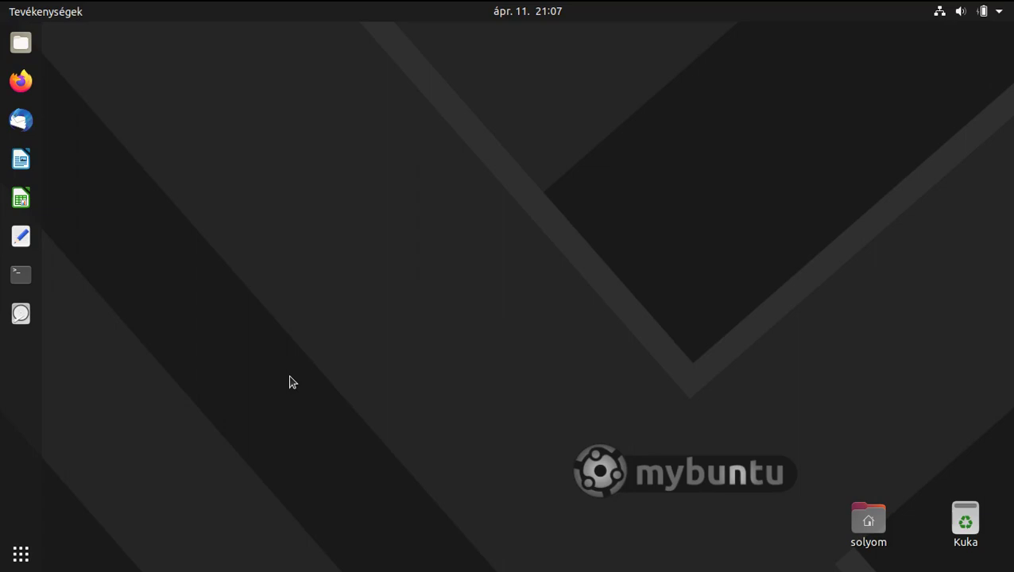
# Open the MyBuntu site in Firefox, view the Ubuntu Linux videók list on the oktatás page, and close the browser
pyautogui.click(21, 81)
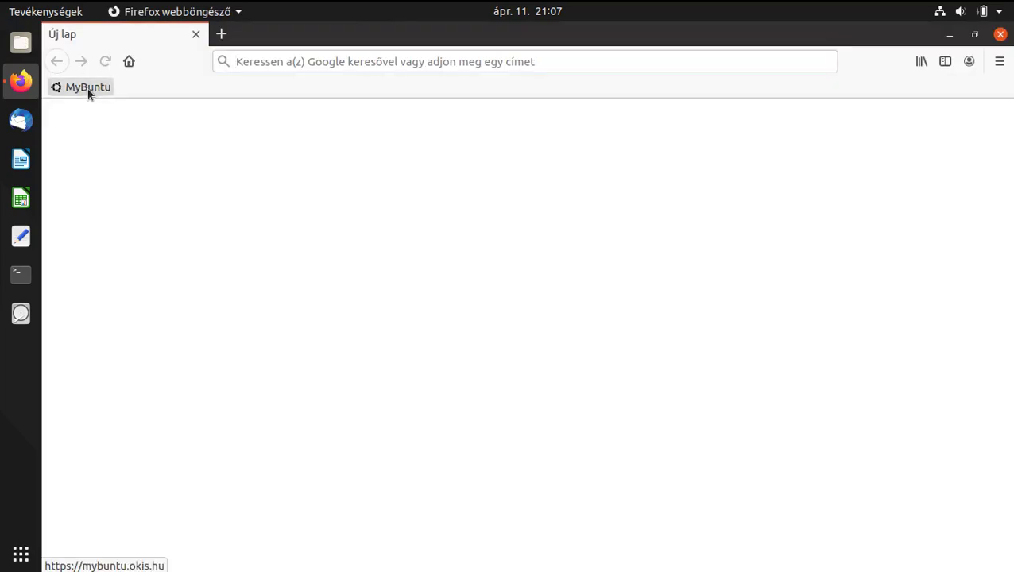
pyautogui.click(88, 89)
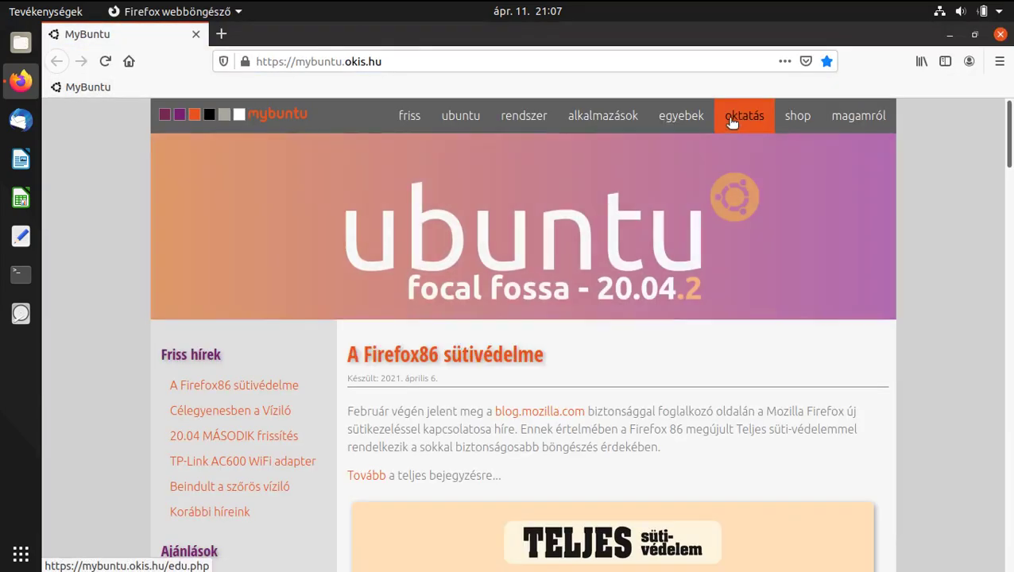
pyautogui.click(739, 116)
pyautogui.scroll(-3, 262, 337)
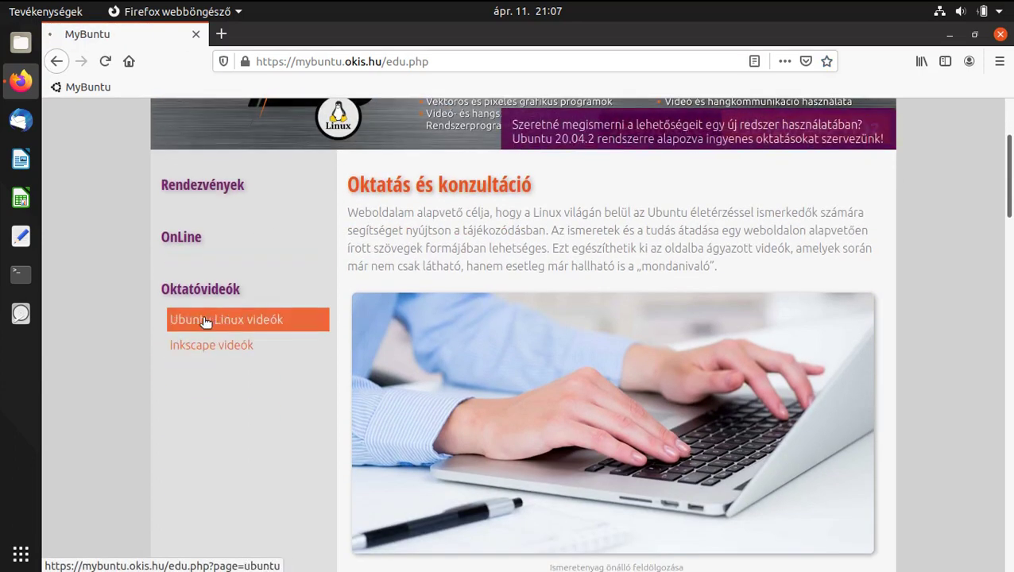
pyautogui.click(205, 318)
pyautogui.scroll(-5, 683, 342)
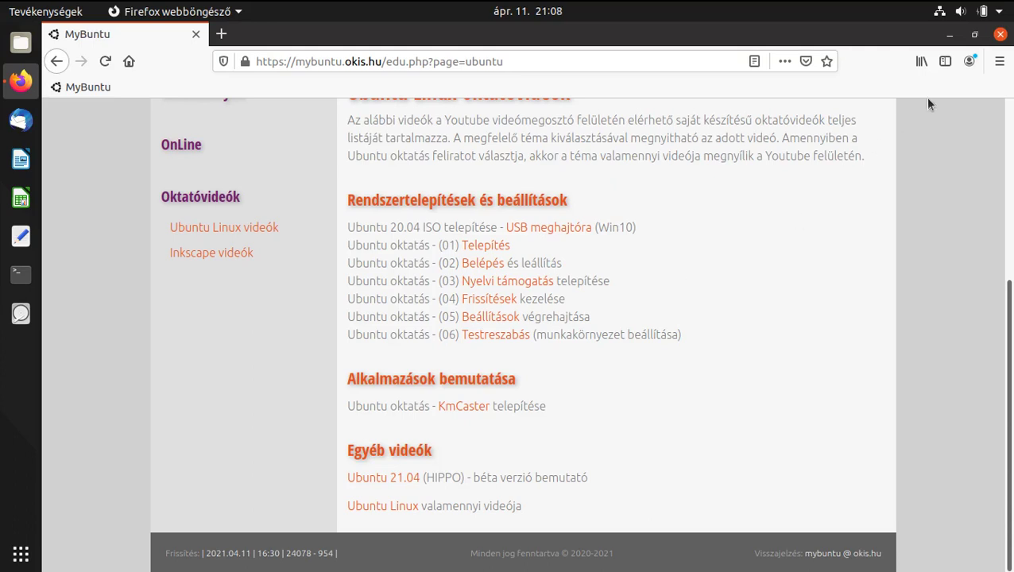
pyautogui.click(1000, 35)
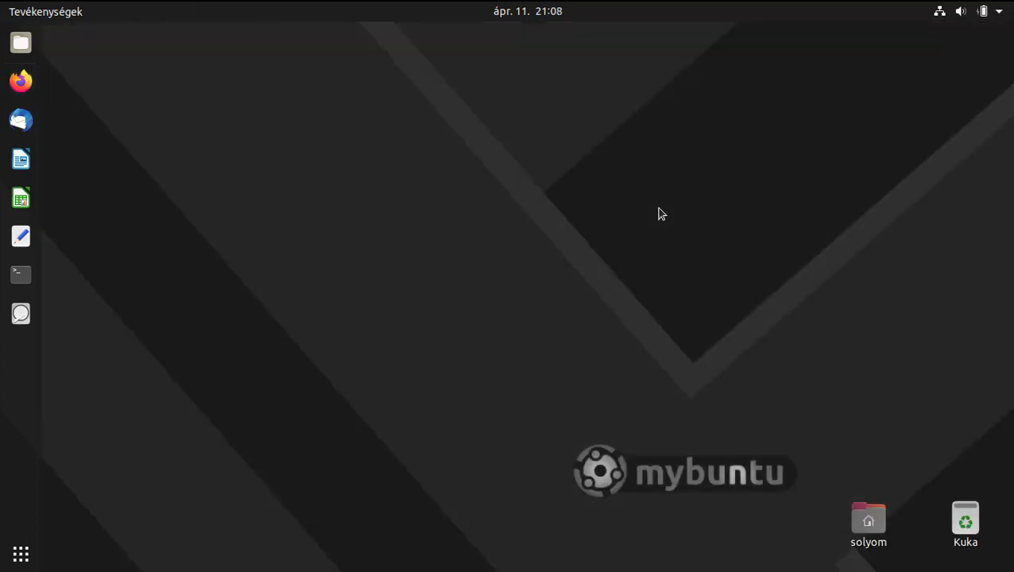